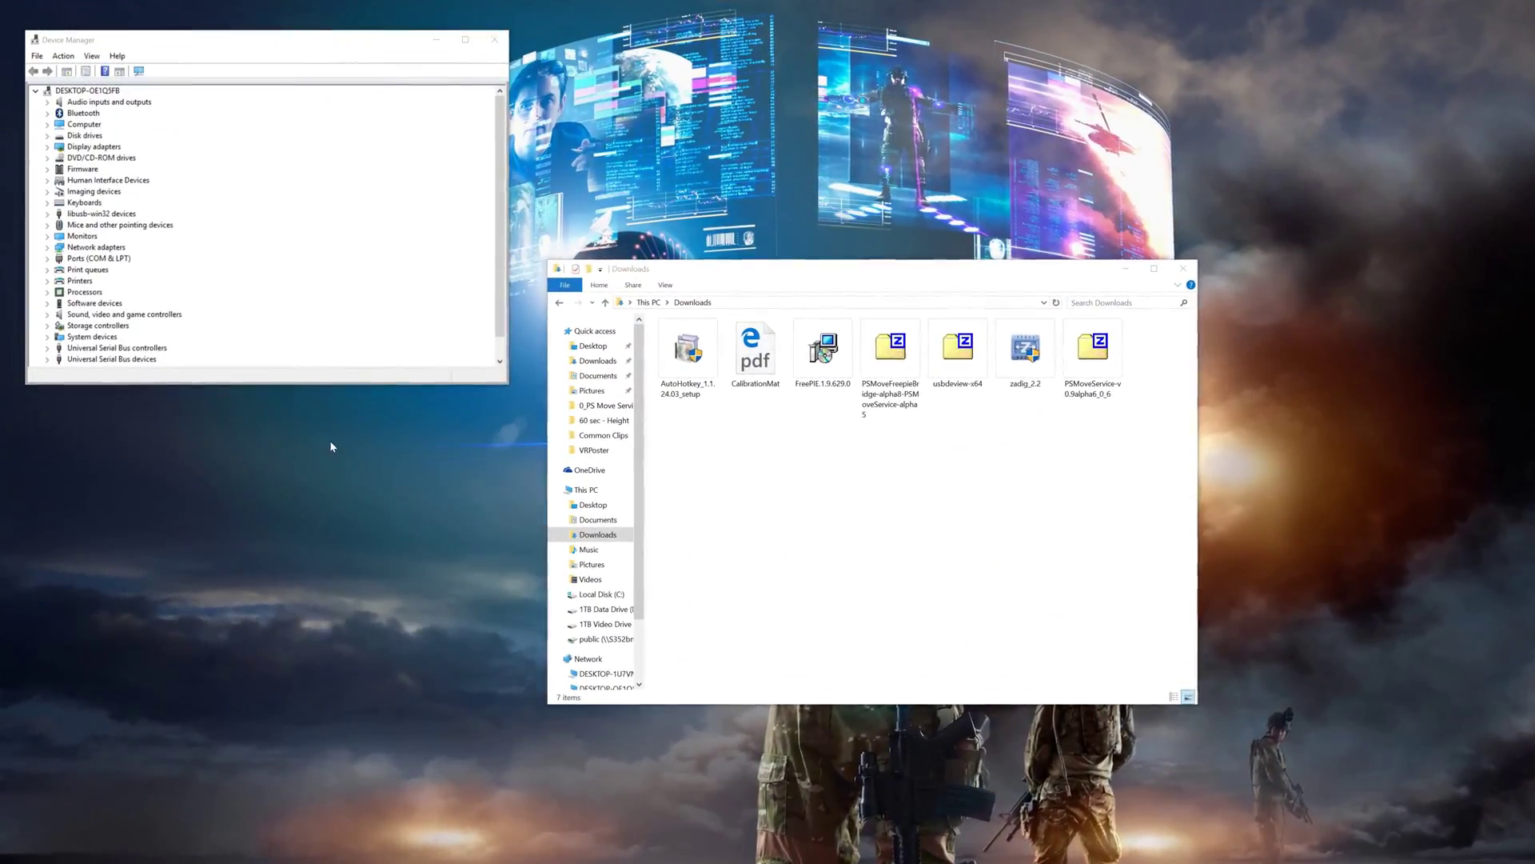
Step: Run zadig_2.2, list all devices and select USB Camera-B4.09.24.1 (Interface 0)
left_click(1037, 356)
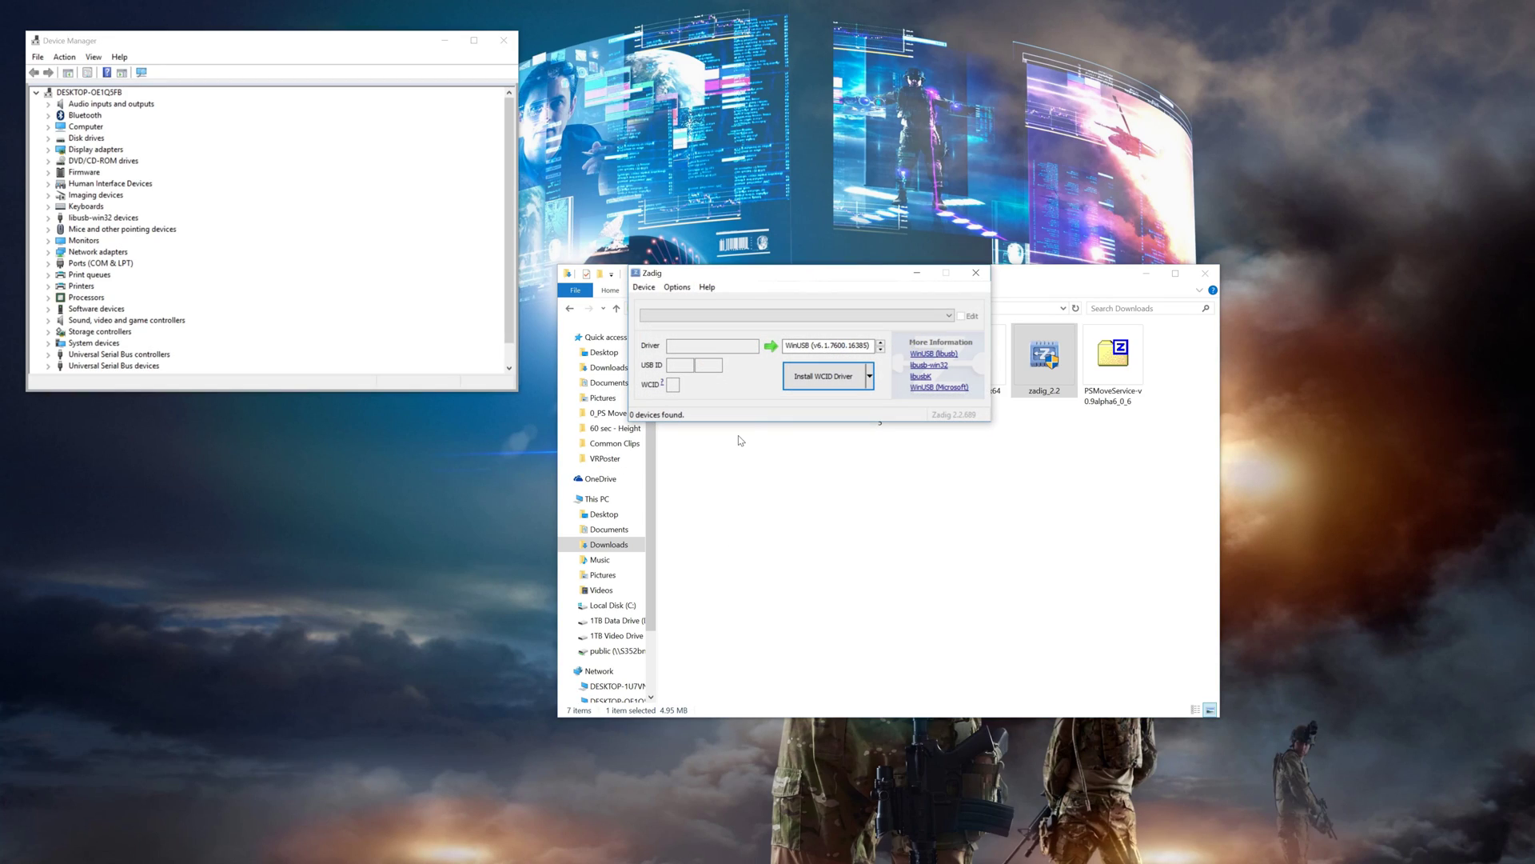
left_click(677, 286)
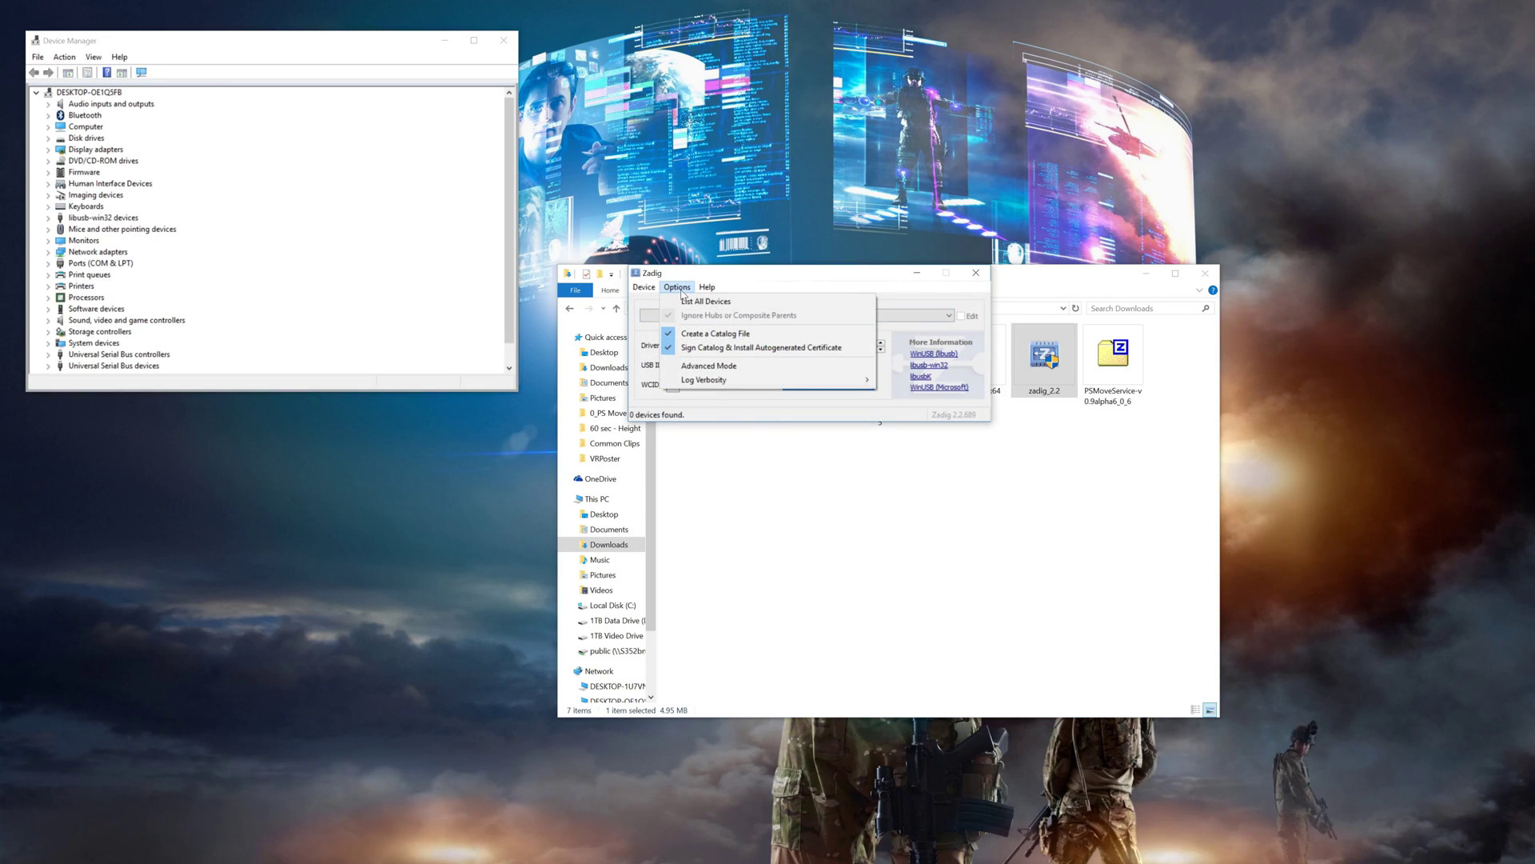
left_click(700, 304)
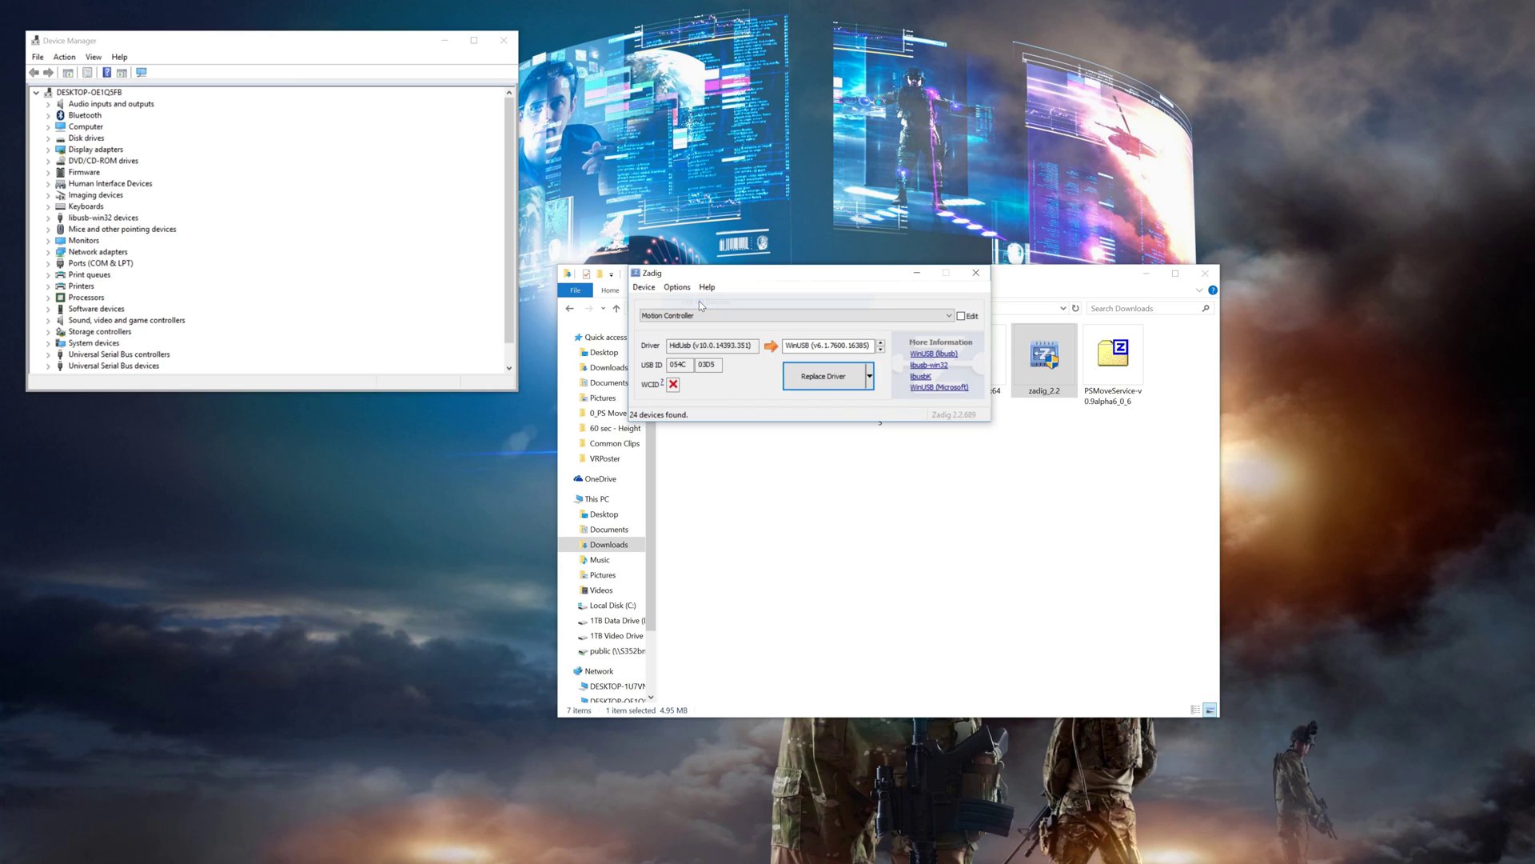
left_click(698, 317)
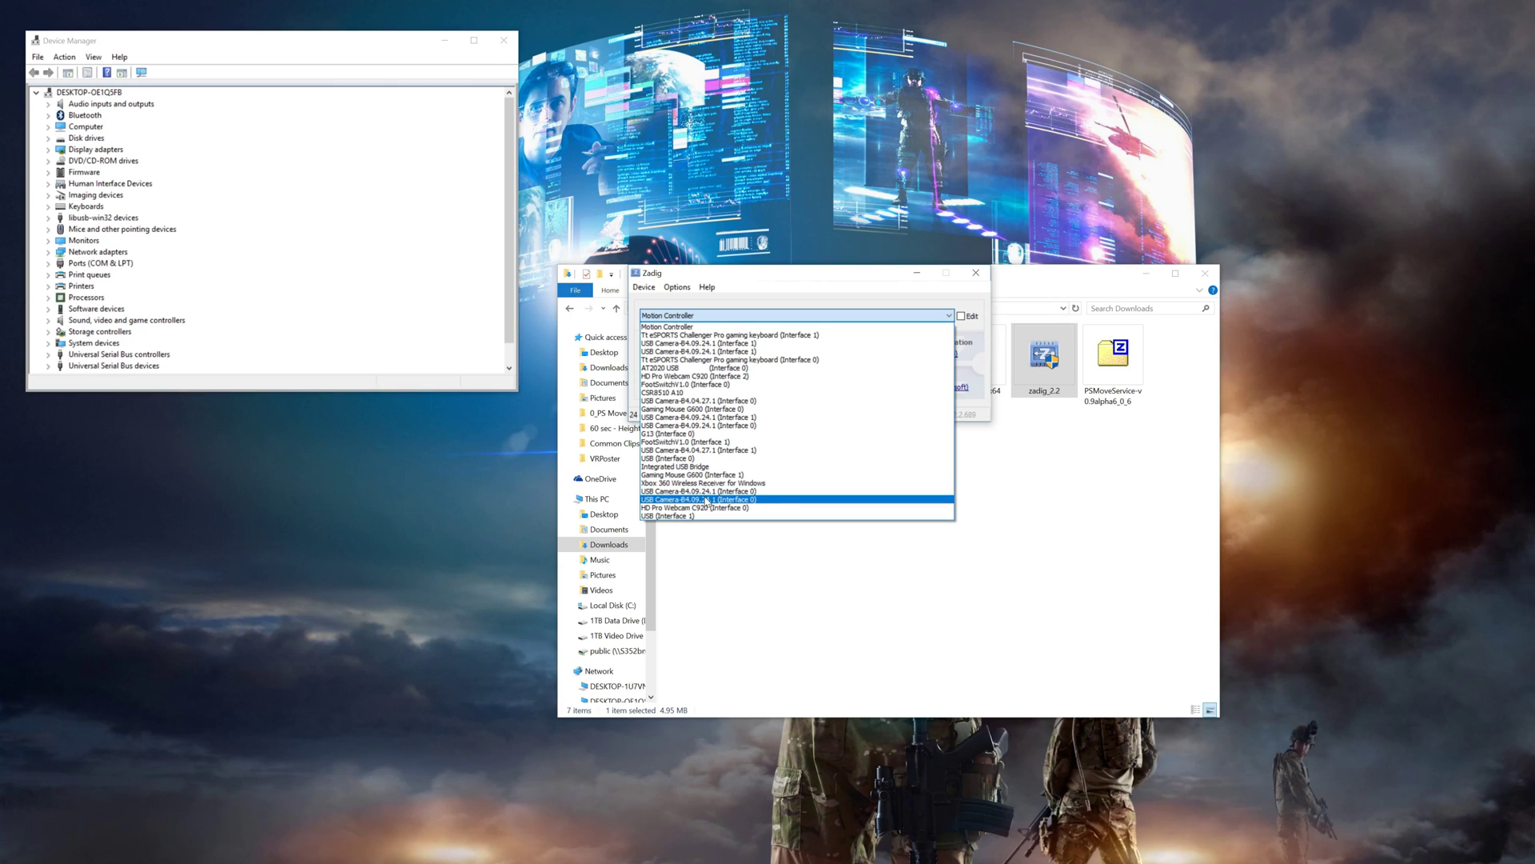
left_click(706, 498)
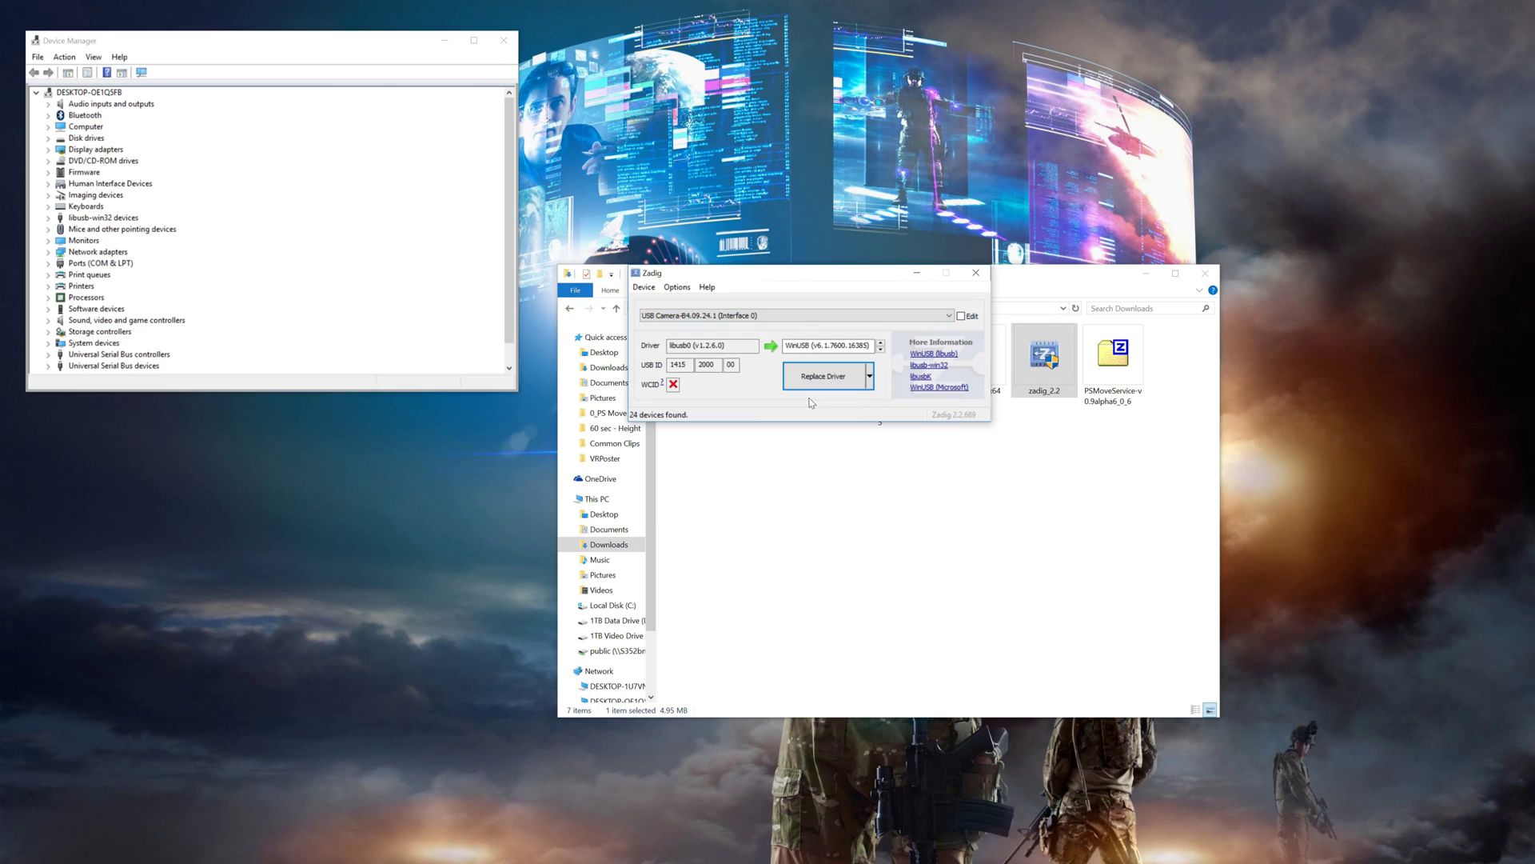
Step: Choose libusb-win32 (v1.2.6.0) as the camera's target driver, and close Zadig without installing
left_click(881, 349)
left_click_drag(856, 349, 825, 349)
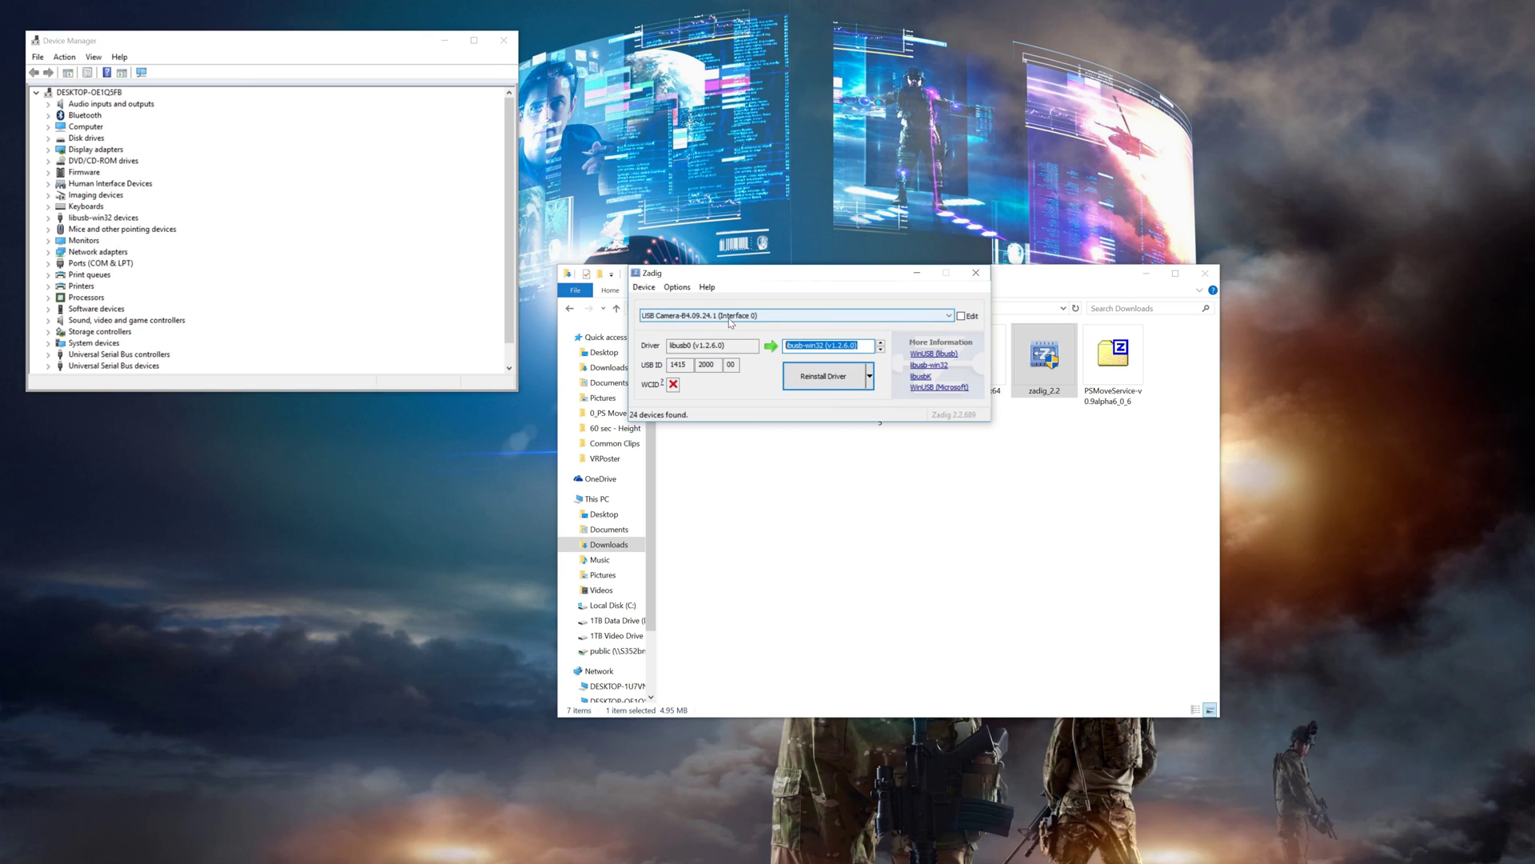
left_click(977, 275)
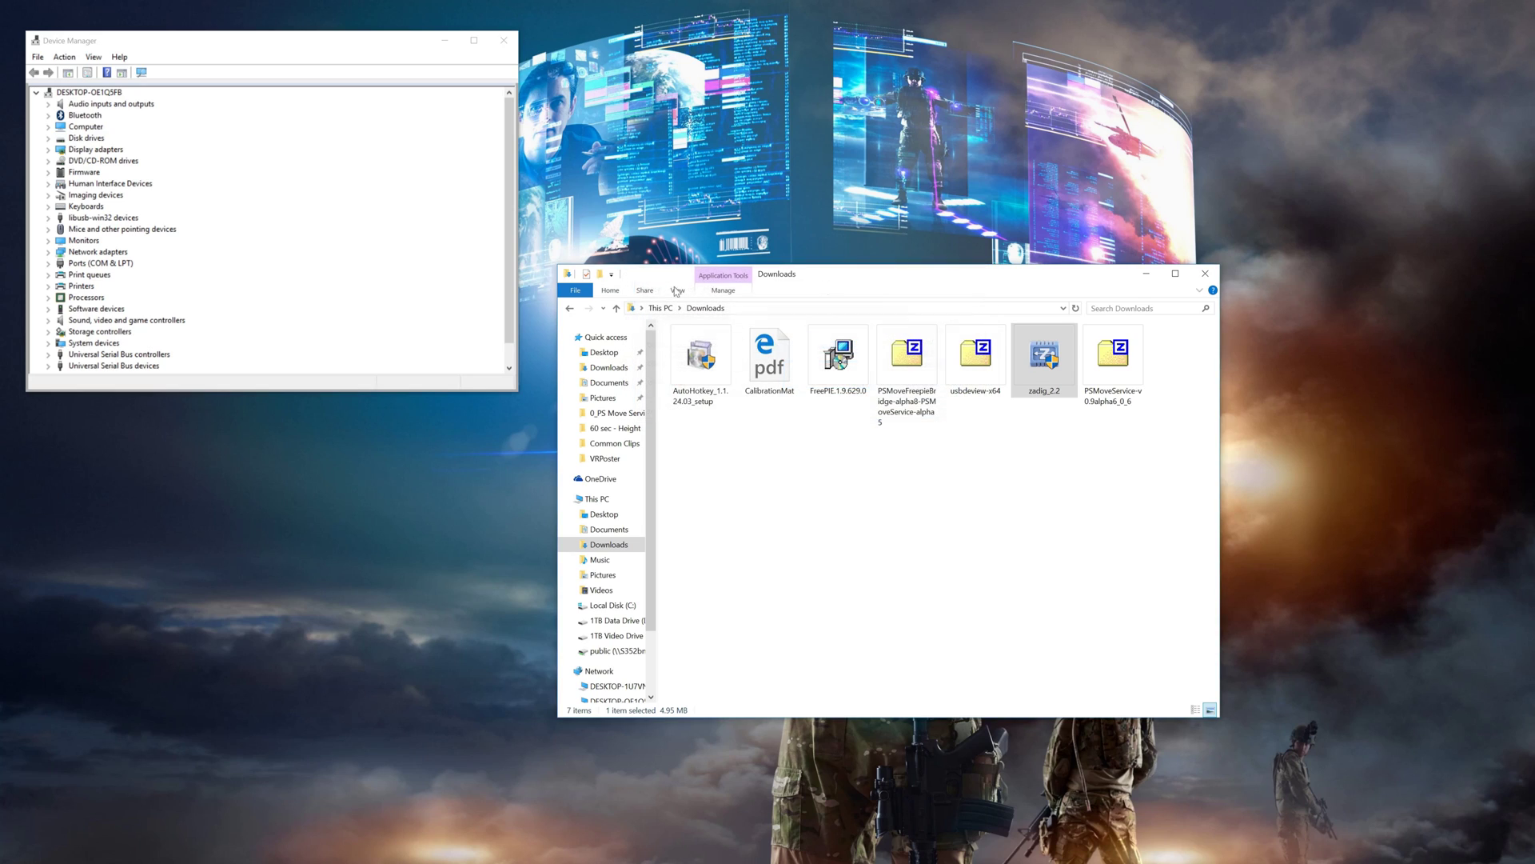
Step: Check the installed libusb-win32 devices in Device Manager, and close Device Manager
left_click(50, 219)
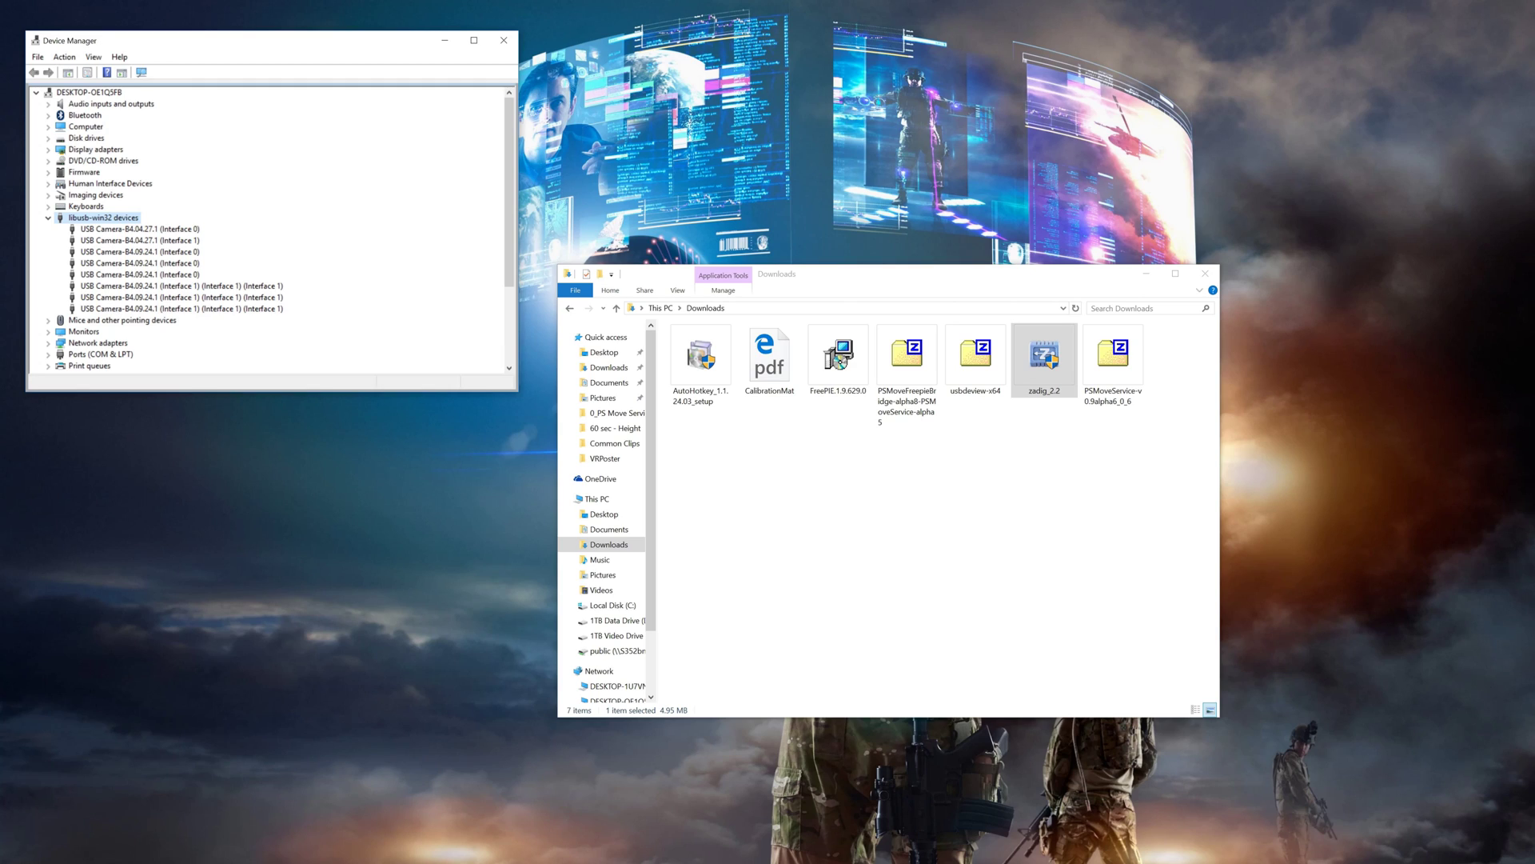
left_click(504, 40)
Step: Create a new folder named VR Files on the desktop
right_click(264, 453)
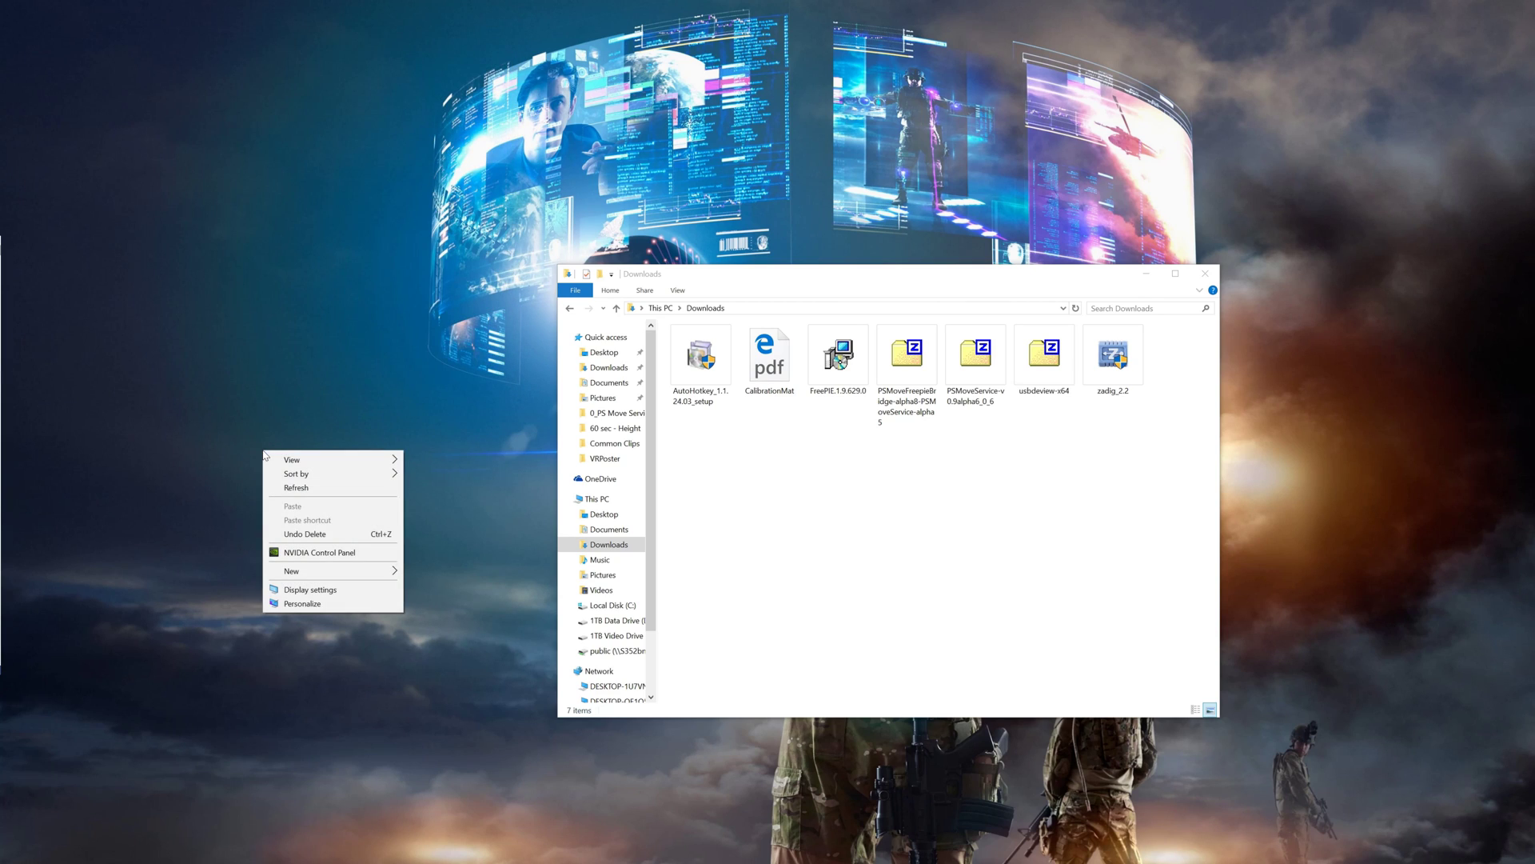
mouse_move(314, 573)
left_click(435, 572)
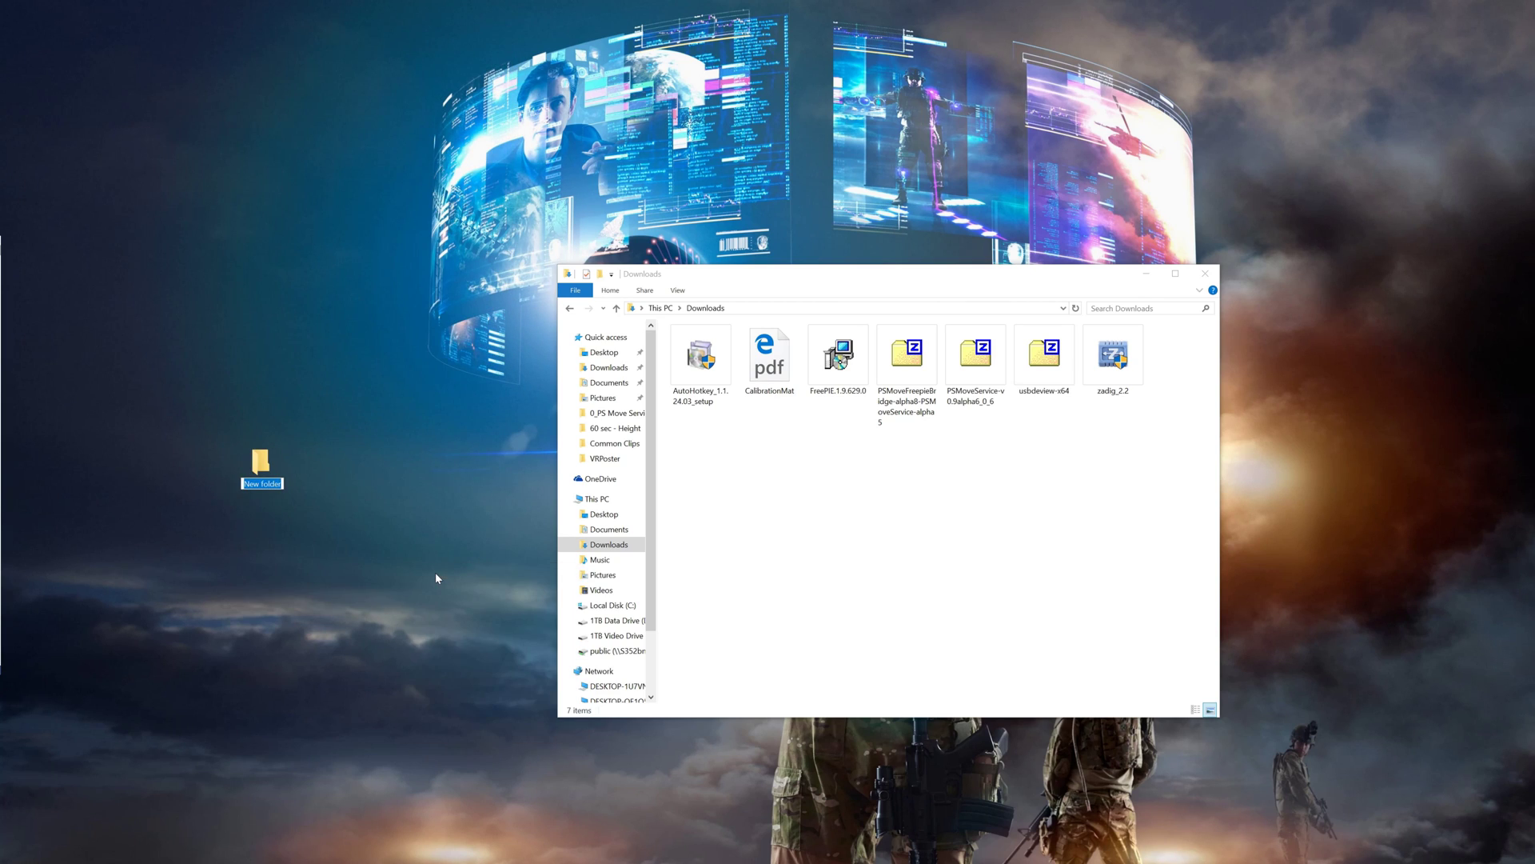
type("VR Files")
key("Return")
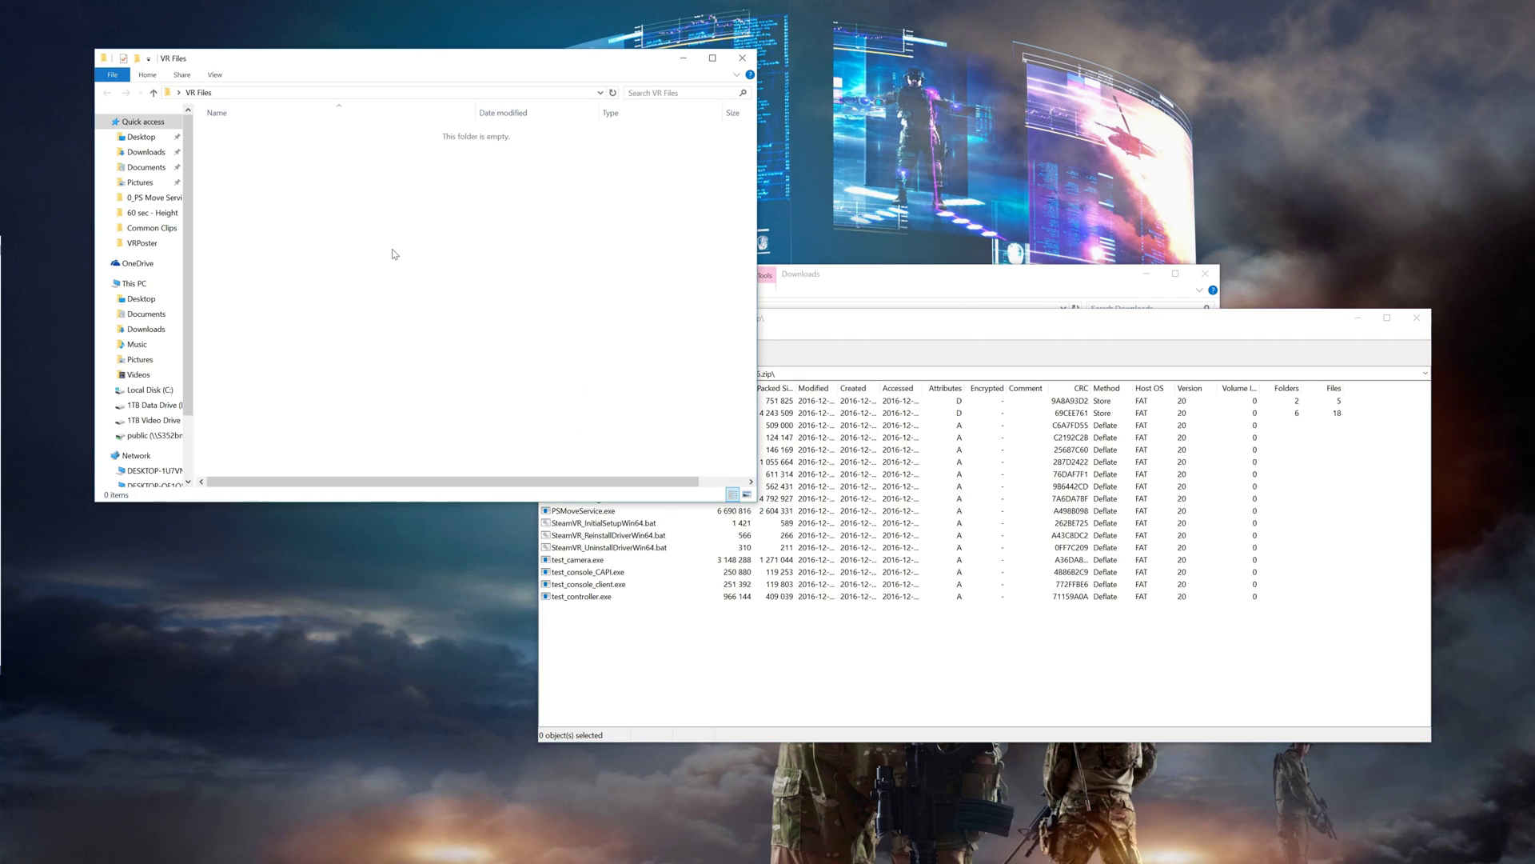
Step: Create a subfolder named PS_Move_Service inside the VR Files folder
right_click(393, 253)
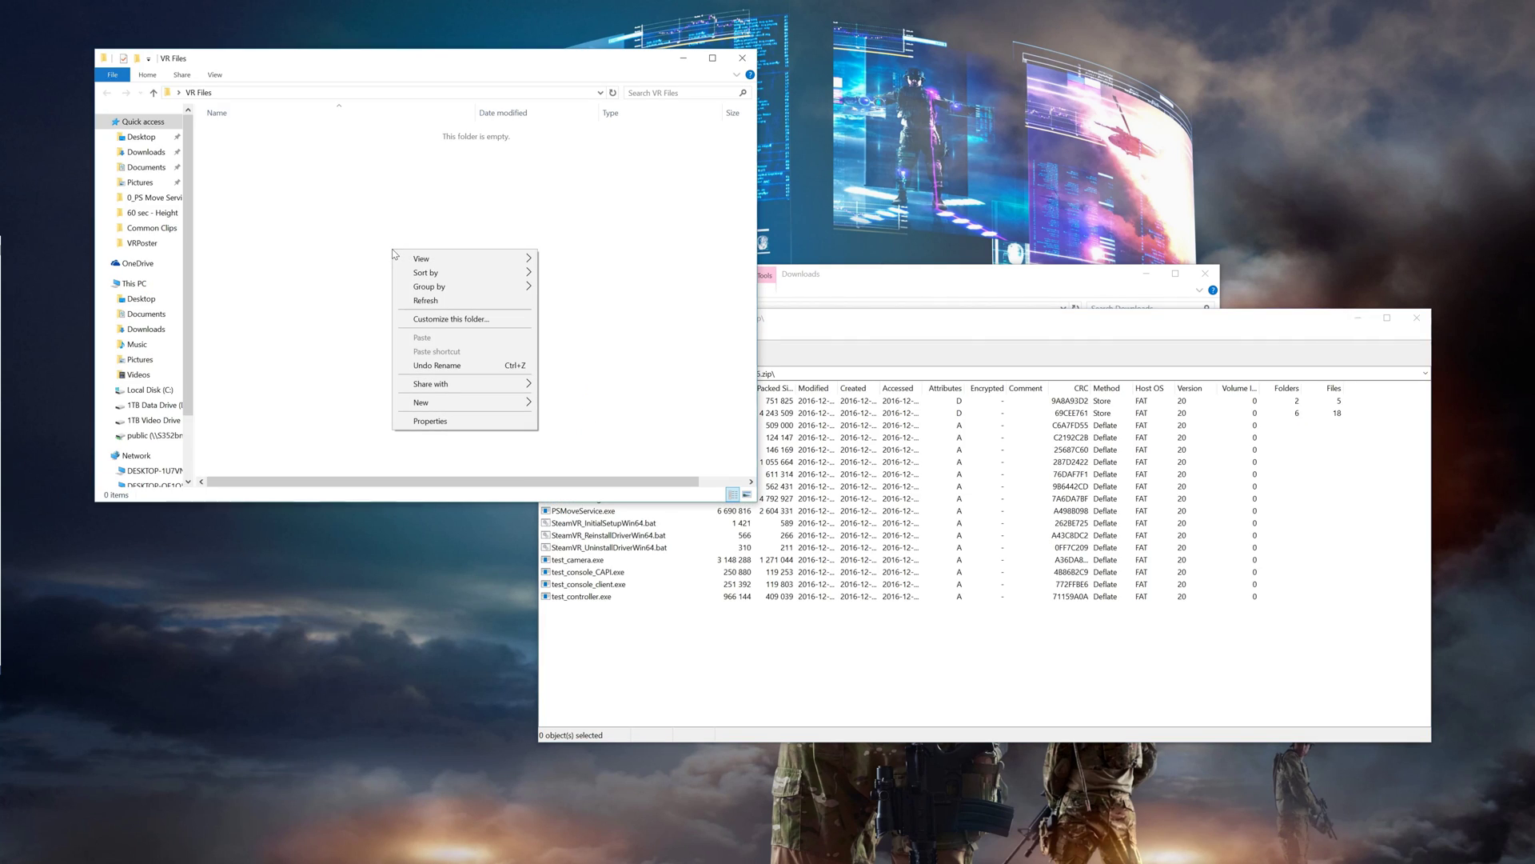
mouse_move(480, 403)
left_click(577, 406)
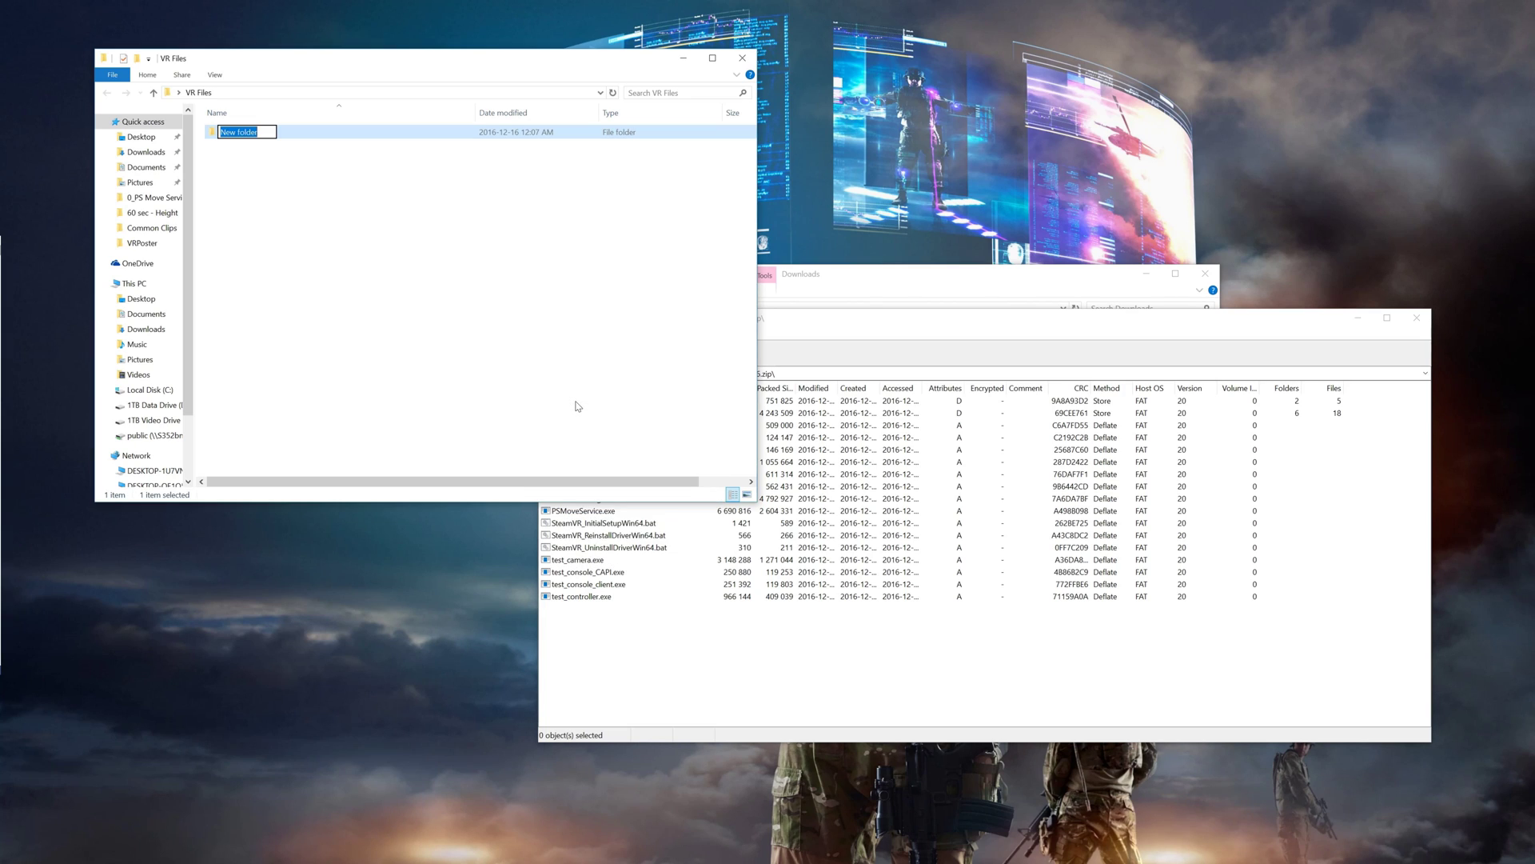
type("PS_Move_Service")
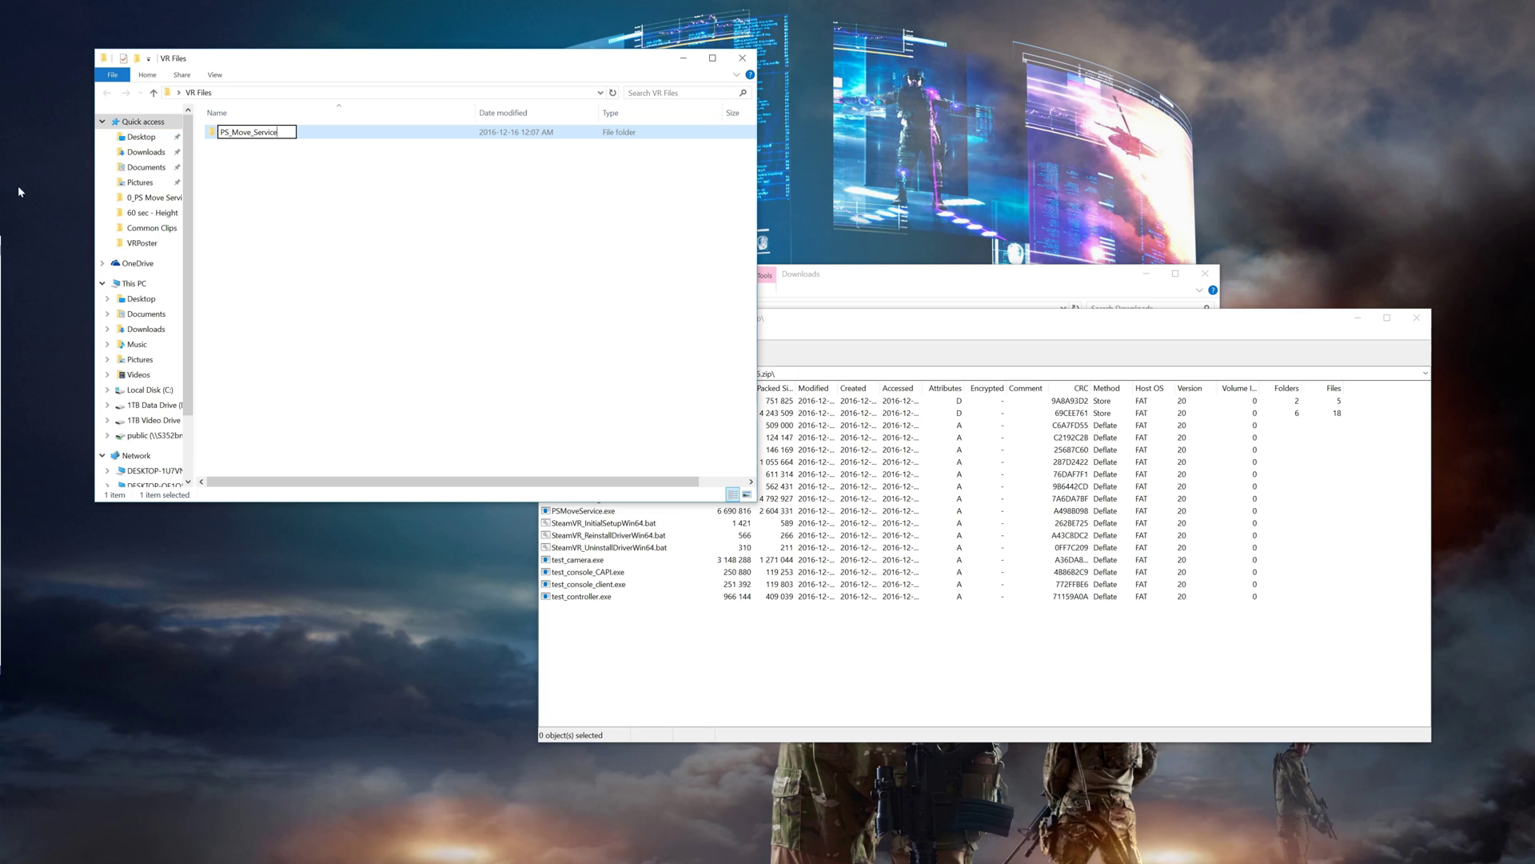
left_click(360, 207)
Step: Extract the contents of PSMoveService-v0.9alpha6_0_6.zip into the PS_Move_Service folder
left_click(876, 368)
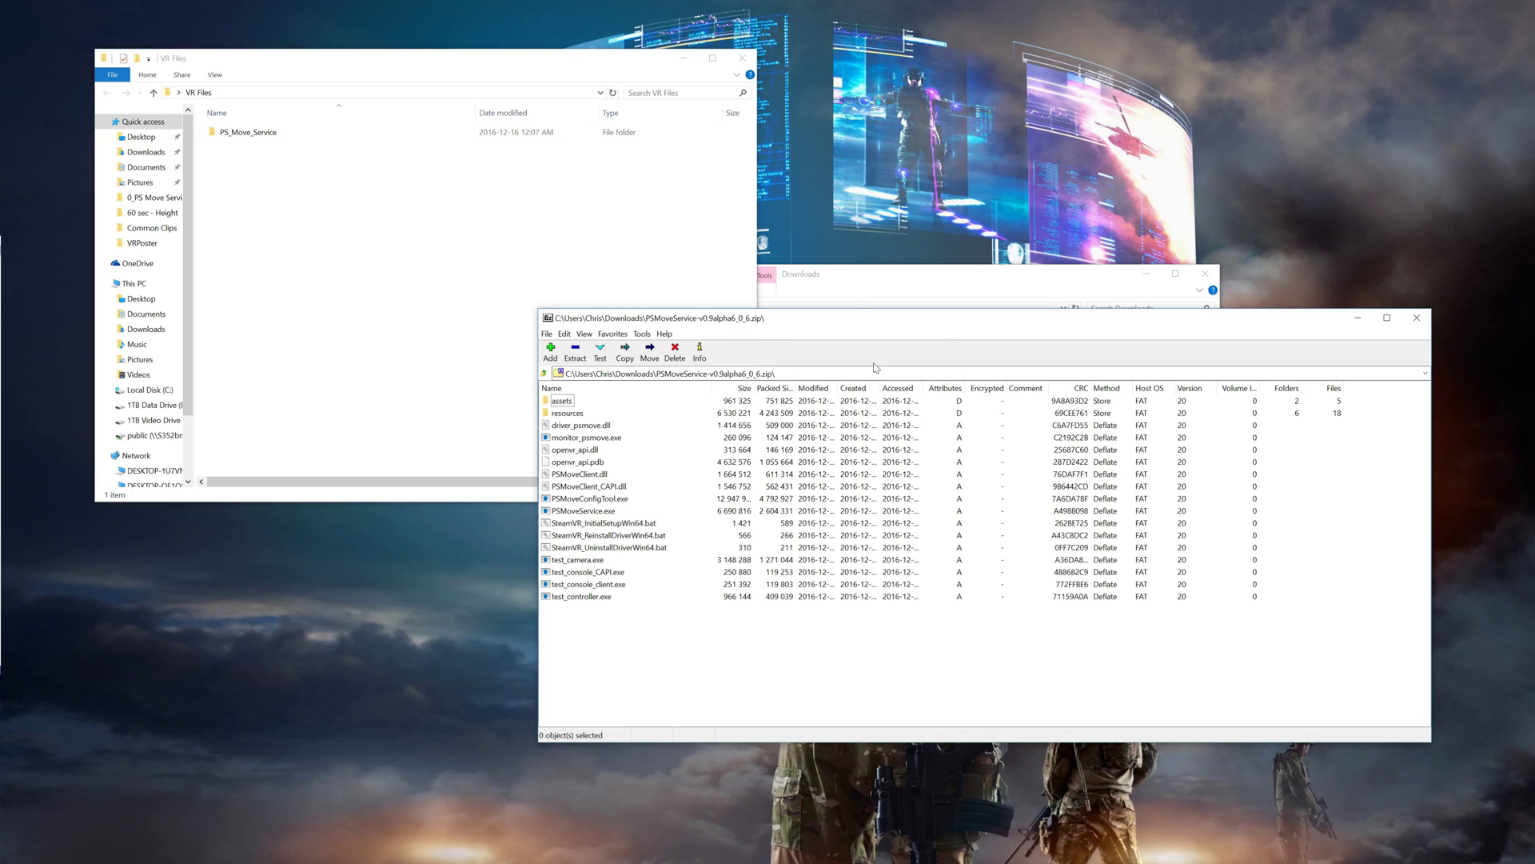
left_click_drag(608, 638, 238, 137)
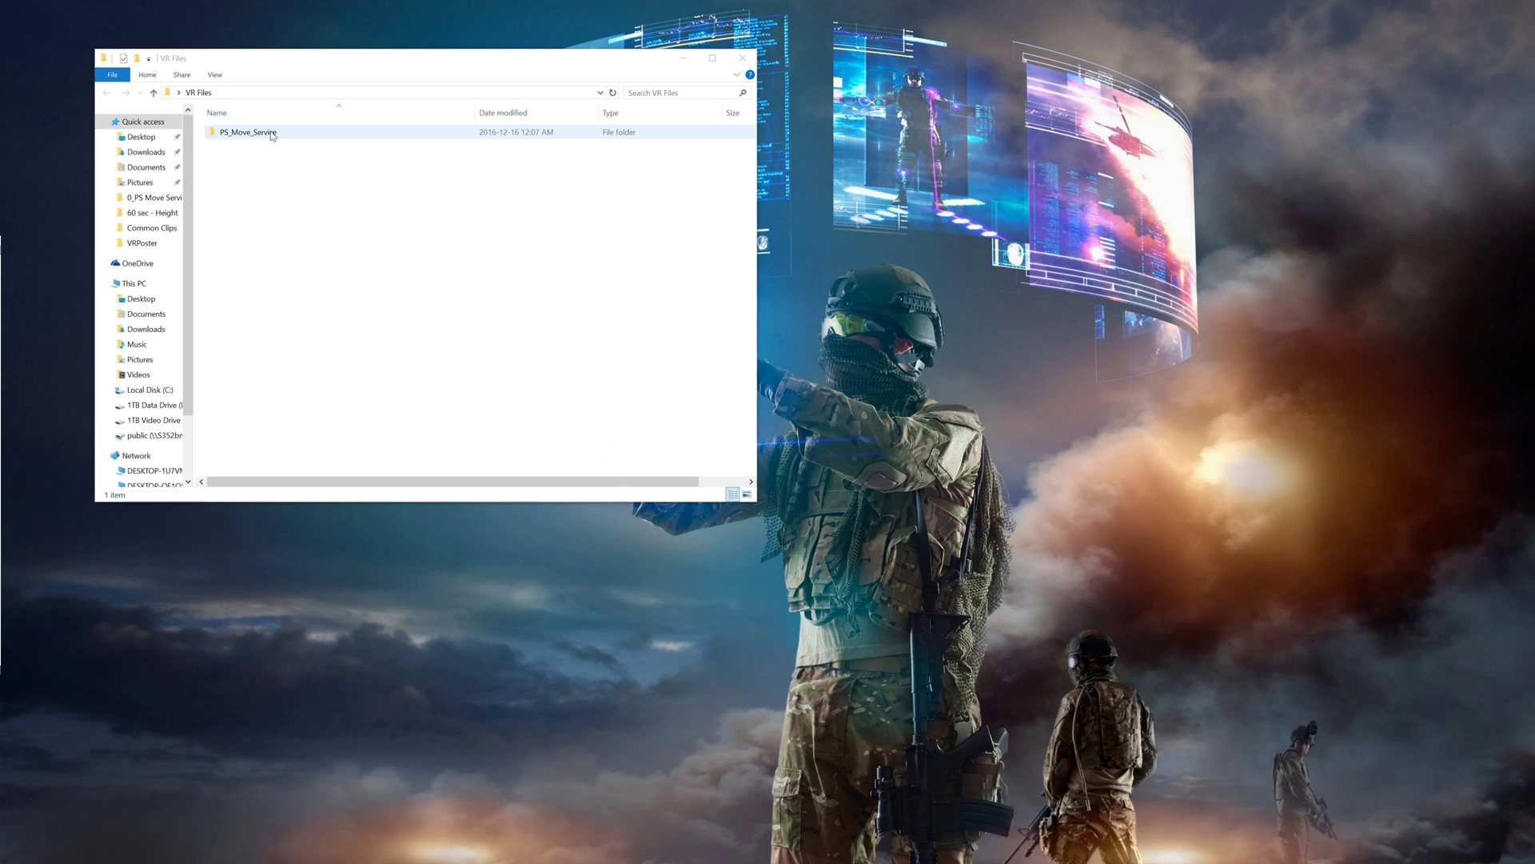
Step: Open the PS_Move_Service folder and run test_camera to check the cameras
double_click(272, 133)
double_click(247, 308)
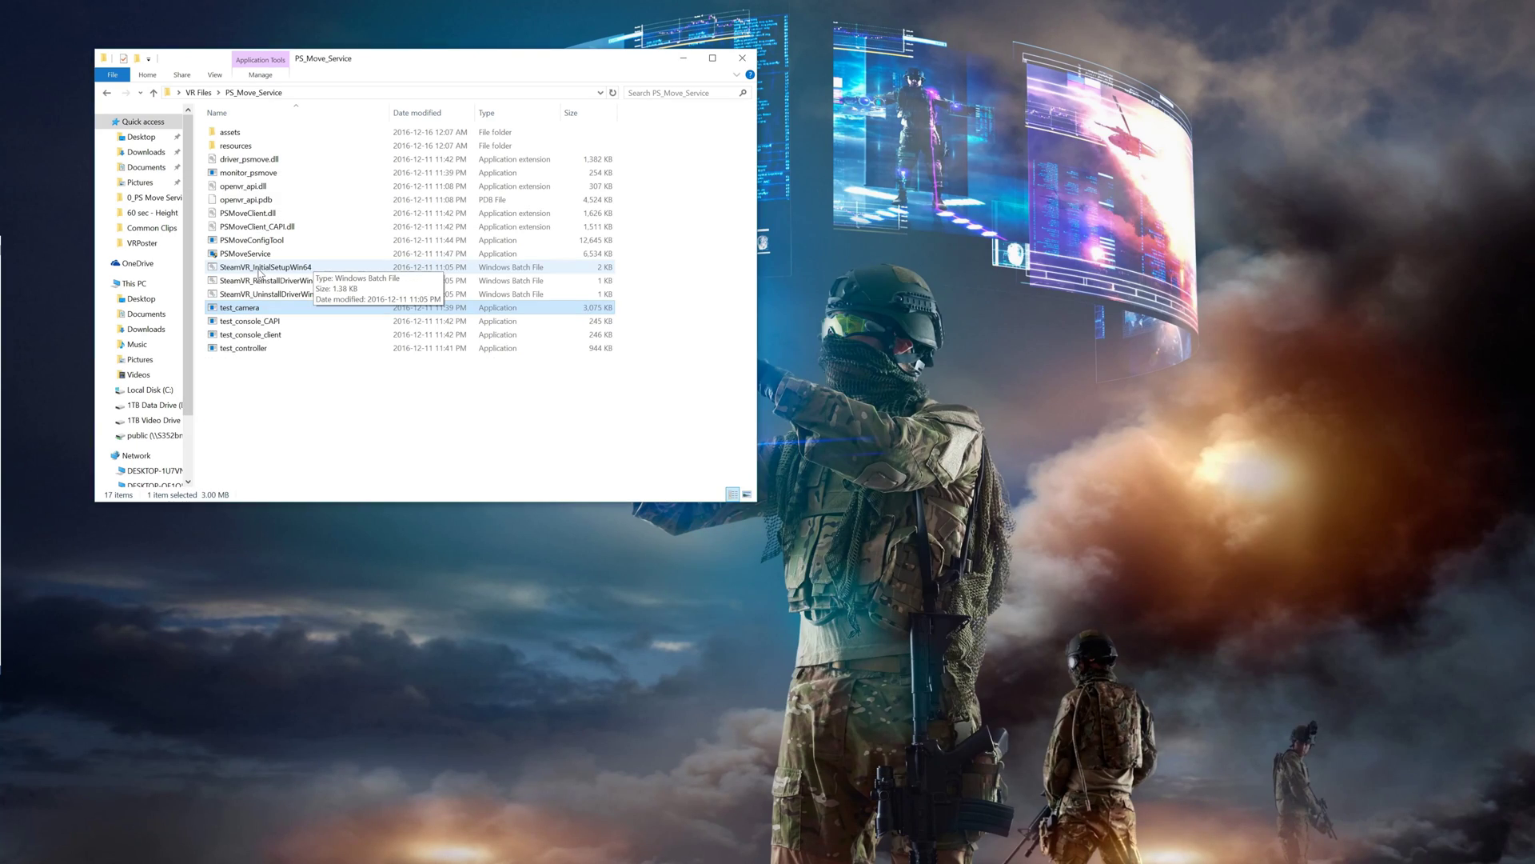
Step: Run SteamVR_InitialSetupWin64 with the Steam folder in Program Files (x86) on the C: drive as the Steam root, and dismiss the finished console
double_click(258, 269)
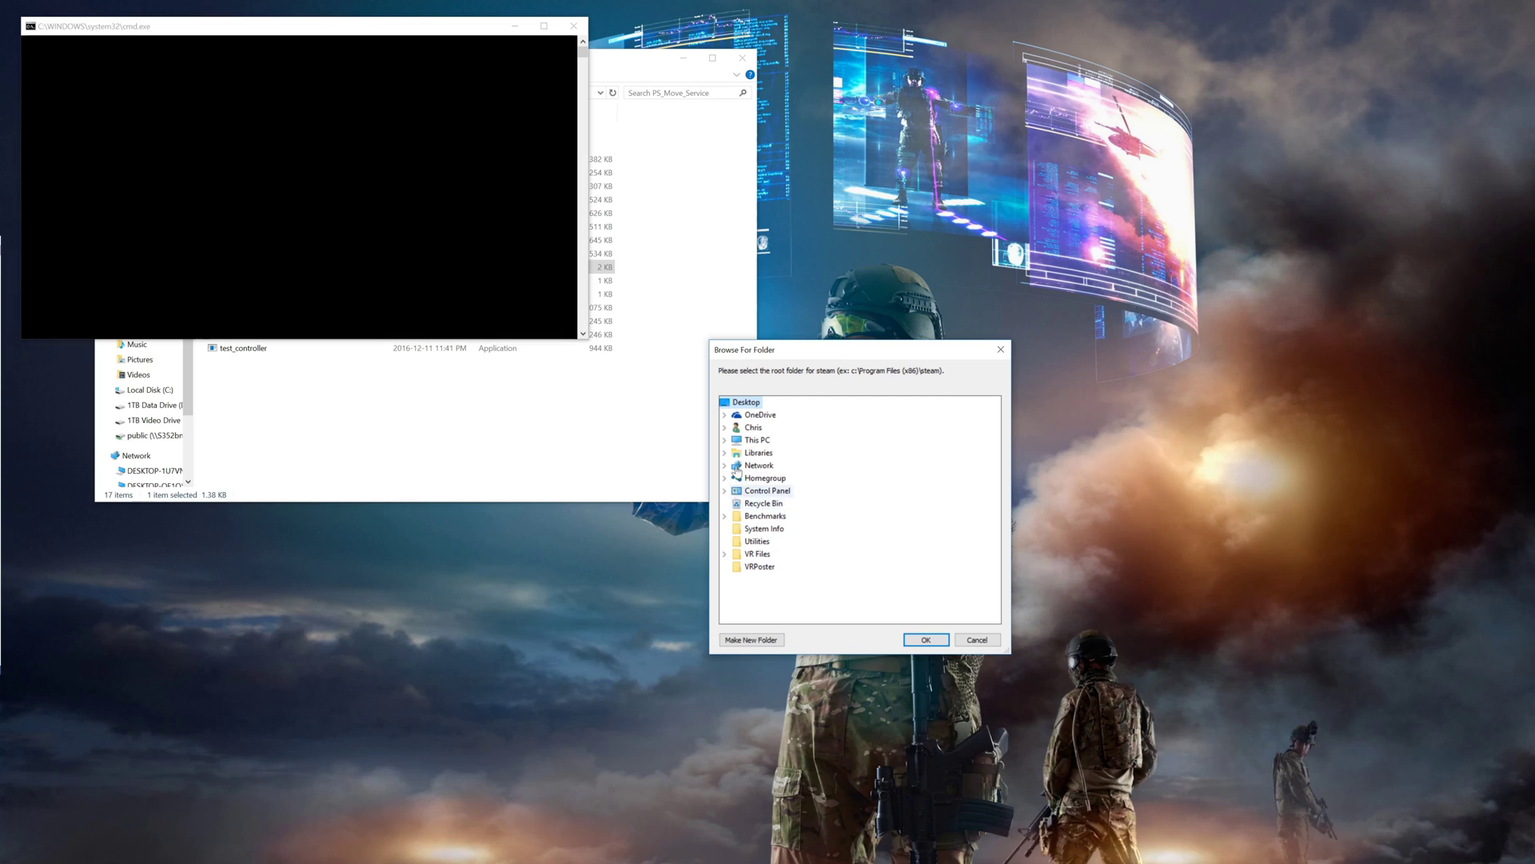
left_click(725, 440)
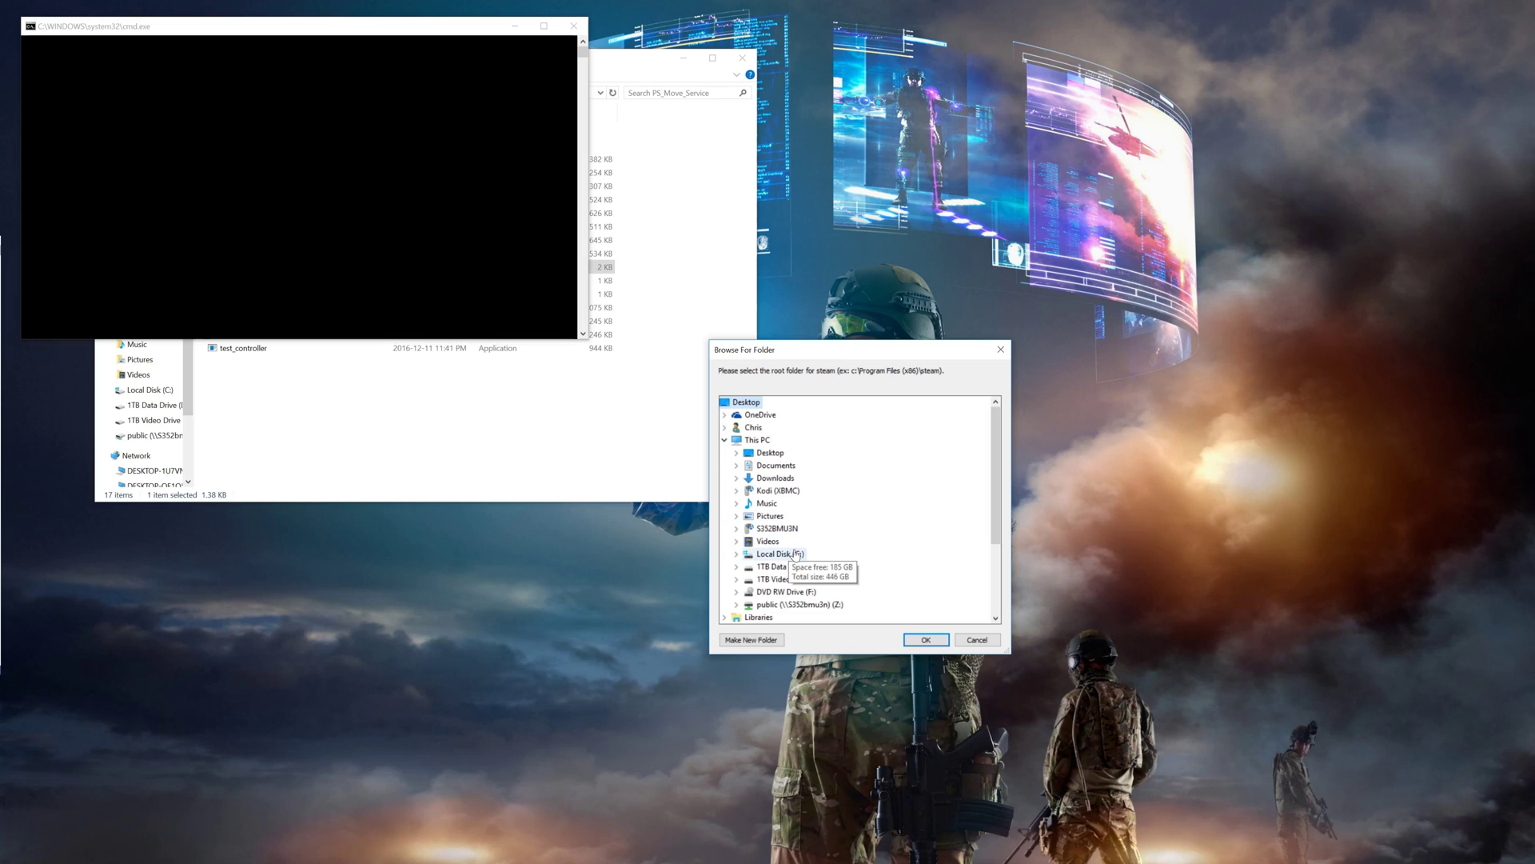
left_click(736, 562)
left_click(748, 565)
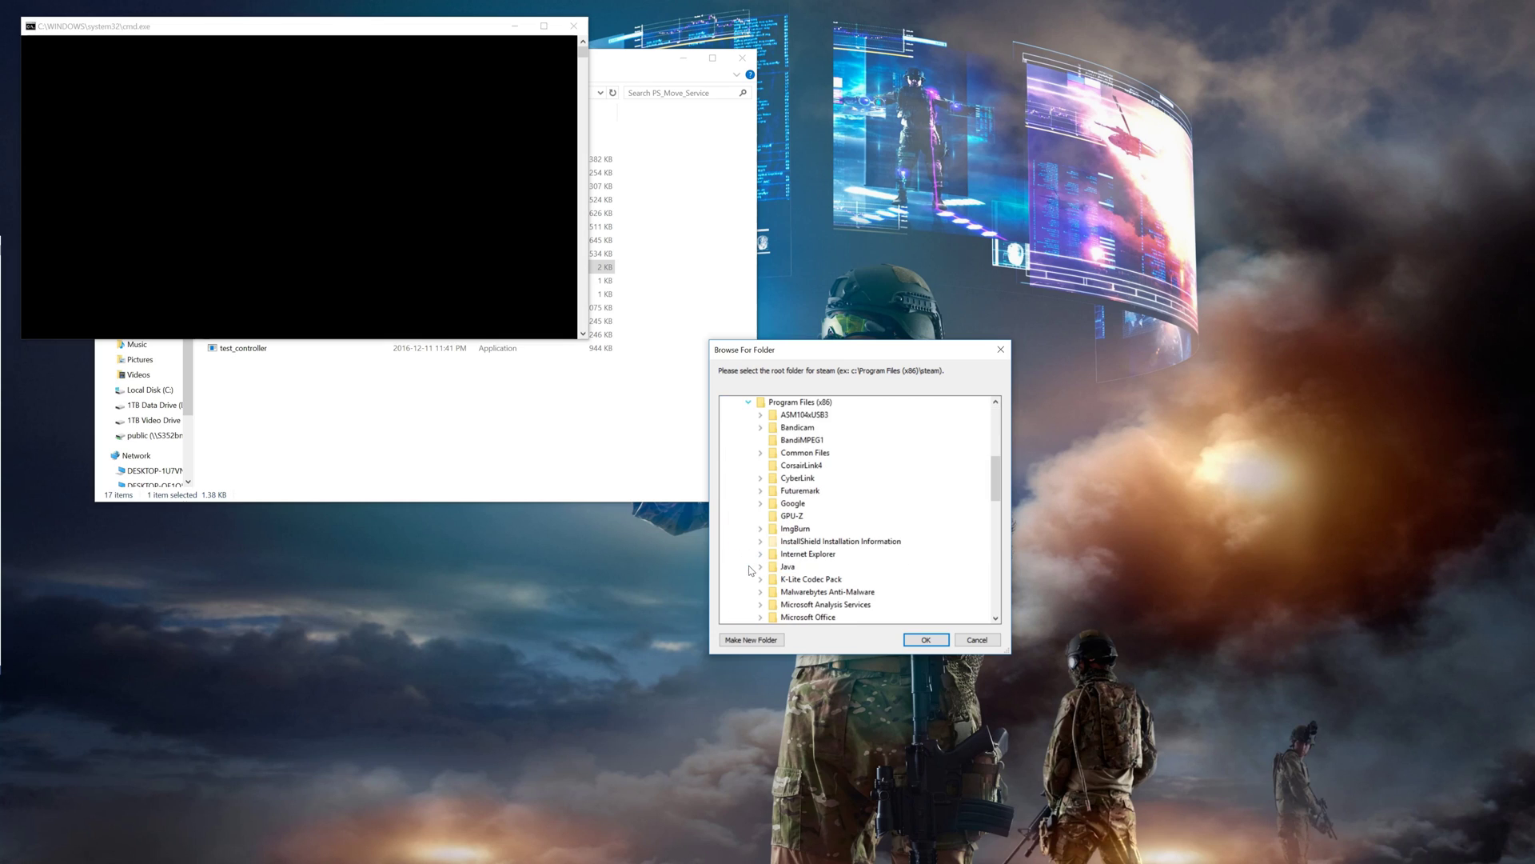
scroll(759, 512, "down", 5)
left_click(761, 490)
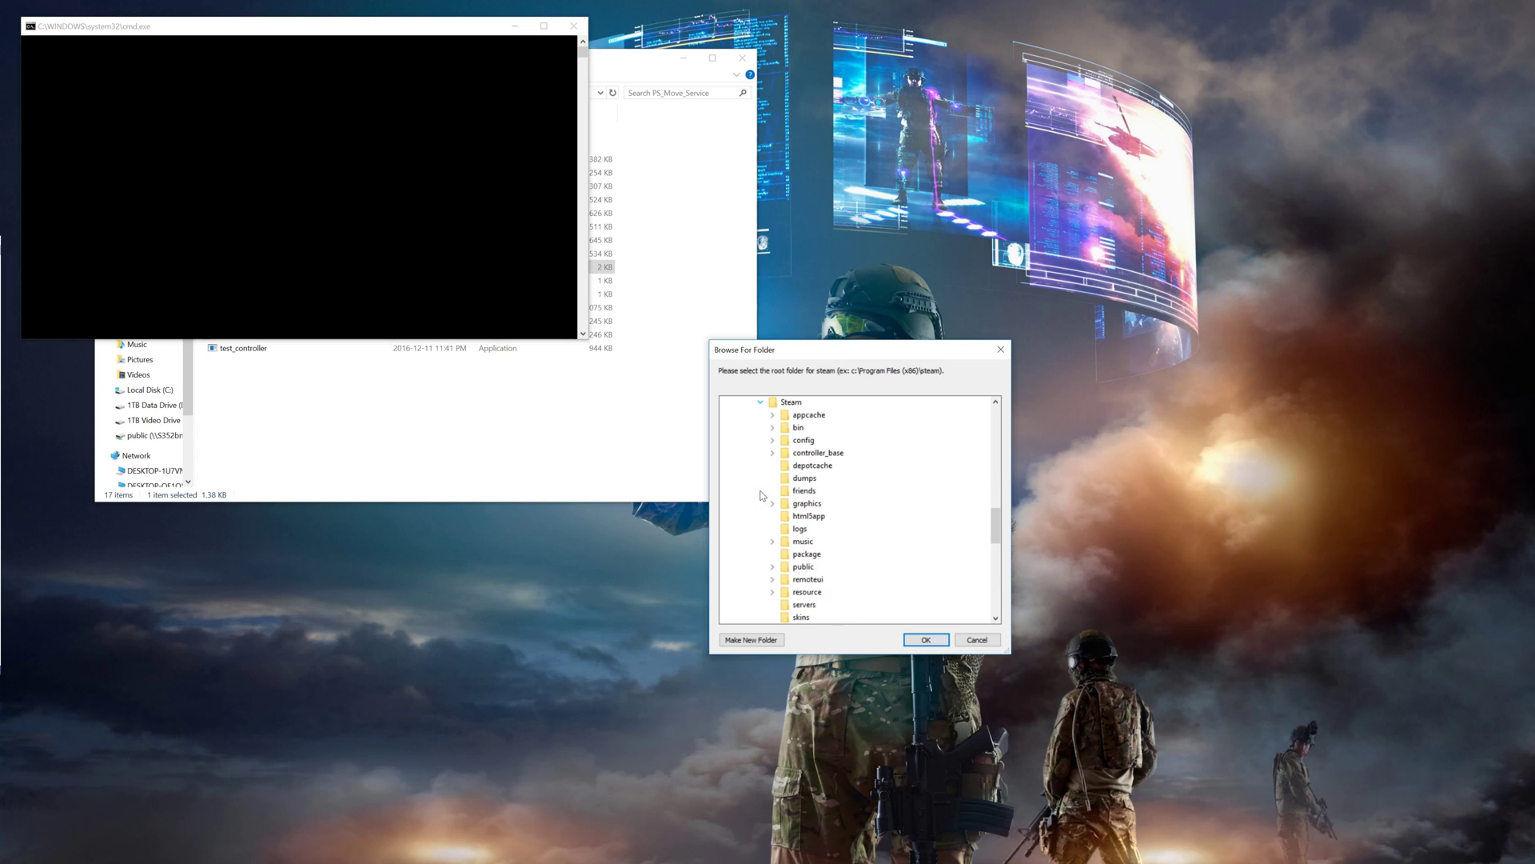
scroll(778, 406, "up", 3)
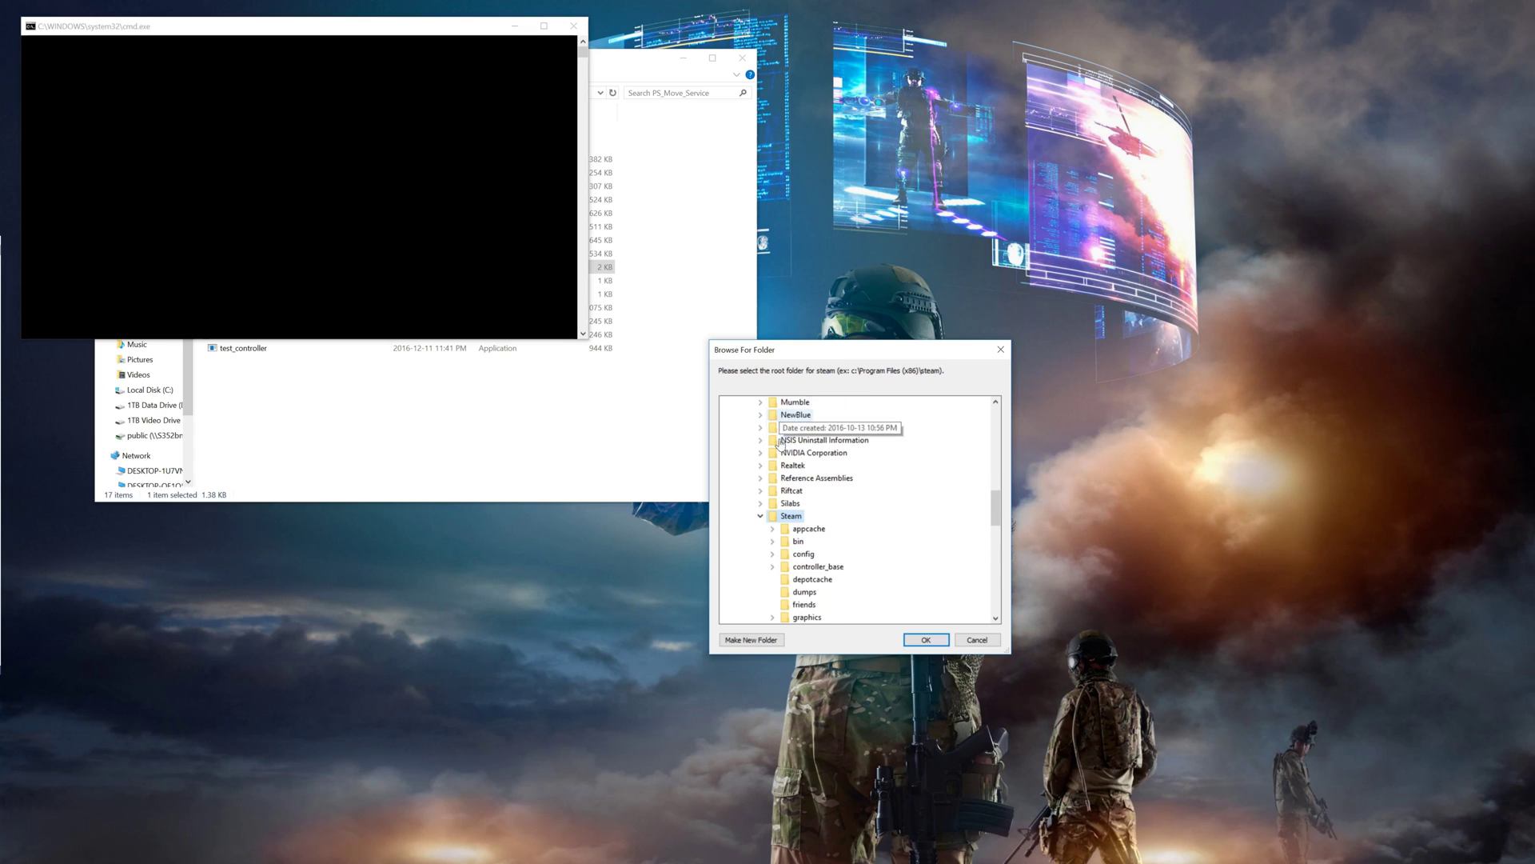
left_click(926, 639)
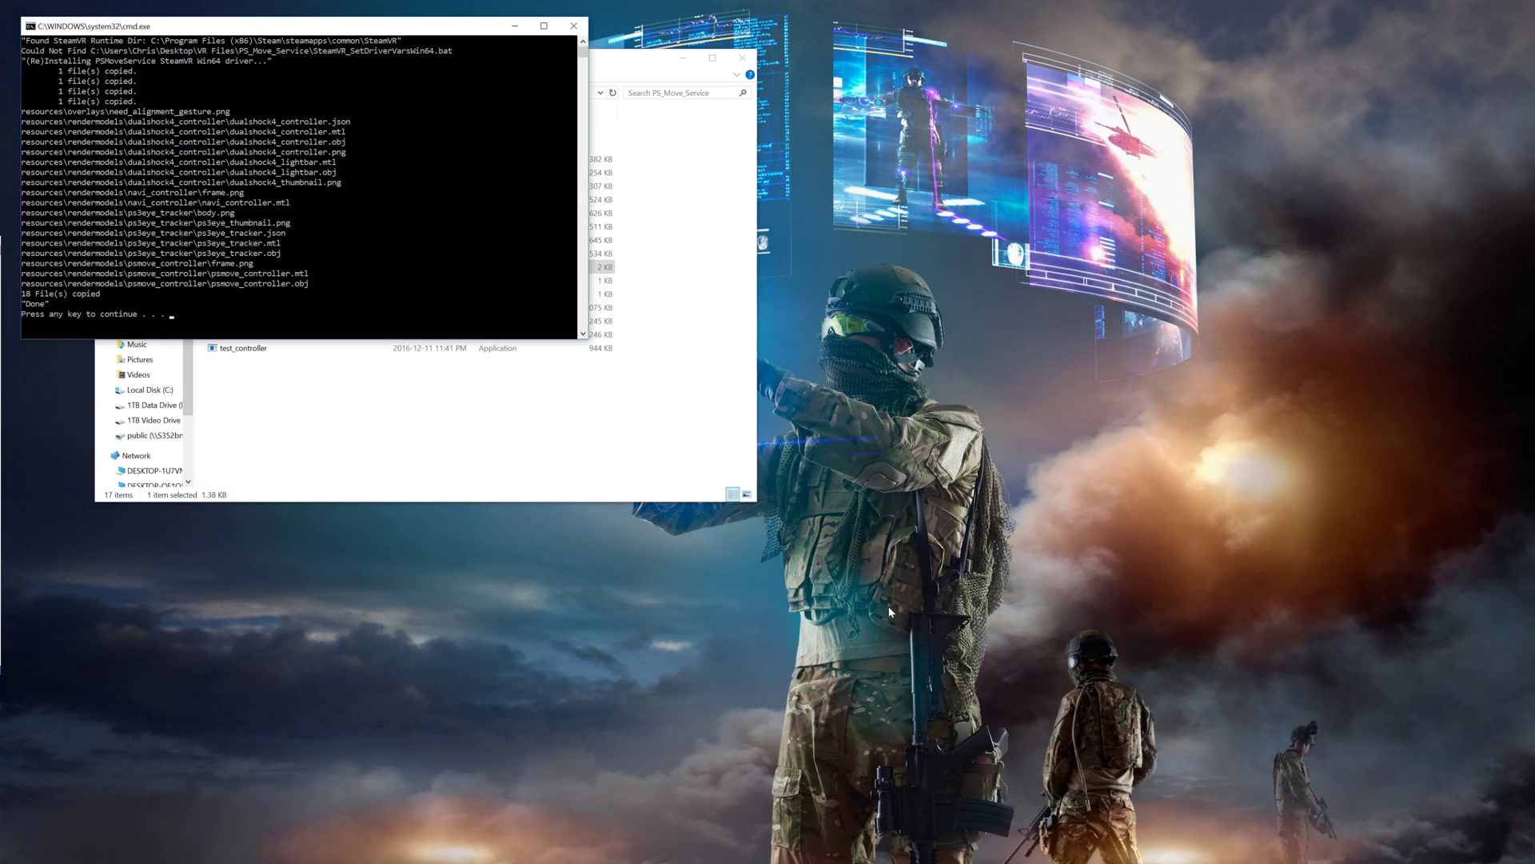
key("Return")
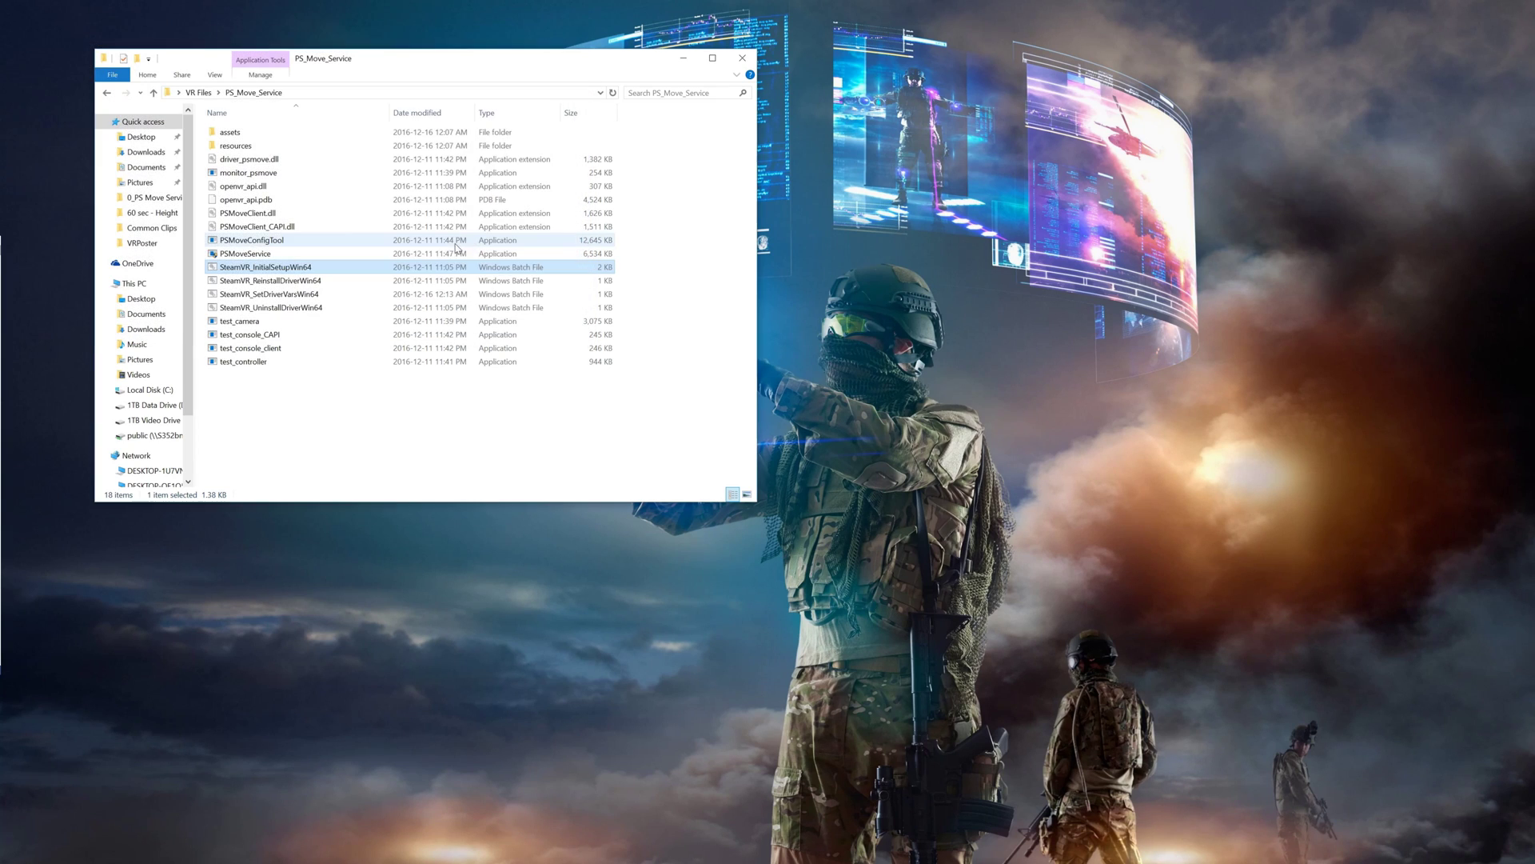
Step: Run SteamVR_ReinstallDriverWin64 and dismiss its console
double_click(291, 283)
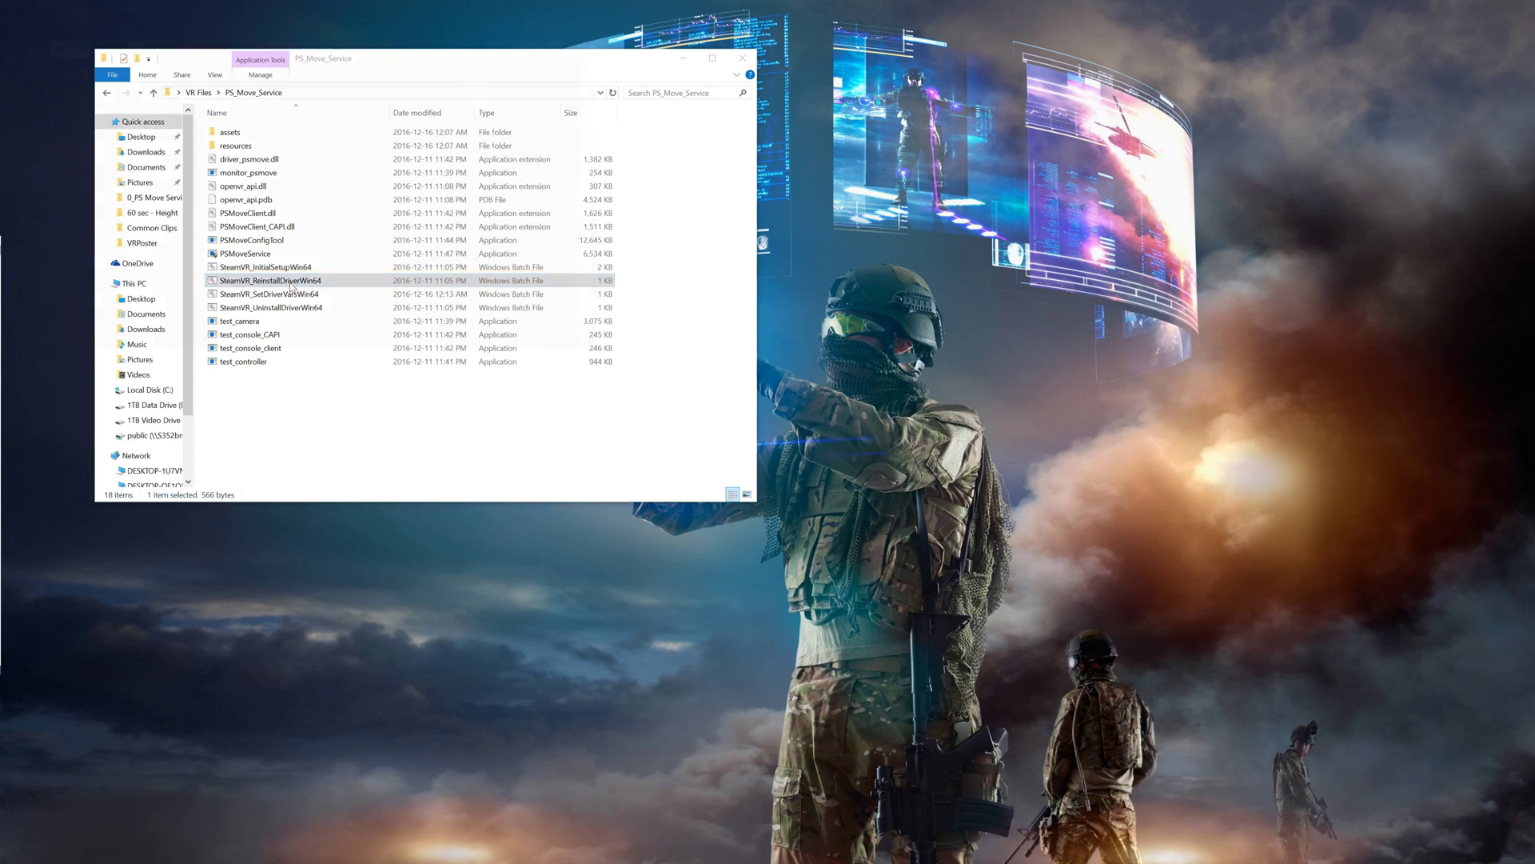
key("Return")
left_click(291, 295)
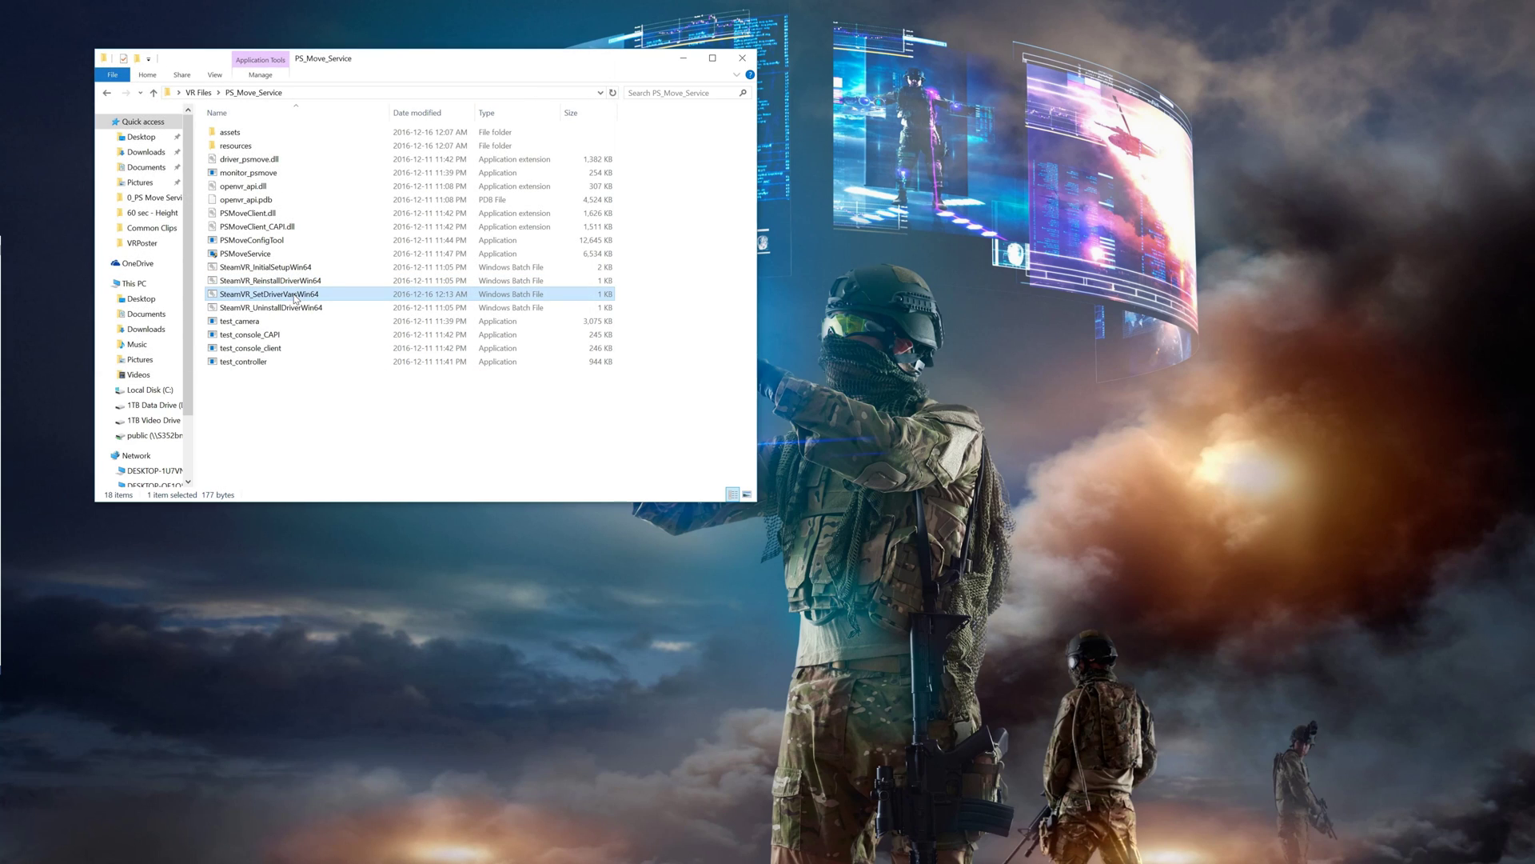
Step: Start PSMoveService and allow it through Windows Firewall on private networks
left_click(268, 255)
key("Return")
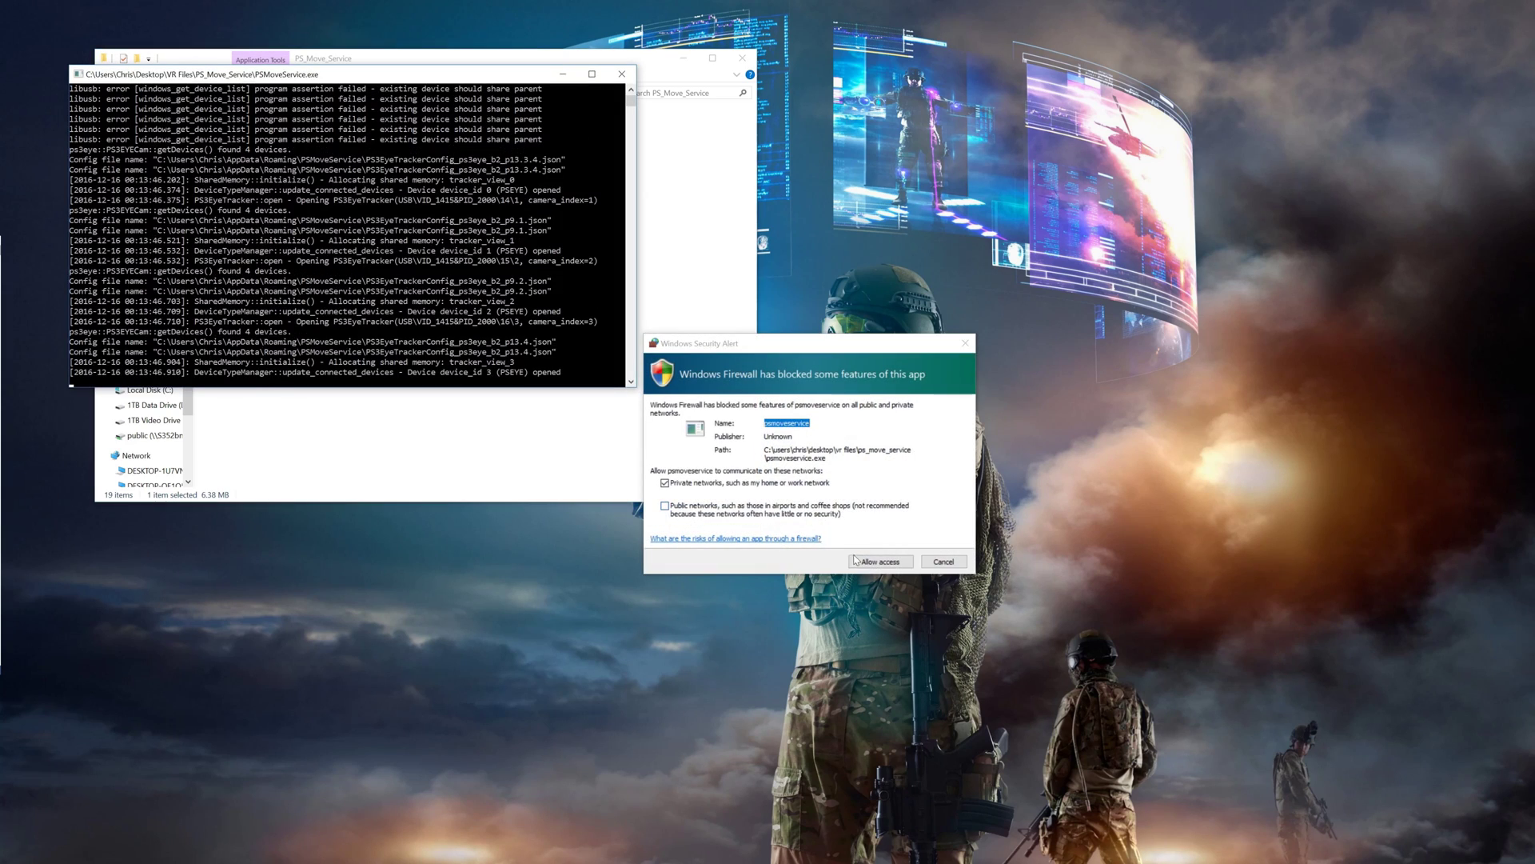
left_click(880, 561)
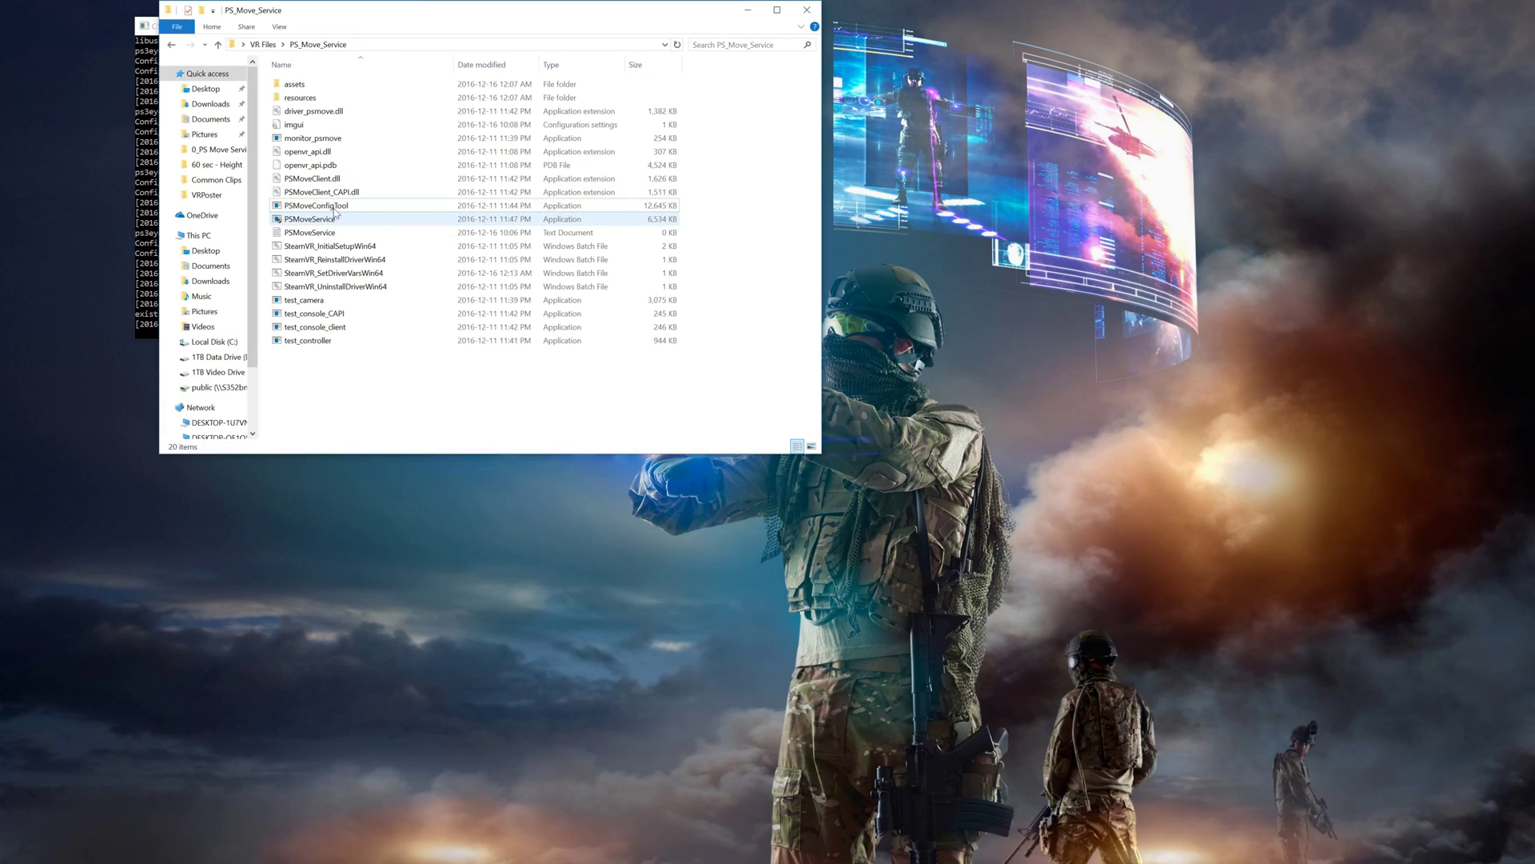
Step: Launch PSMoveConfigTool and pair the USB-connected controller from the controller settings
double_click(335, 206)
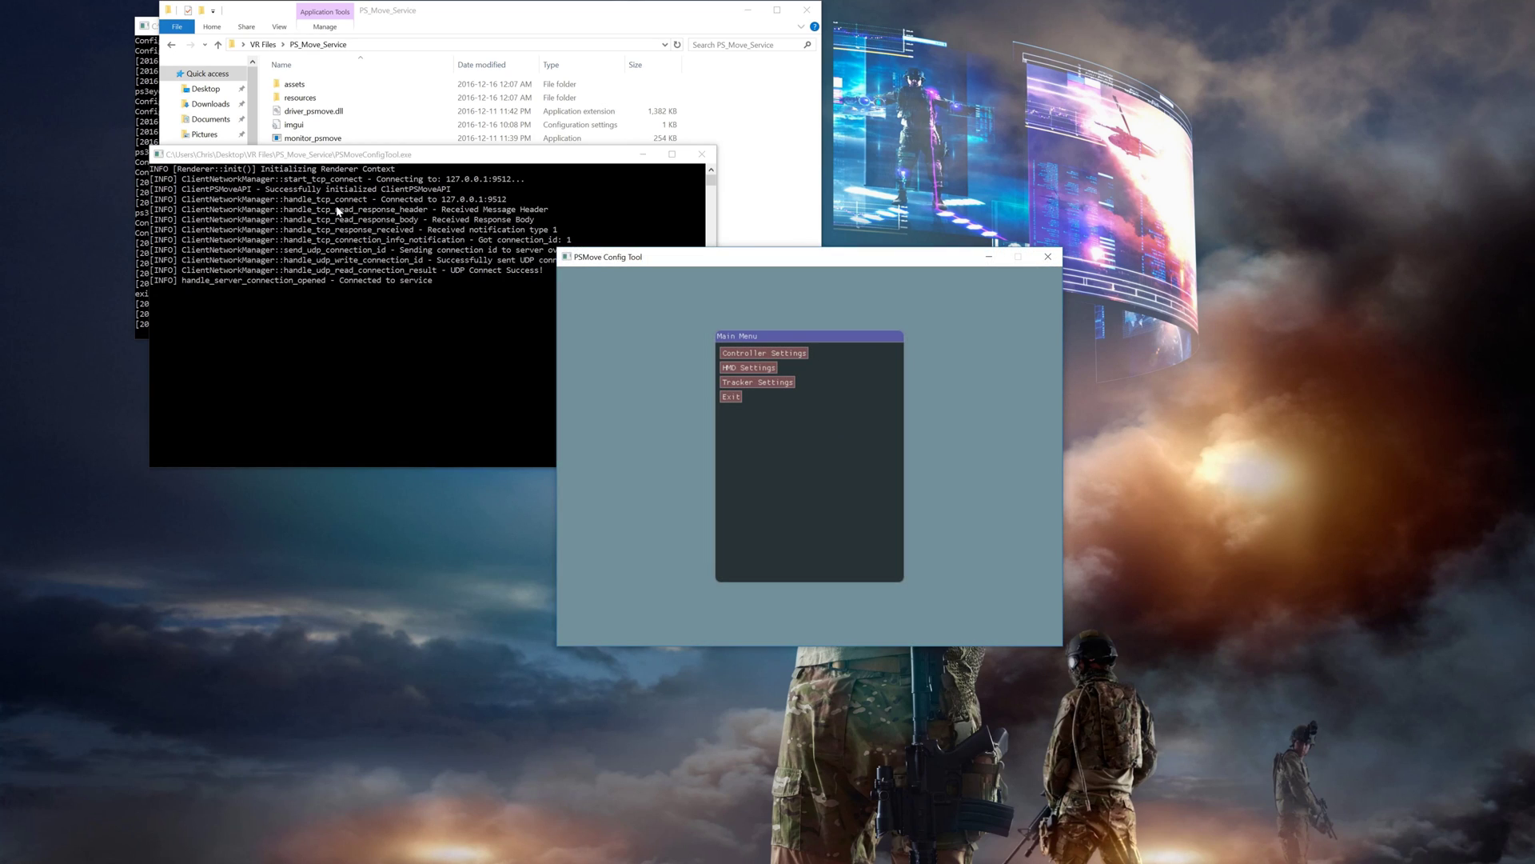
left_click(804, 354)
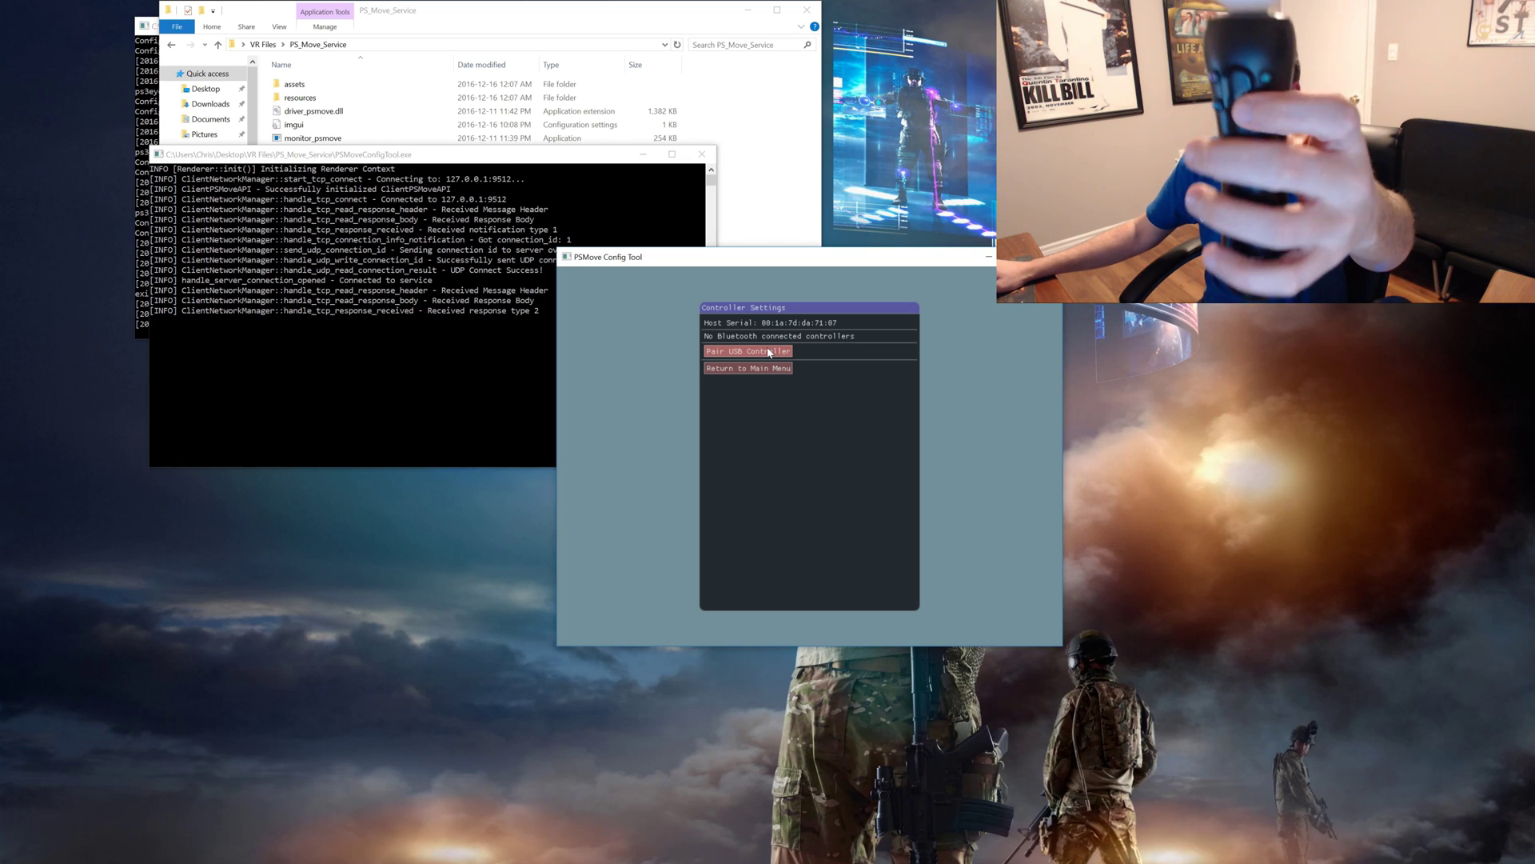
left_click(769, 352)
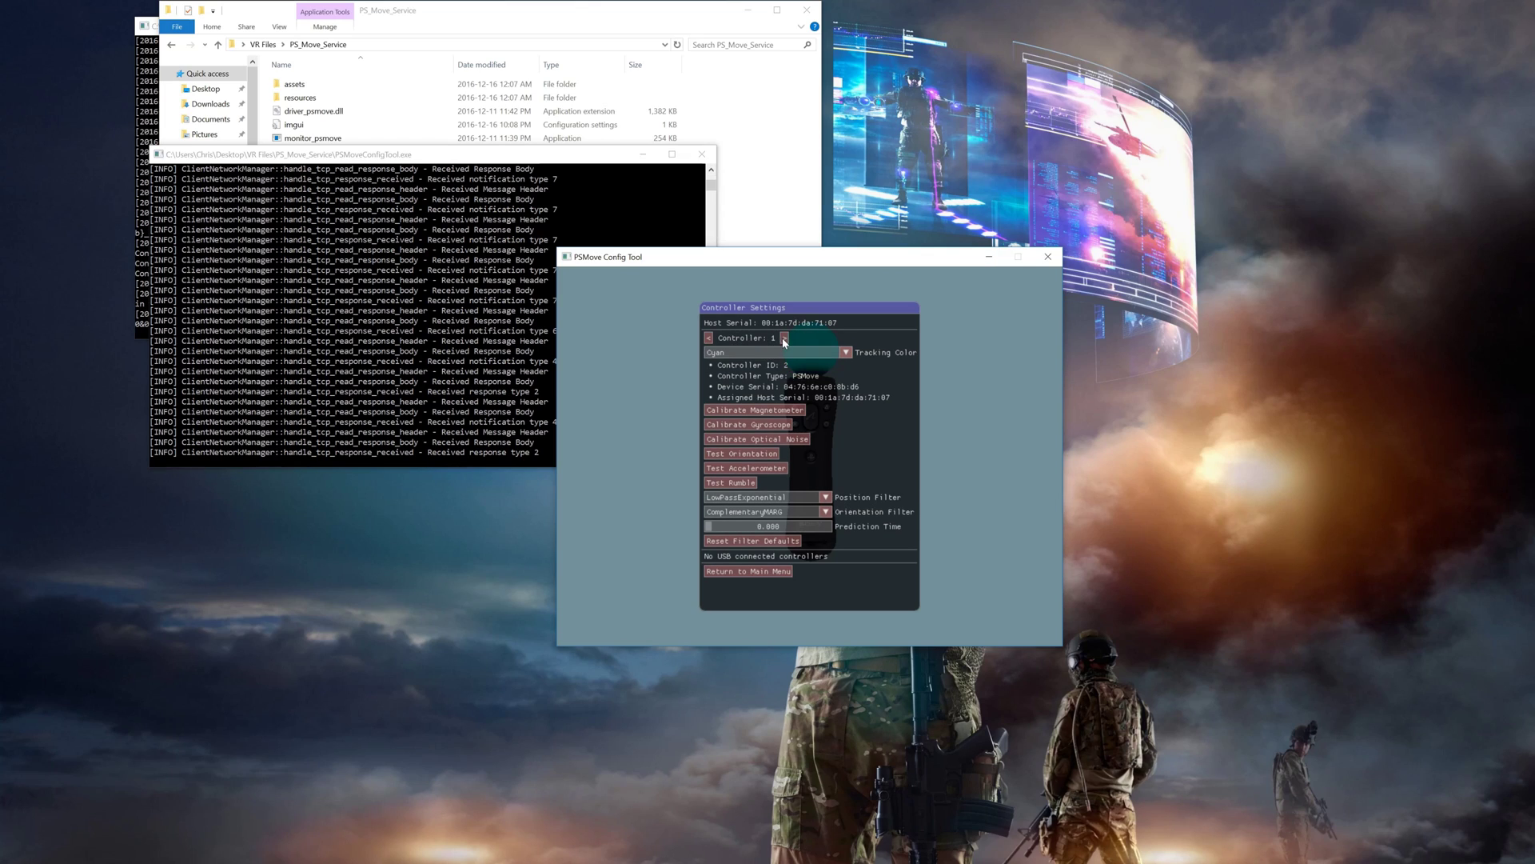
Step: Look through the settings of the paired controllers up to controller 2, and return to controller 0
left_click(784, 339)
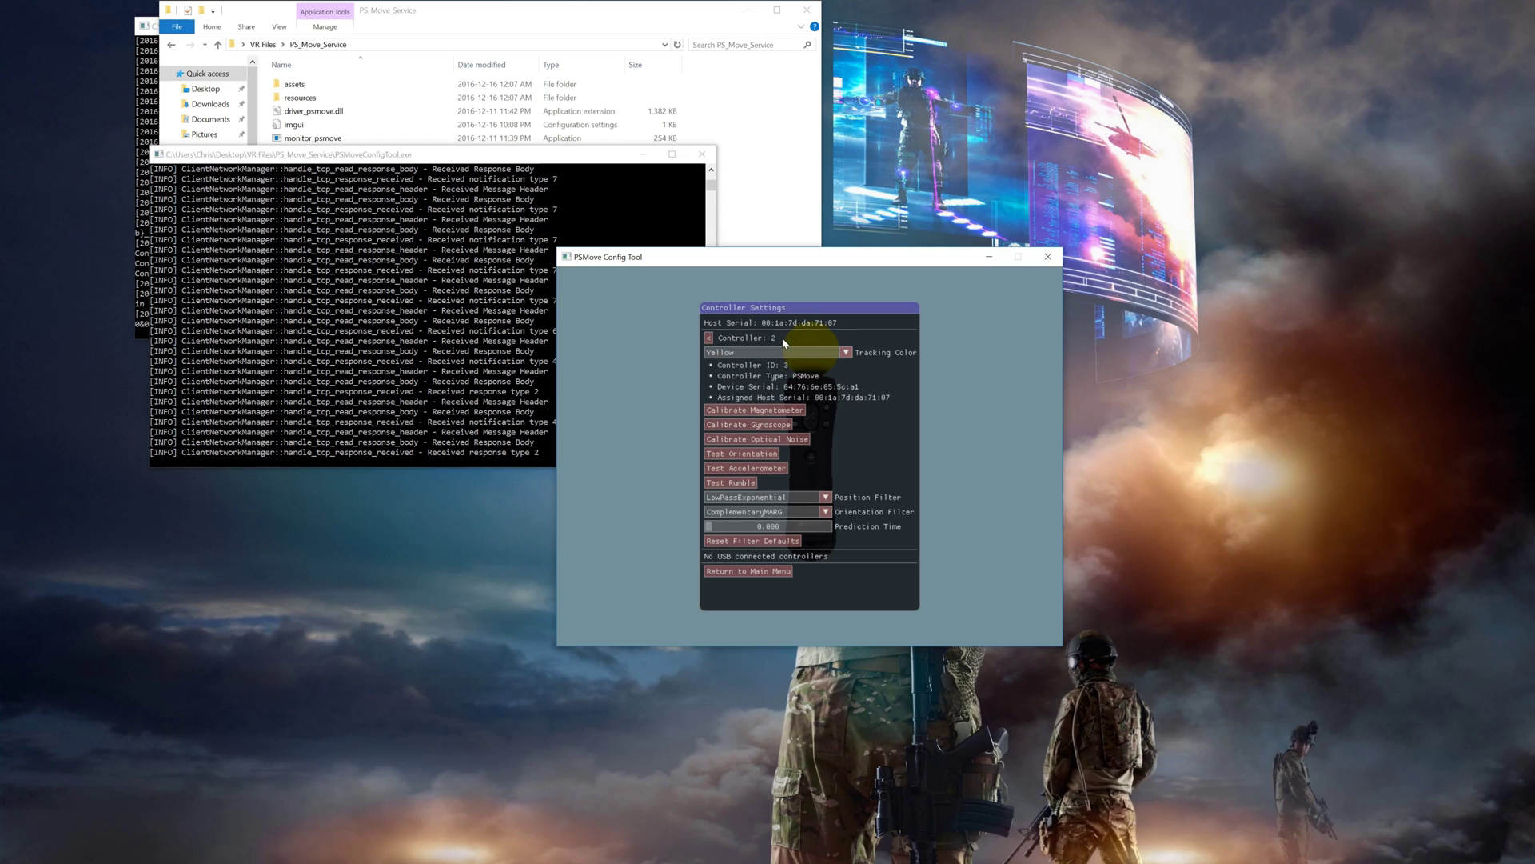
left_click(710, 339)
left_click(709, 338)
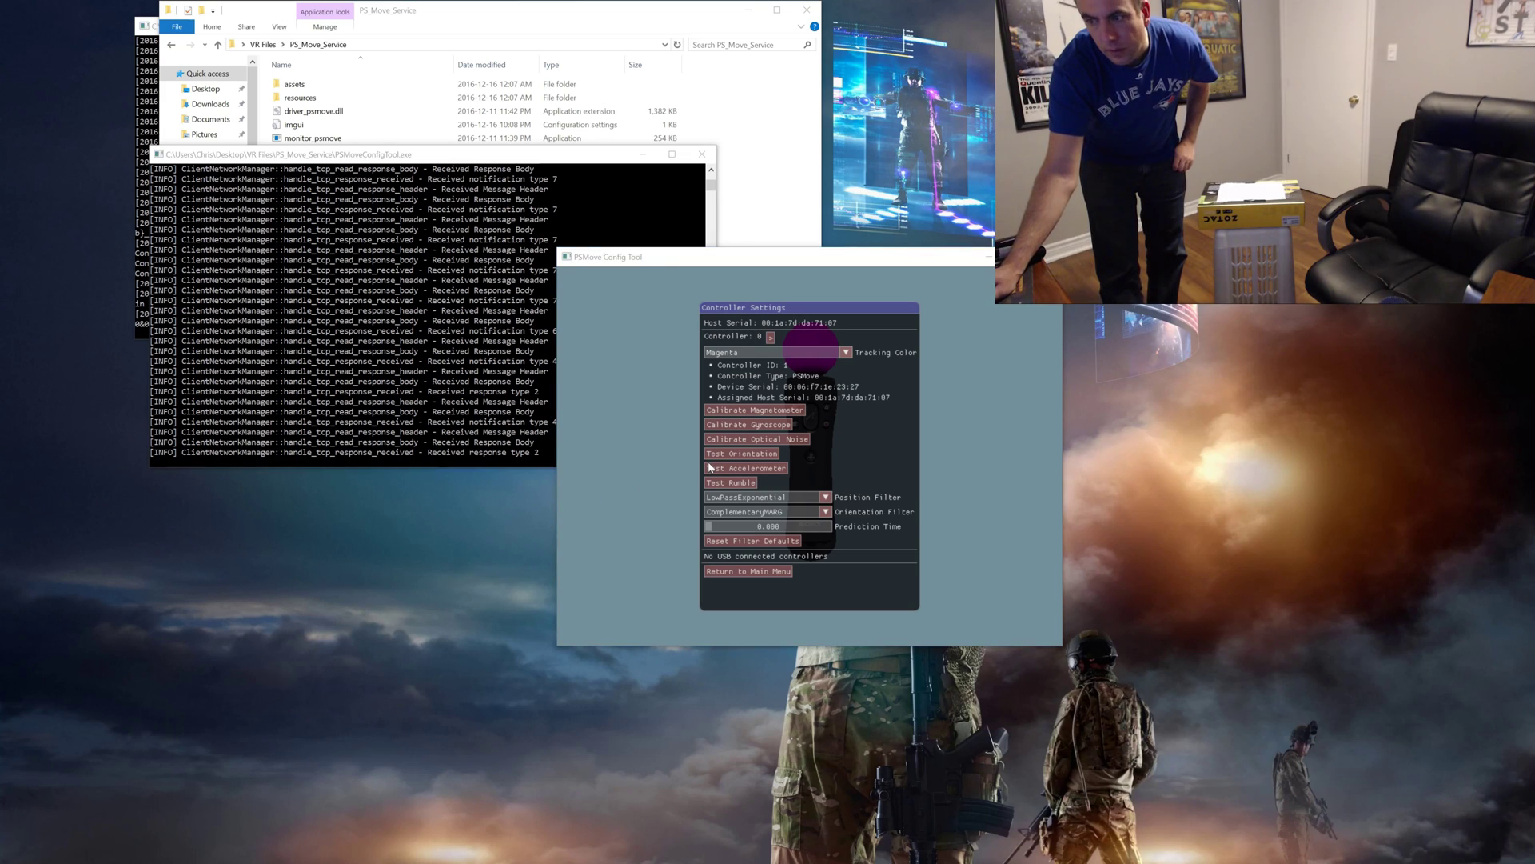
Step: Calibrate the magnetometer of controller 0 by sampling its rotation in all directions, and accept the measured extents
left_click(797, 411)
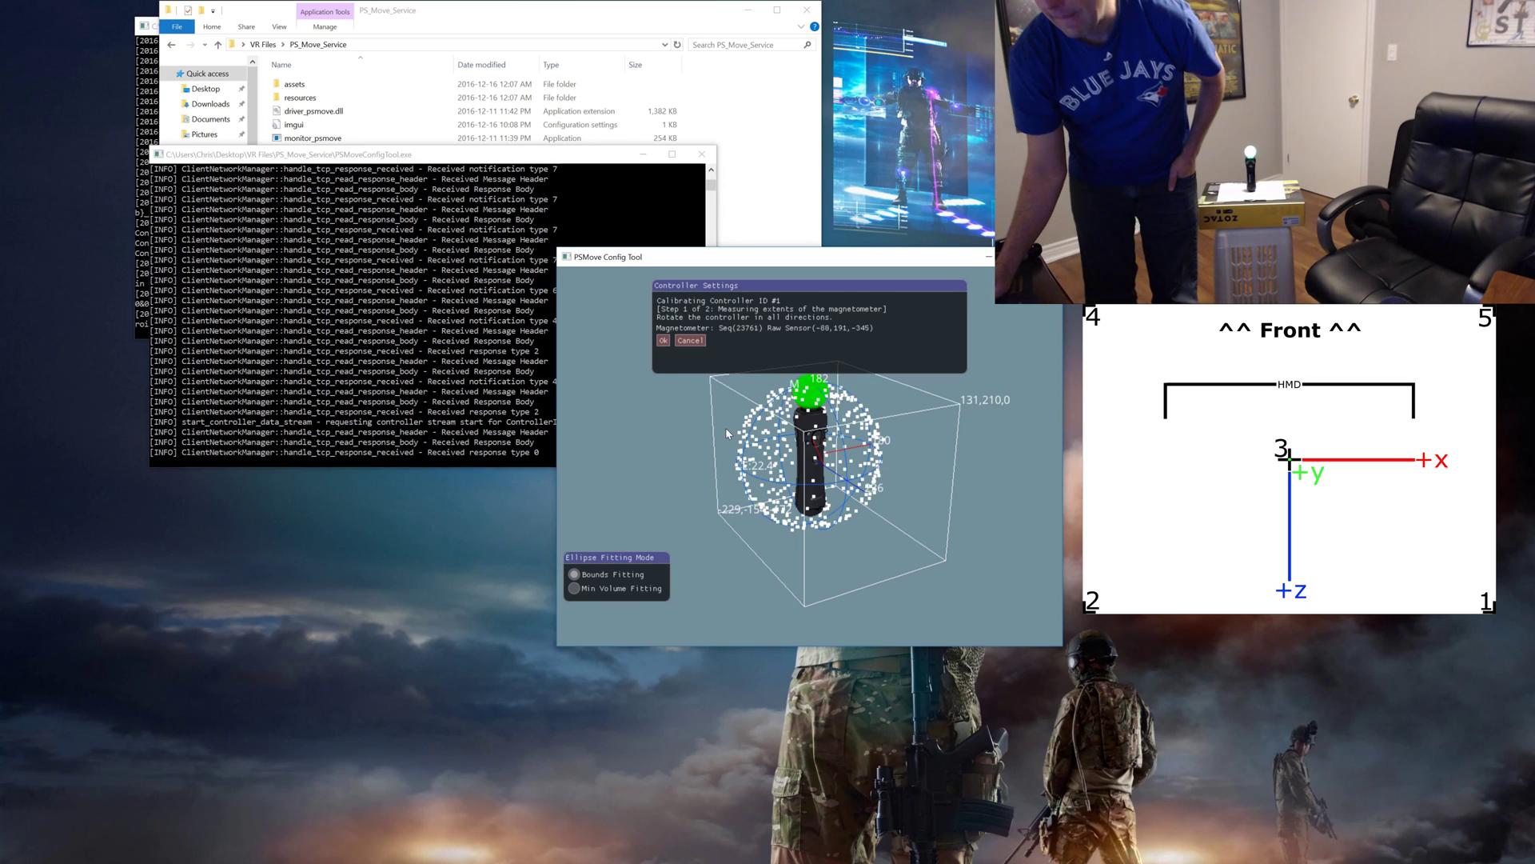
left_click(664, 340)
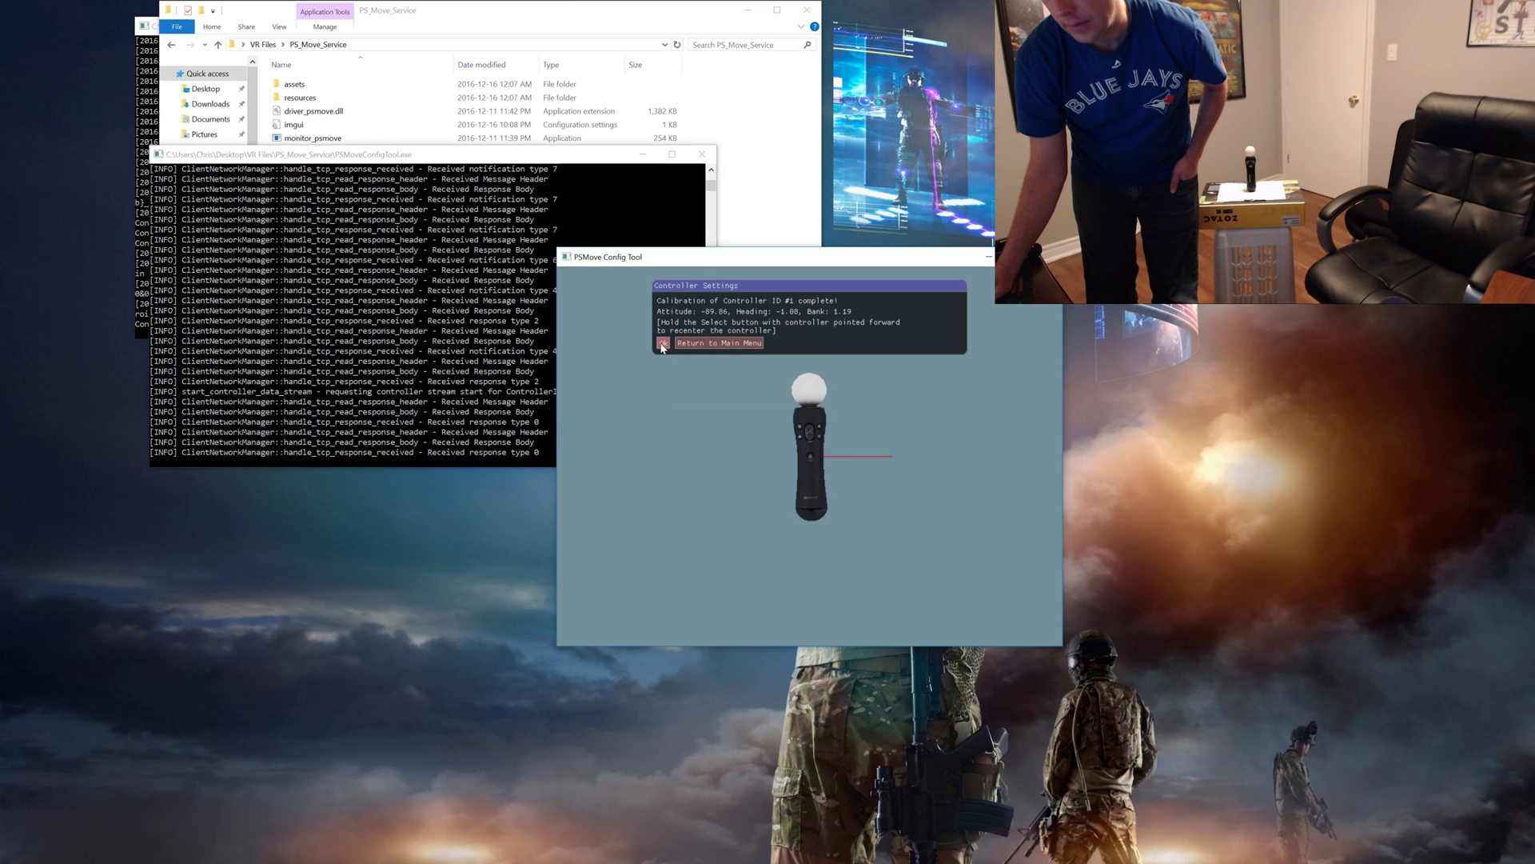
Step: Accept the finished calibration of the controller, then close PSMoveConfigTool and stop PSMoveService
left_click(662, 343)
key("alt+F4")
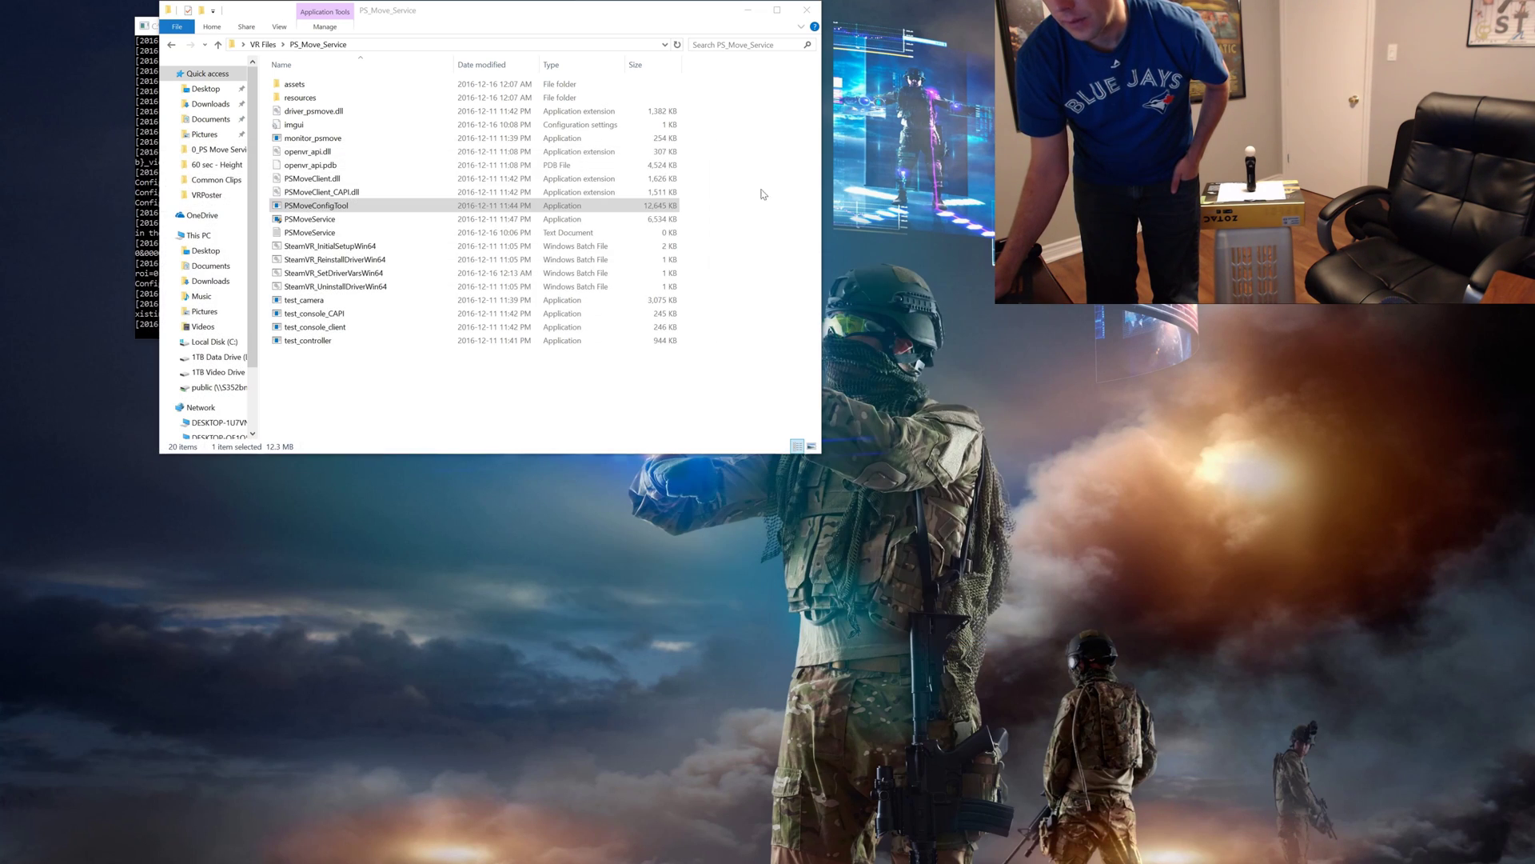
left_click(148, 89)
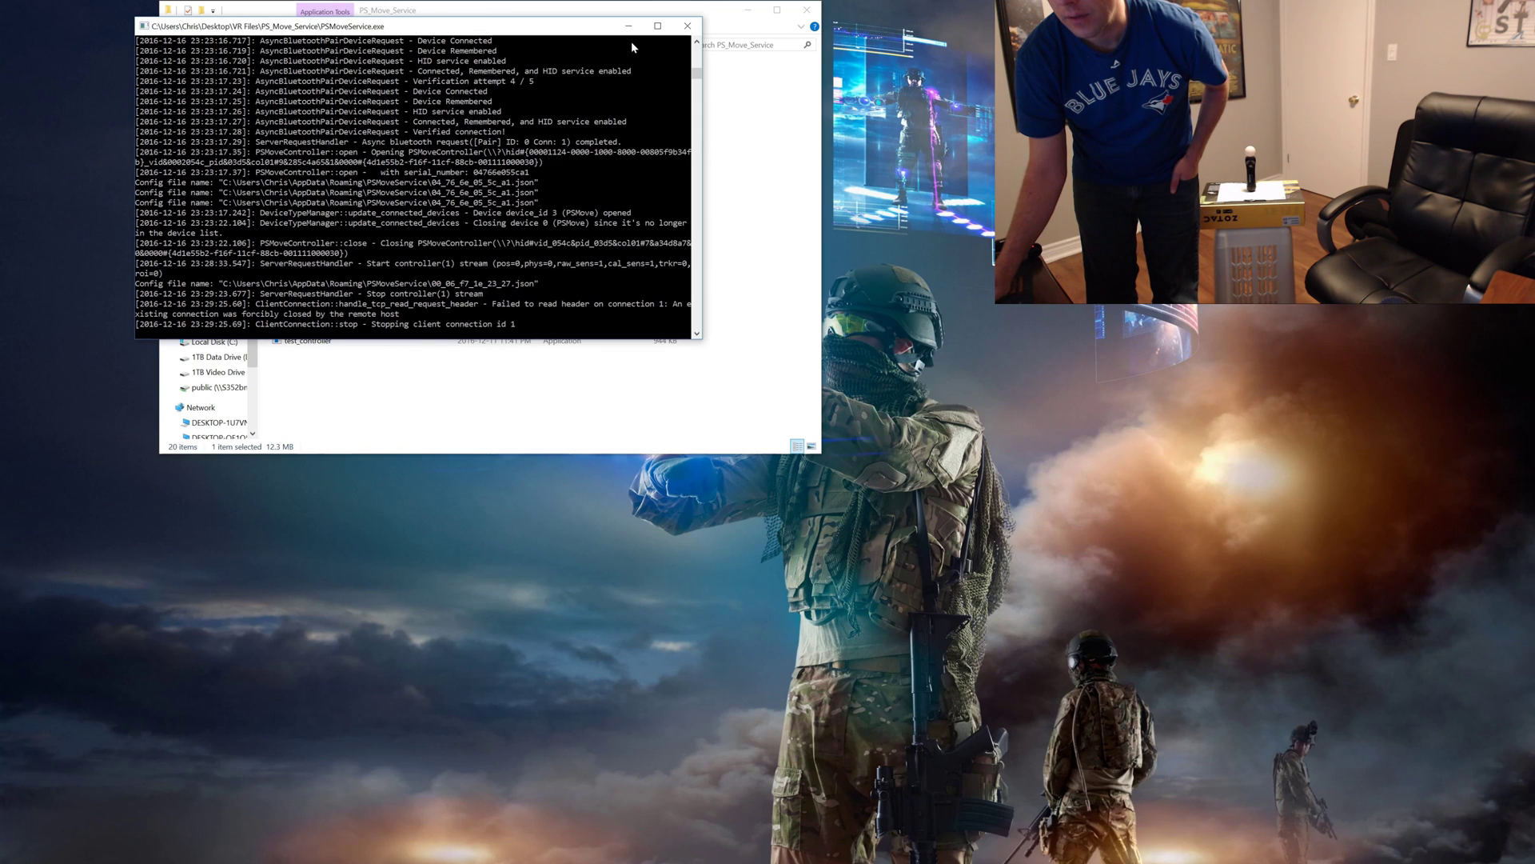
left_click(688, 27)
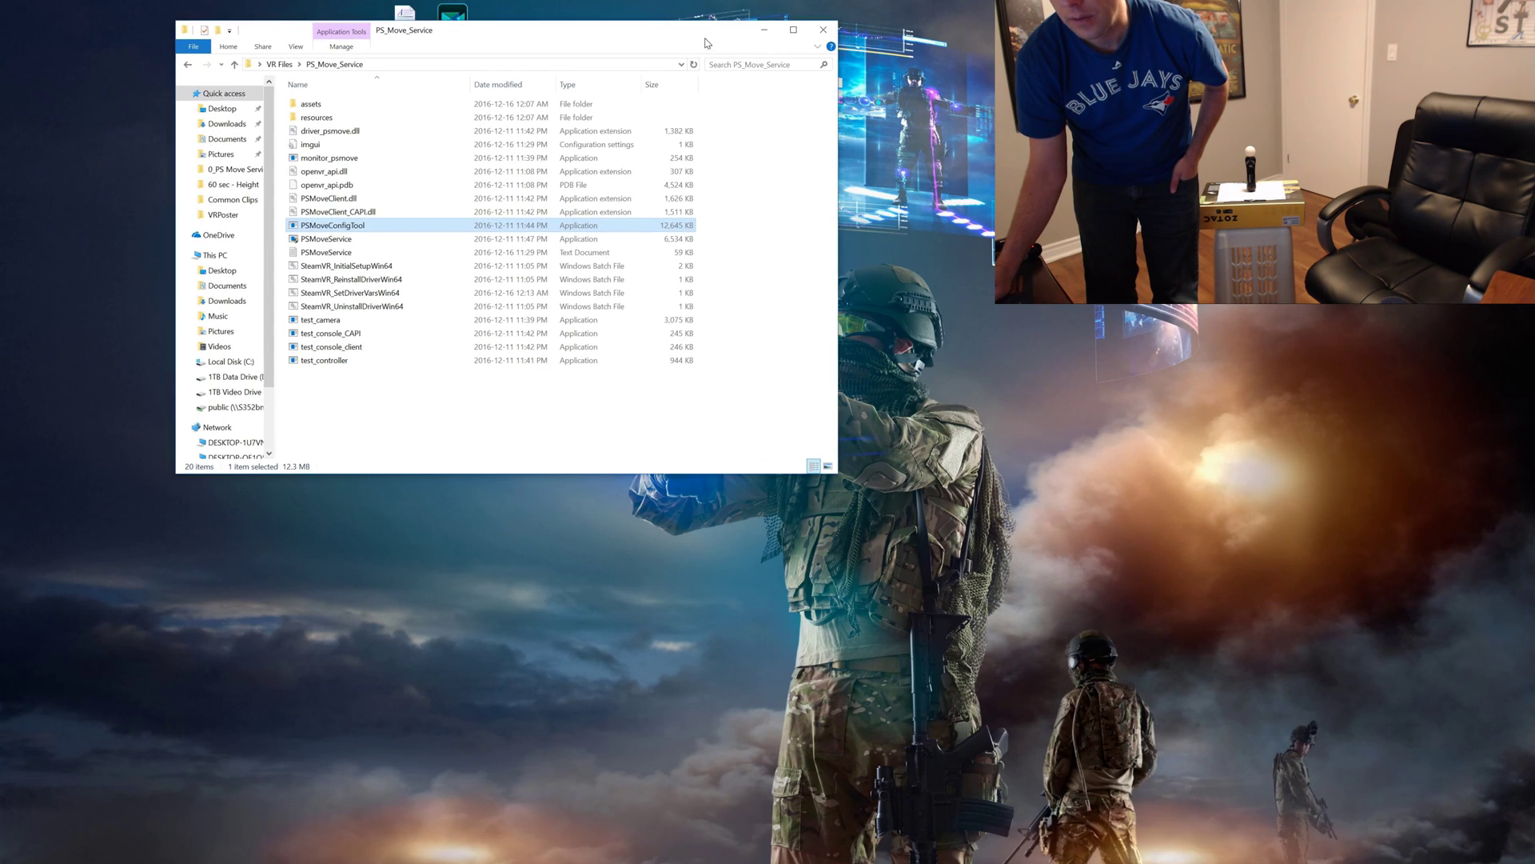
Step: Restart PSMoveService and launch PSMoveConfigTool from the PS_Move_Service folder
left_click(337, 242)
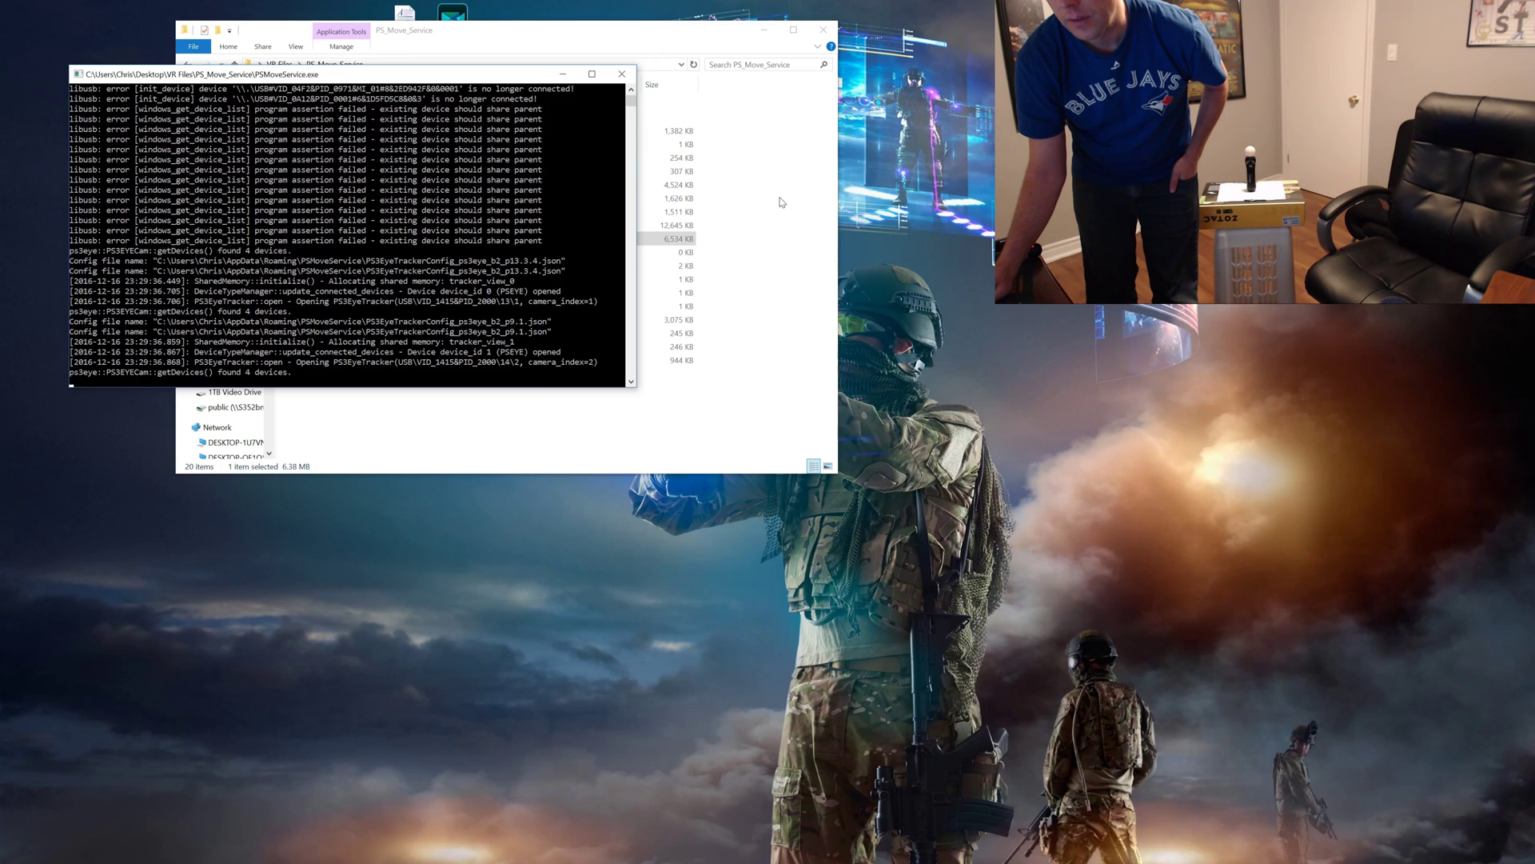
left_click(781, 202)
double_click(376, 225)
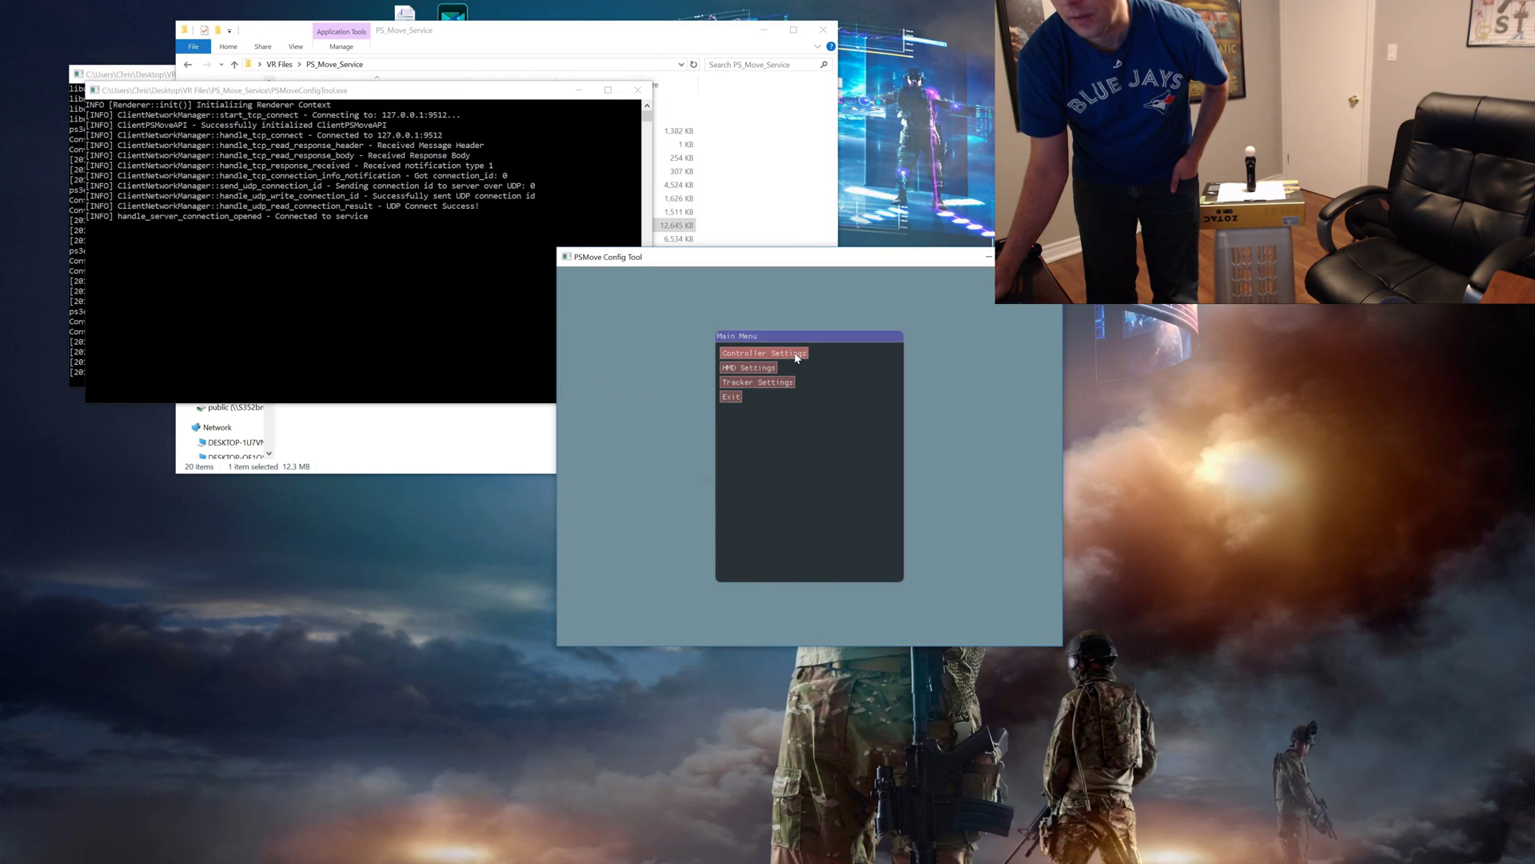
Step: Calibrate the gyroscope of controller 0 with the controller standing still, and test its orientation
left_click(796, 356)
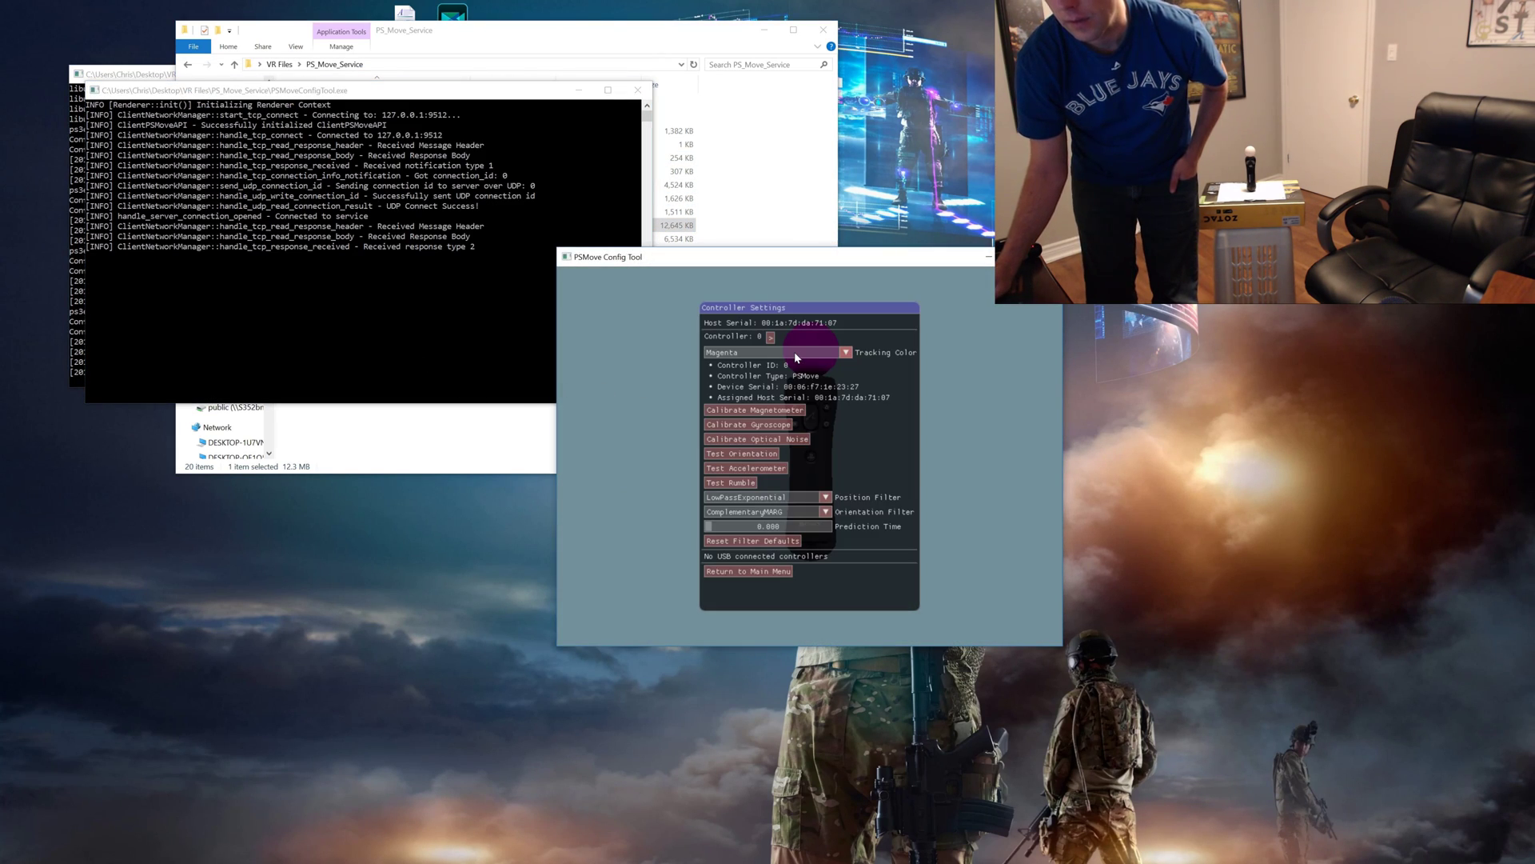
left_click(773, 426)
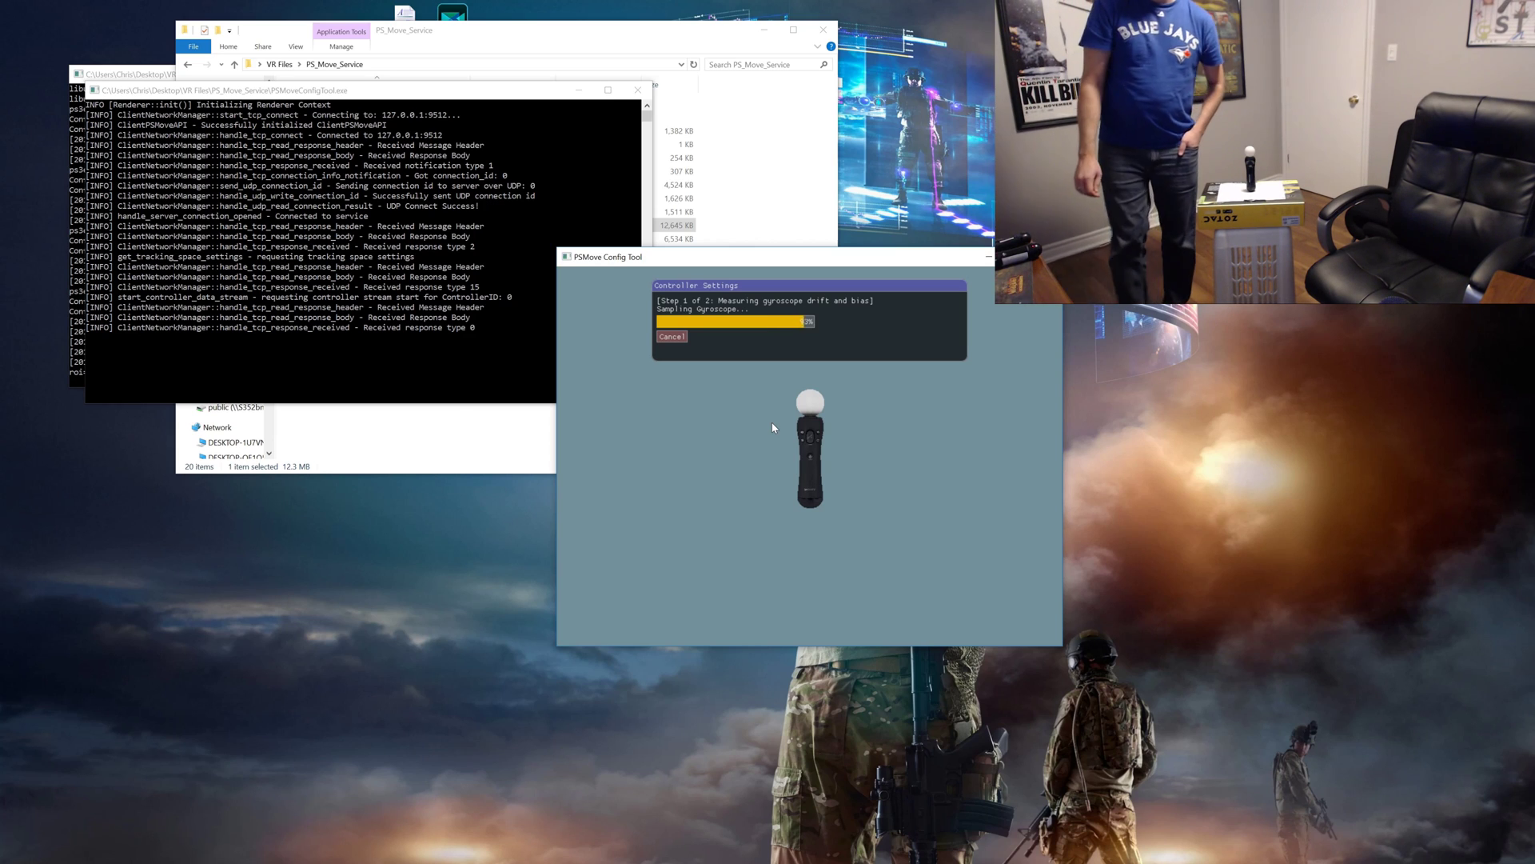
left_click(679, 320)
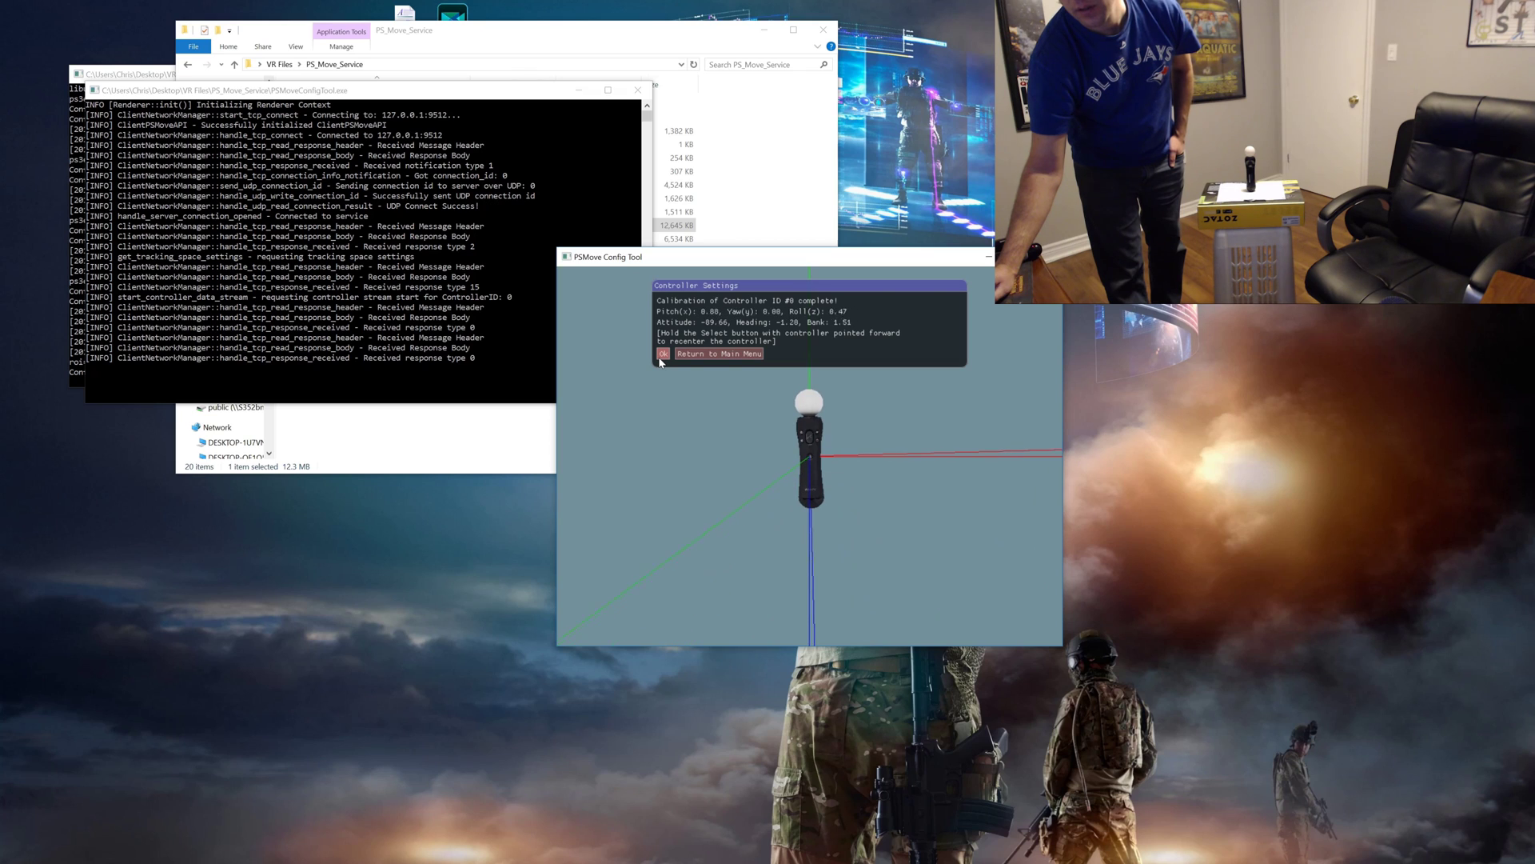
left_click(662, 355)
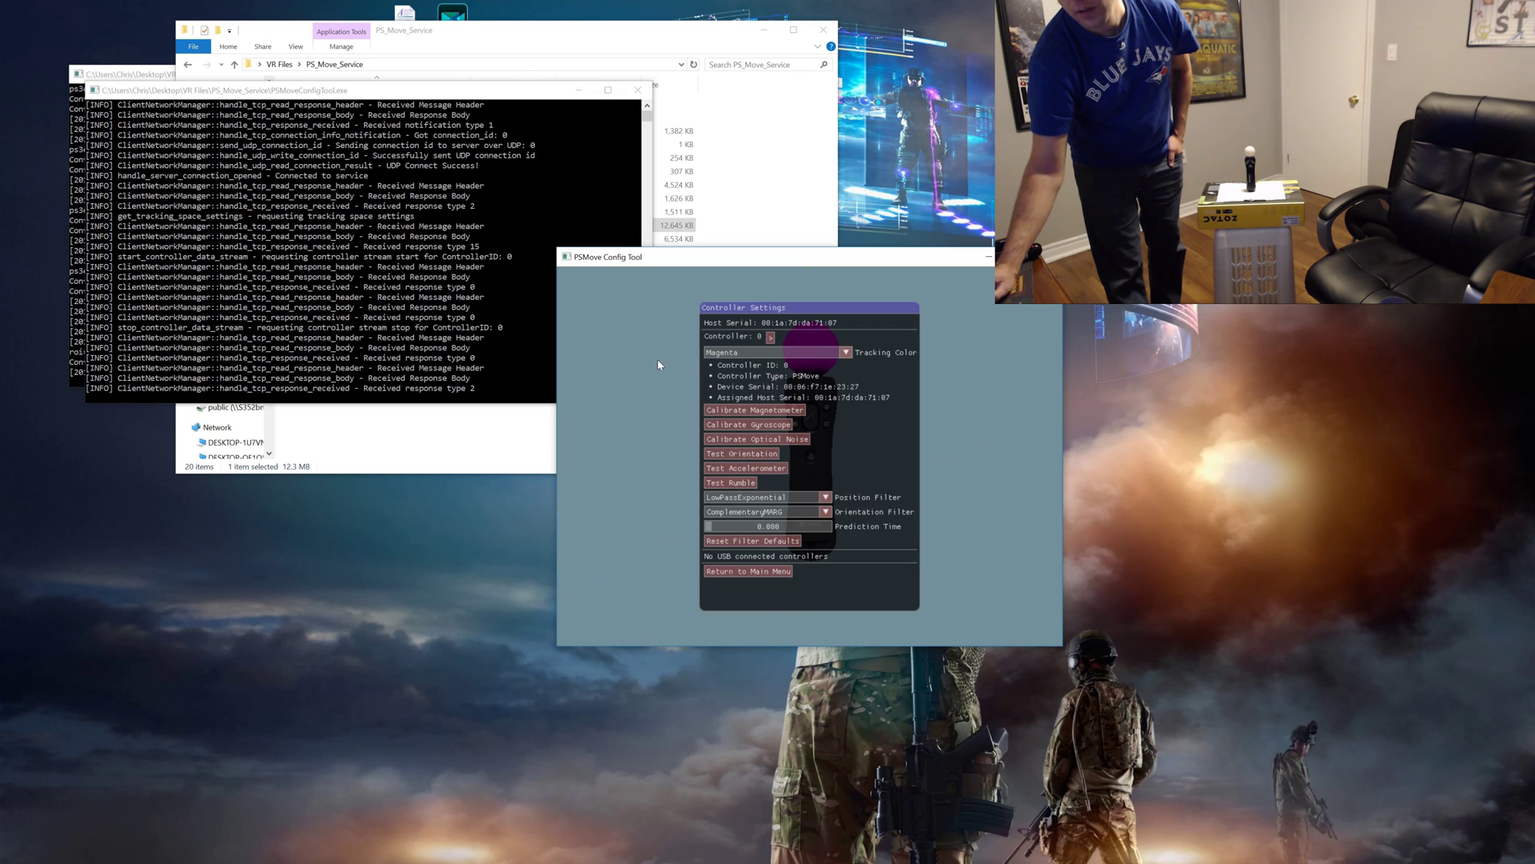
left_click(742, 454)
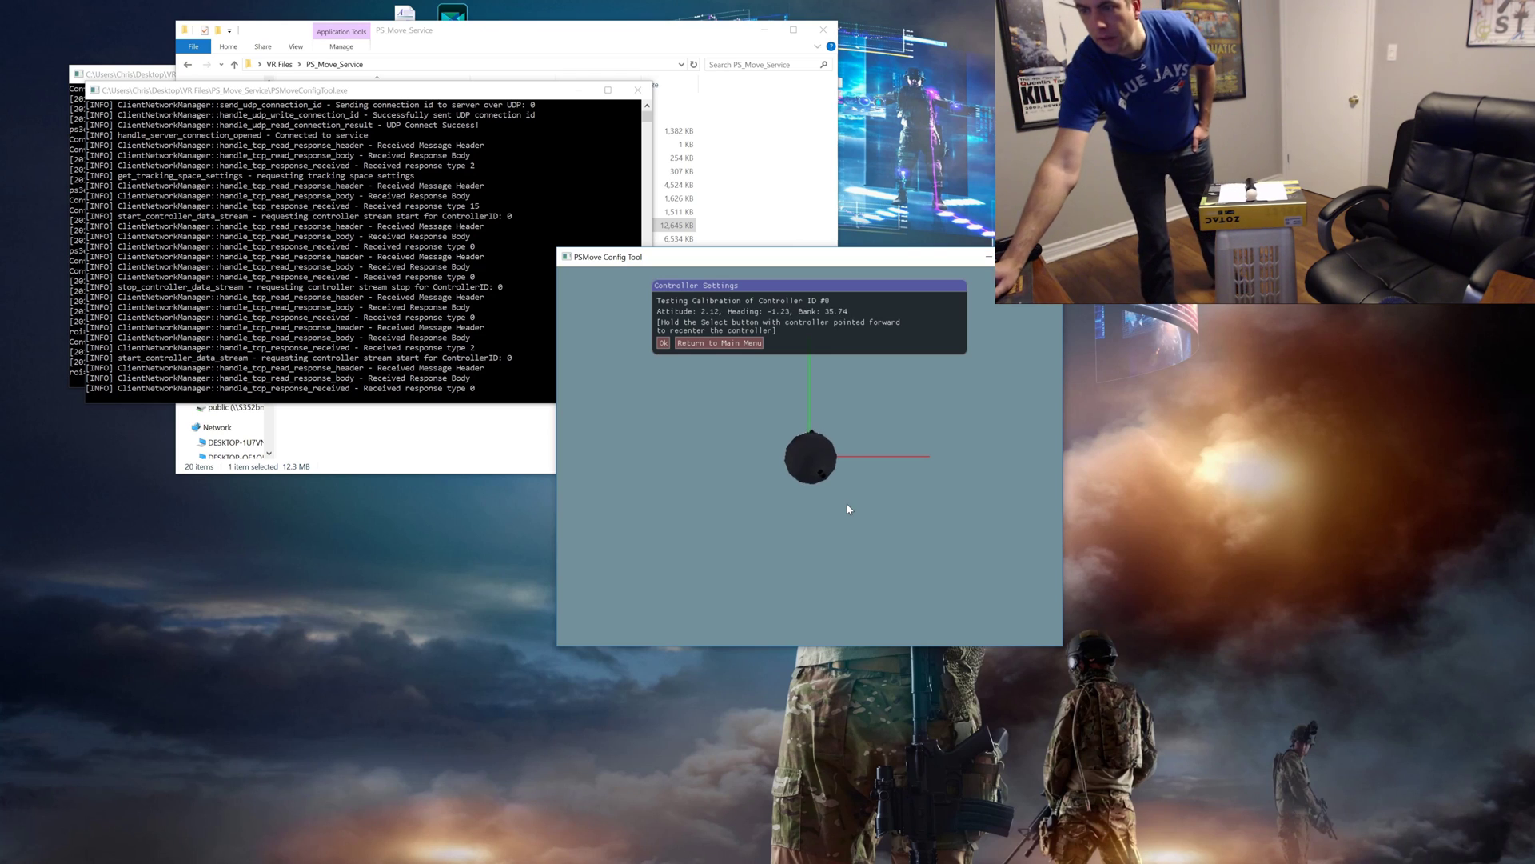
left_click(665, 343)
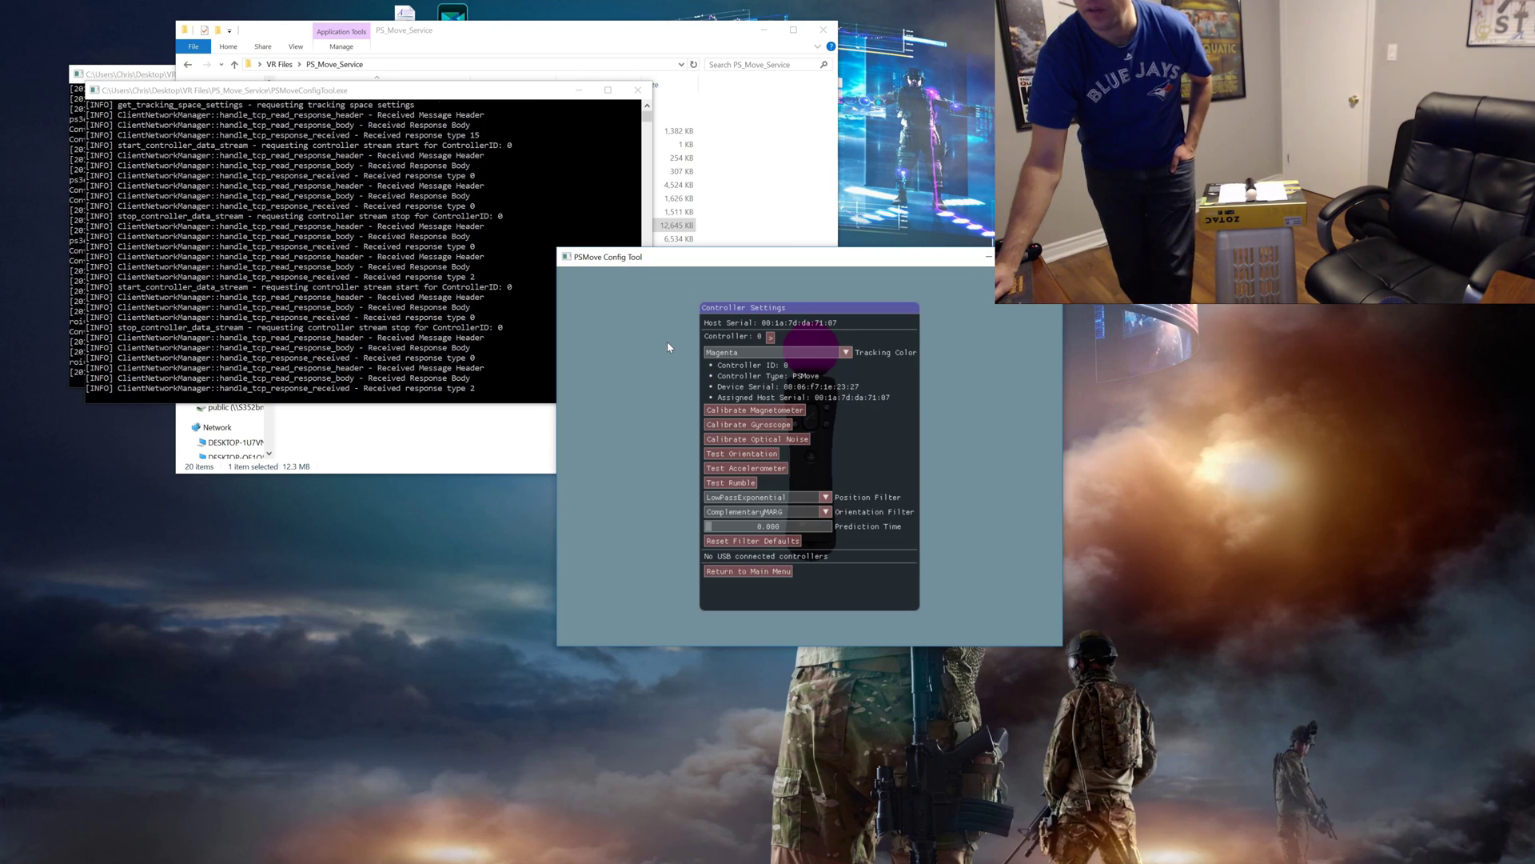
Step: Select controller 1 in the controller settings and start its magnetometer calibration
left_click(769, 338)
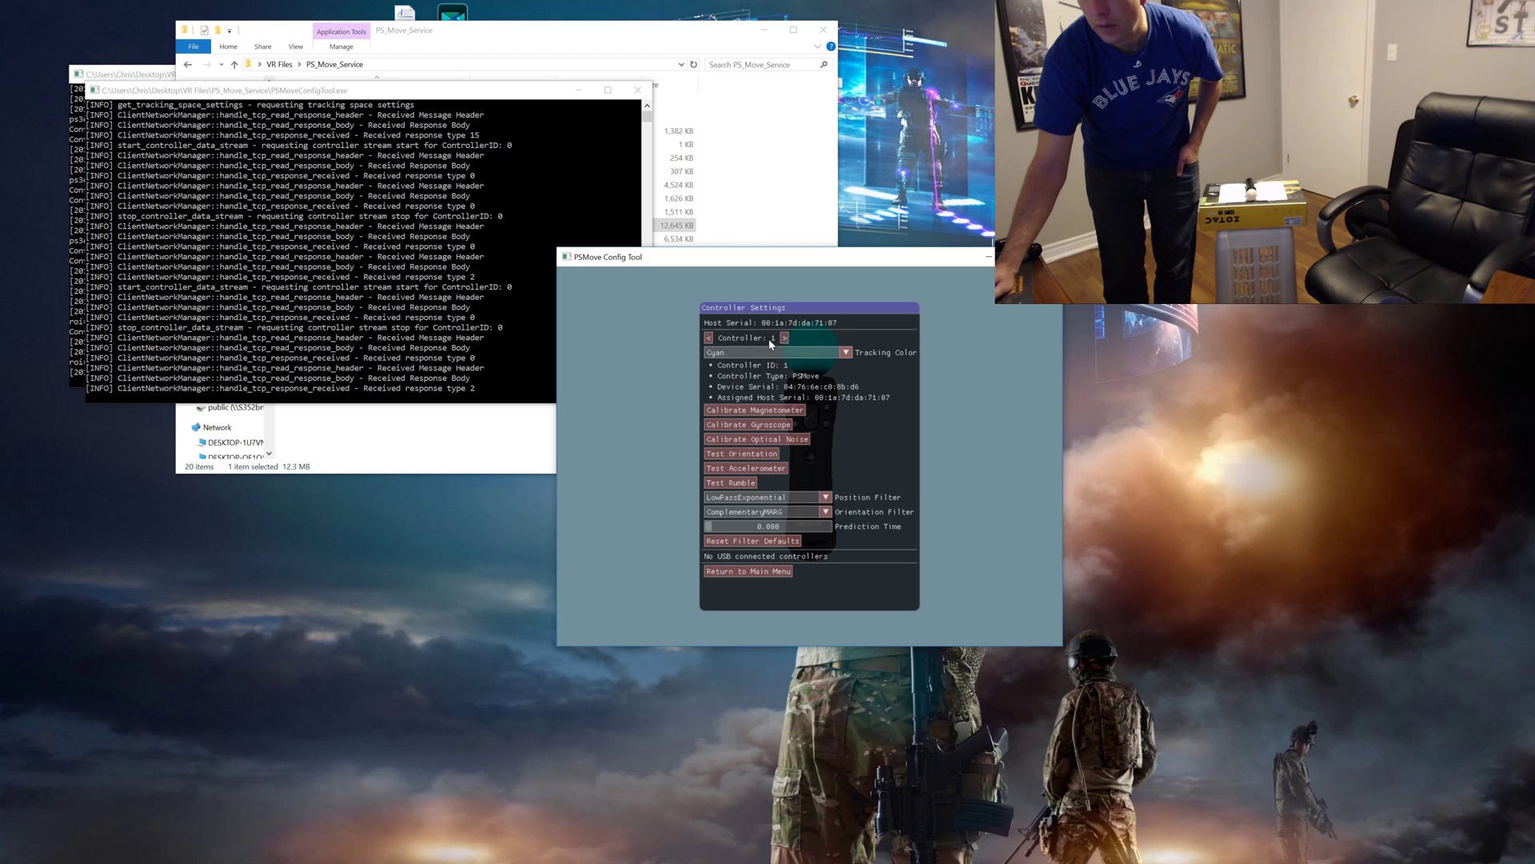
left_click(783, 411)
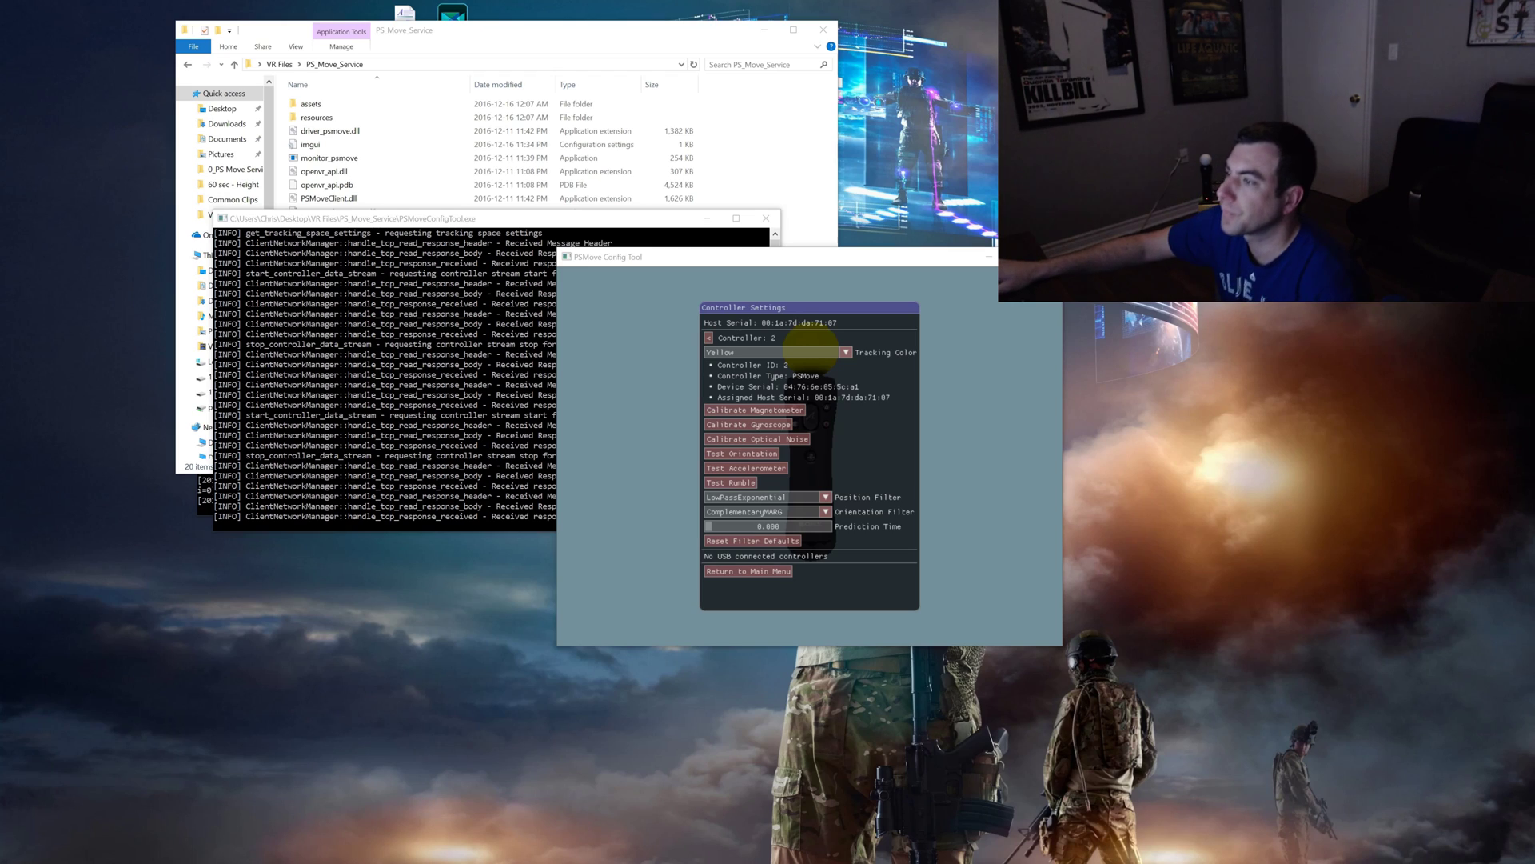
Step: Look through the trackers and controllers in the tracker settings, and return to tracker 0 and the magenta controller 0
left_click(755, 573)
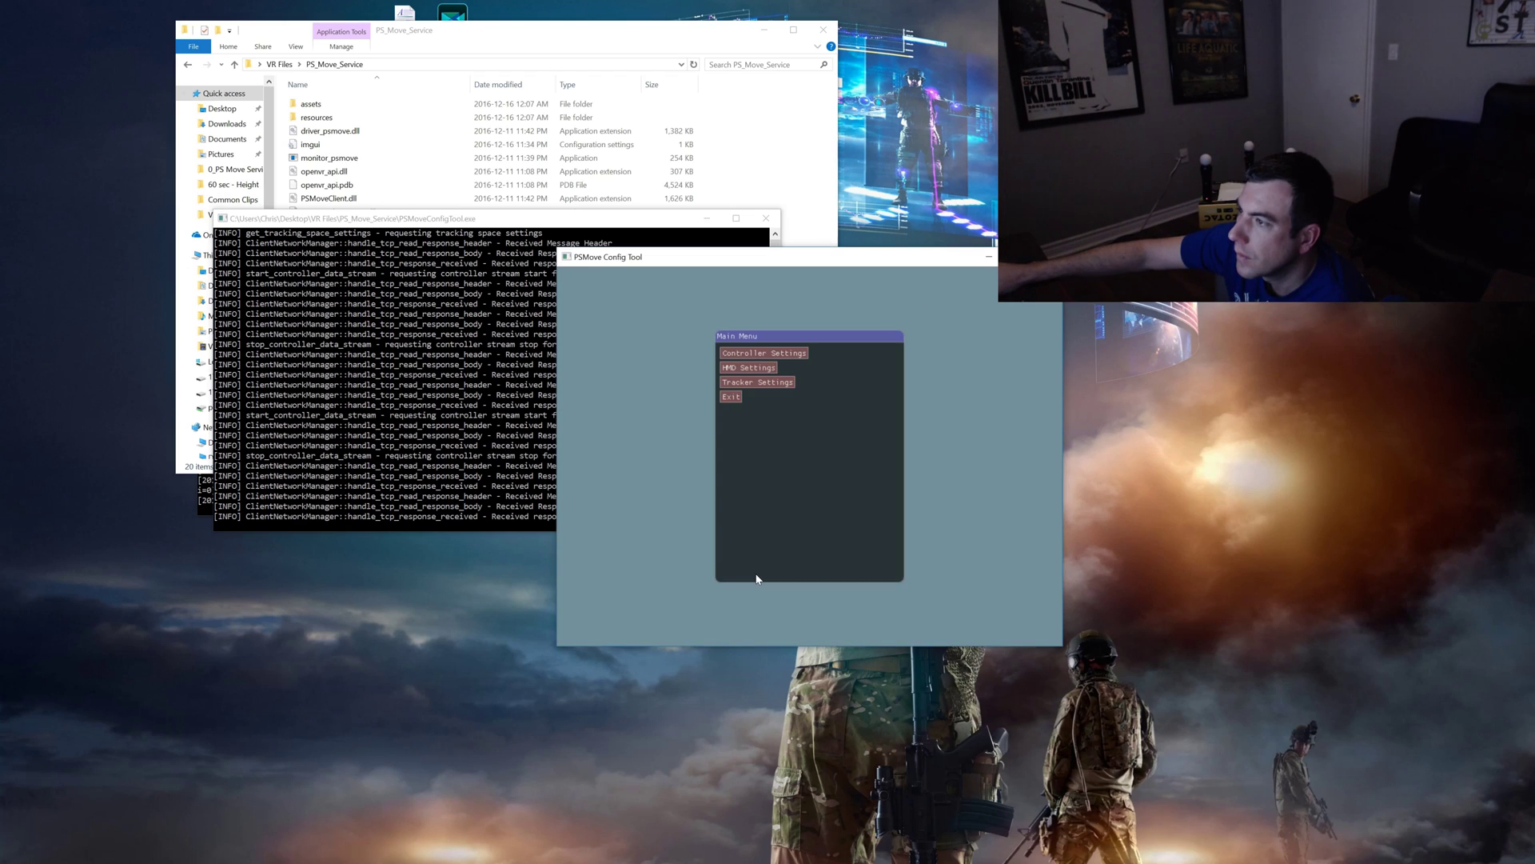
left_click(754, 383)
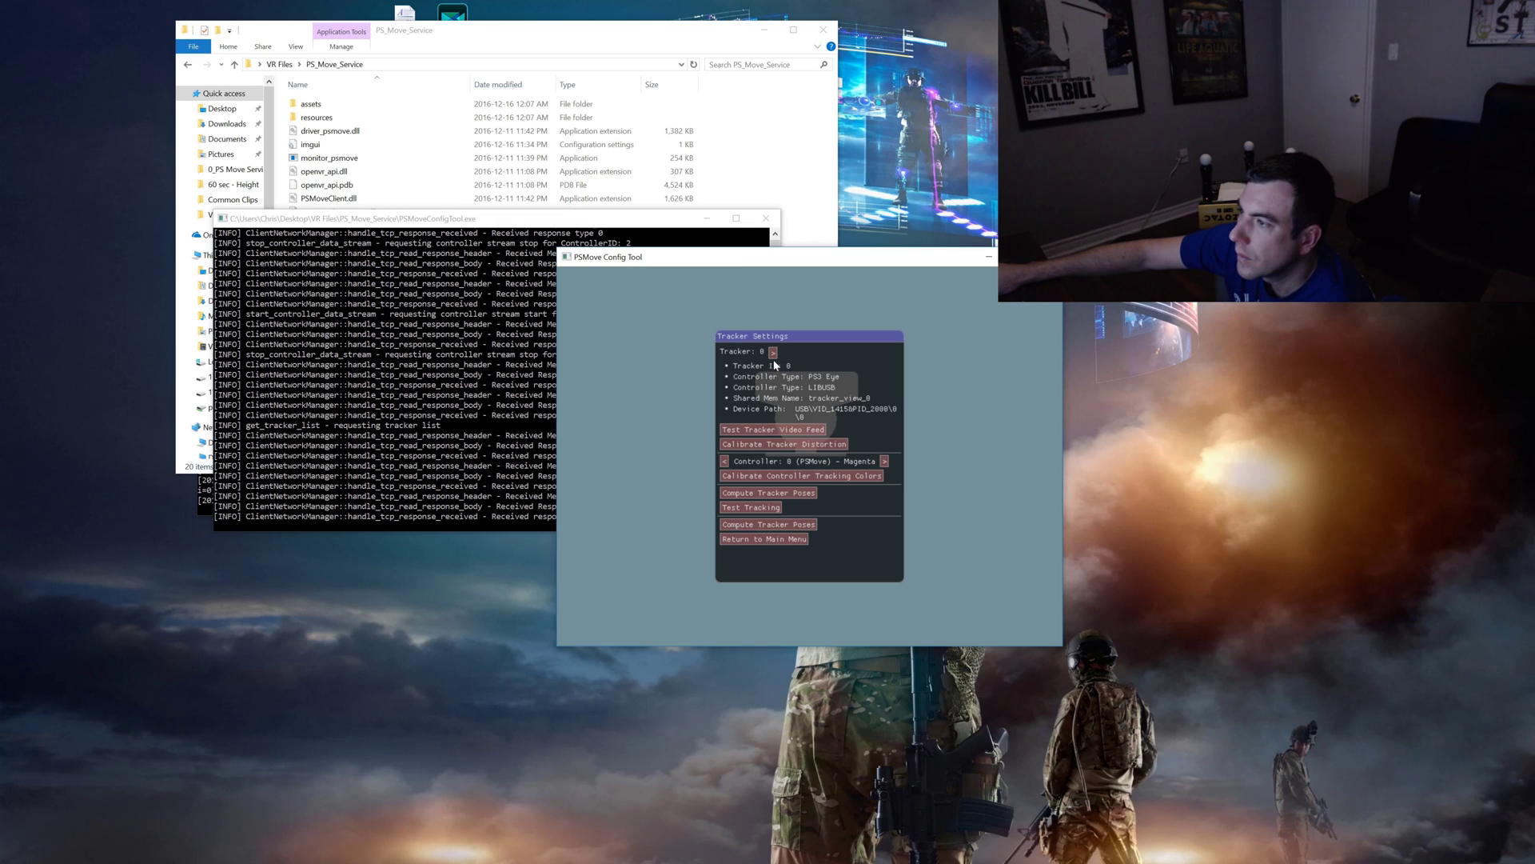
left_click(773, 352)
left_click(725, 353)
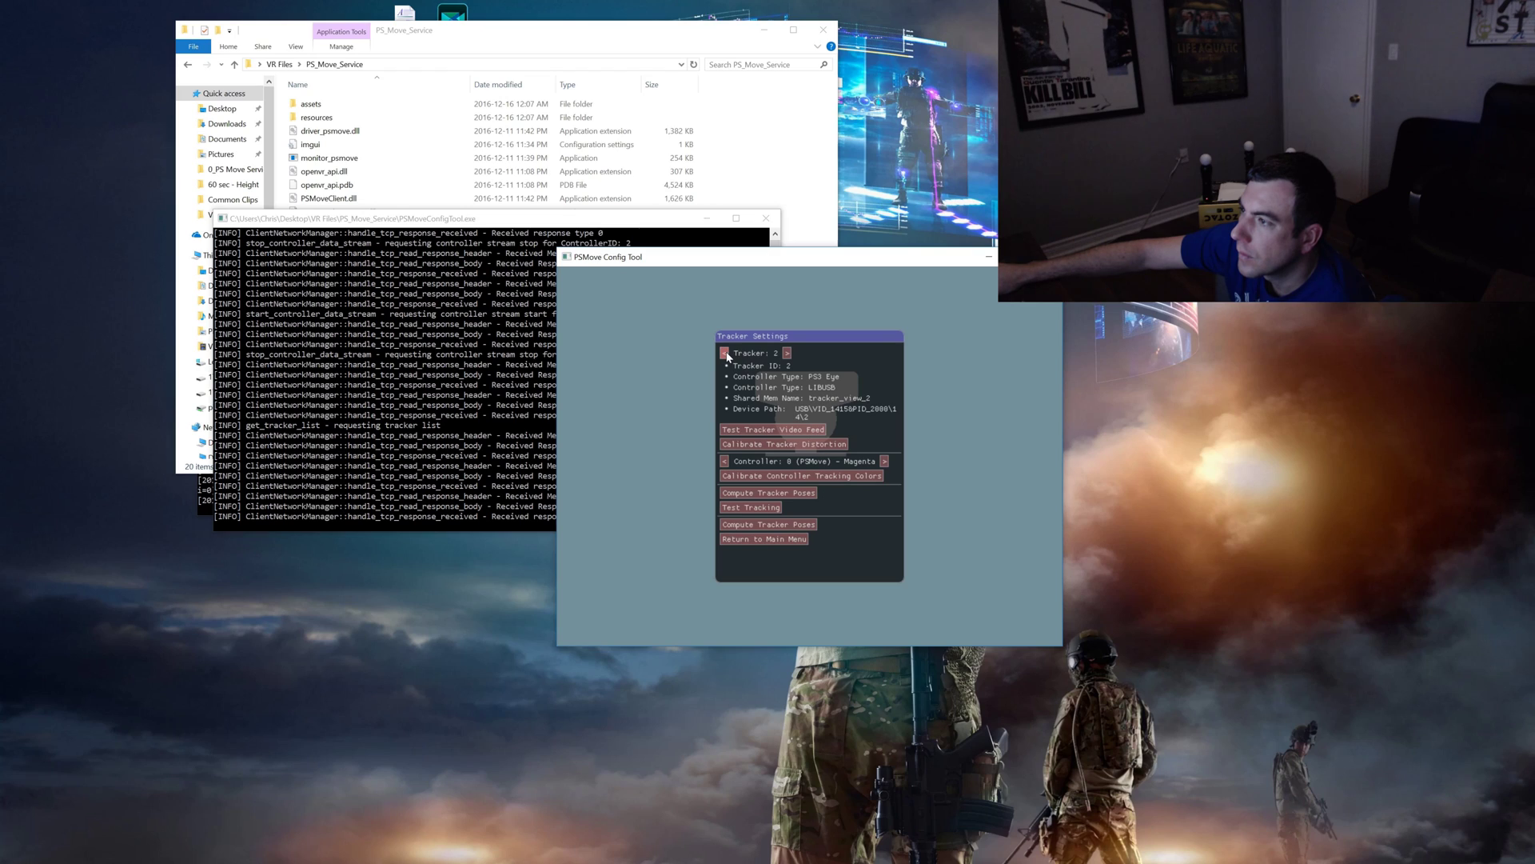
left_click(725, 353)
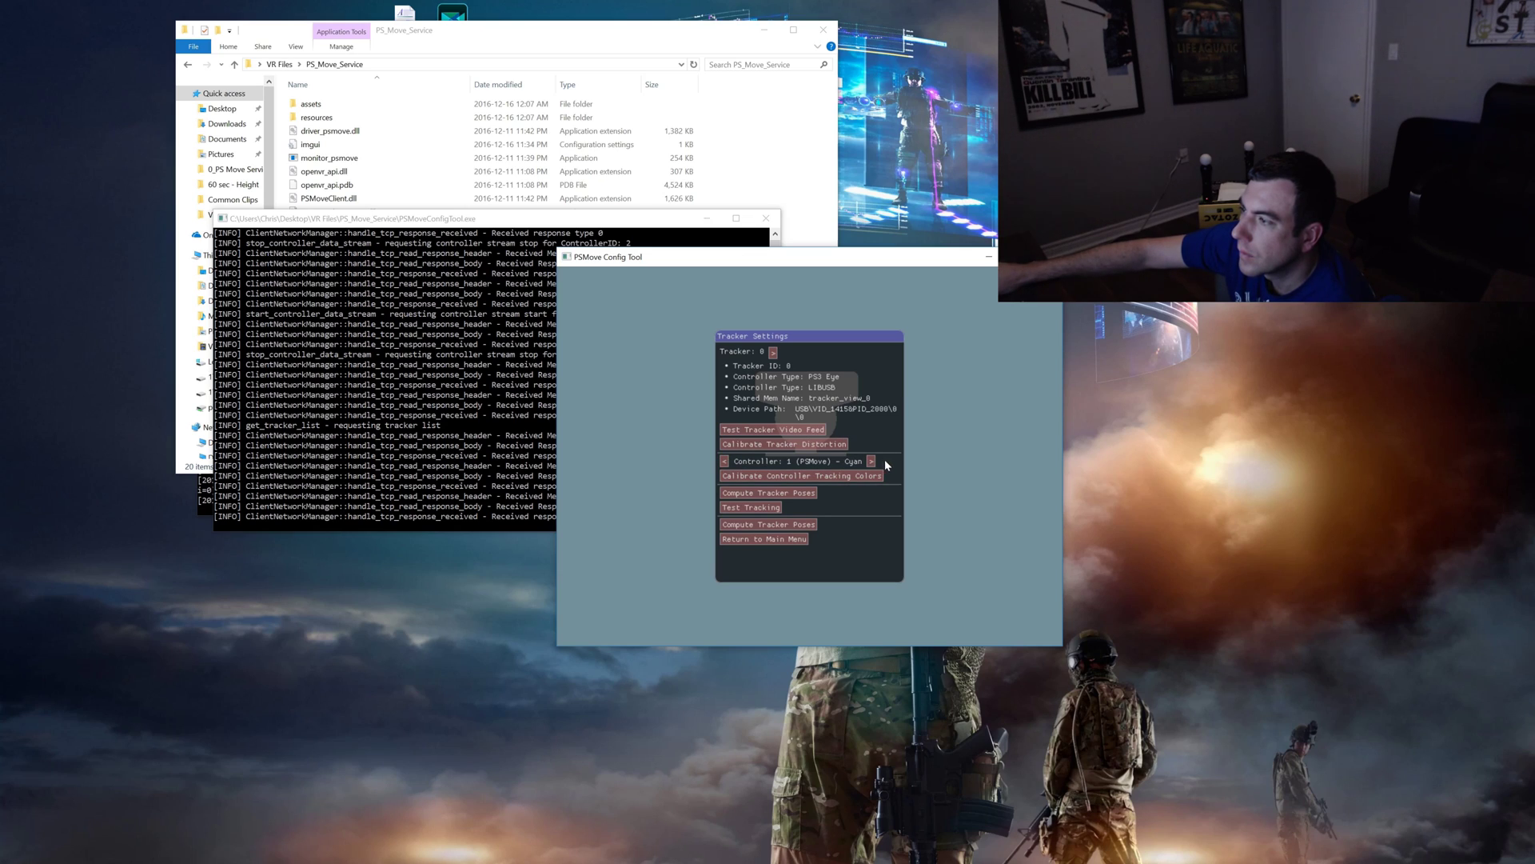
left_click(725, 462)
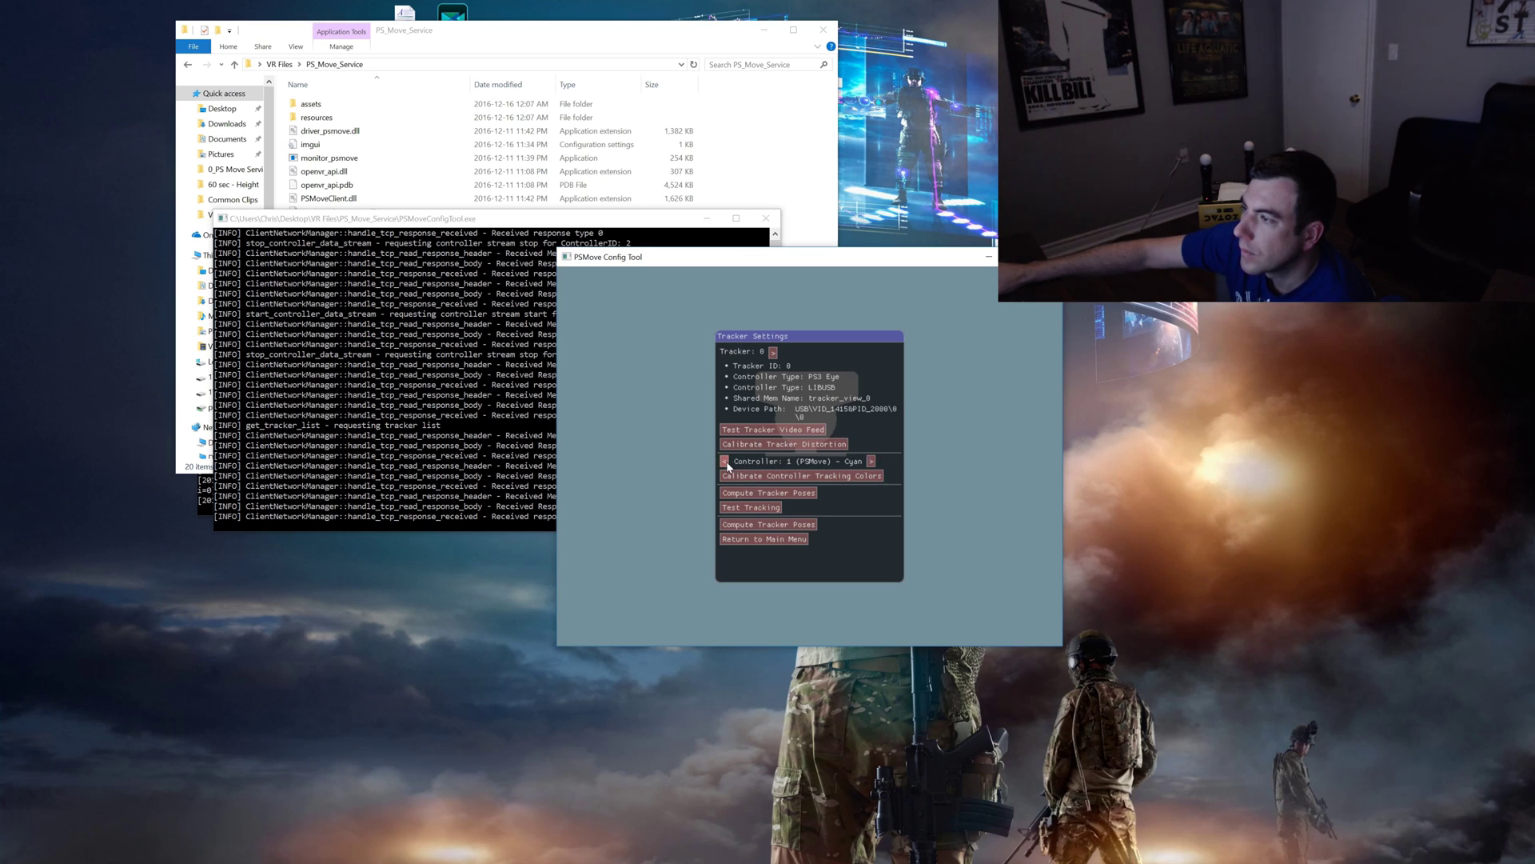
left_click(725, 462)
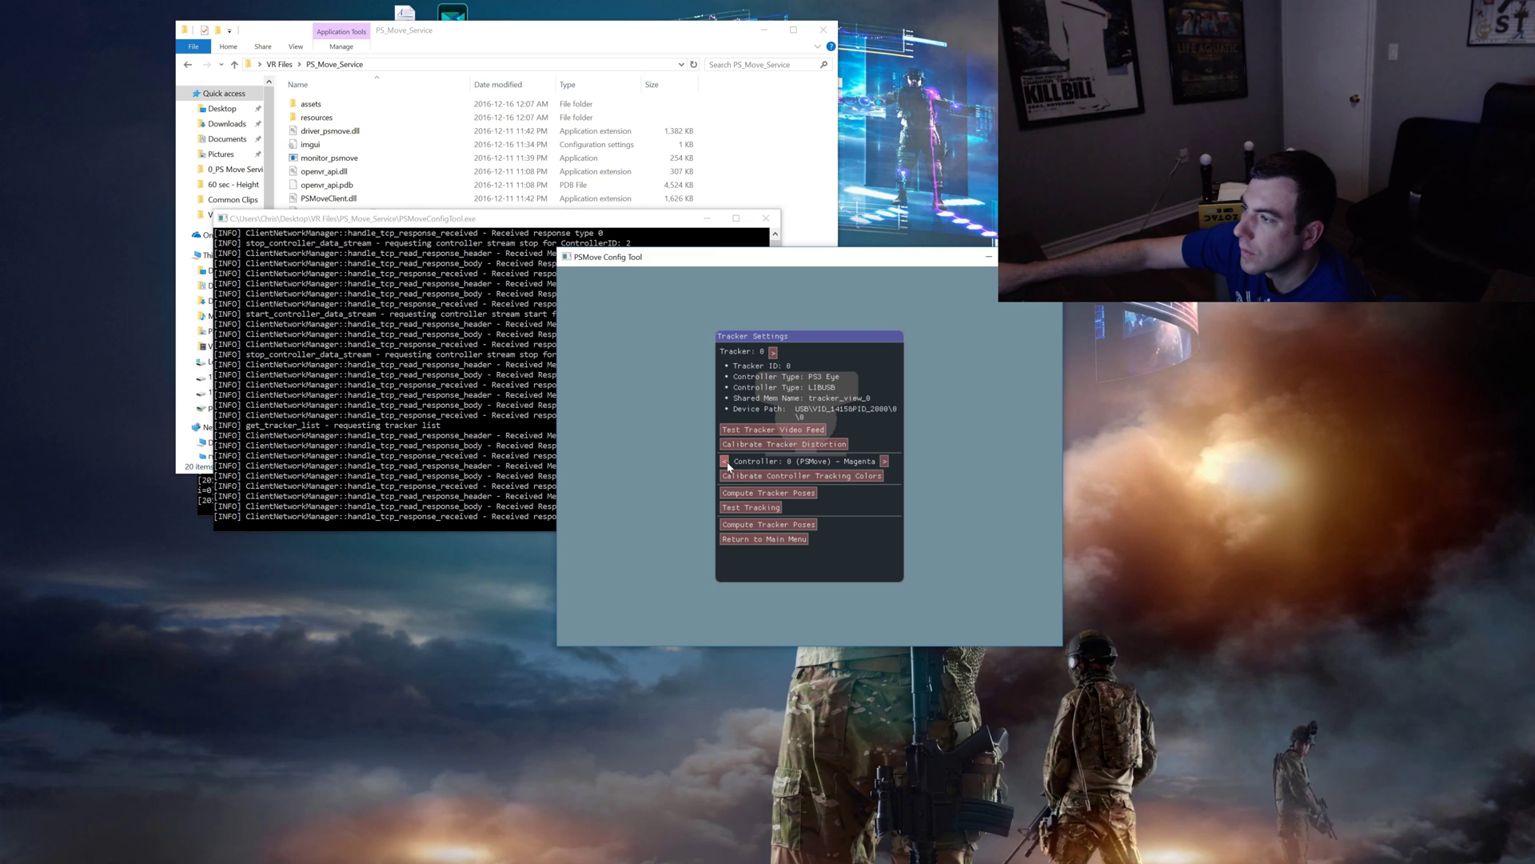
Step: Calibrate the magenta tracking color on tracker 0 by sampling the glowing bulb, and check it in the Masked video filter mode
left_click(837, 477)
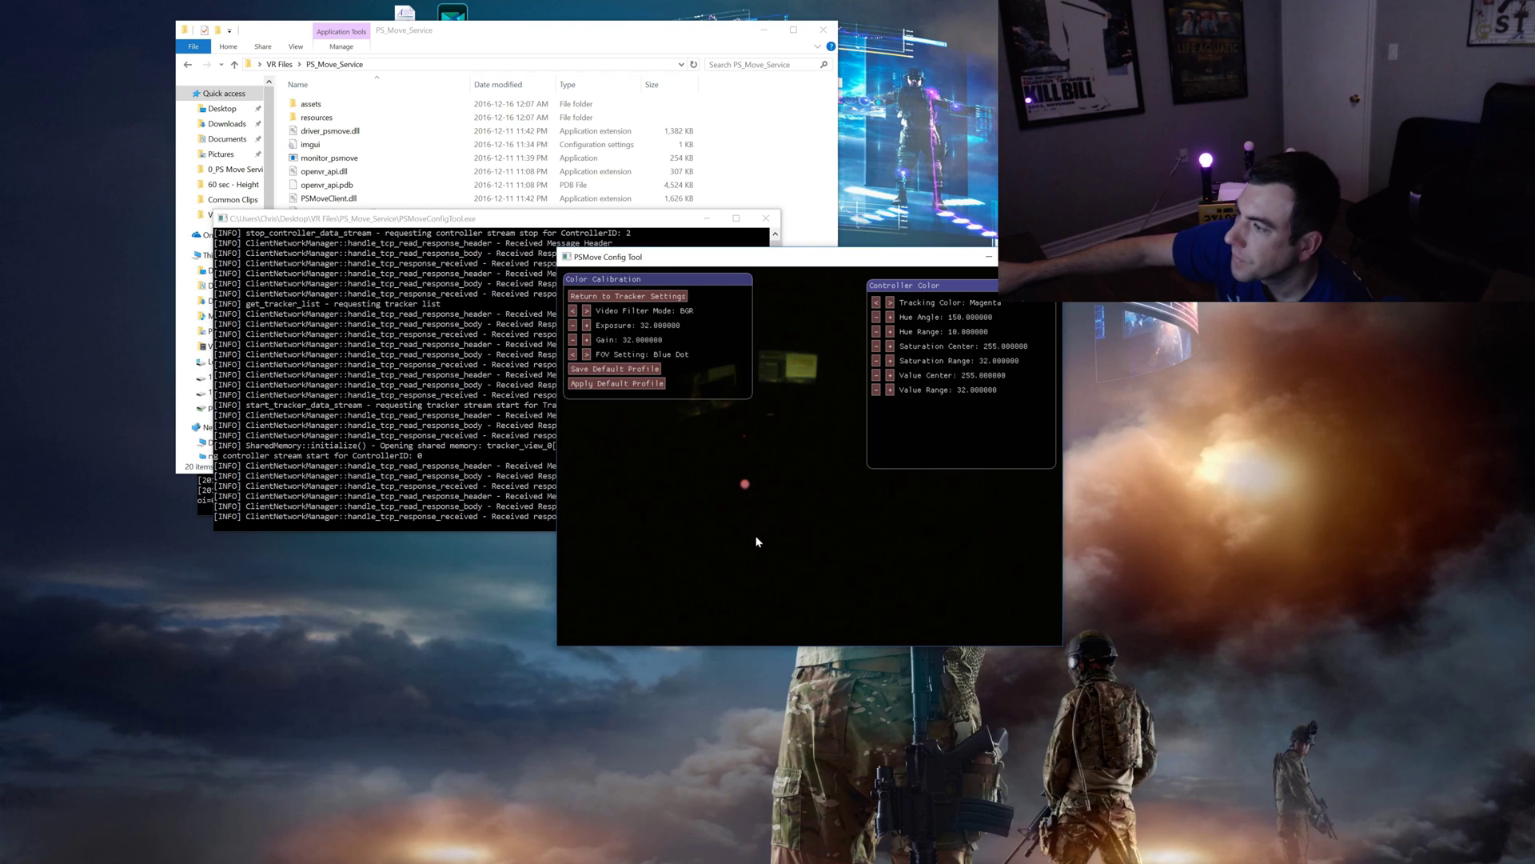
left_click(746, 486)
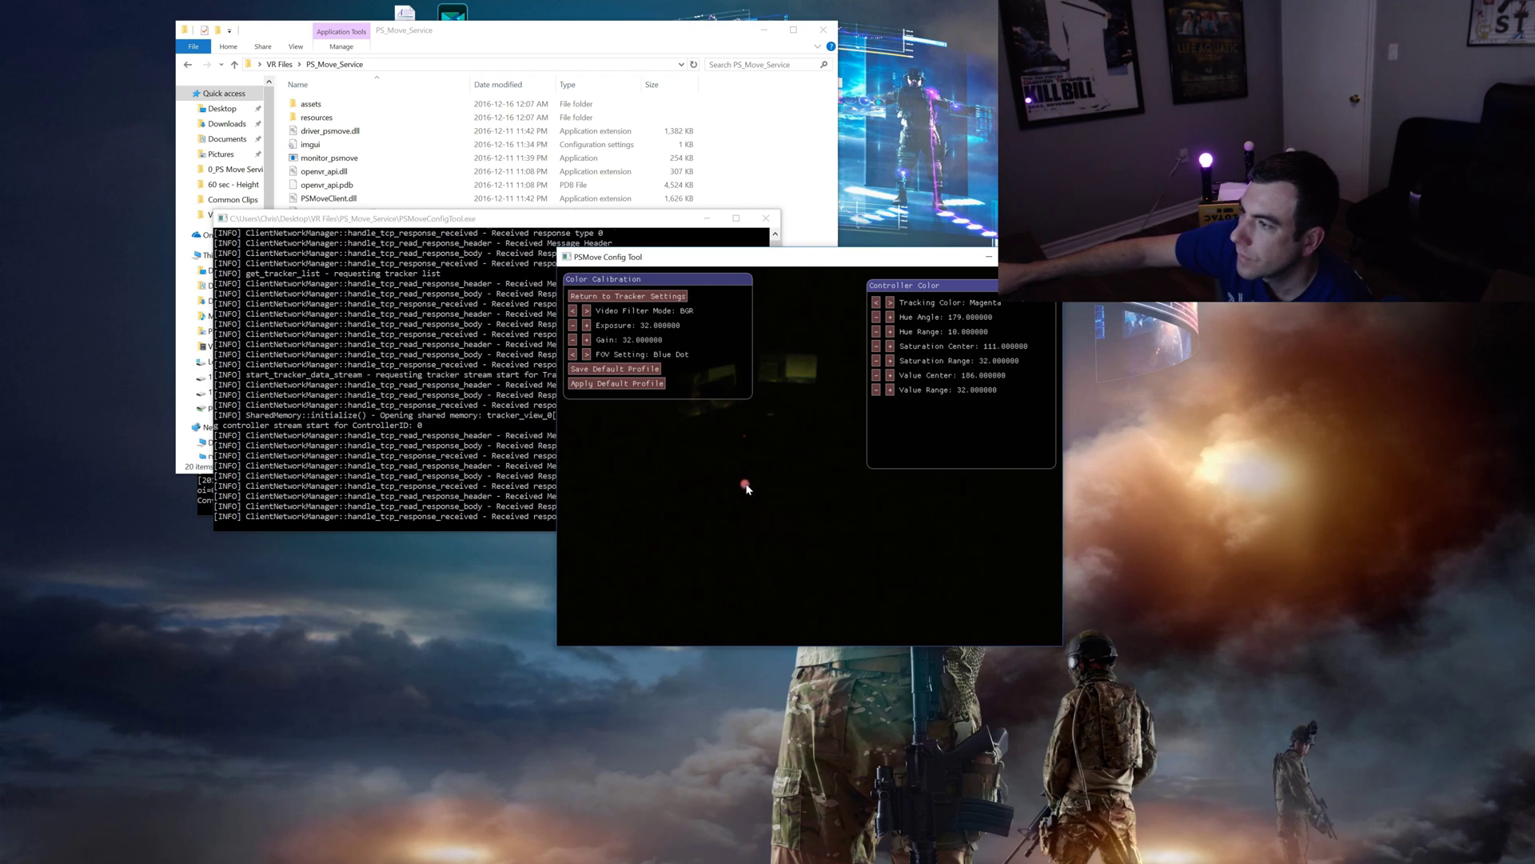
left_click(587, 311)
left_click(587, 311)
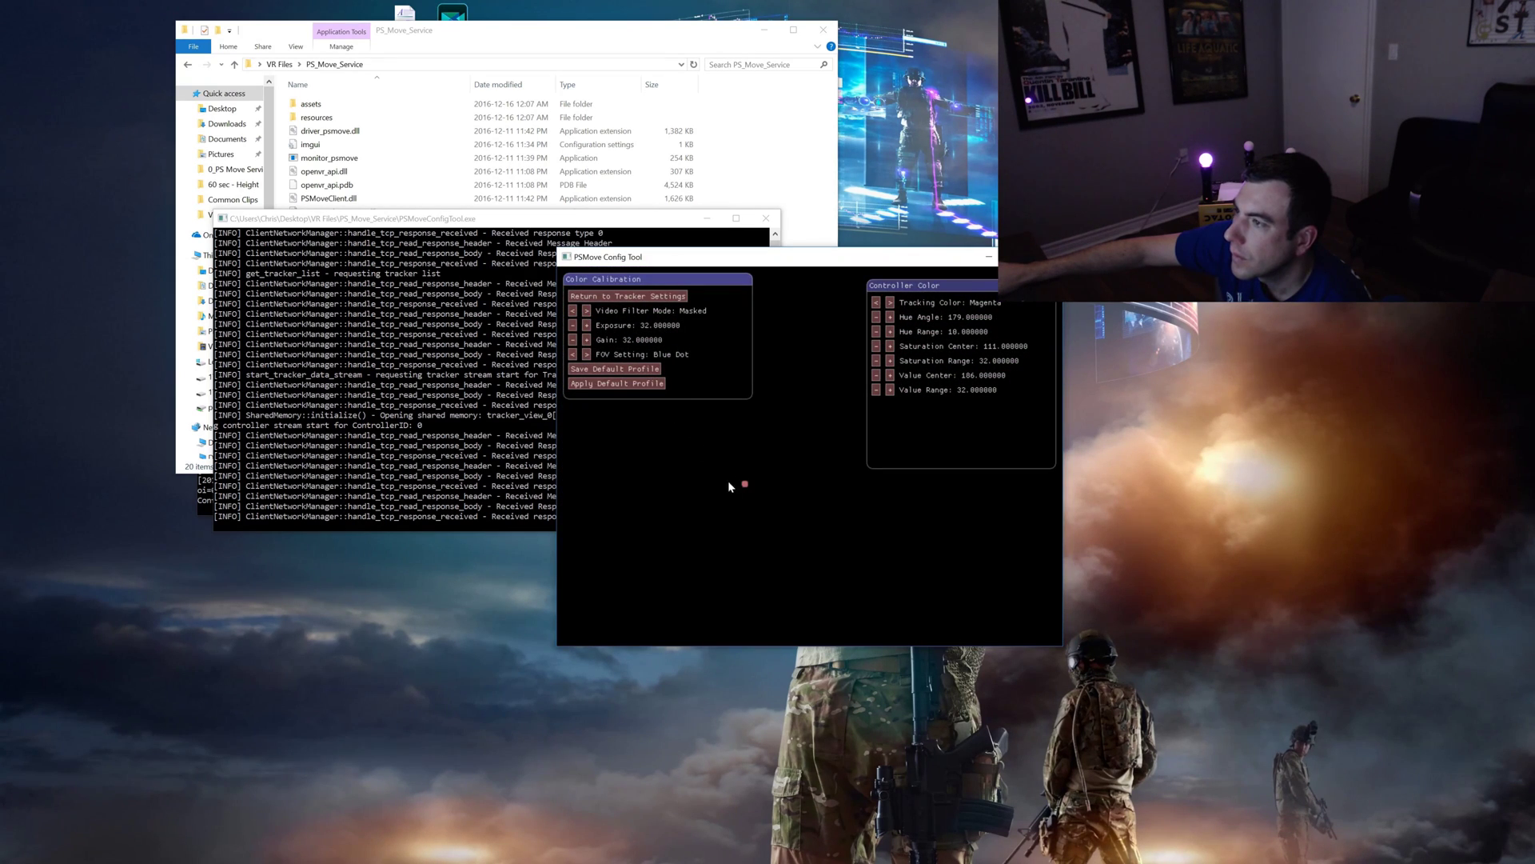
Step: Set tracker 0's exposure to 40, save and apply the default profile, and return to the tracker settings
left_click(586, 325)
left_click(587, 325)
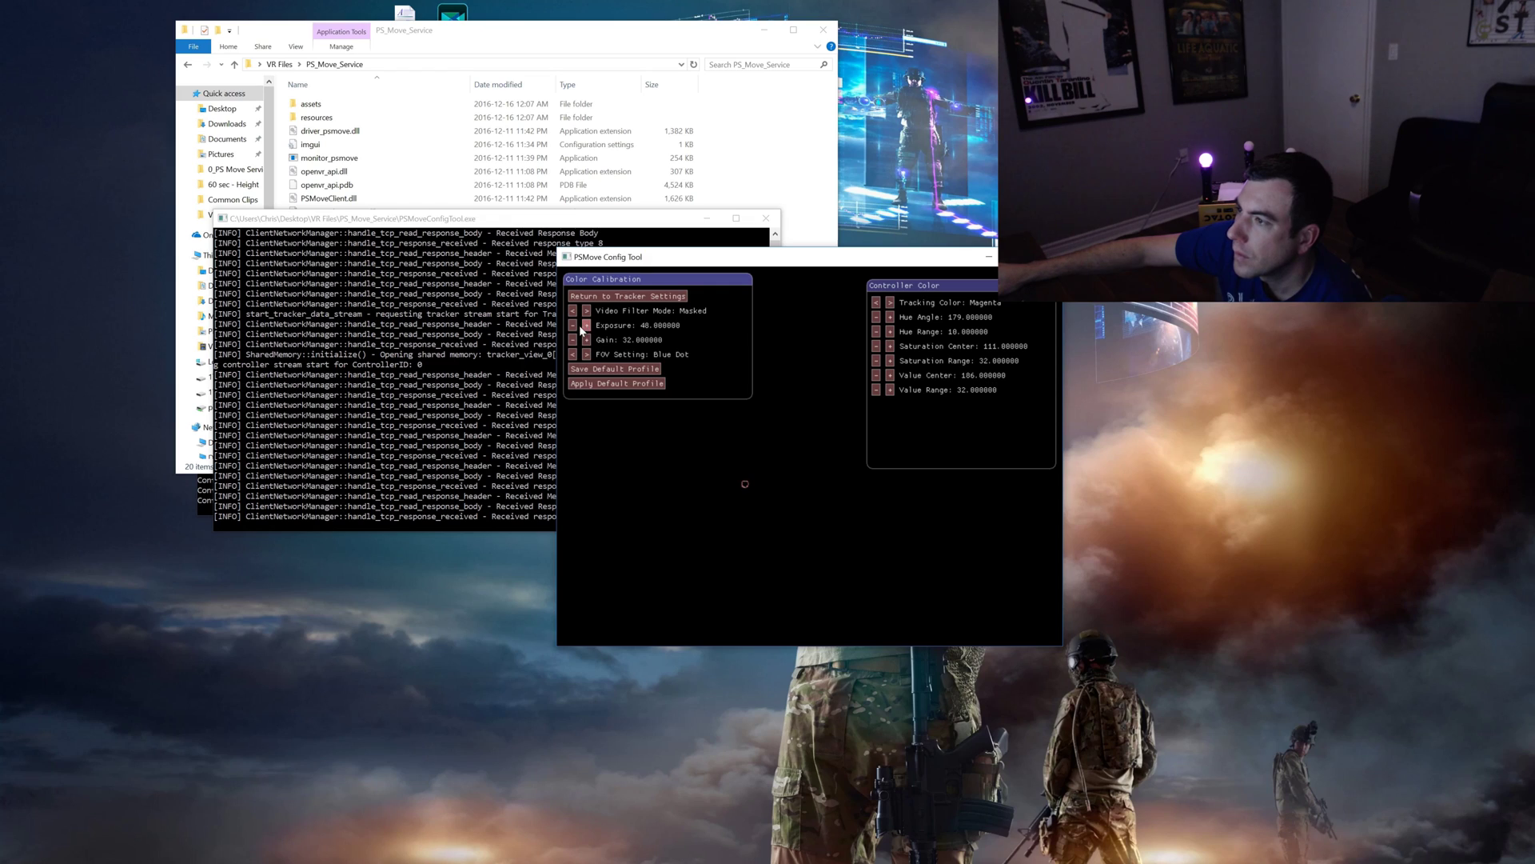
left_click(574, 328)
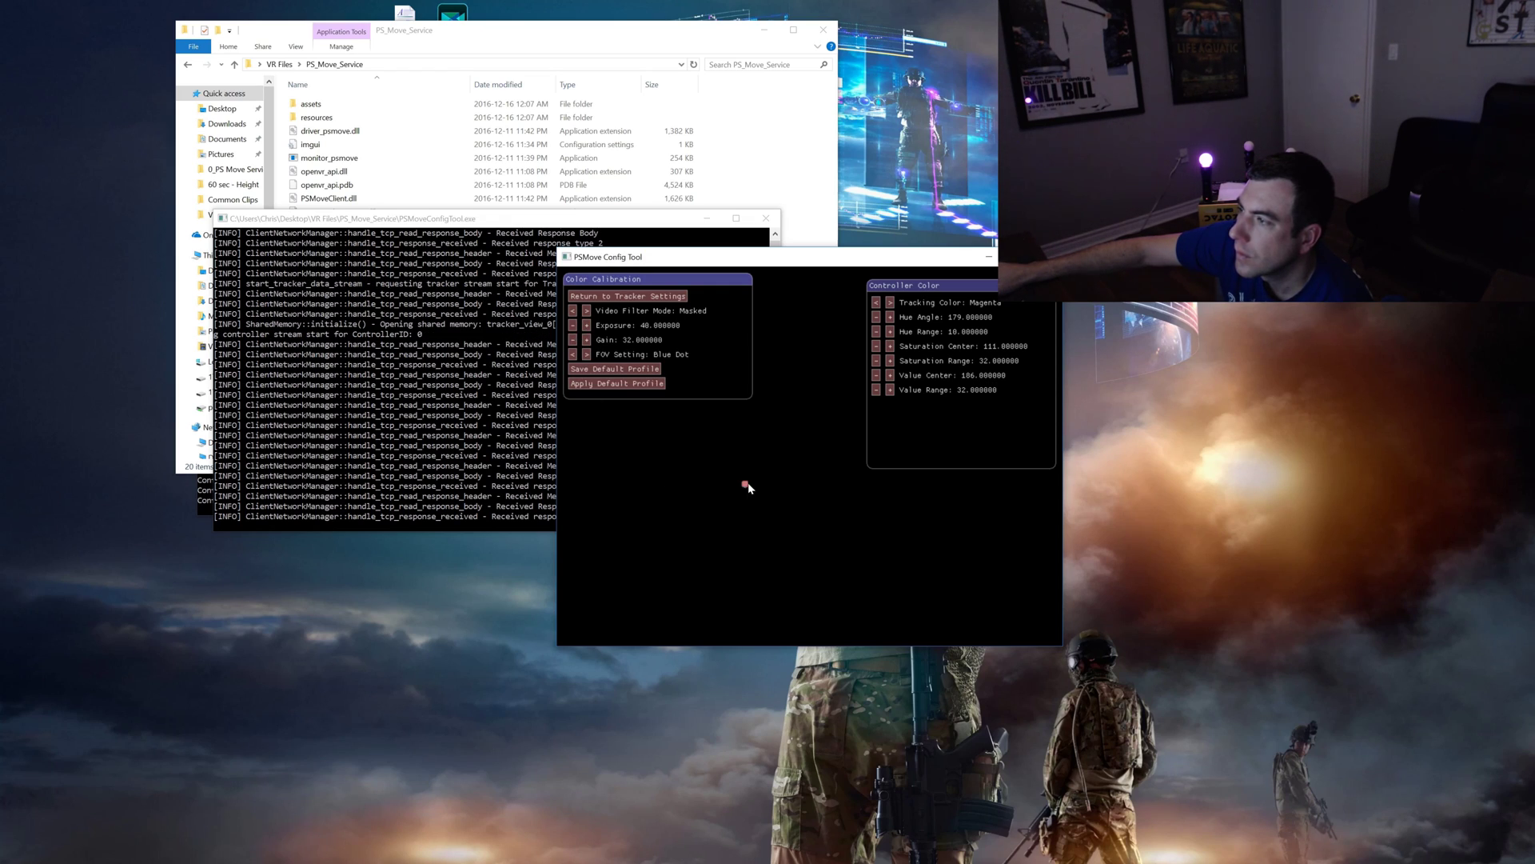
left_click(624, 370)
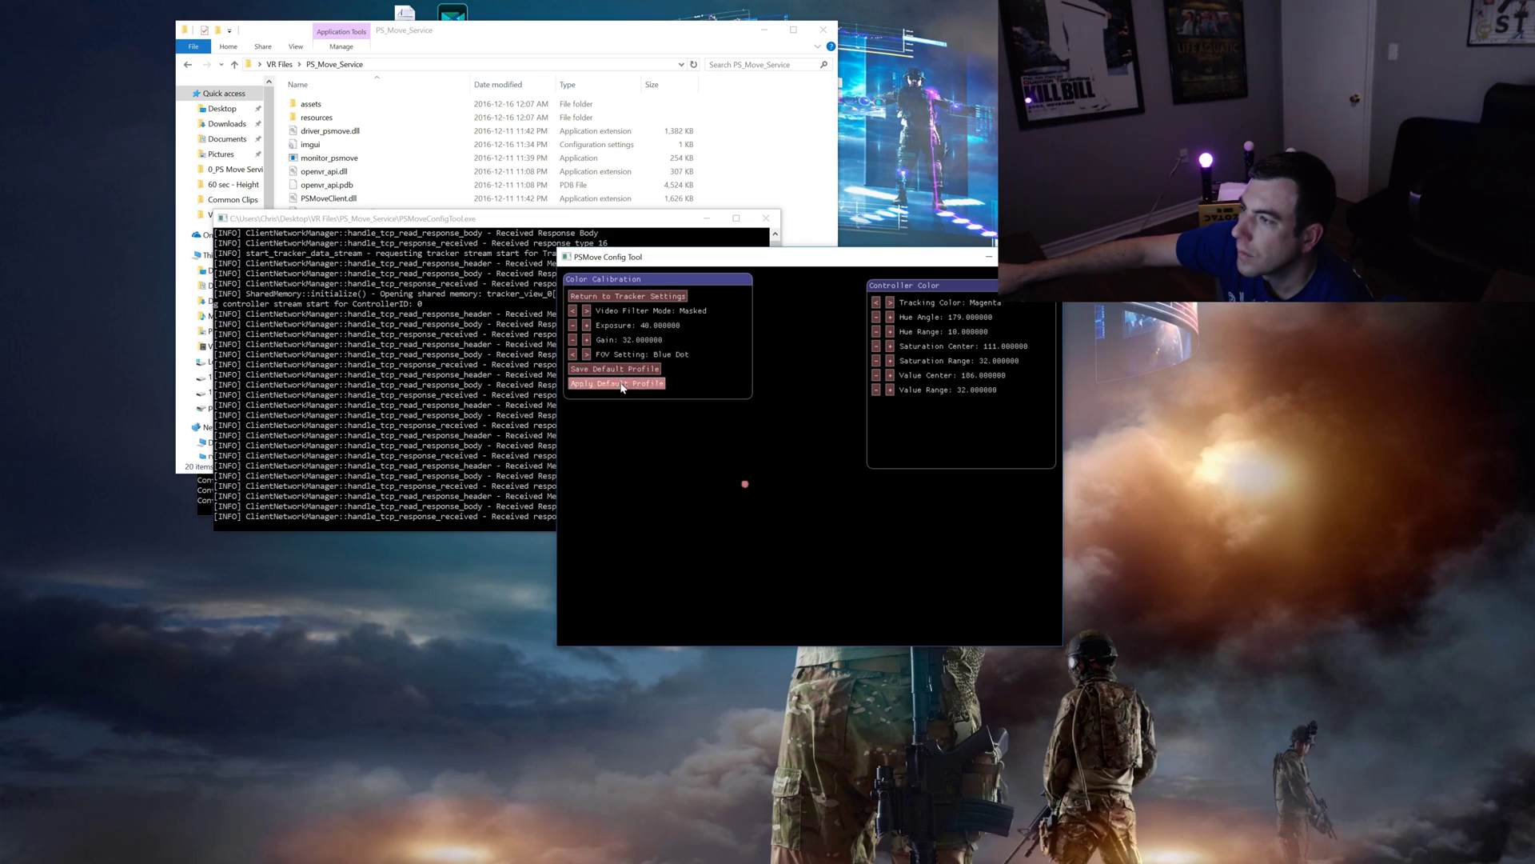
left_click(620, 384)
left_click(656, 296)
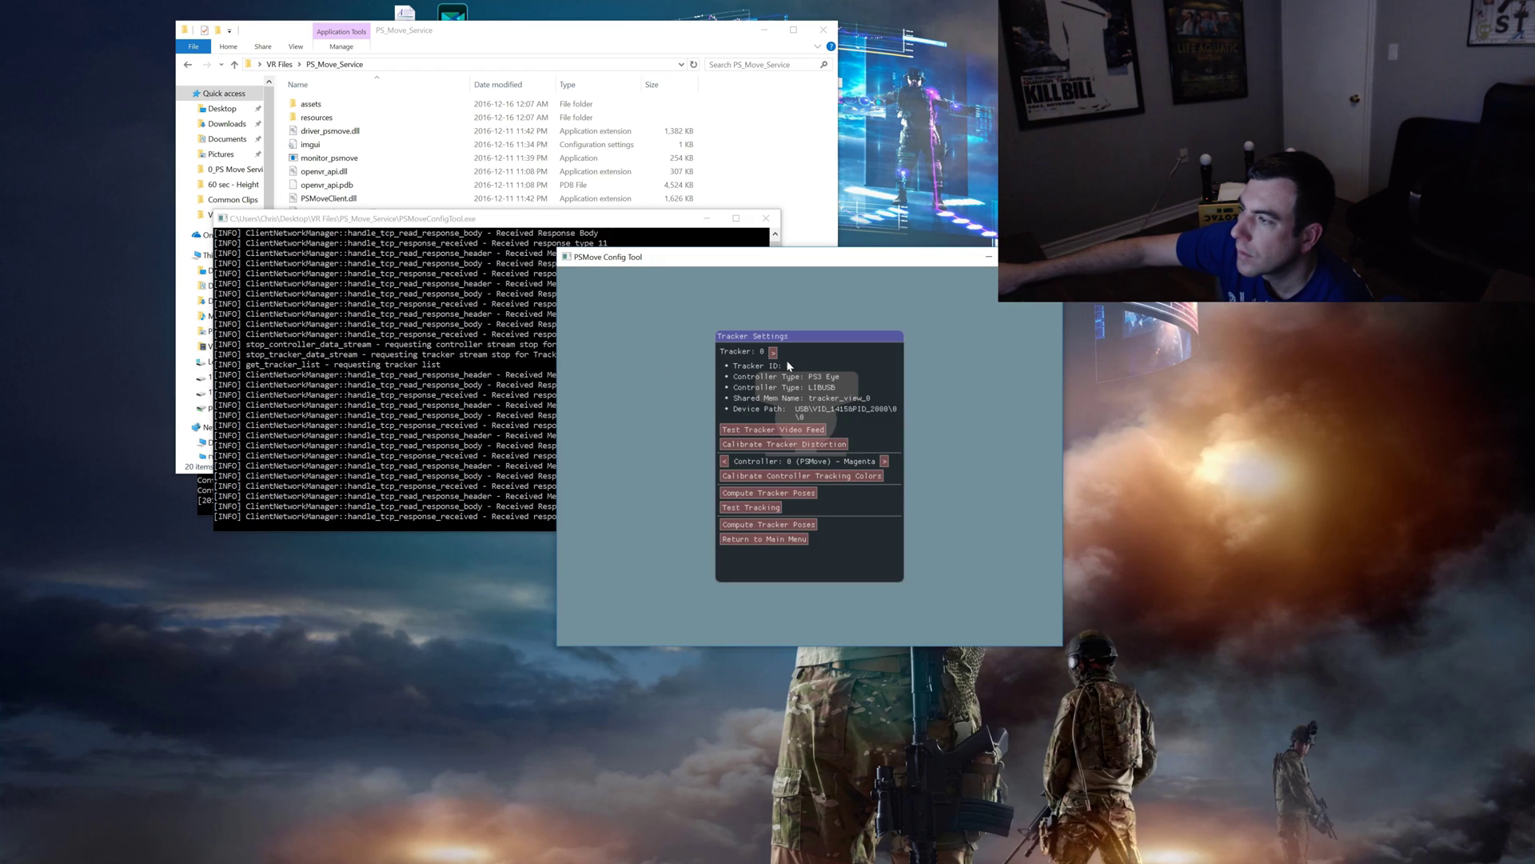
Step: Sample the magenta bulb of controller 0 on tracker 1 in the BGR video view, and switch the filter mode to Masked
left_click(774, 353)
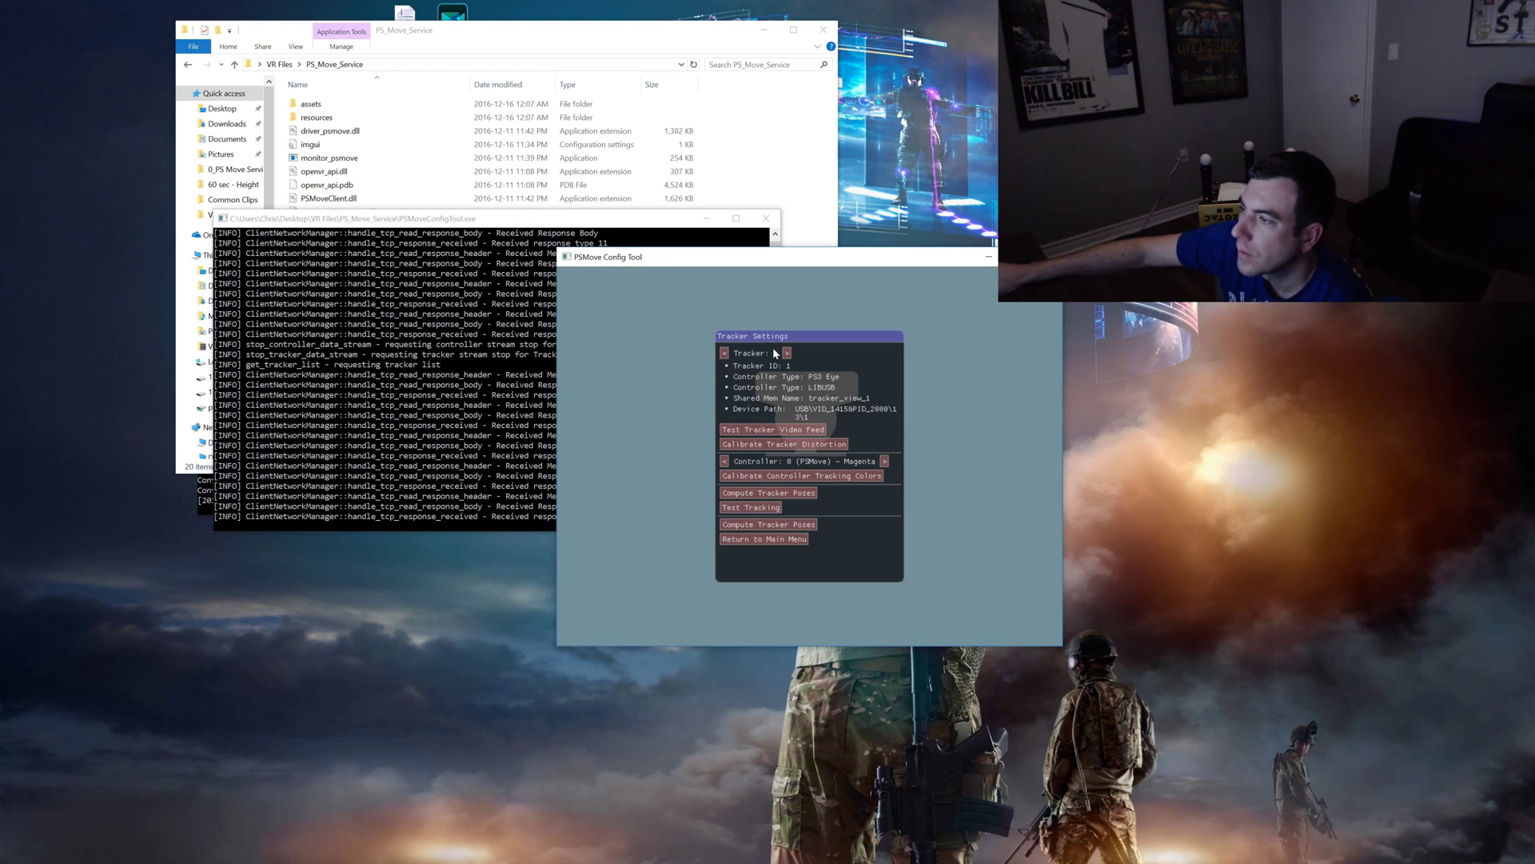
left_click(775, 476)
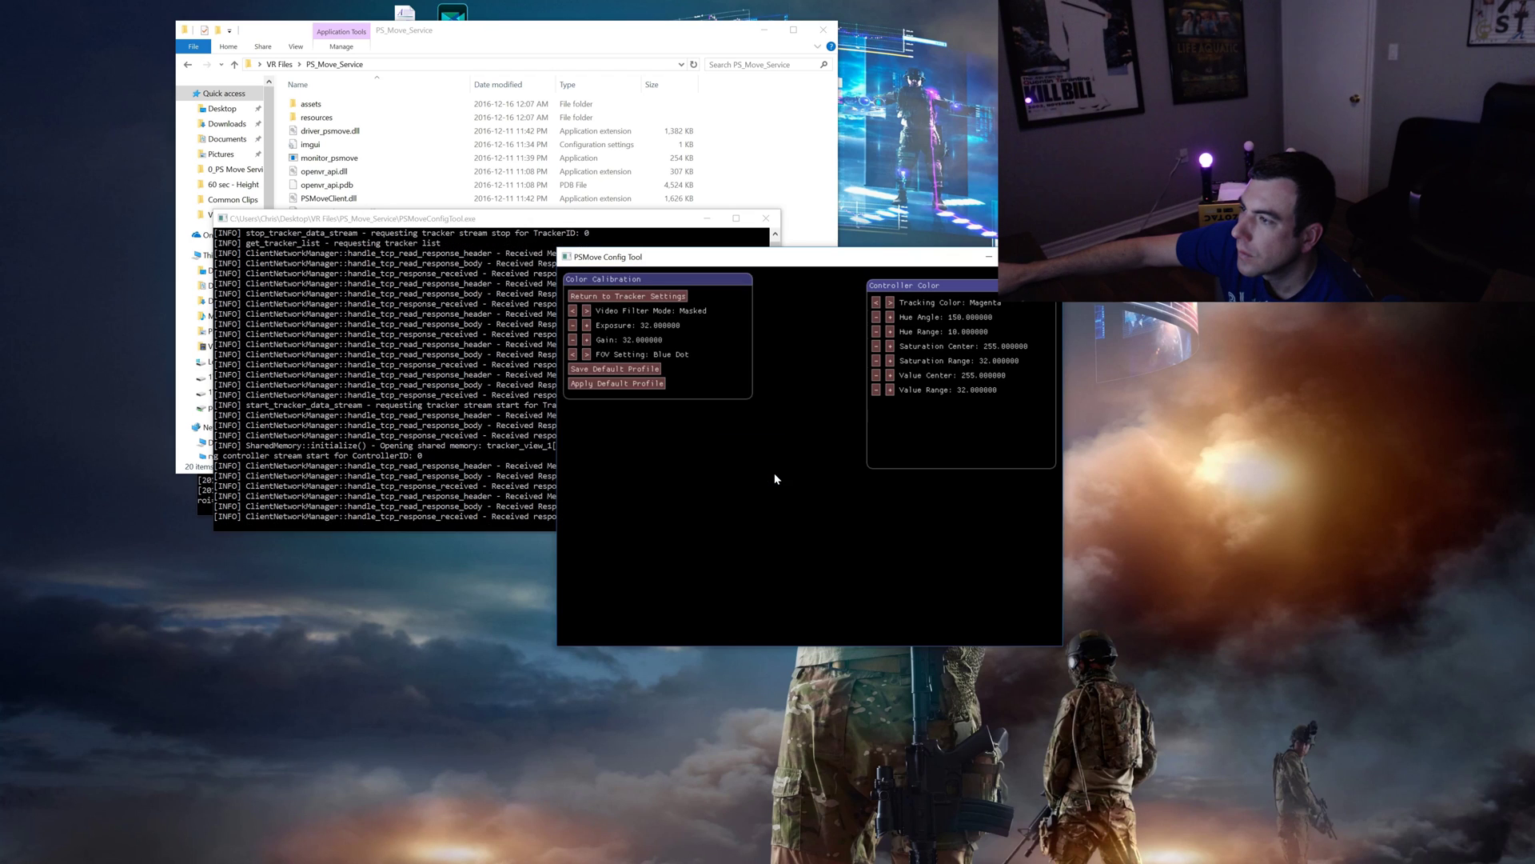
left_click(573, 312)
left_click(574, 311)
left_click(574, 311)
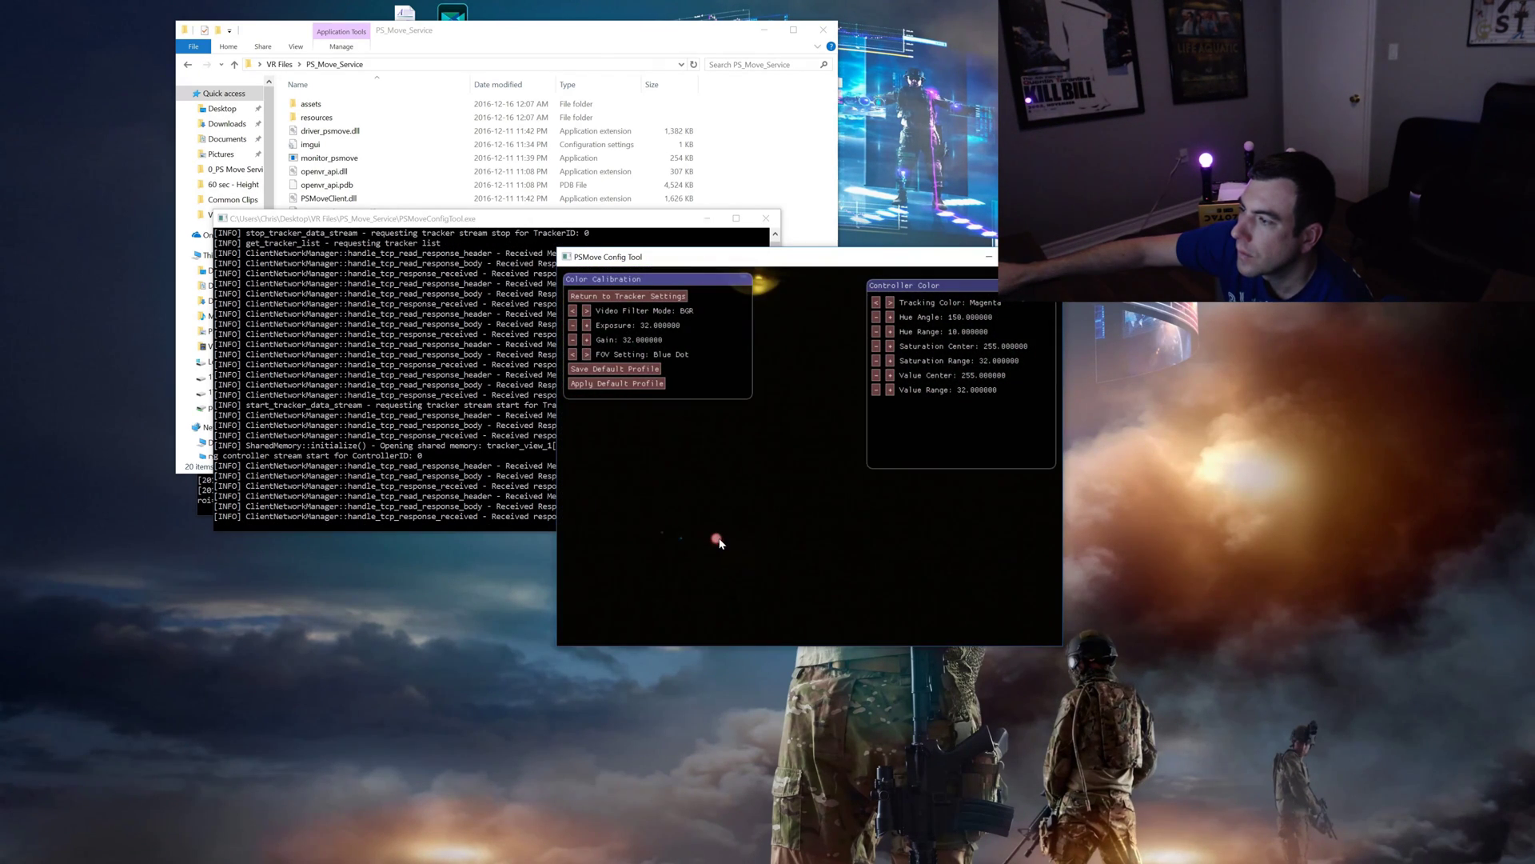
left_click(717, 542)
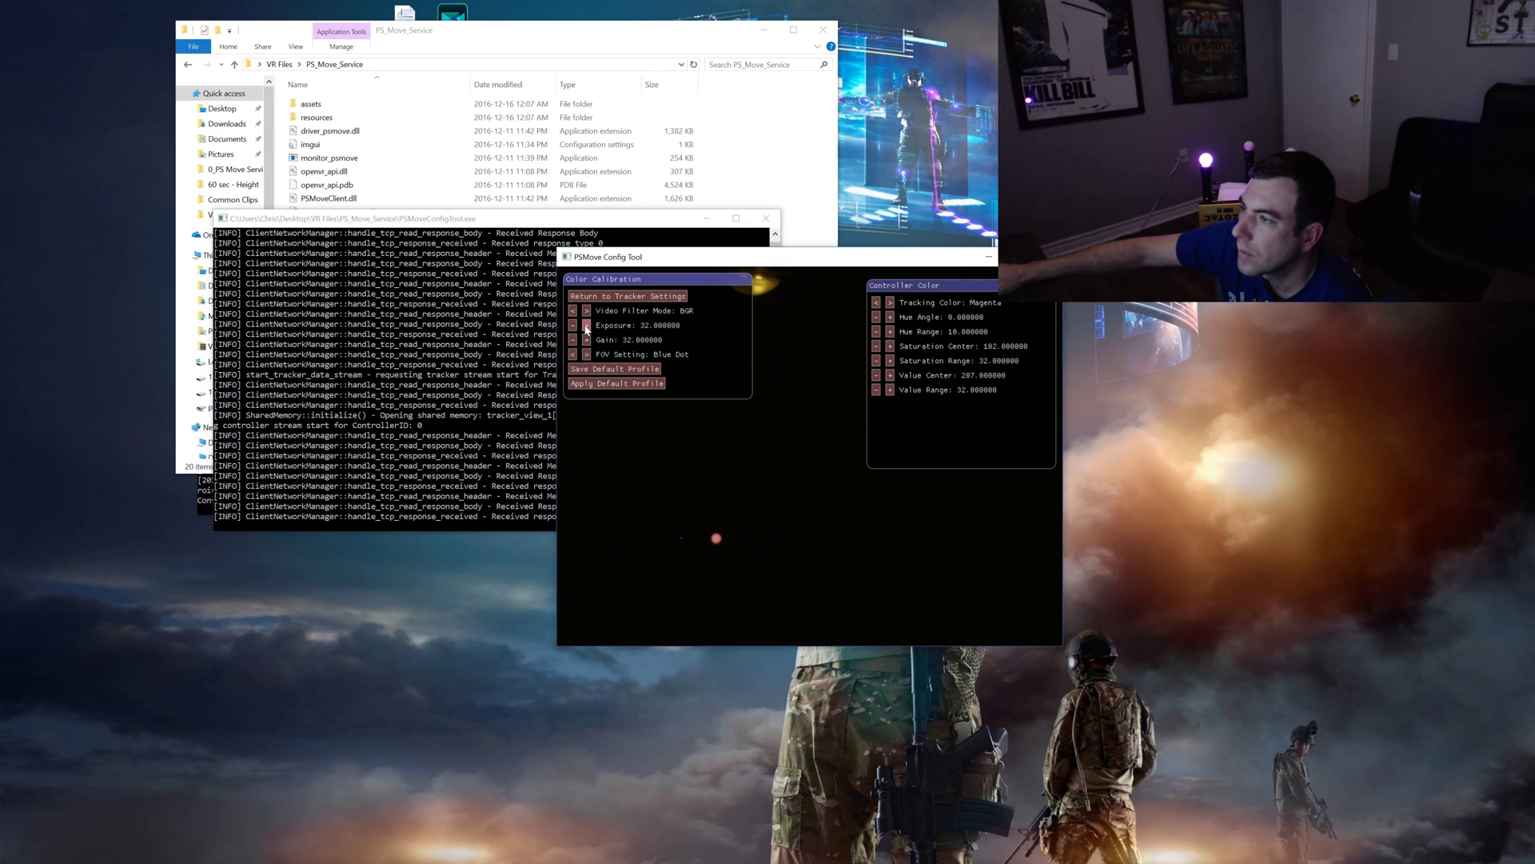
left_click(586, 311)
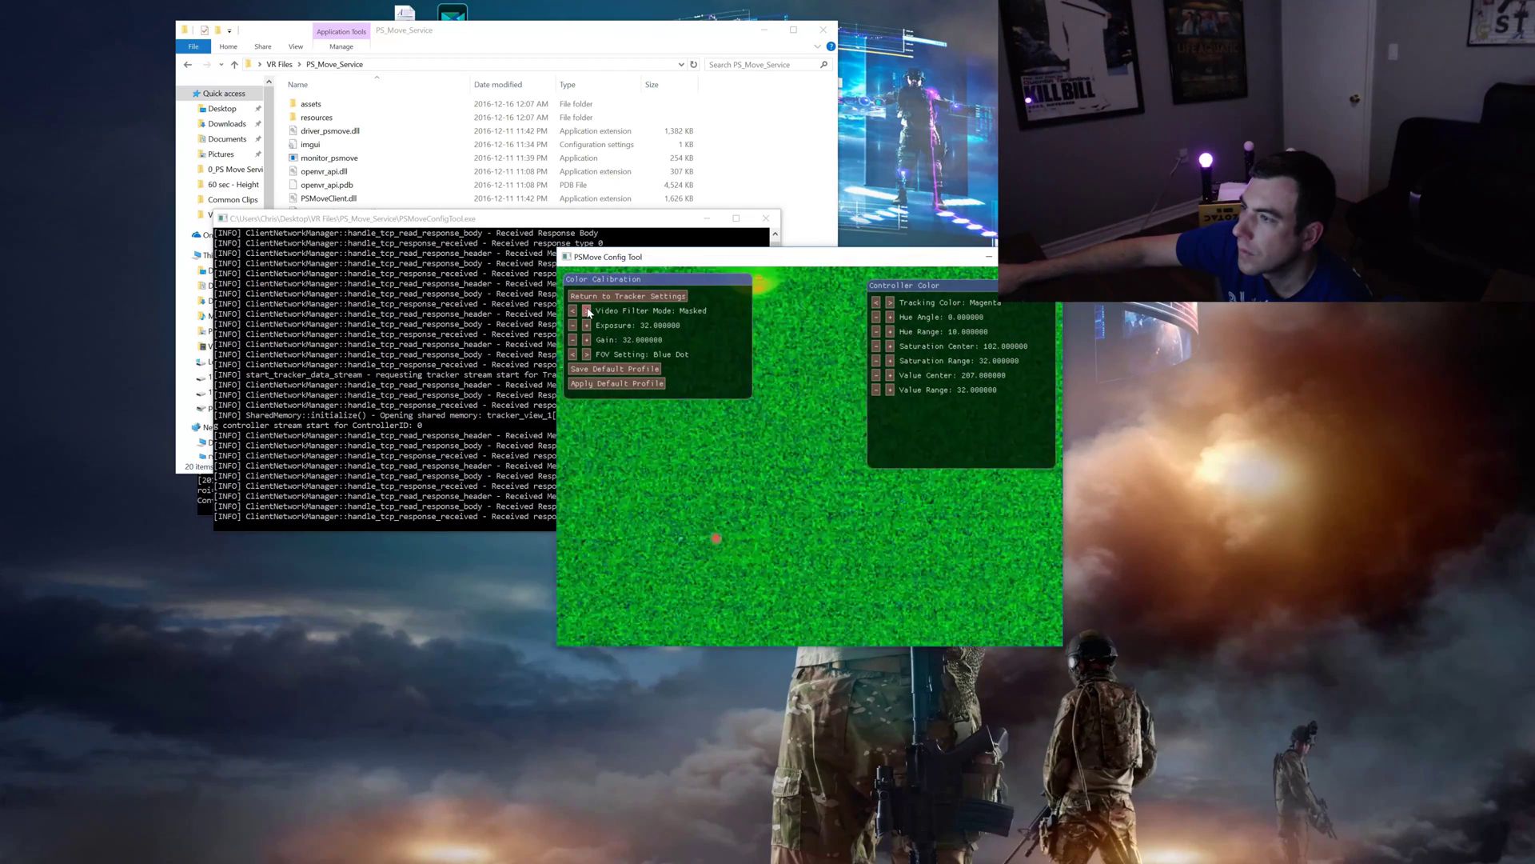
left_click(586, 310)
Step: Set tracker 1's exposure to 40 and save the color settings as the default profile
left_click(587, 325)
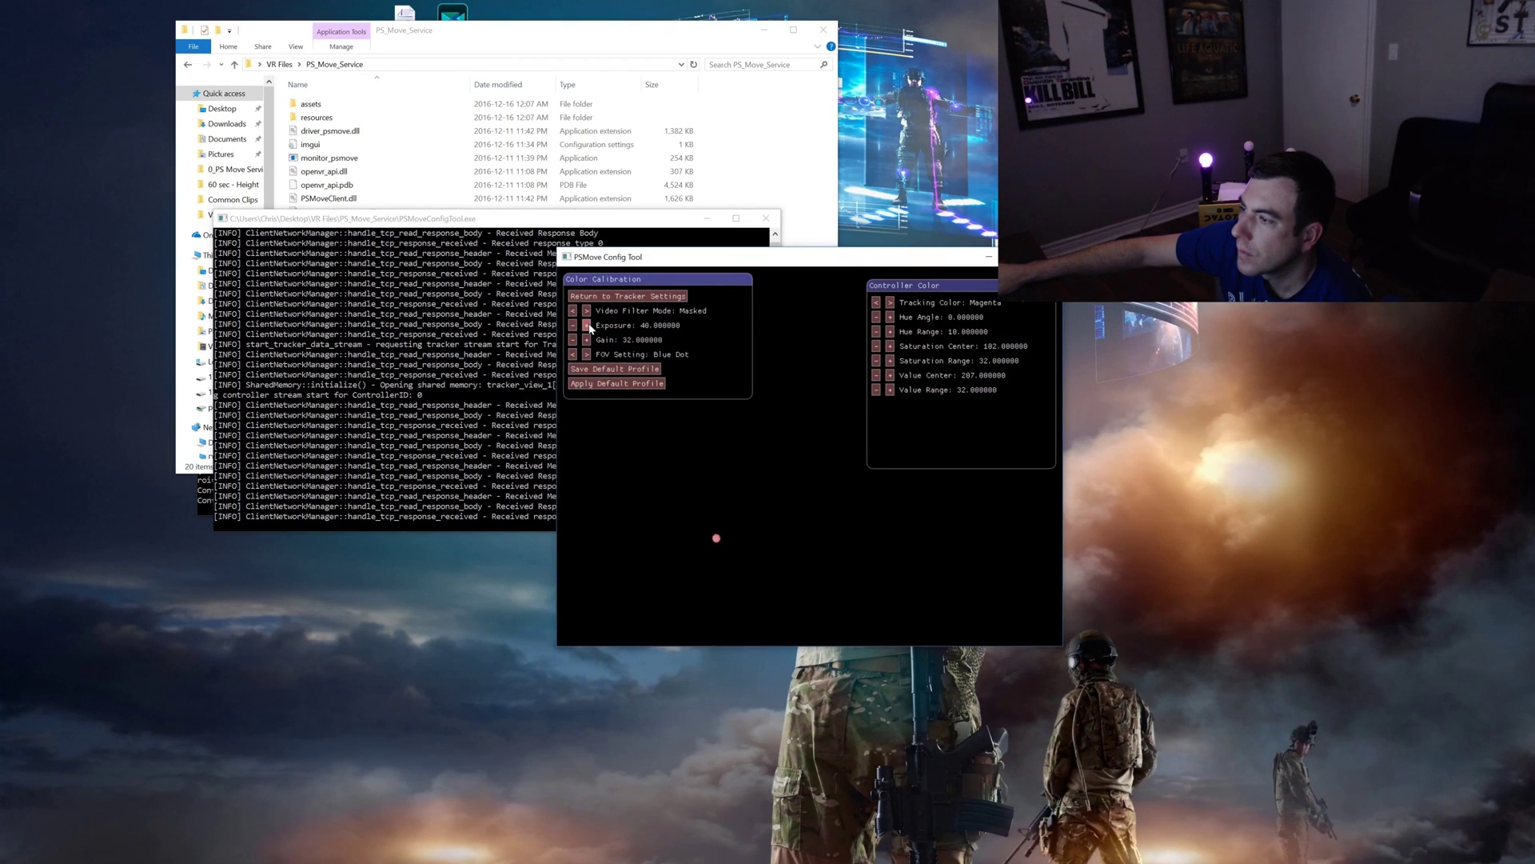
left_click(587, 325)
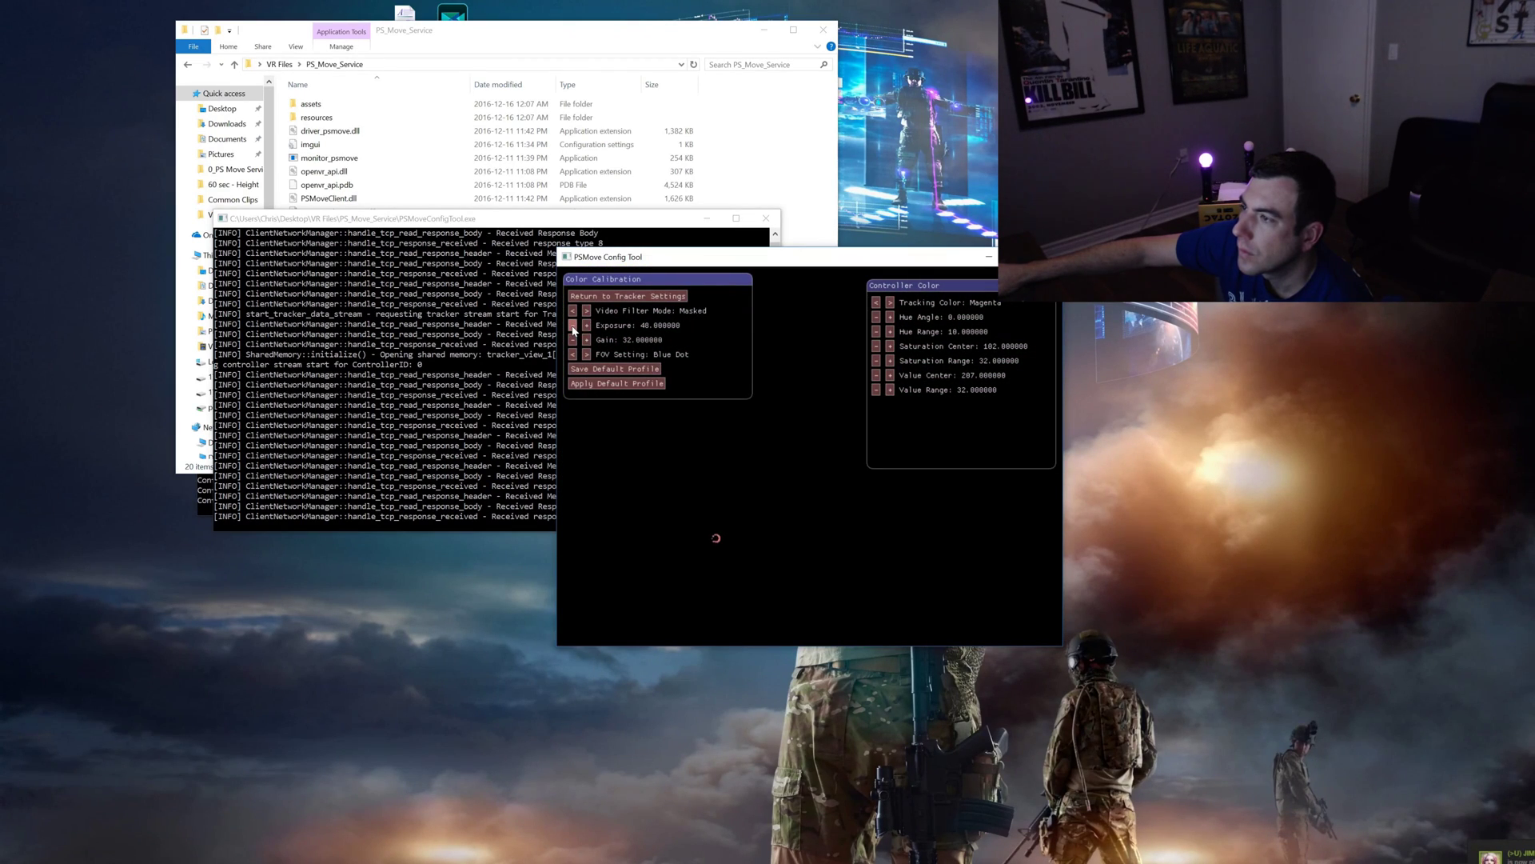
left_click(572, 326)
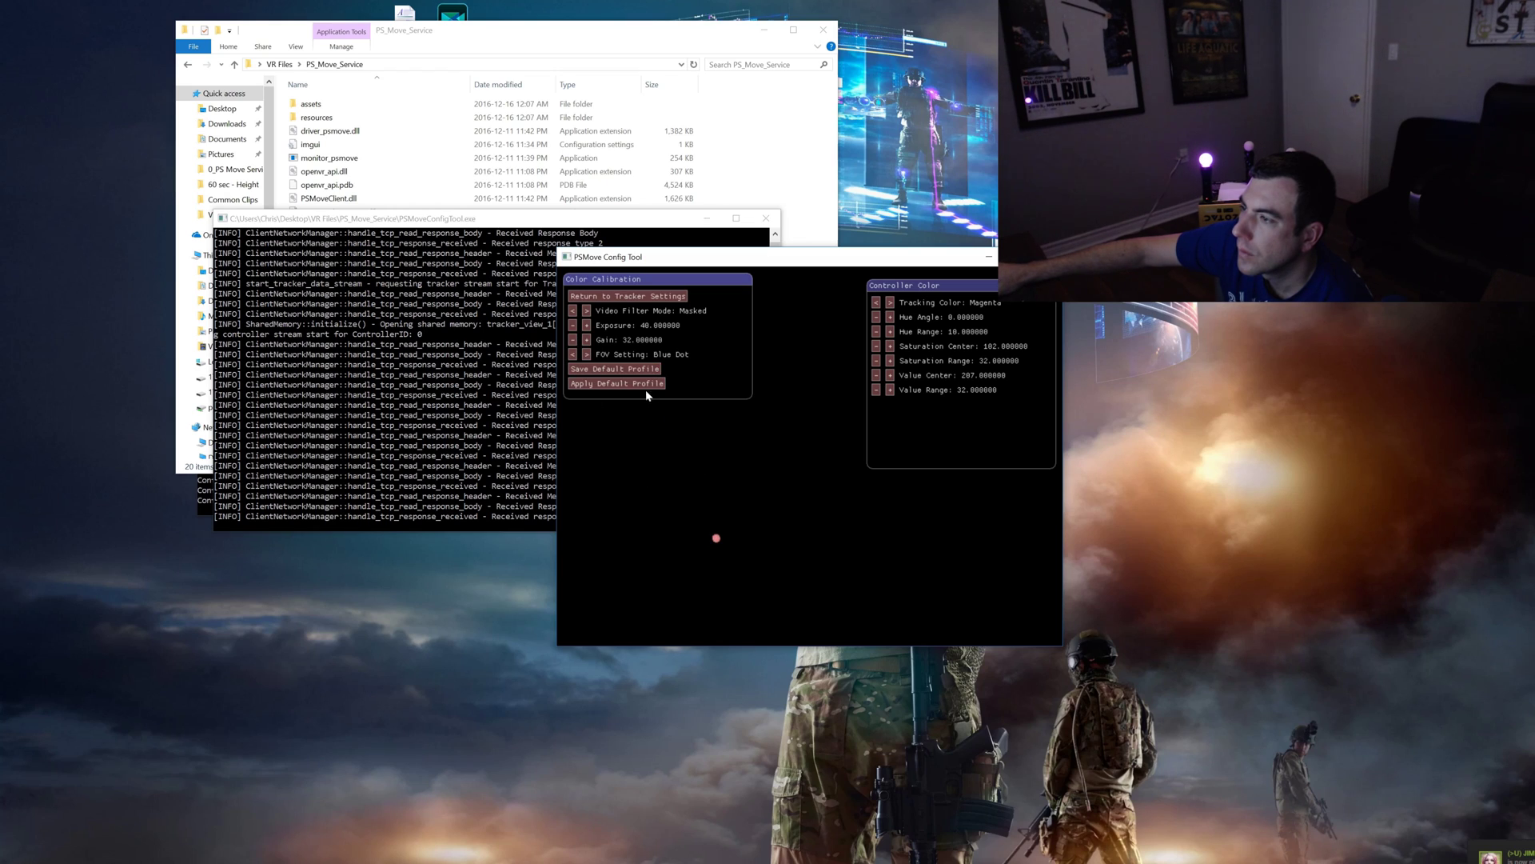
left_click(631, 368)
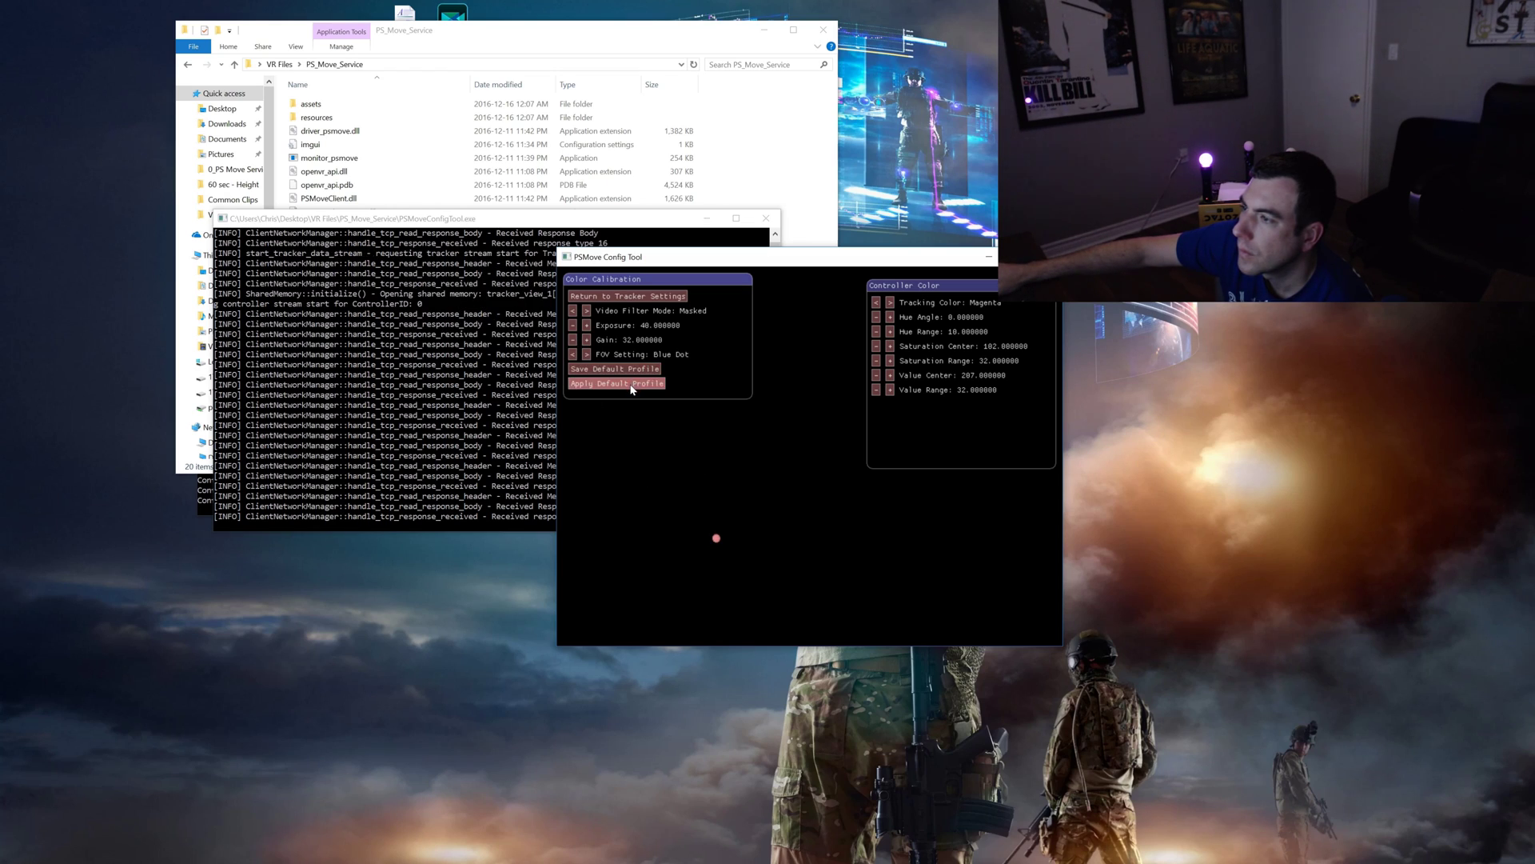
Step: Apply tracker 1's default profile and open the tracking color calibration for controller 0 on tracker 2
left_click(632, 384)
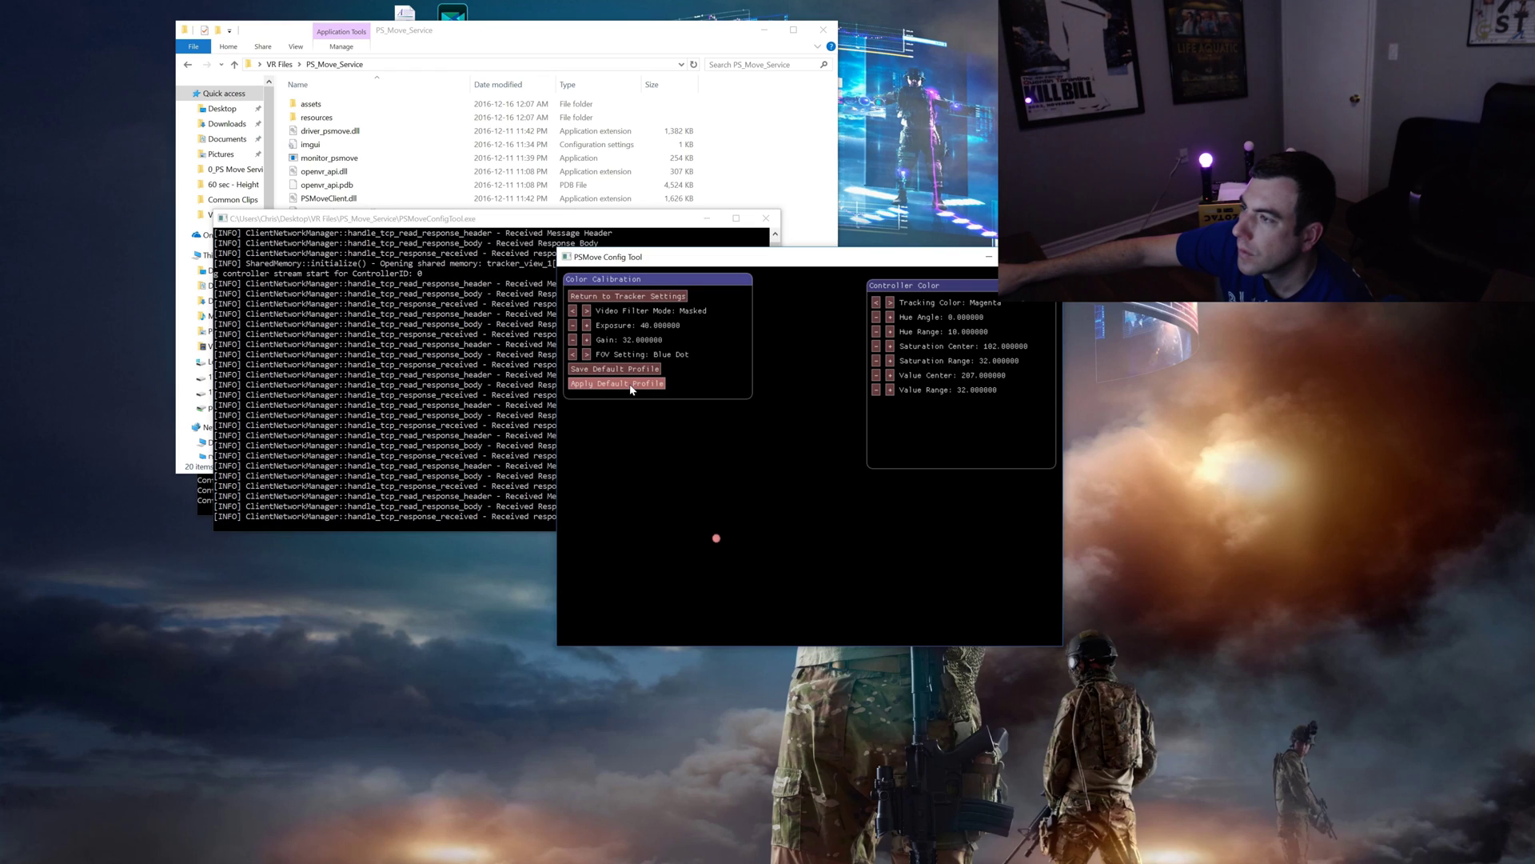
left_click(662, 298)
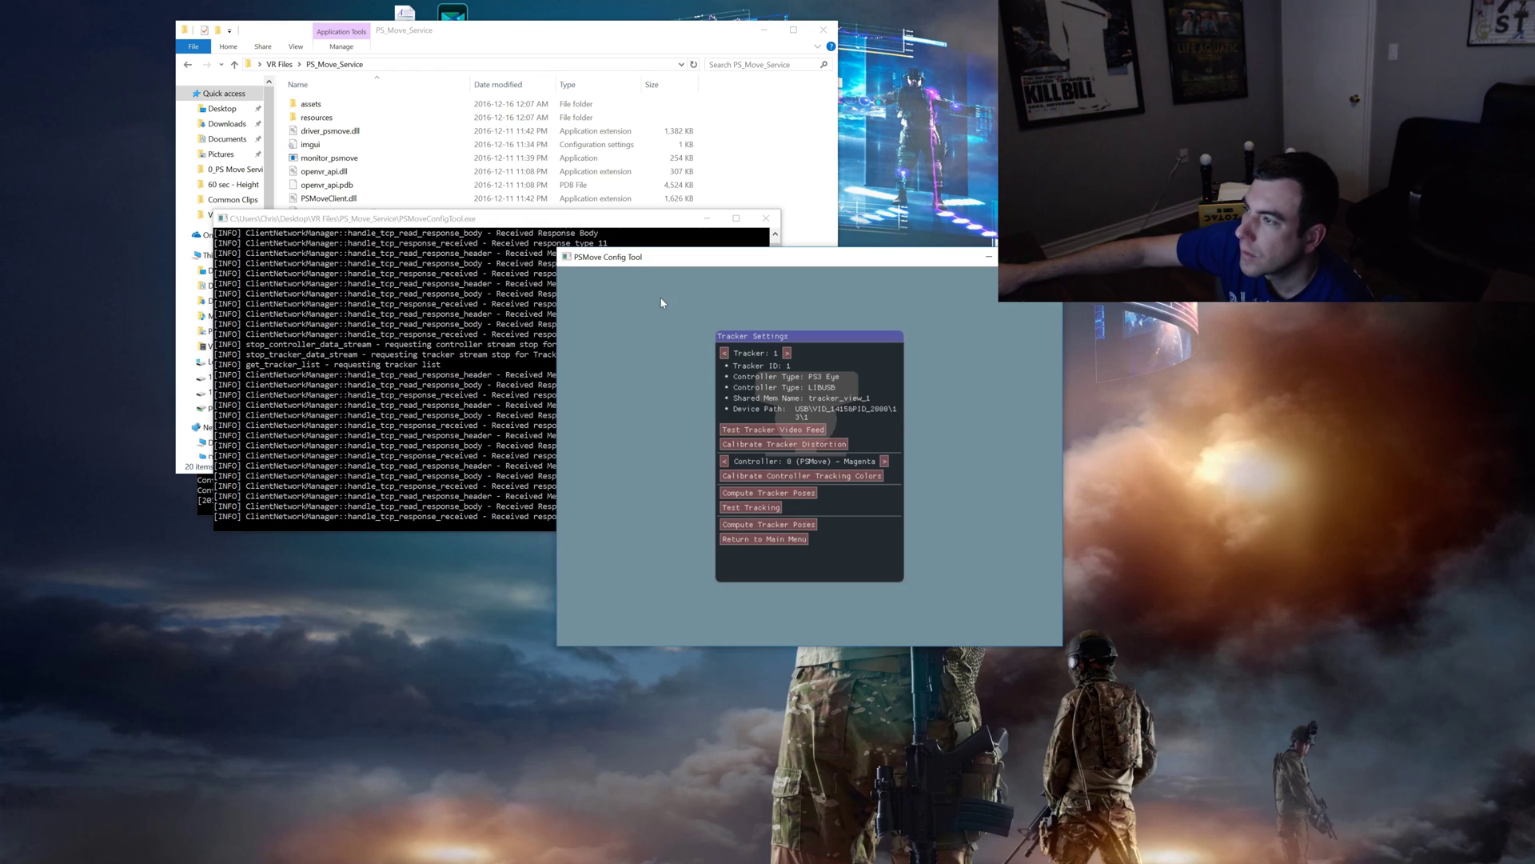
left_click(786, 353)
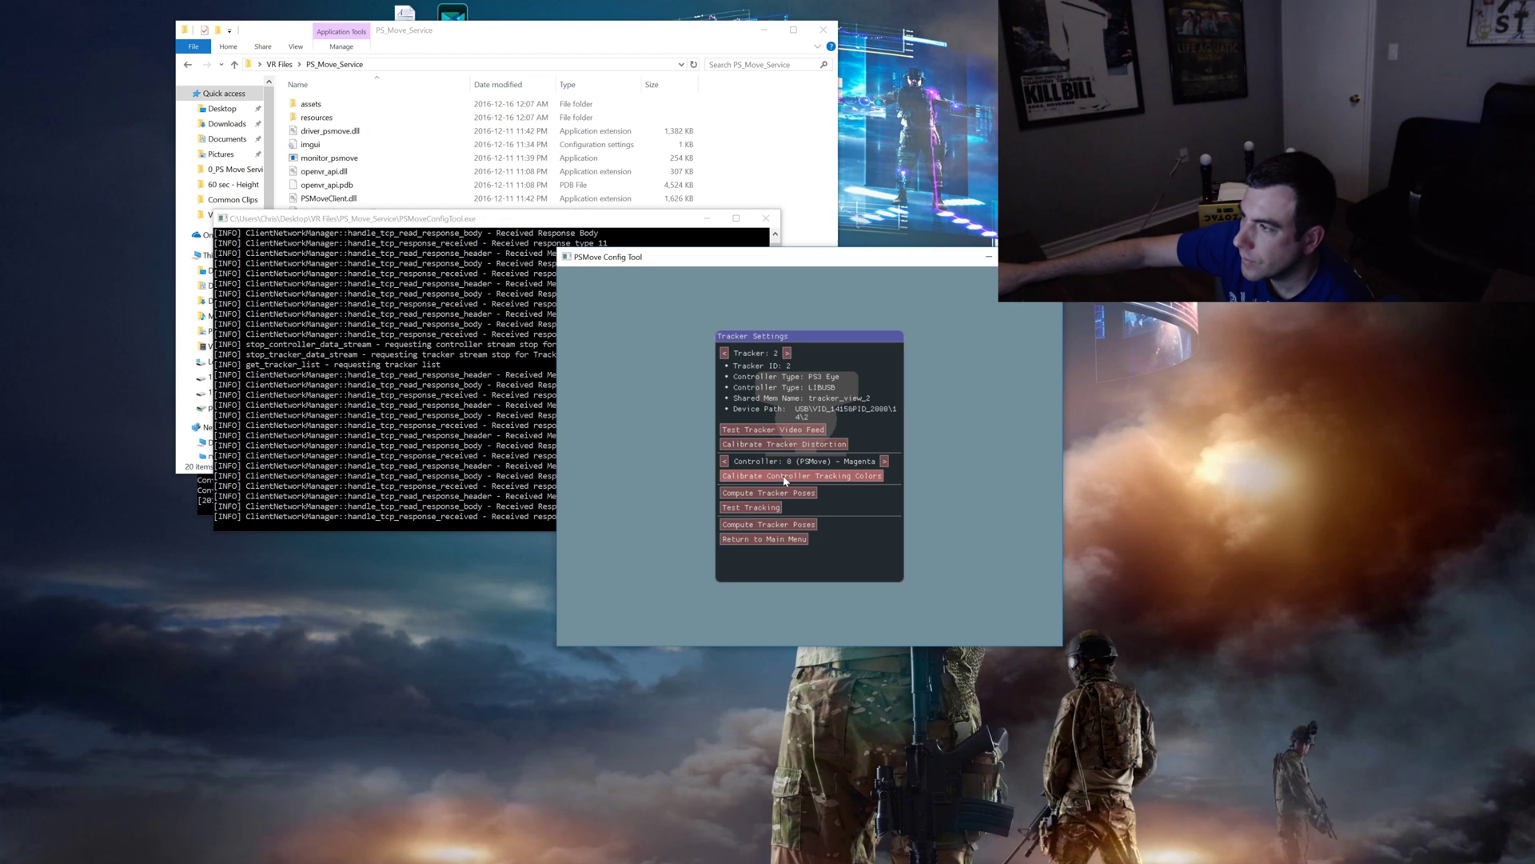
left_click(785, 476)
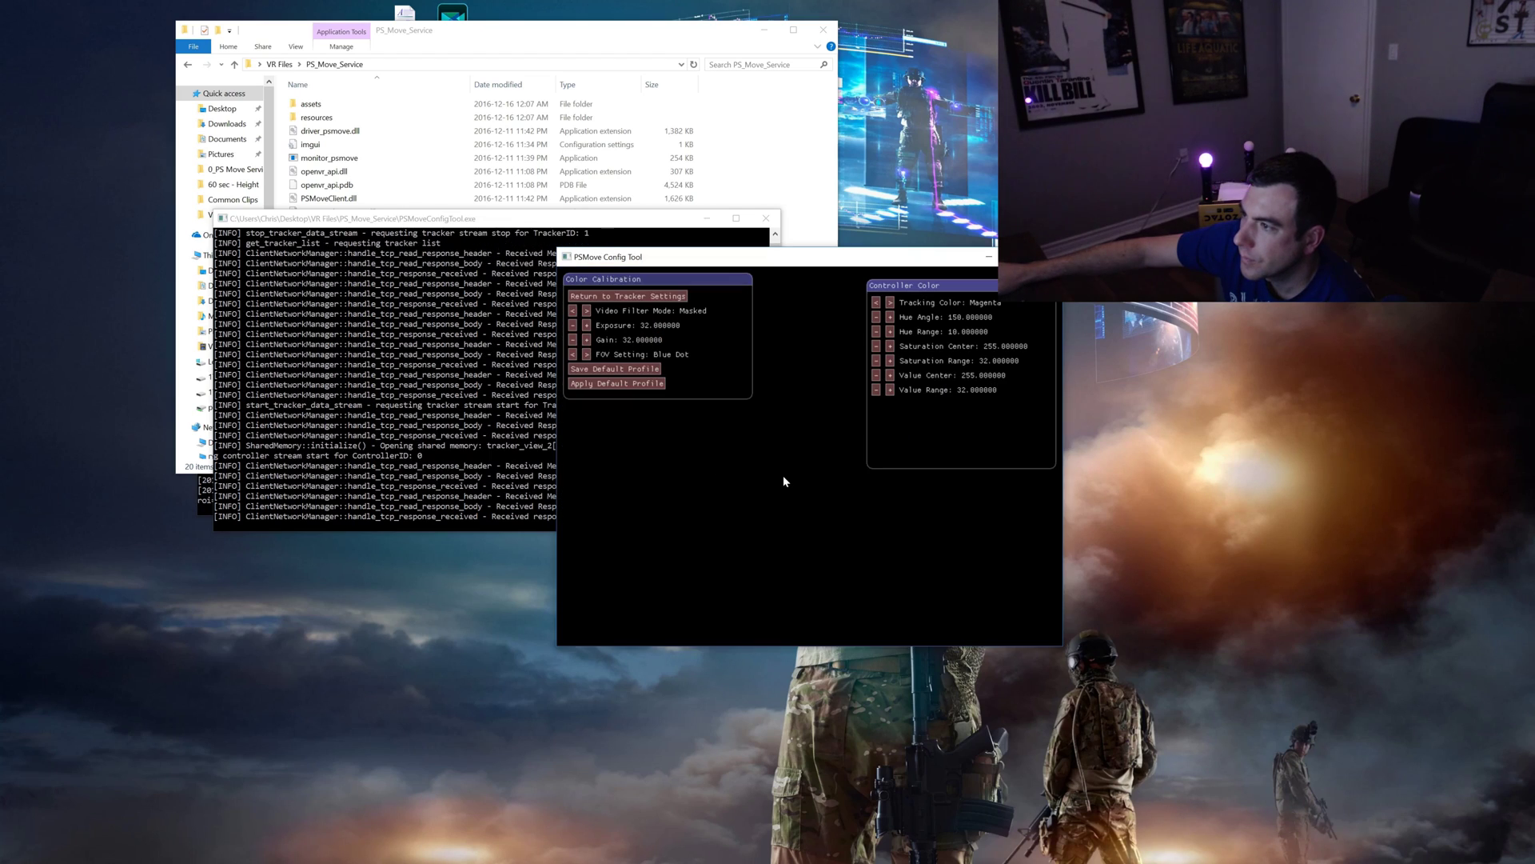
Step: Sample controller 0's magenta bulb on tracker 2 in the BGR video view, and switch the filter mode to Masked
left_click(588, 311)
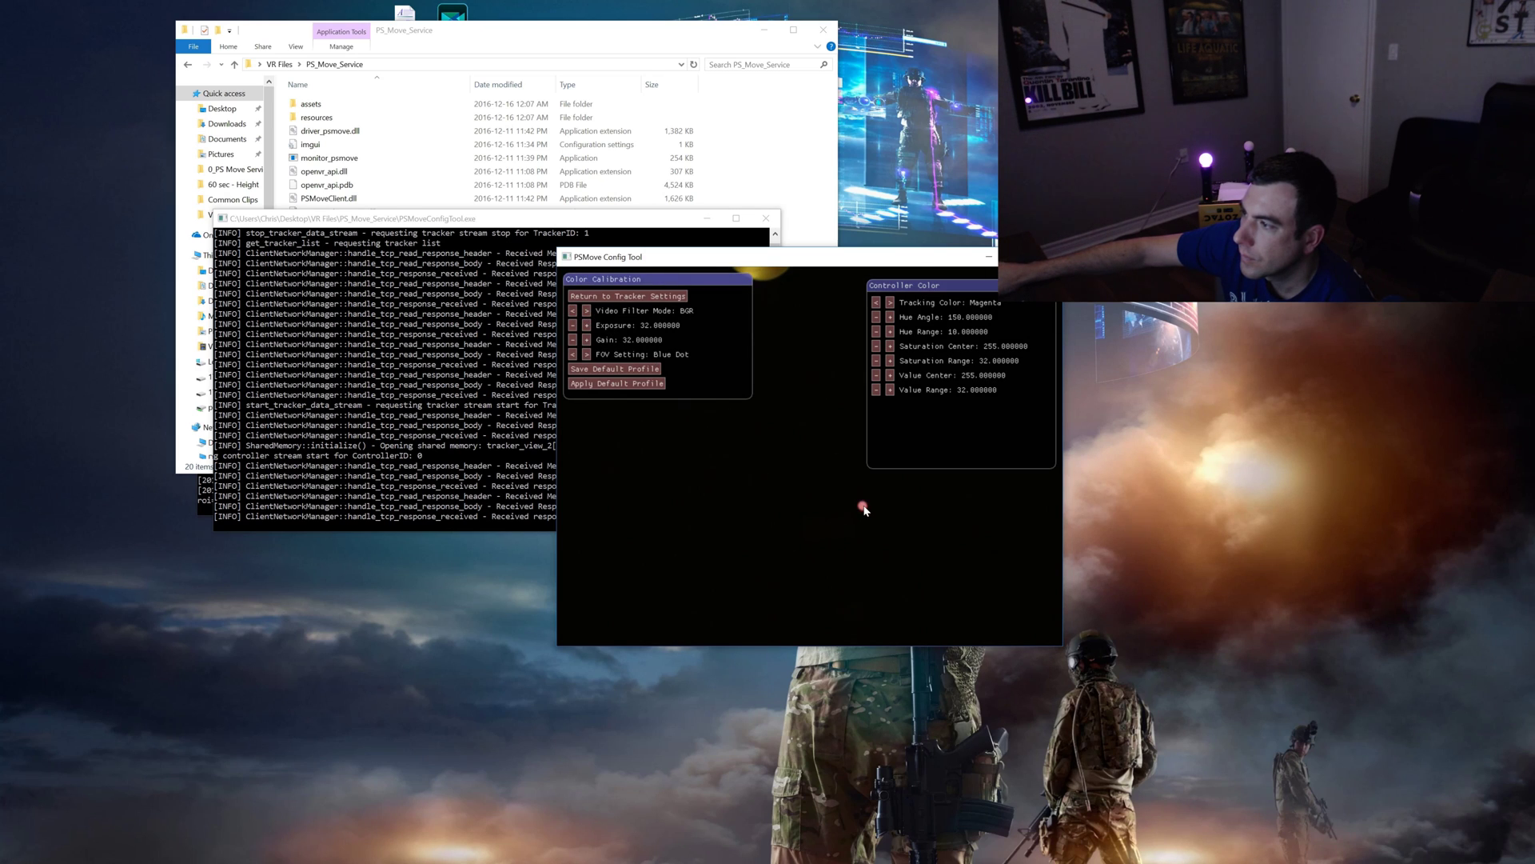
left_click(863, 509)
left_click(587, 311)
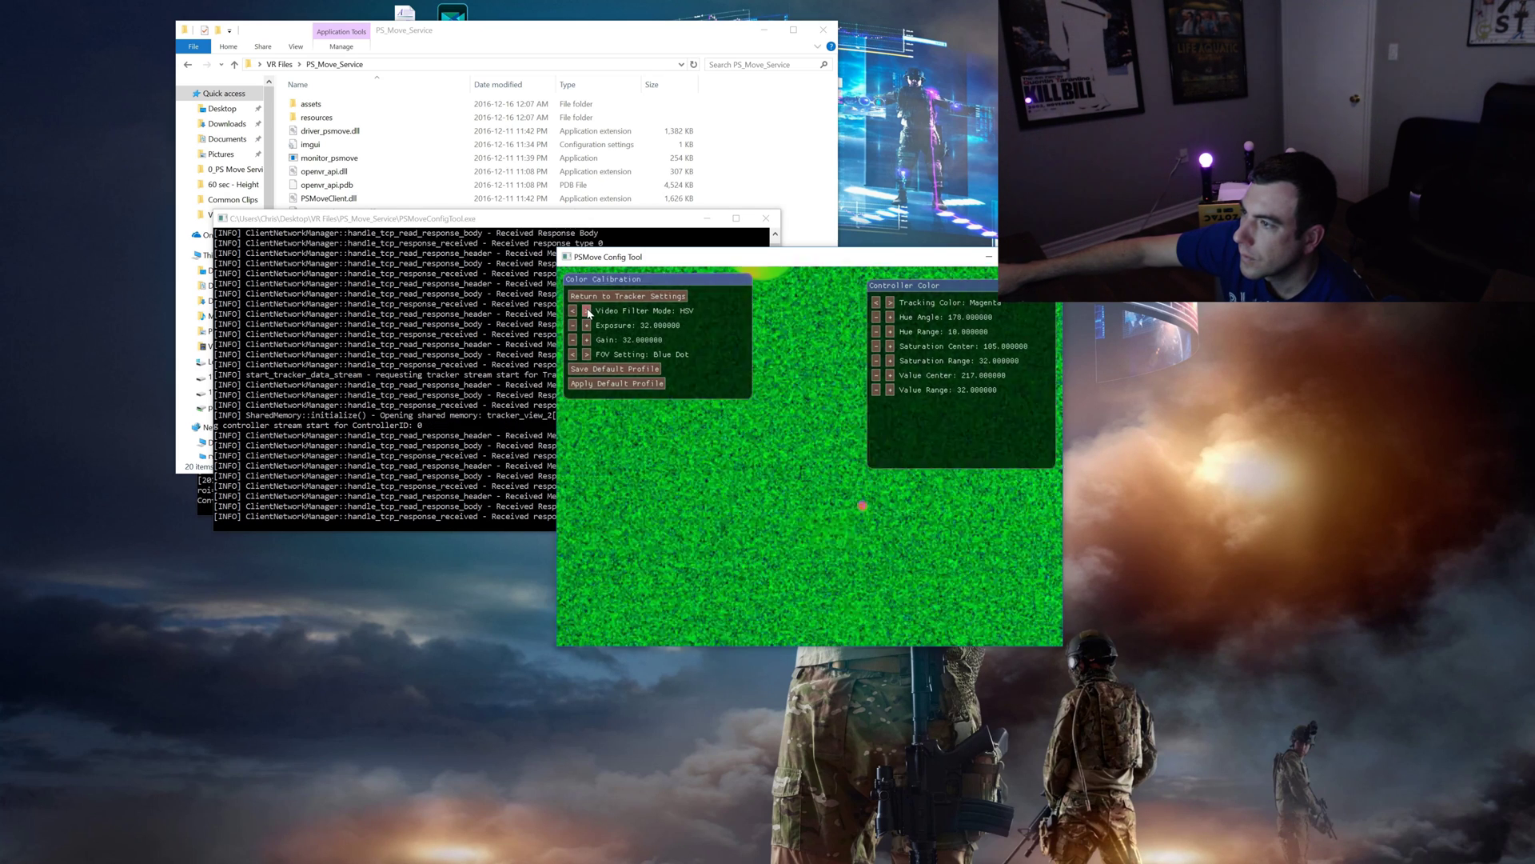
left_click(588, 311)
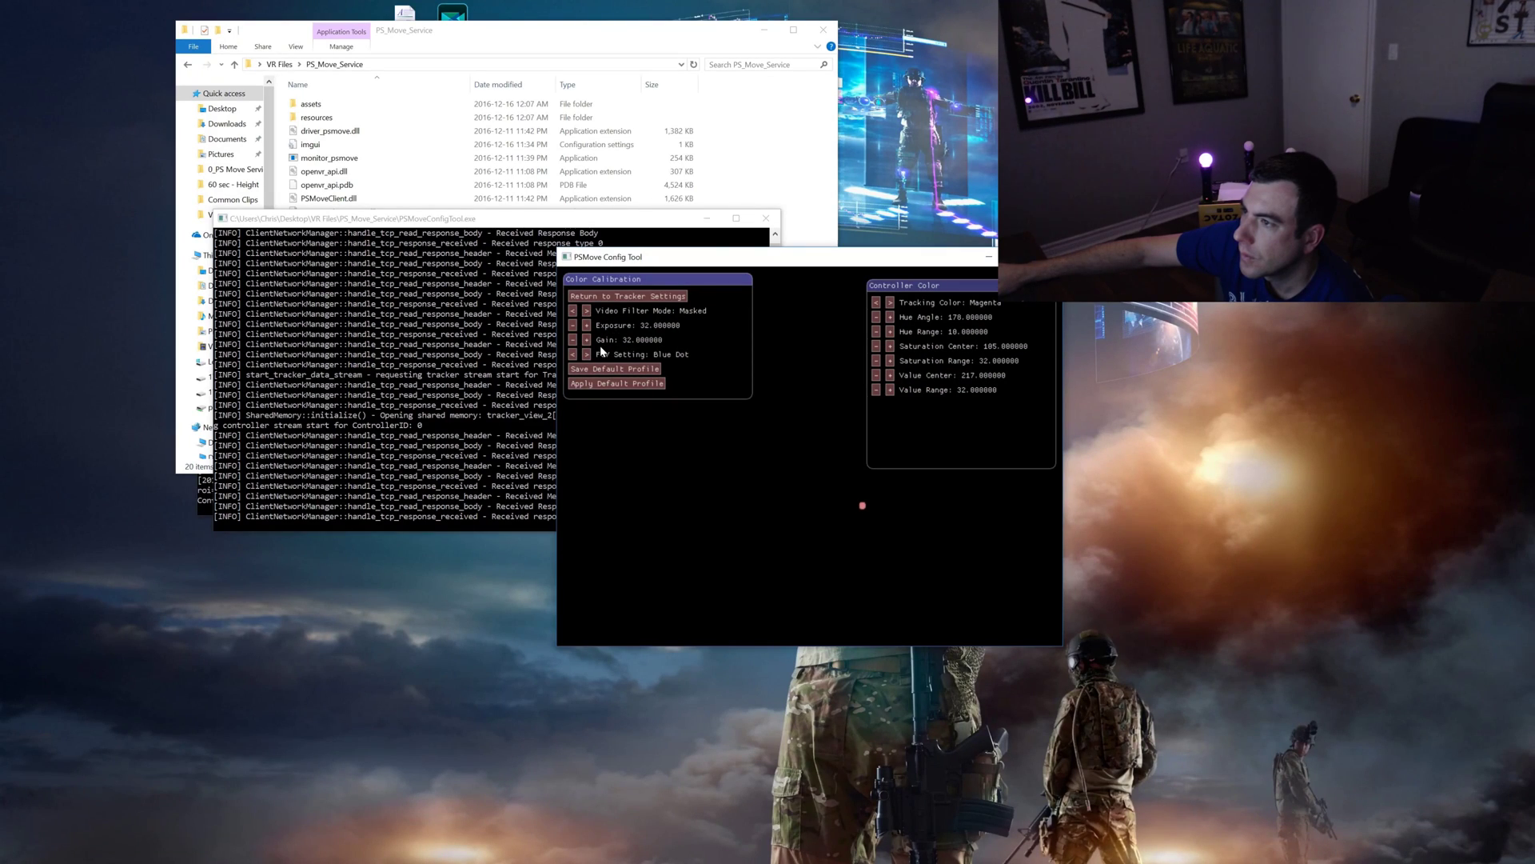
Step: Set tracker 2's exposure to 40, save the default profile, and return to the tracker settings
left_click(587, 326)
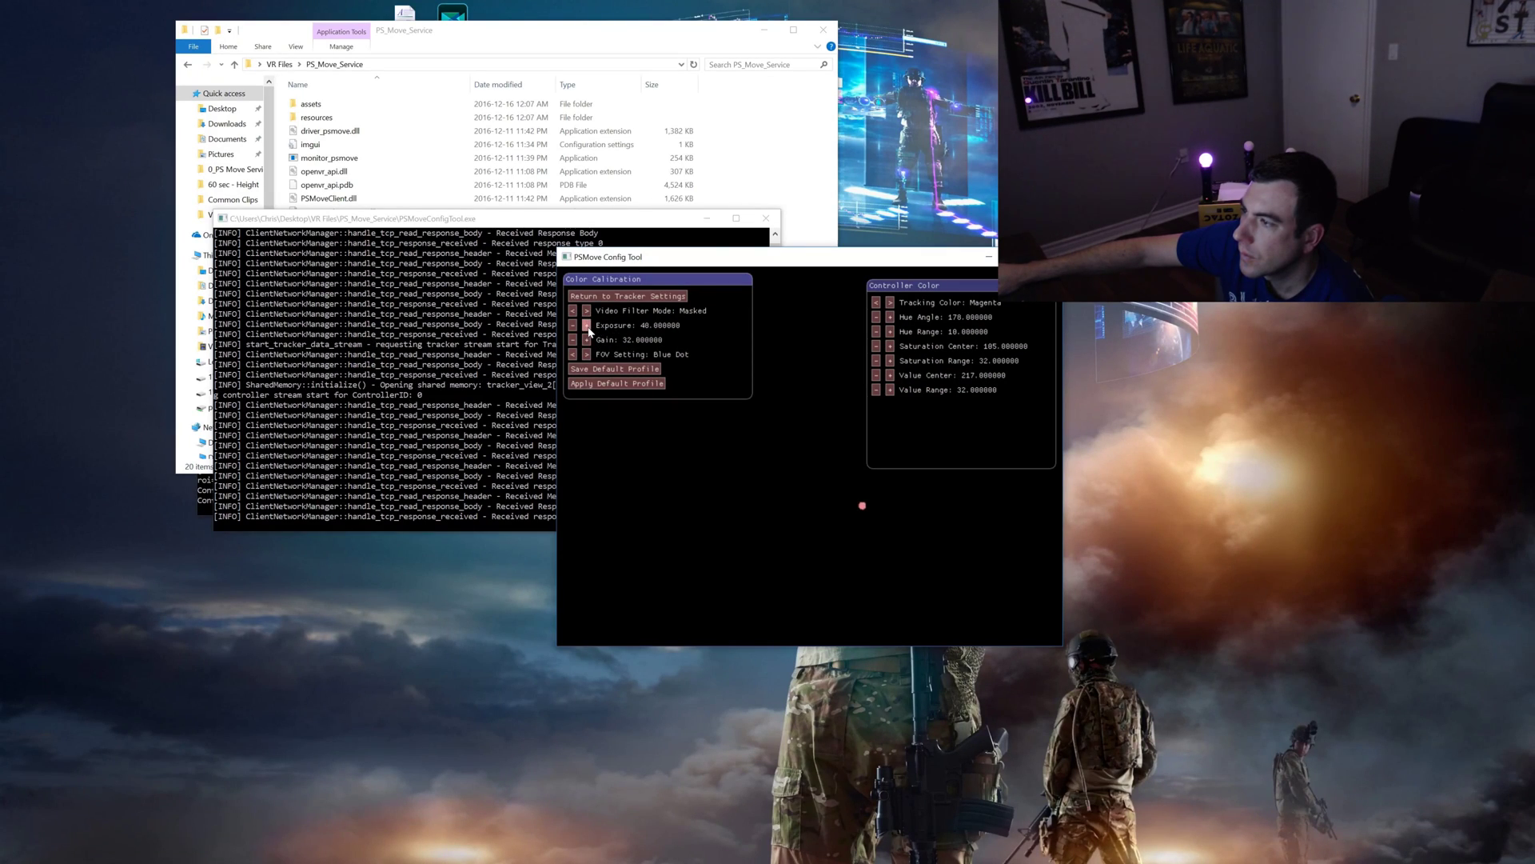
left_click(588, 327)
left_click(573, 326)
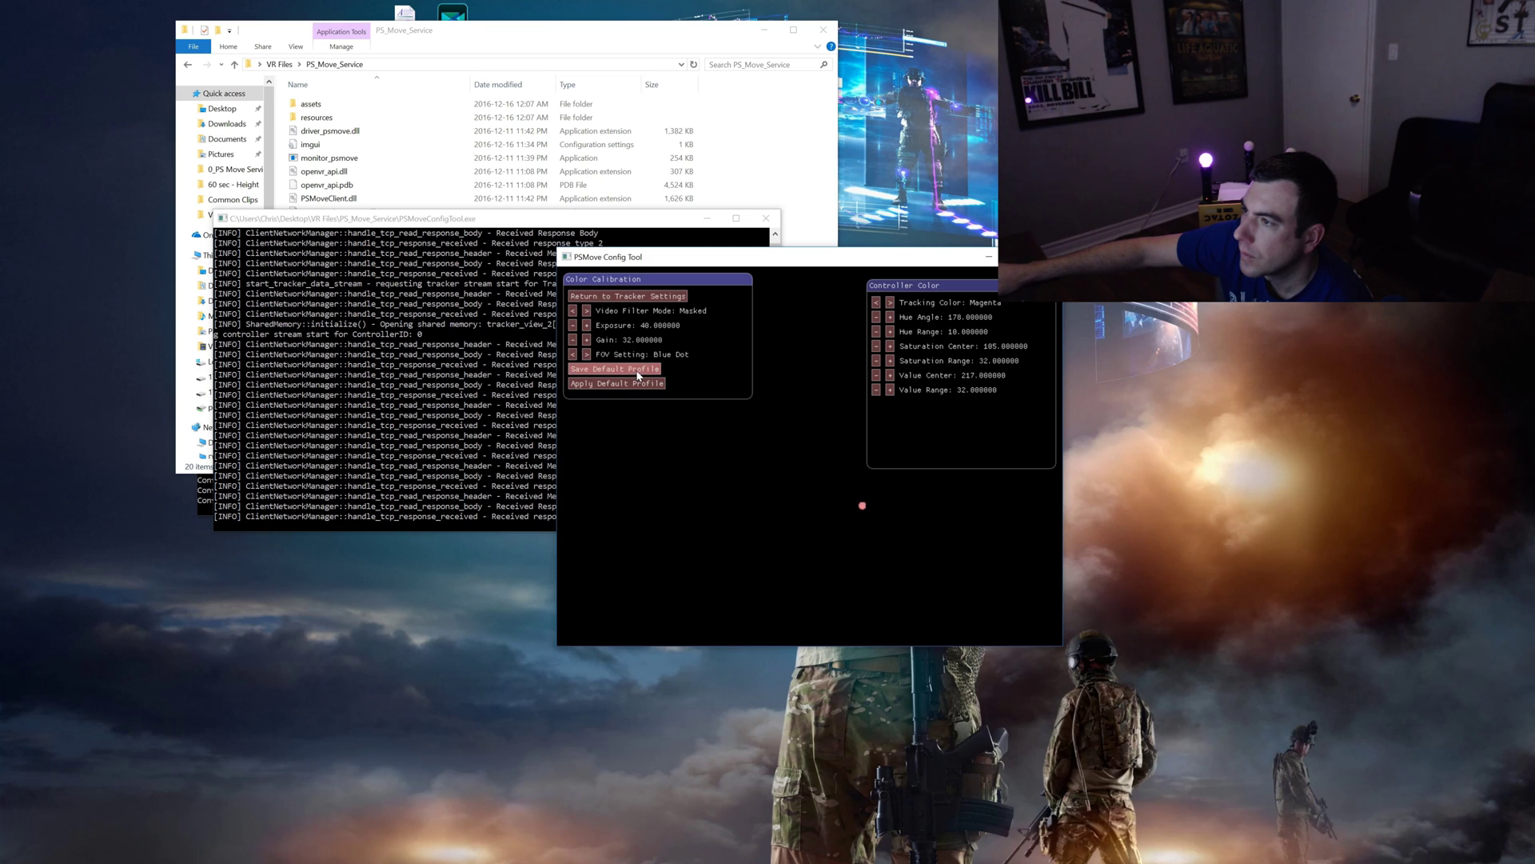
left_click(628, 296)
Step: Calibrate controller 2's yellow tracking color on tracker 1 from the BGR view, check it in Masked mode, and save the default profile
left_click(788, 478)
left_click(573, 311)
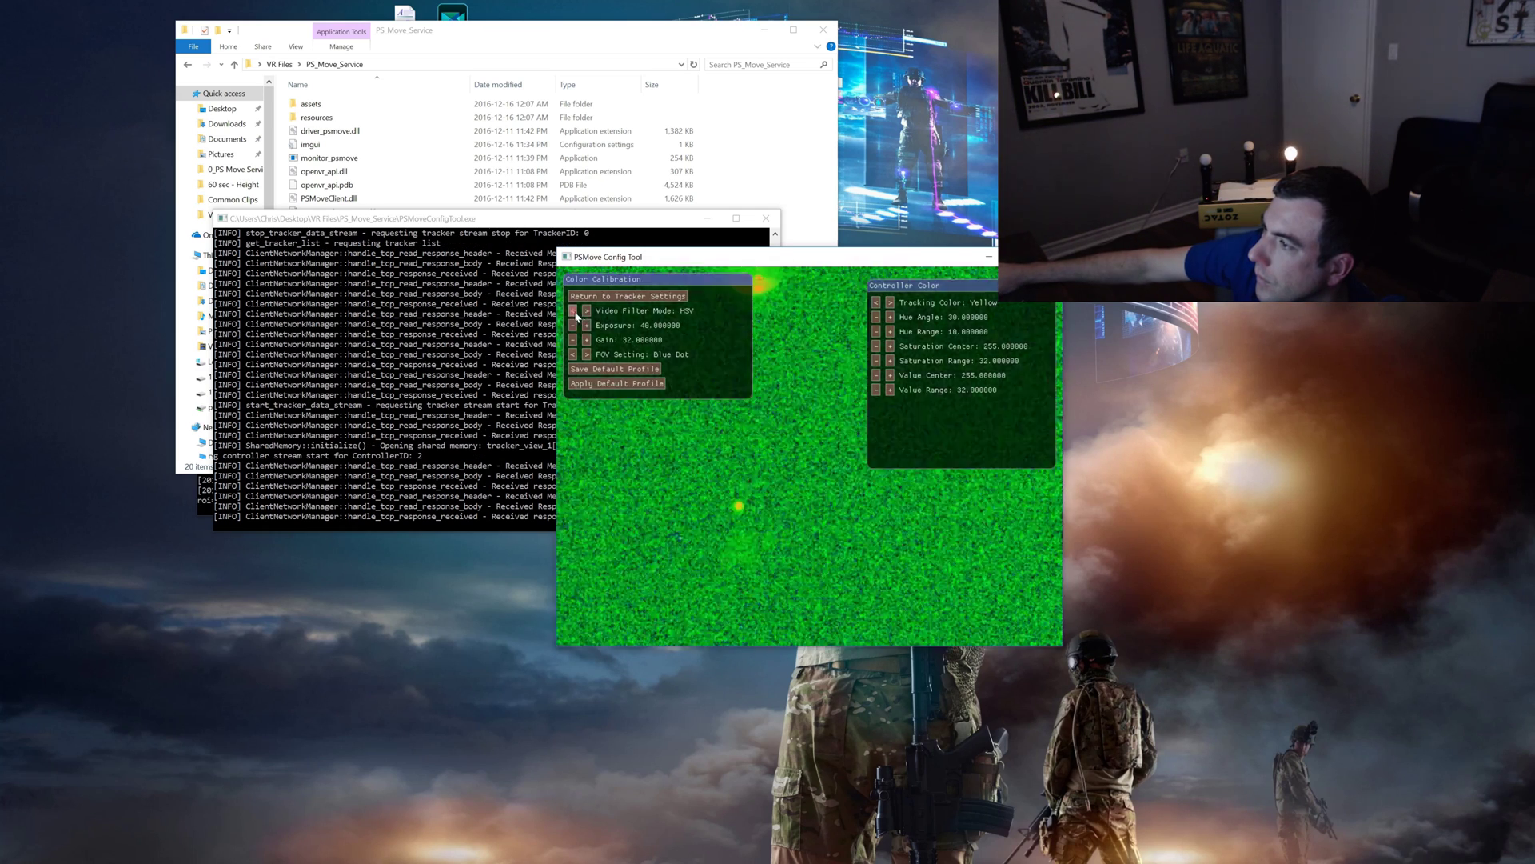
left_click(573, 311)
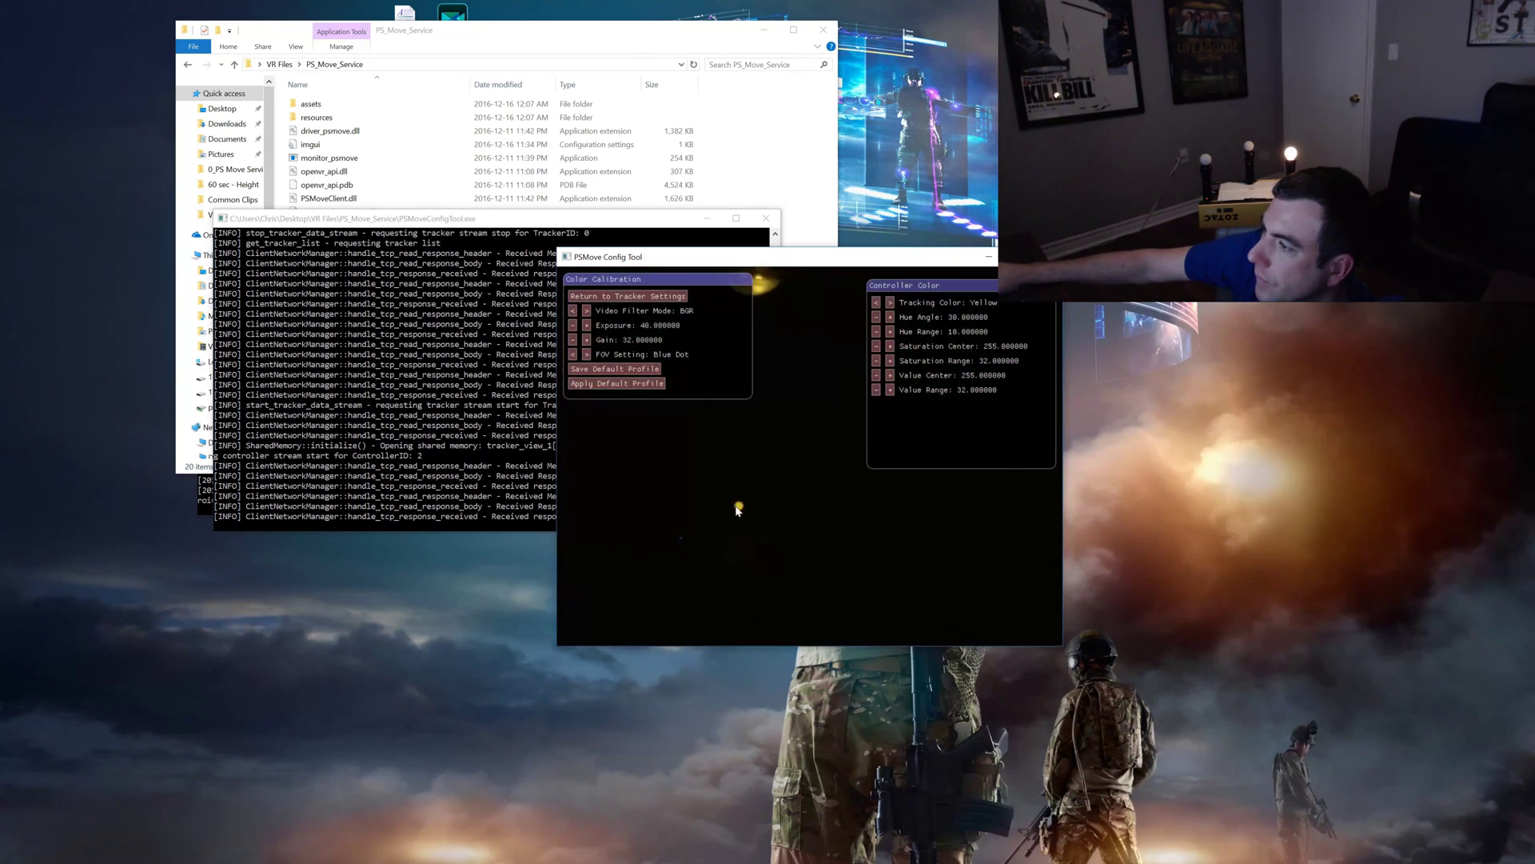
left_click(586, 311)
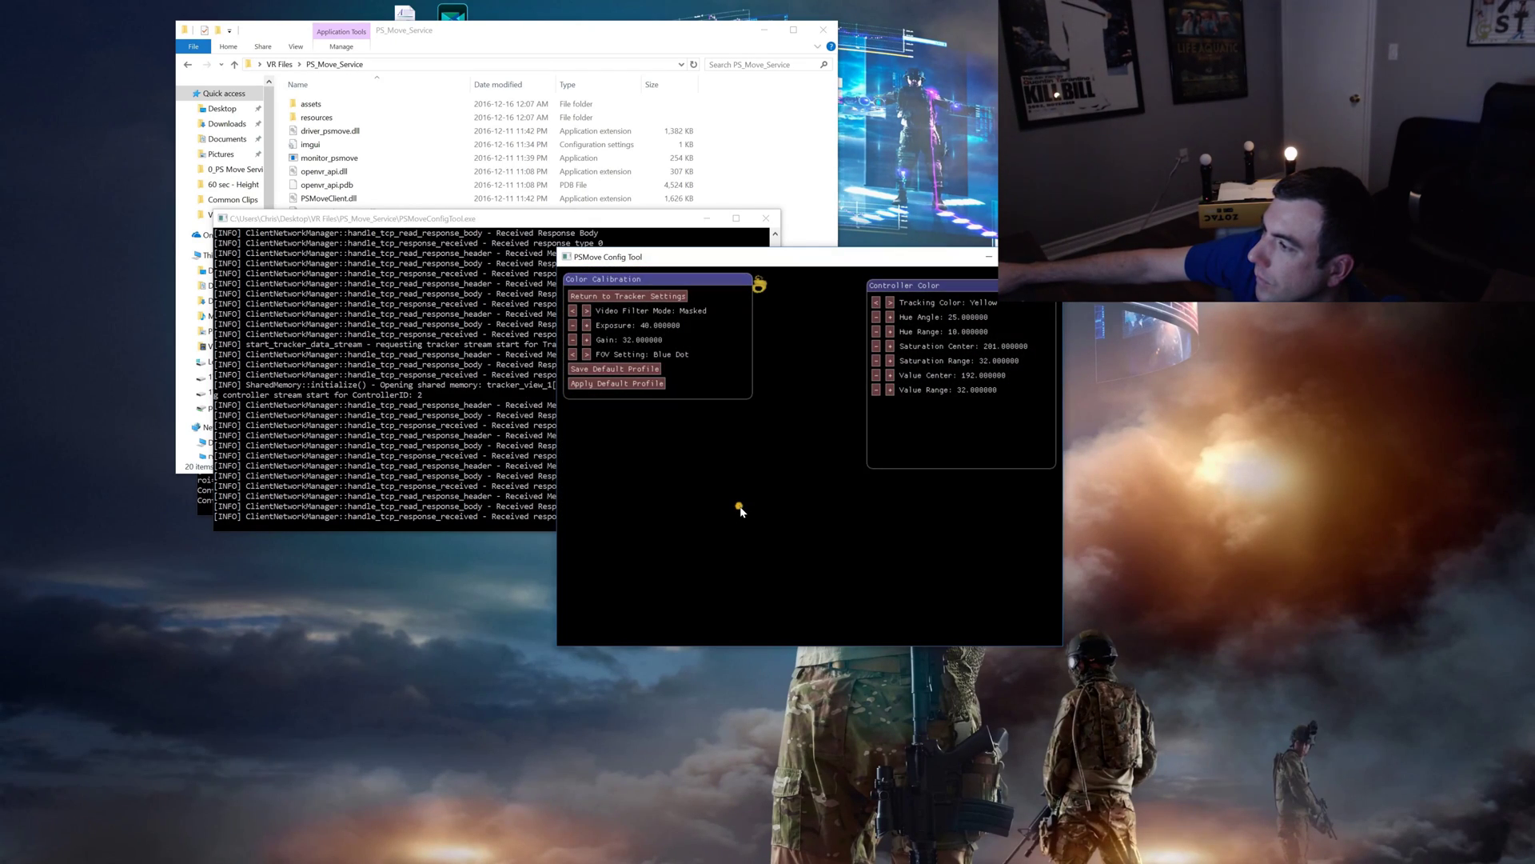
left_click(618, 368)
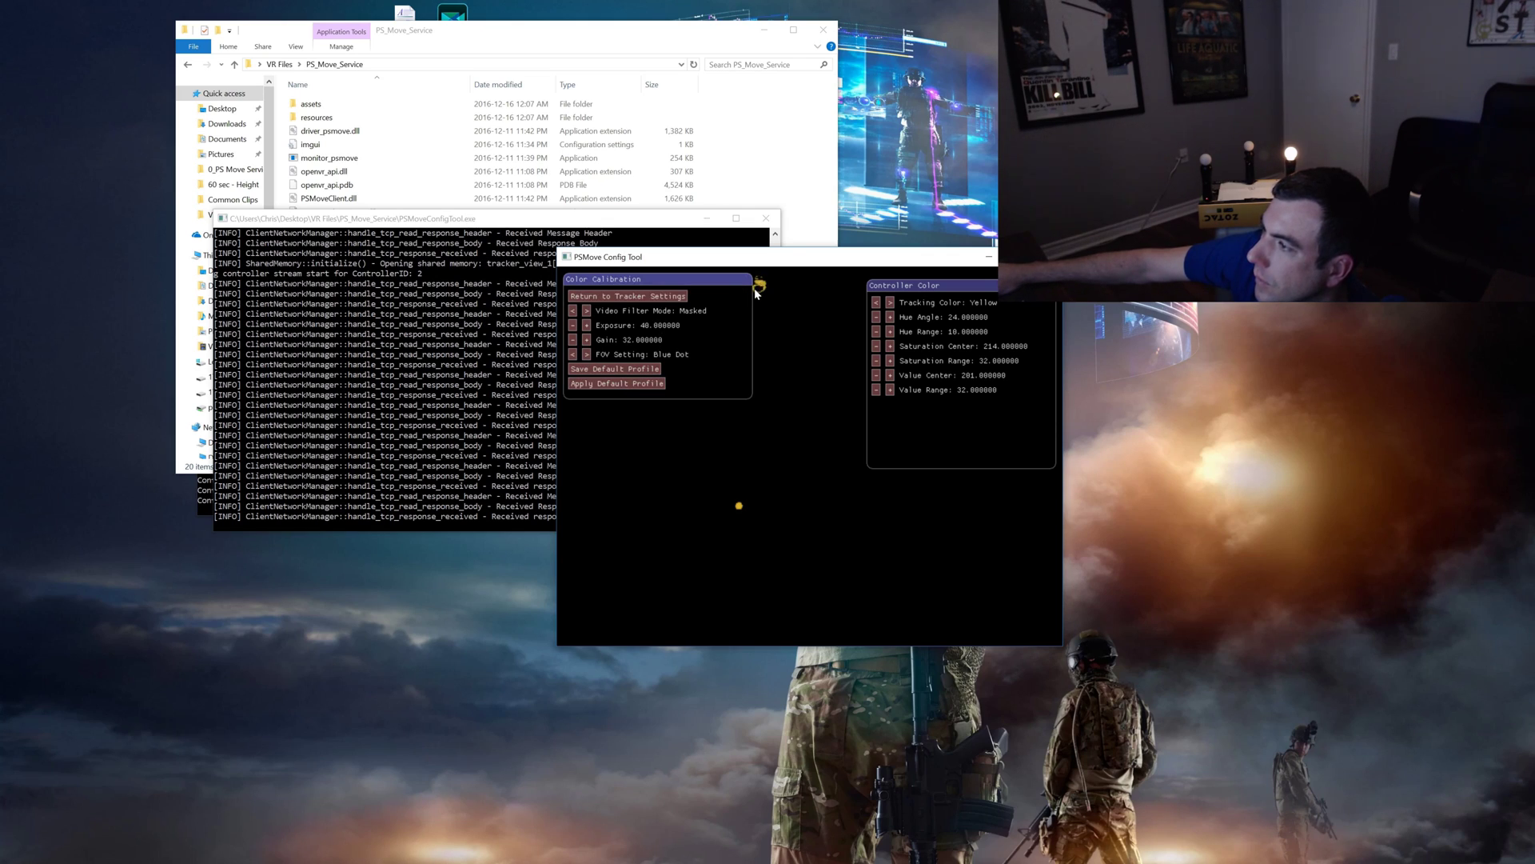
left_click(654, 297)
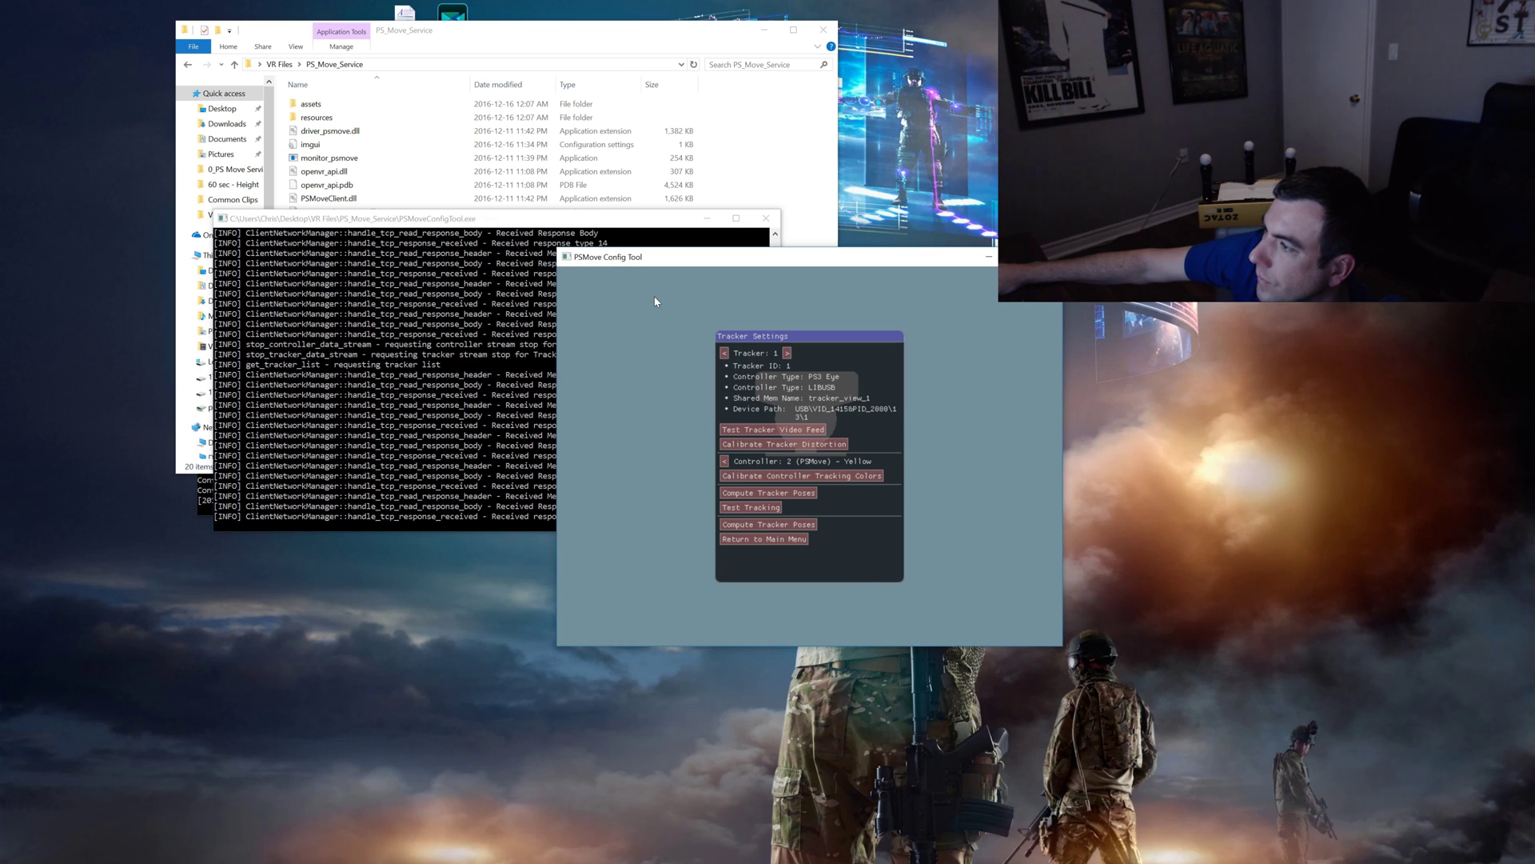
Step: Try Red as controller 2's tracking color, set it to Green, and go back to the tracker settings
left_click(754, 539)
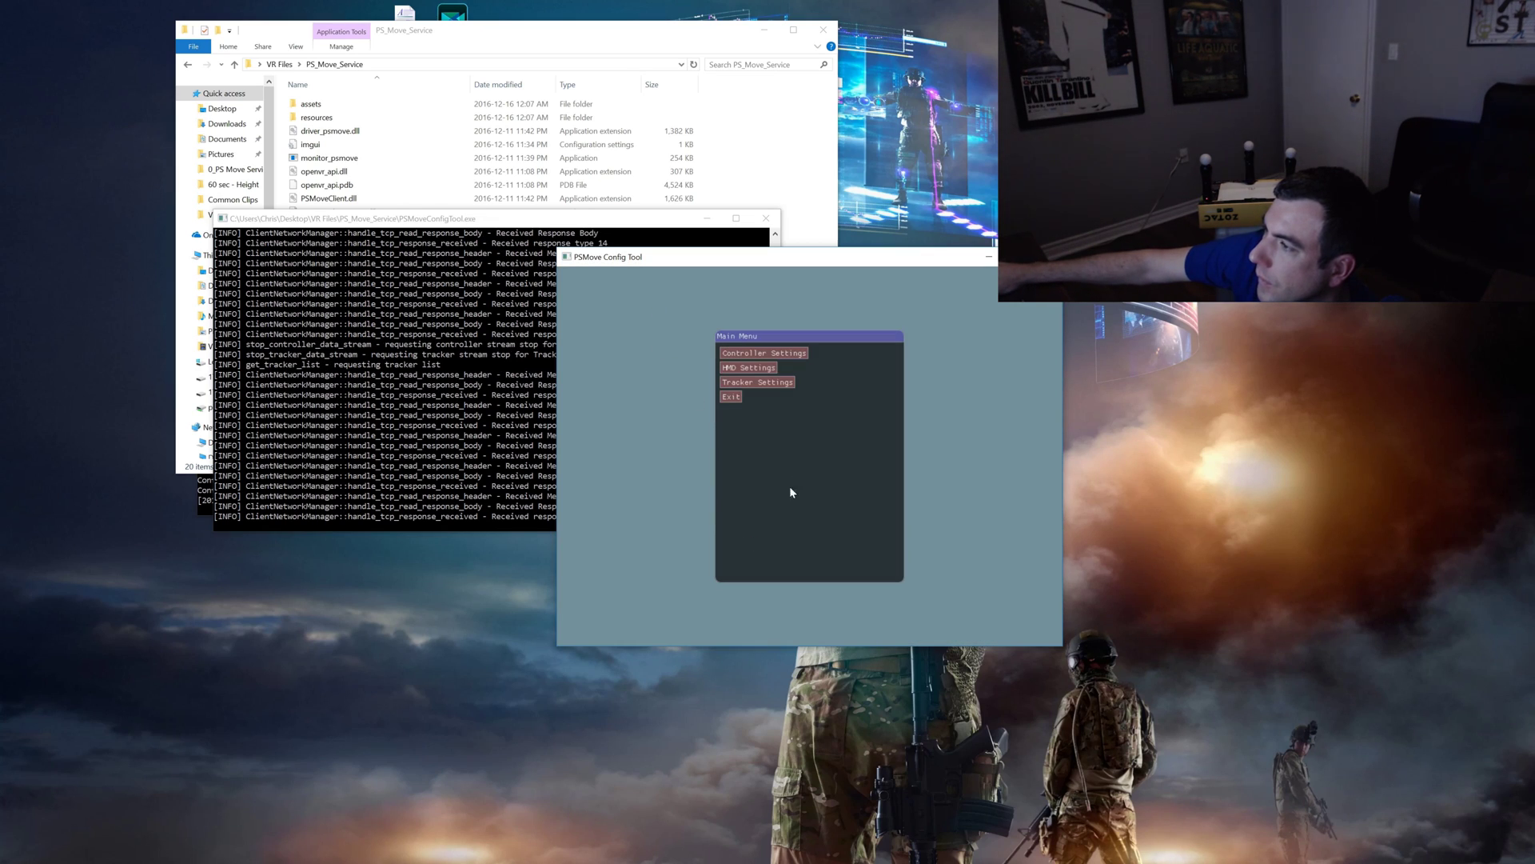
left_click(763, 353)
left_click(761, 353)
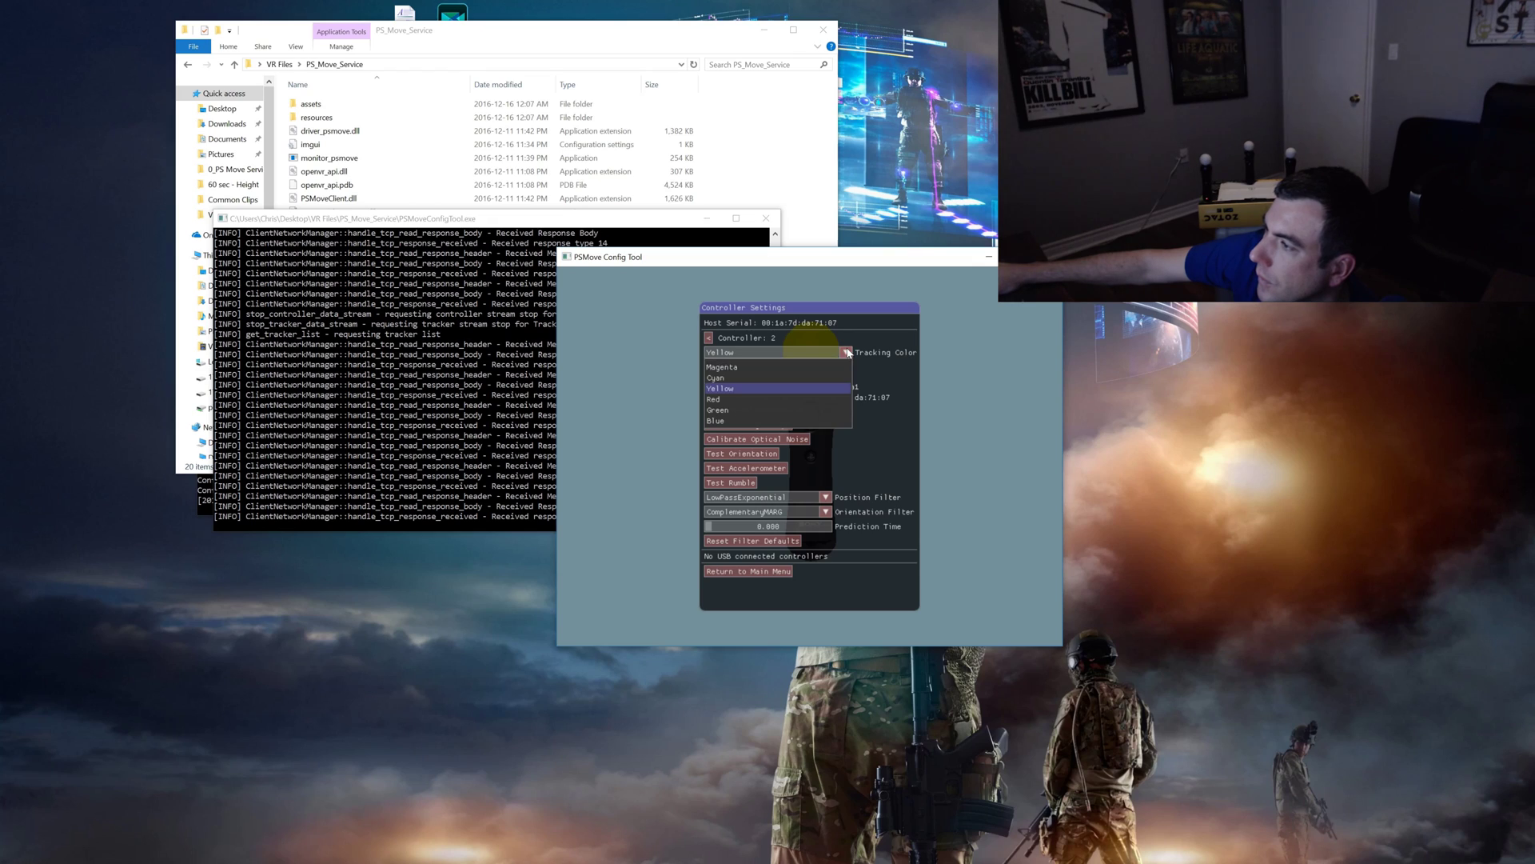
left_click(754, 399)
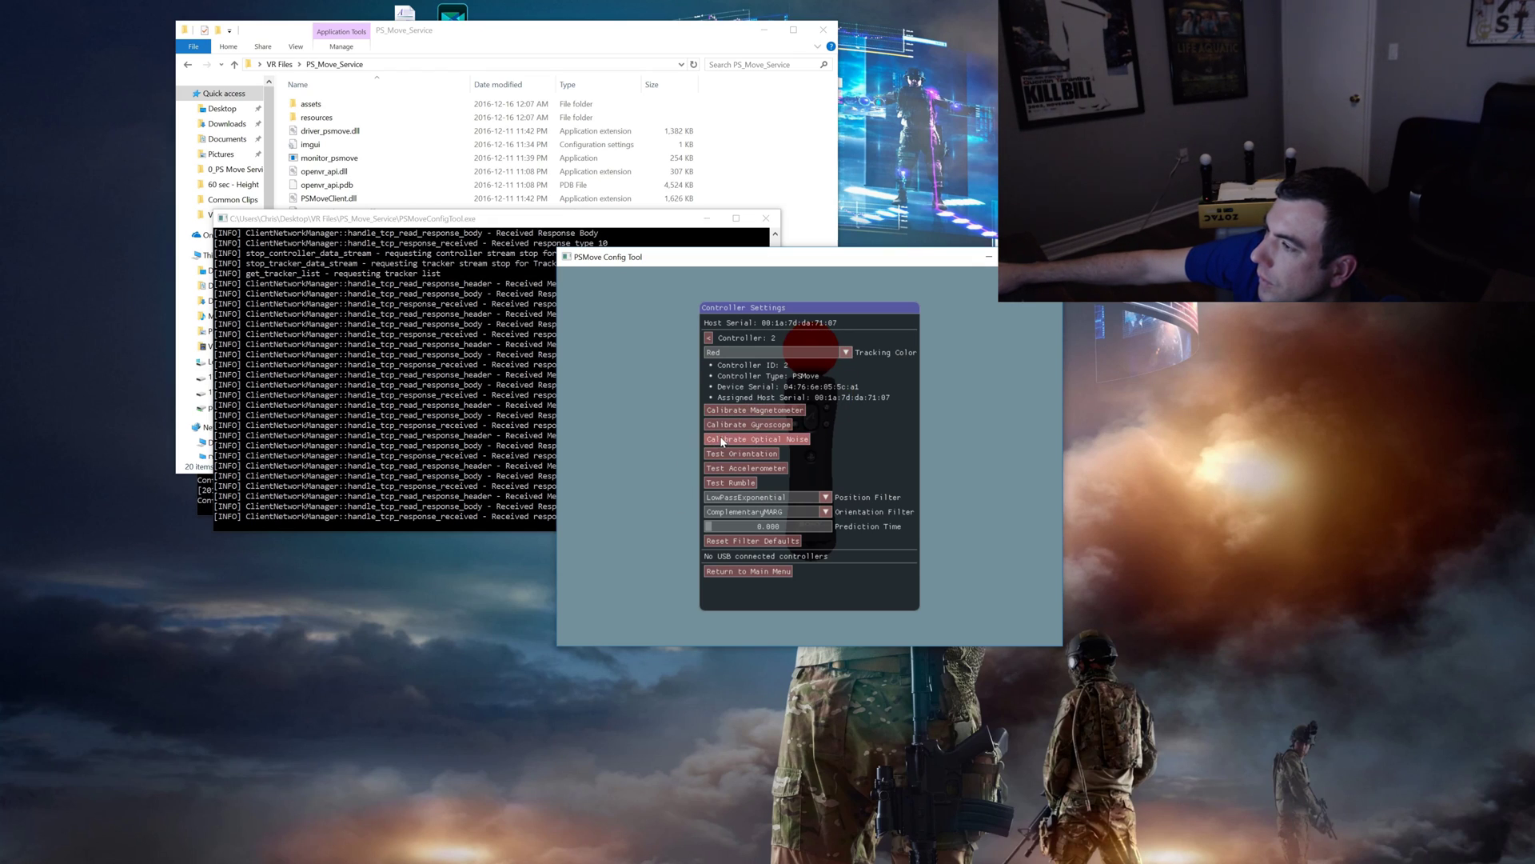
left_click(761, 353)
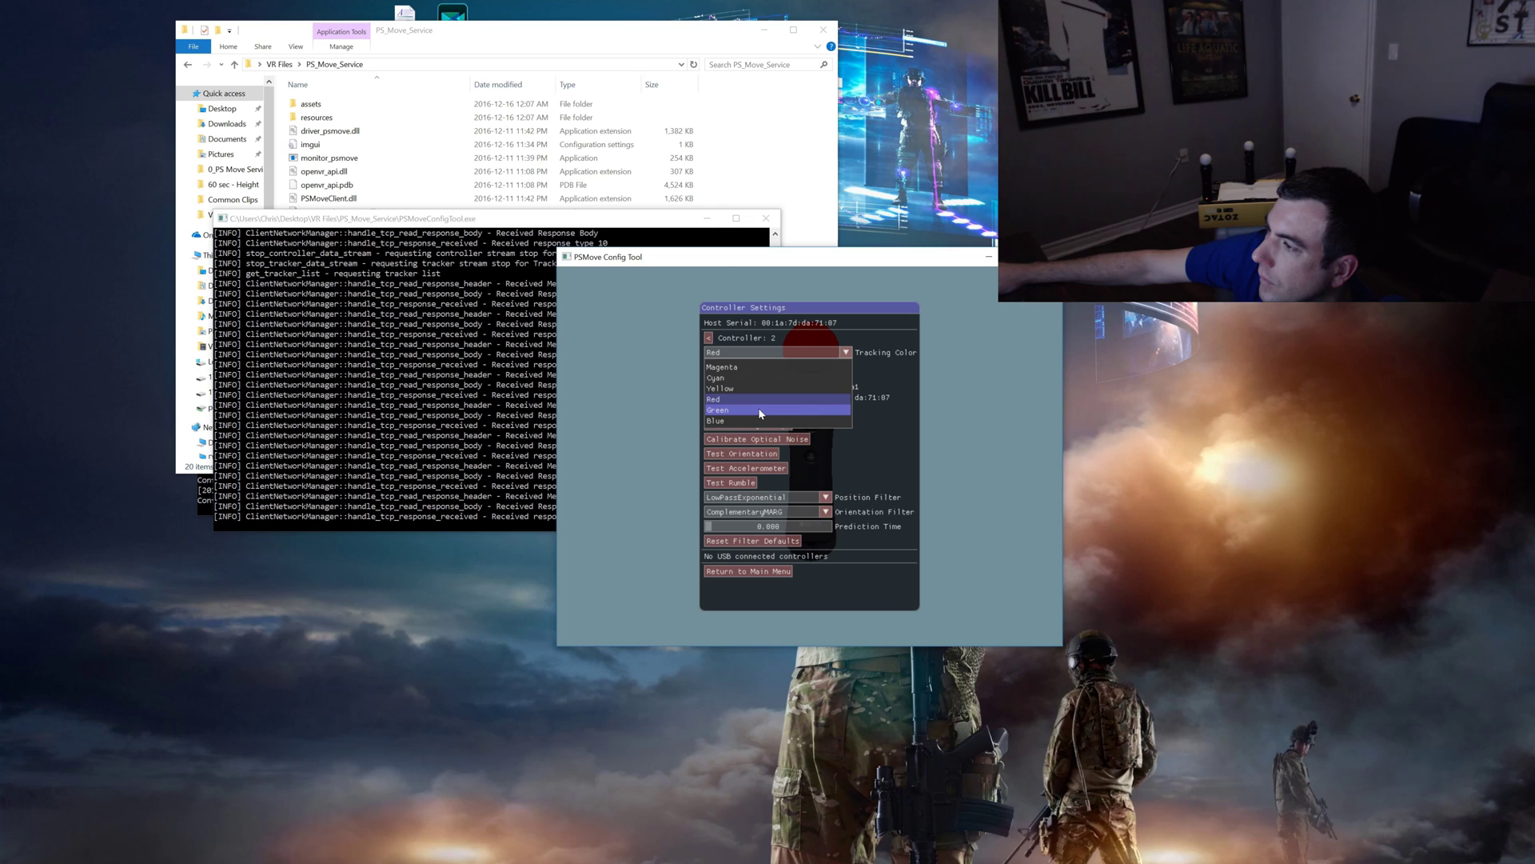
left_click(760, 410)
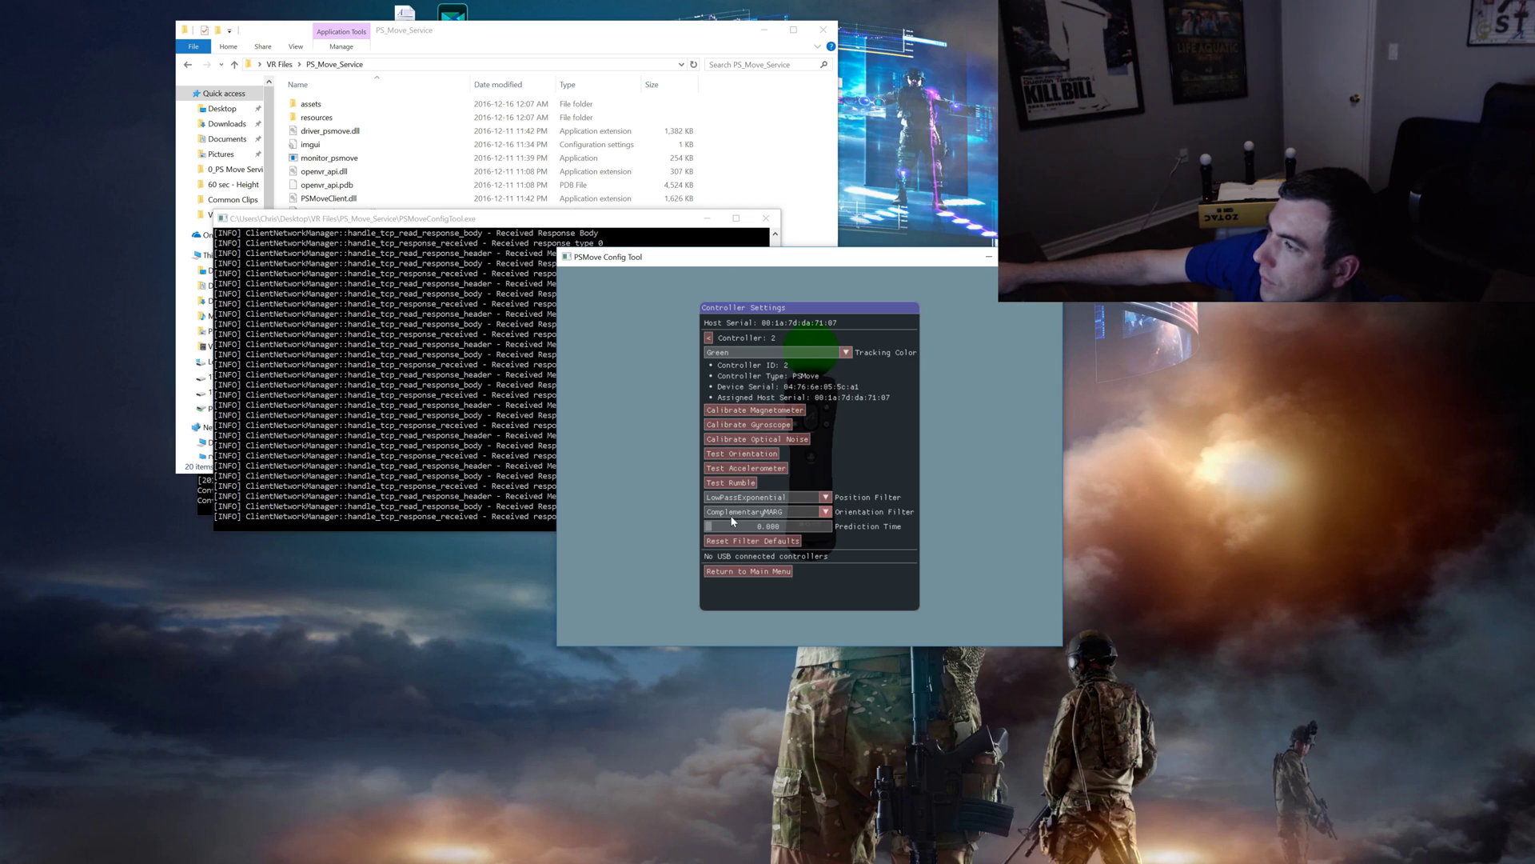
left_click(746, 571)
left_click(746, 367)
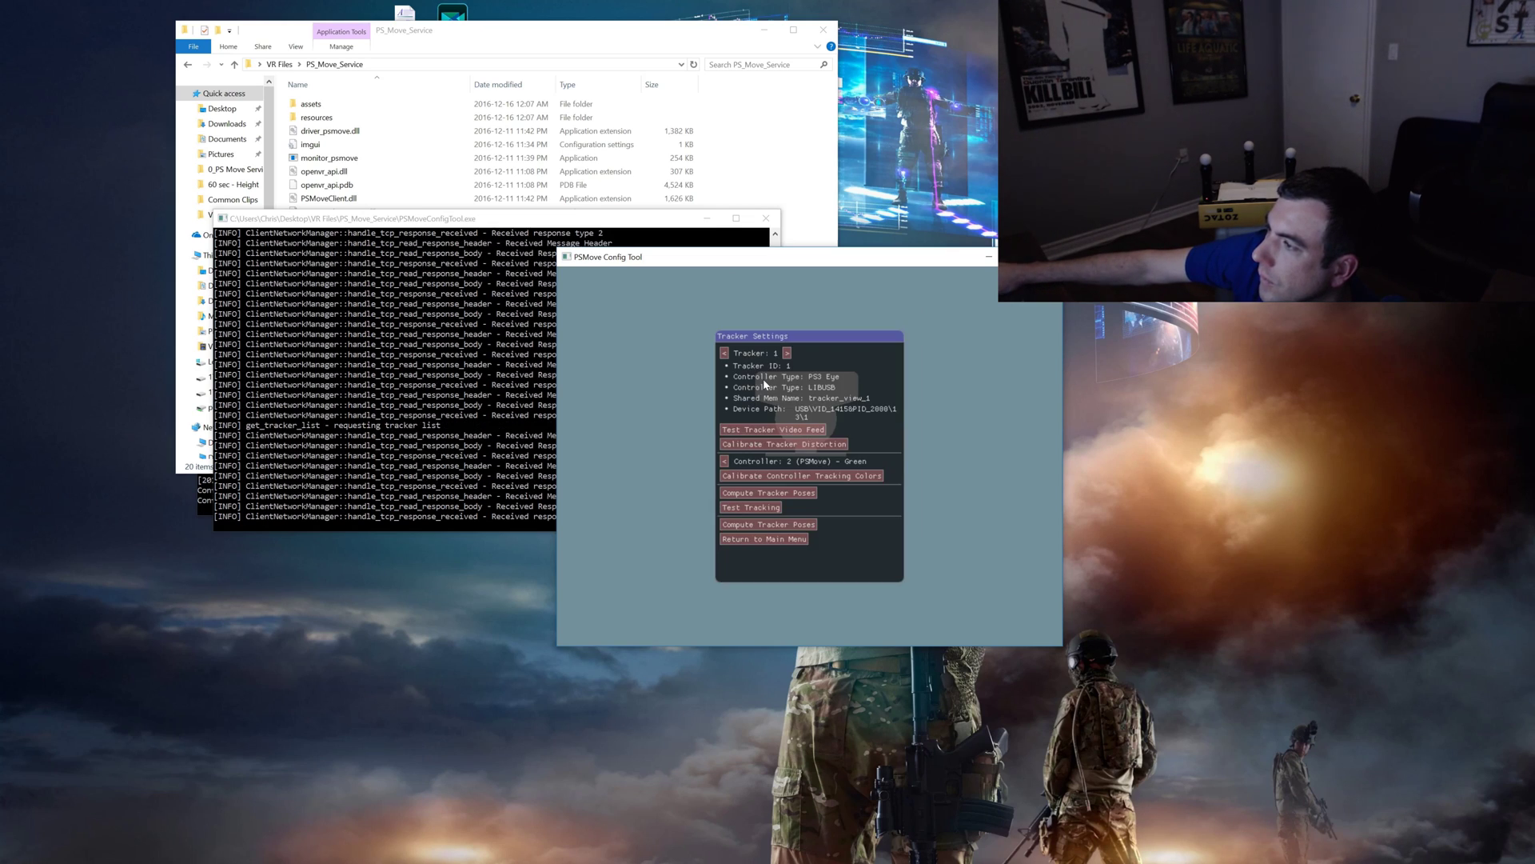
Step: Select tracker 0, start computing the tracker poses, and confirm that the cameras' views of the tracking origin look good
left_click(787, 352)
left_click(787, 353)
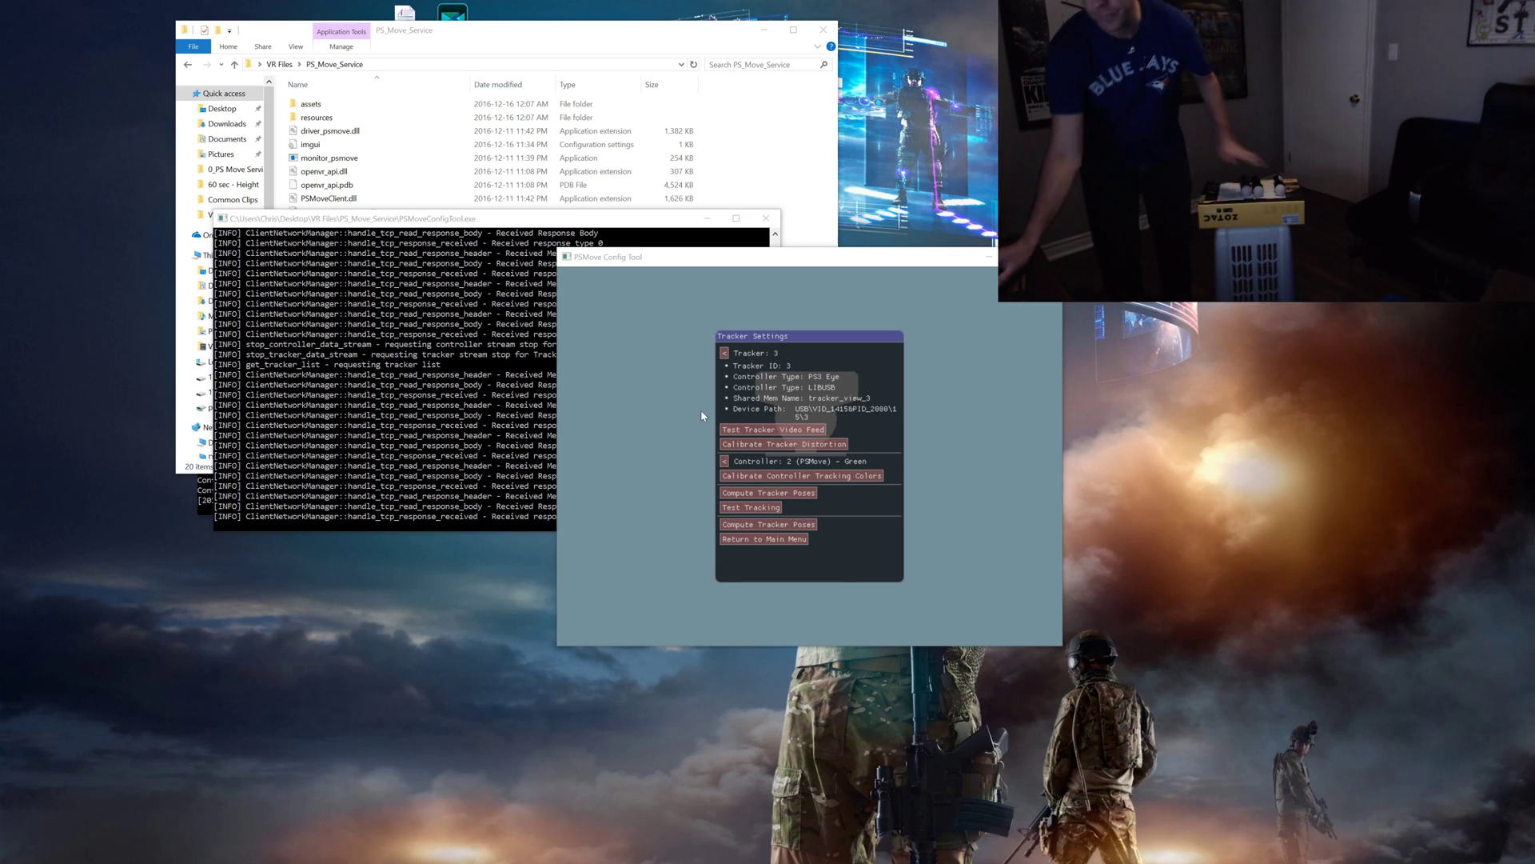
left_click(724, 353)
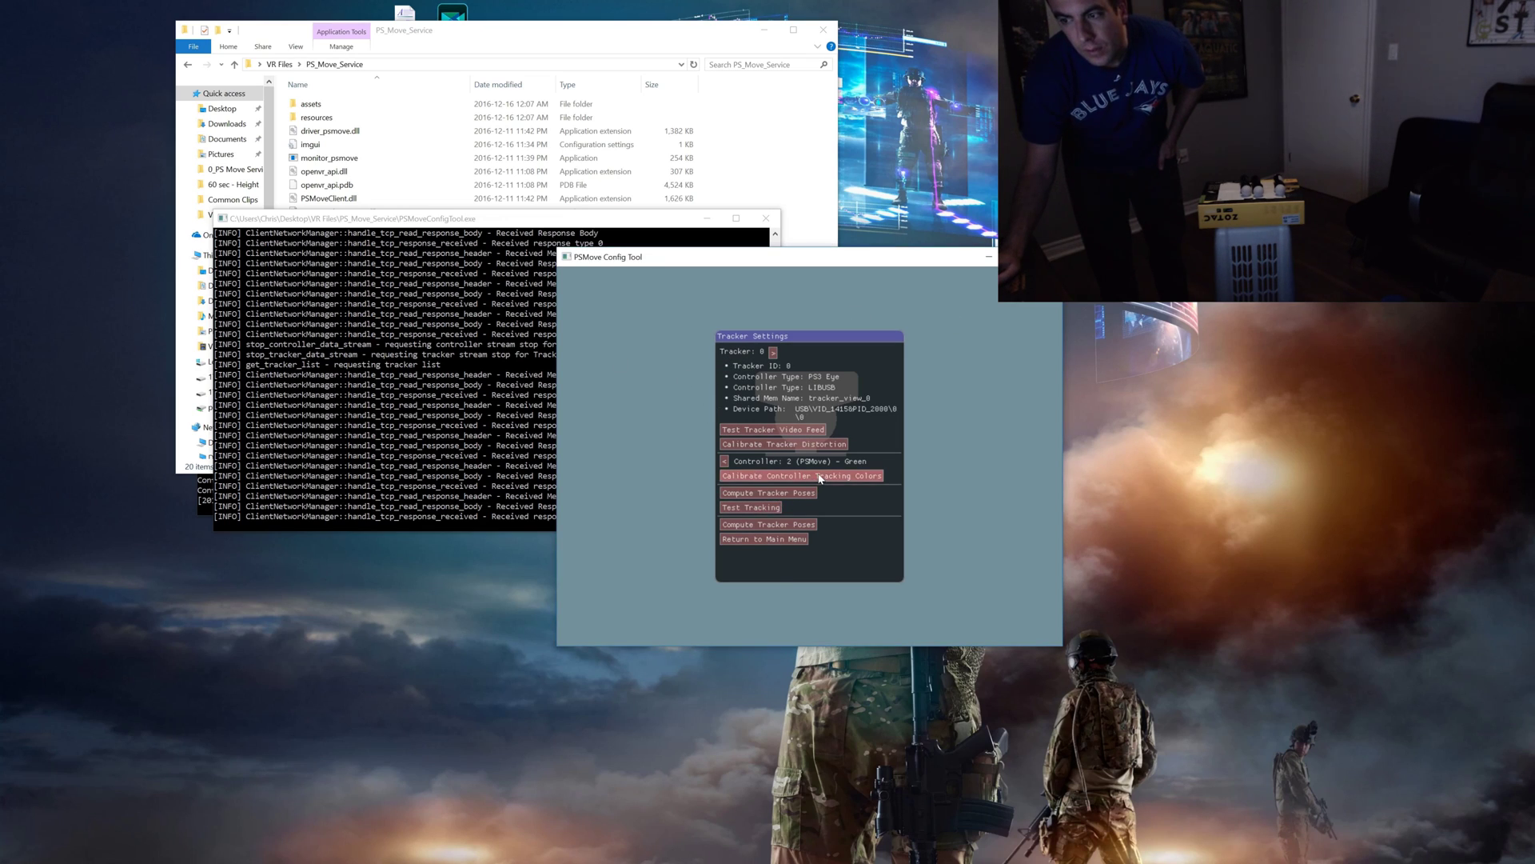
left_click(783, 493)
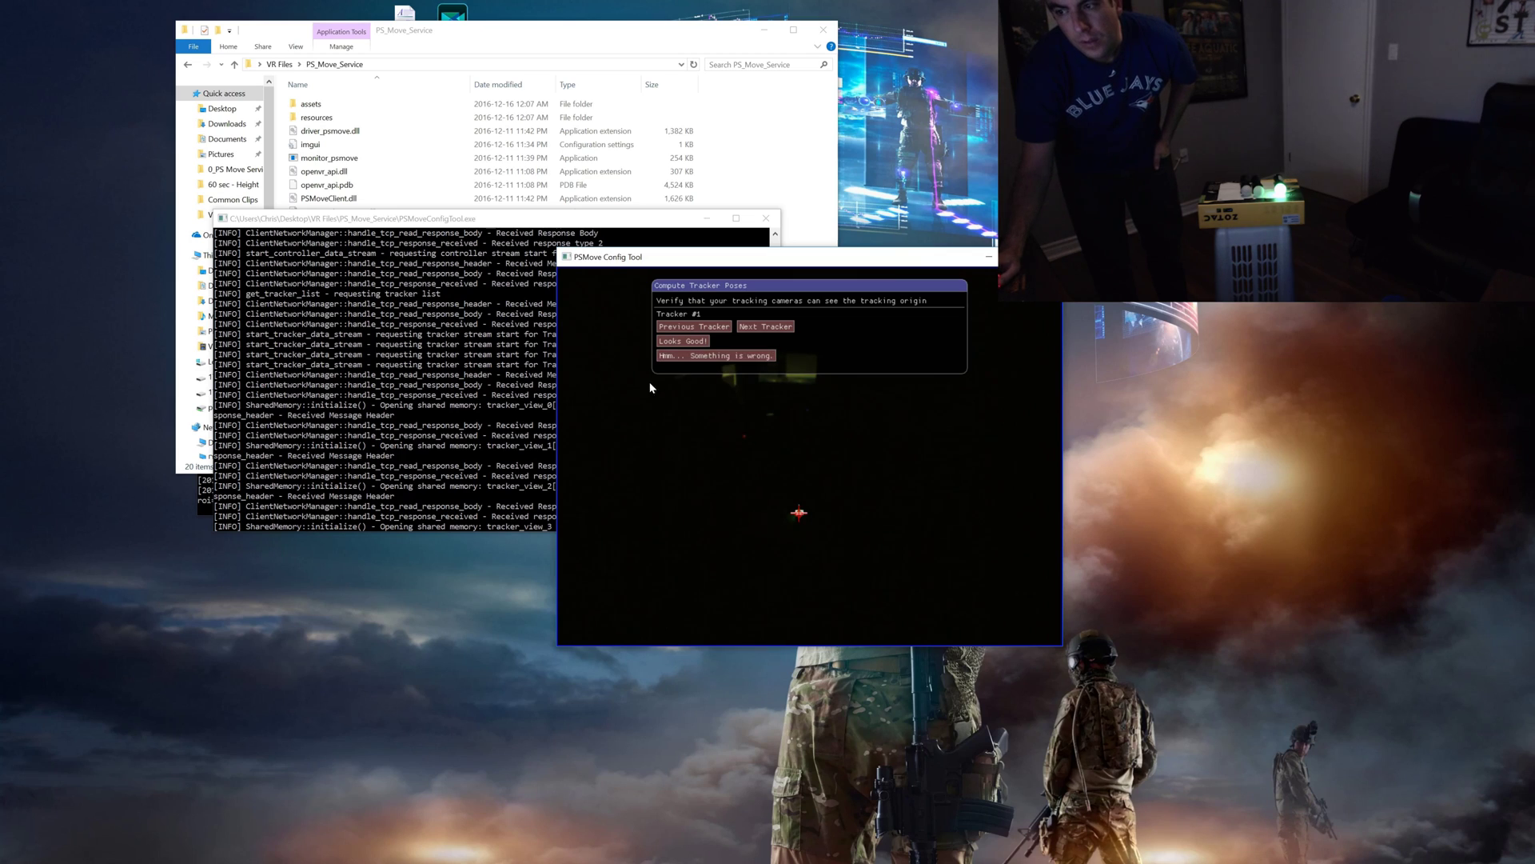
left_click(694, 343)
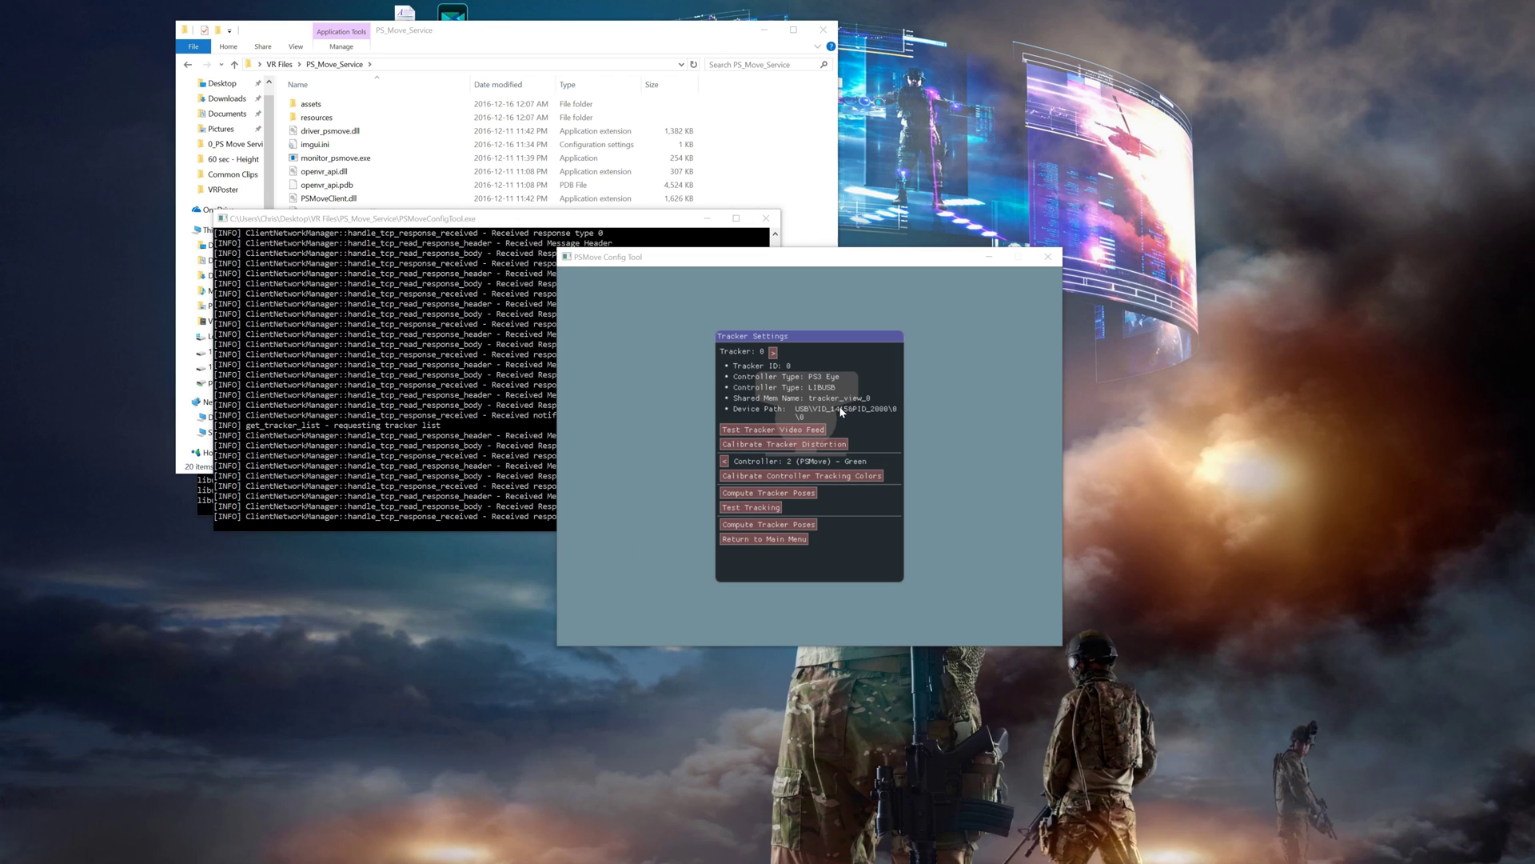
Step: Close the PSMove Config Tool and the PSMoveService console, moving the PS_Move_Service folder window out of the way
left_click(1045, 259)
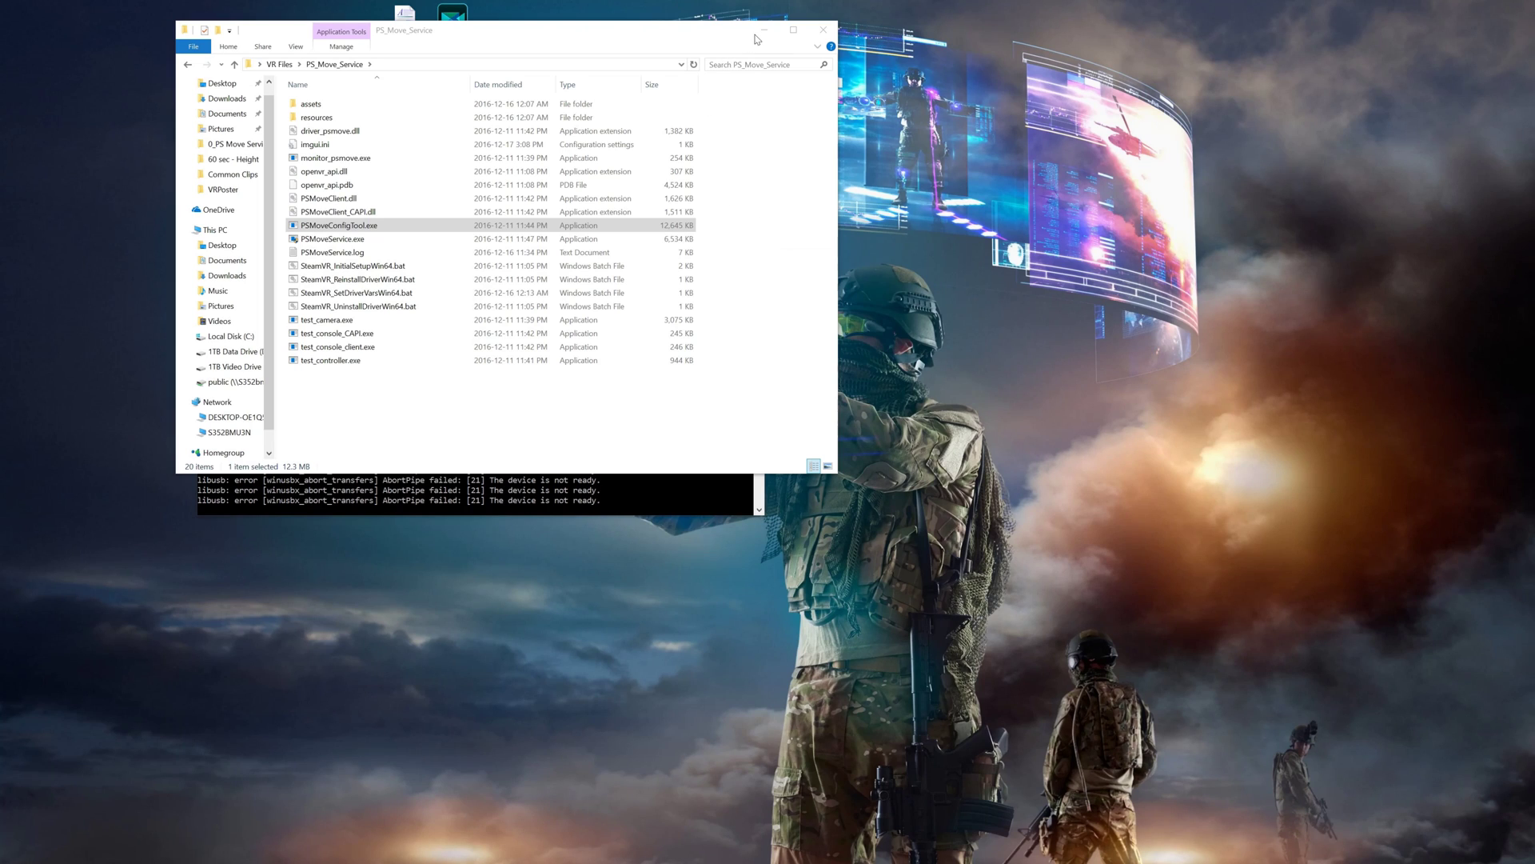
left_click_drag(681, 40, 1234, 384)
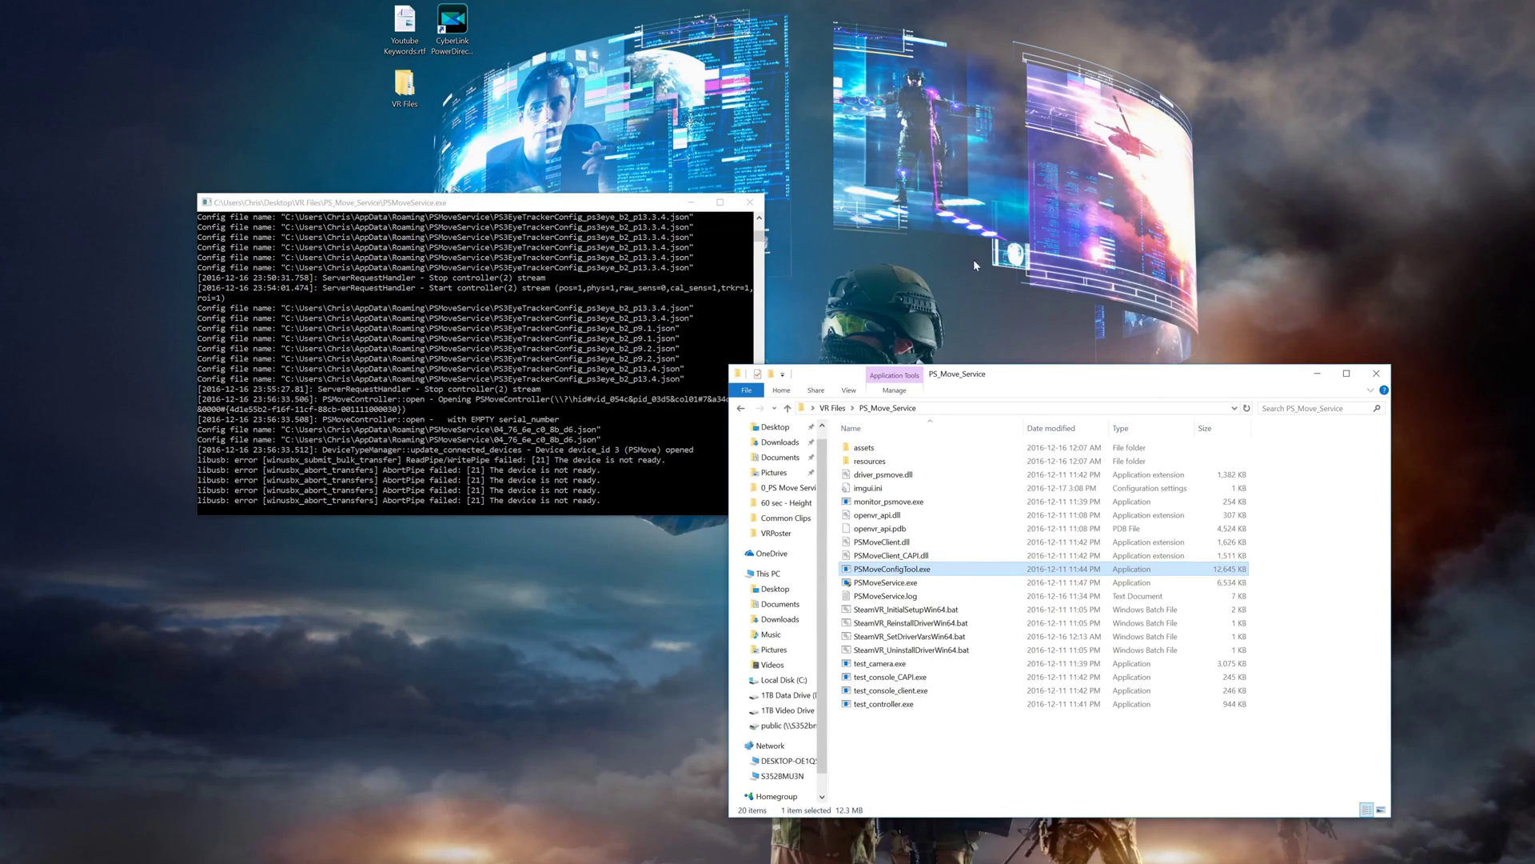
left_click(749, 202)
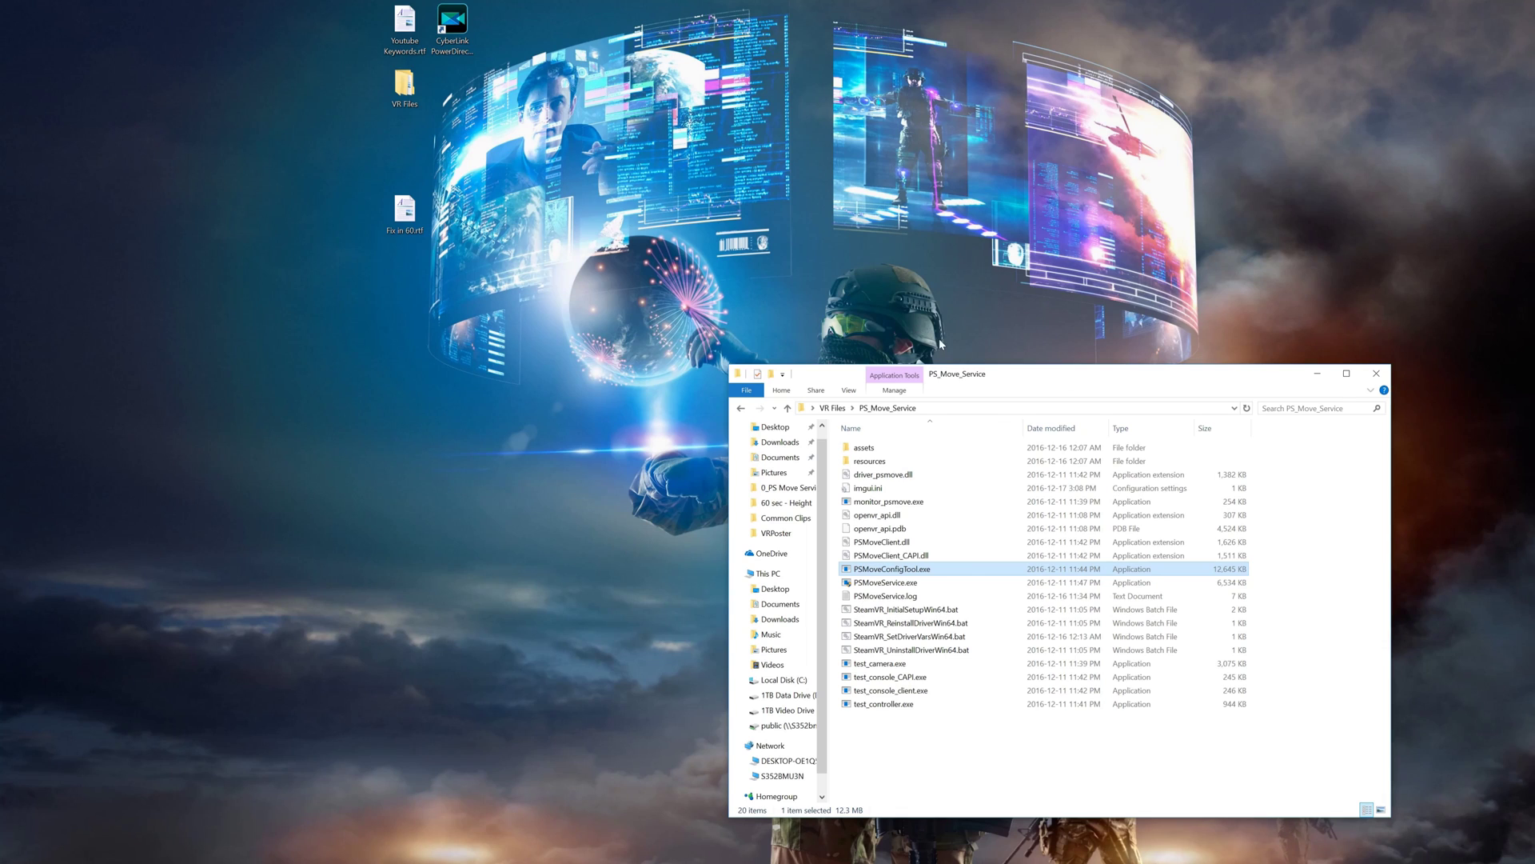
Step: Create a new text document in the C:\Program Files (x86)\Steam\config folder
left_click_drag(1002, 379, 785, 255)
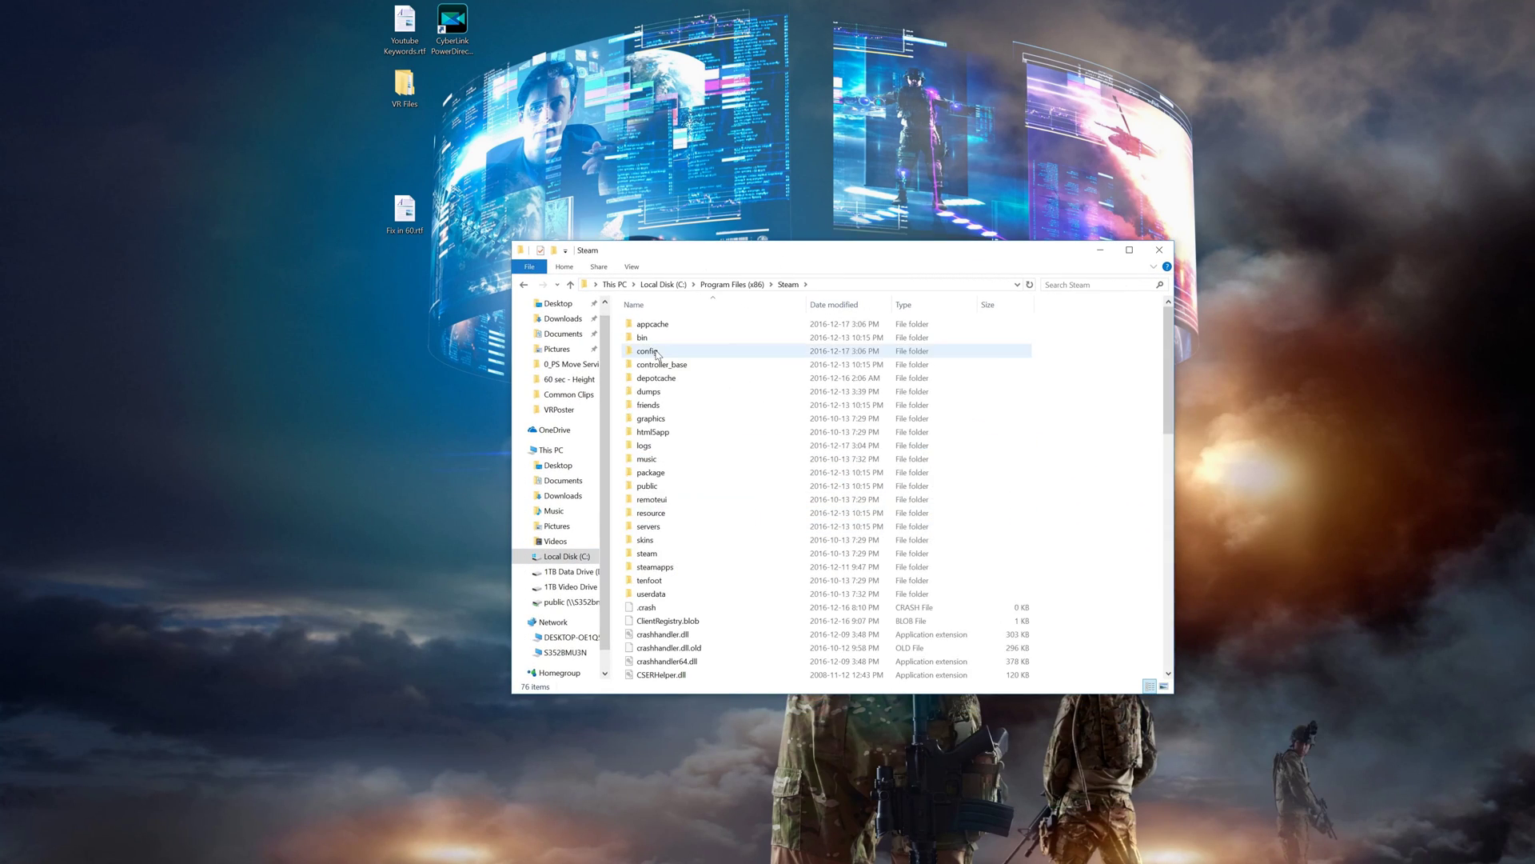
right_click(666, 628)
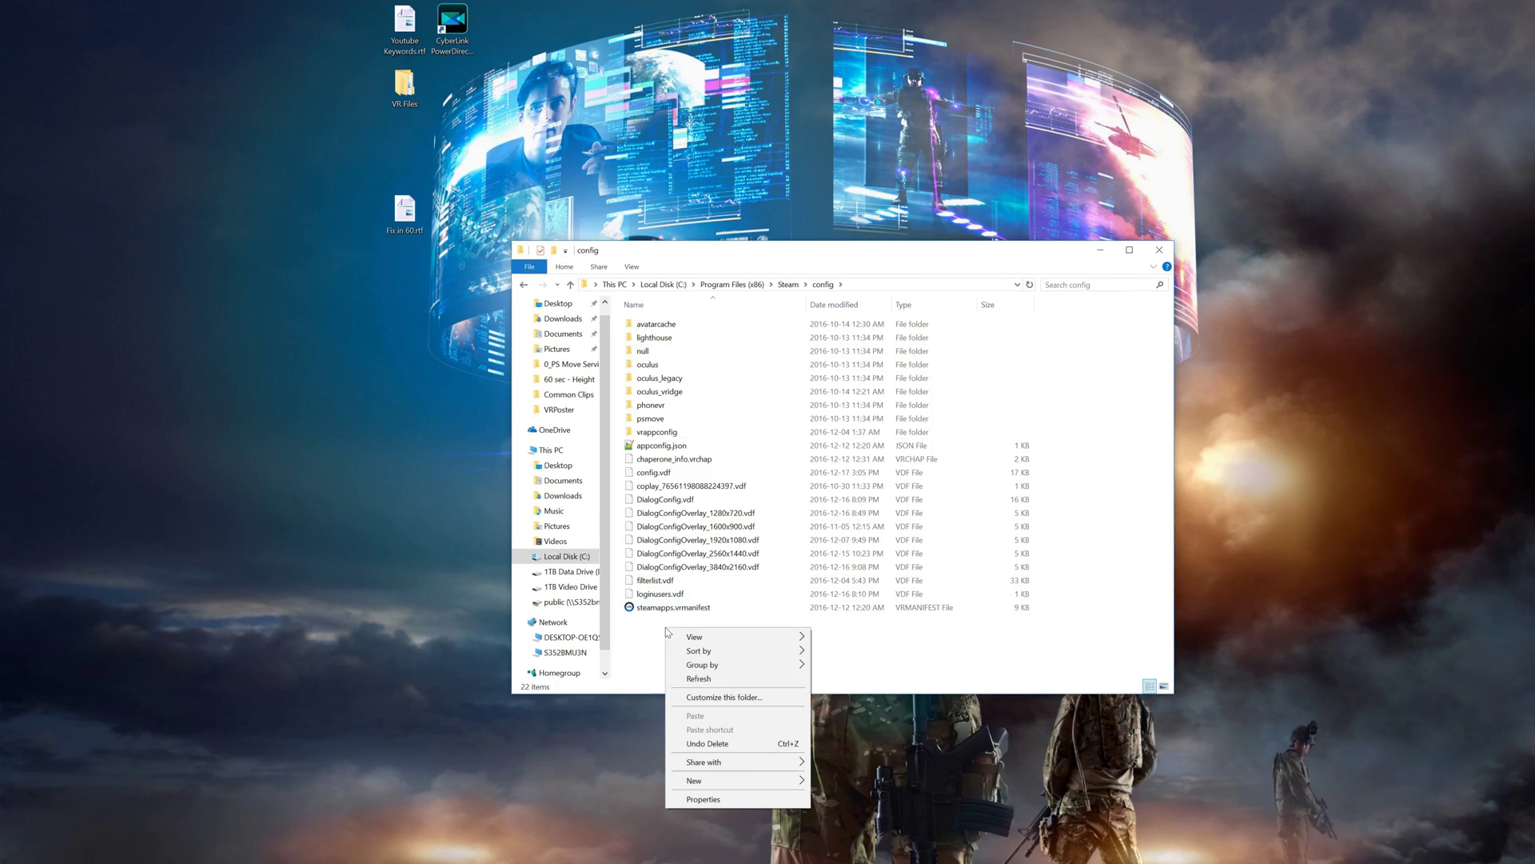
mouse_move(785, 788)
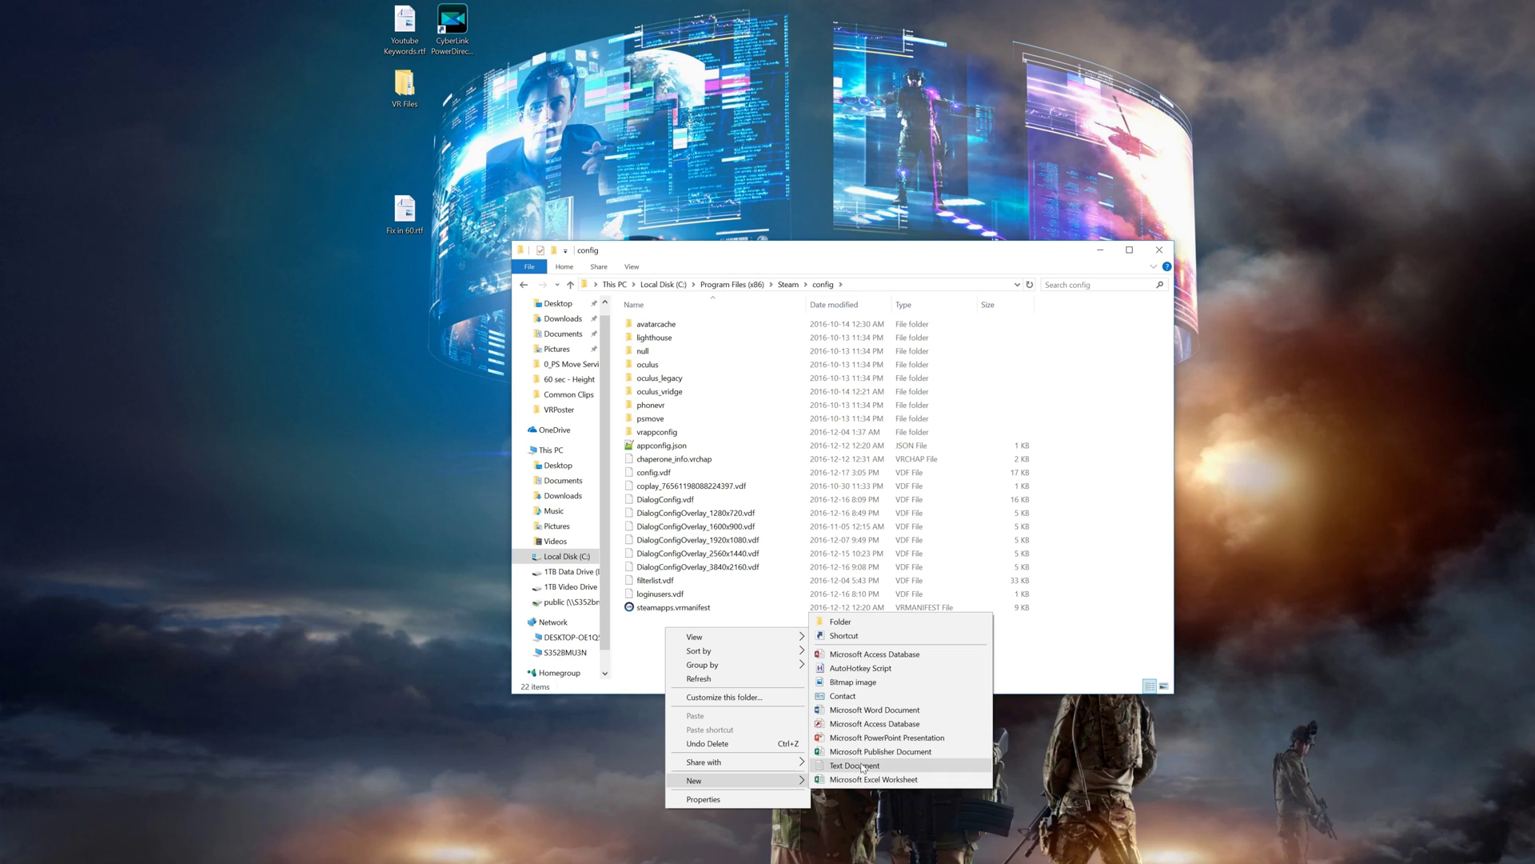
left_click(838, 756)
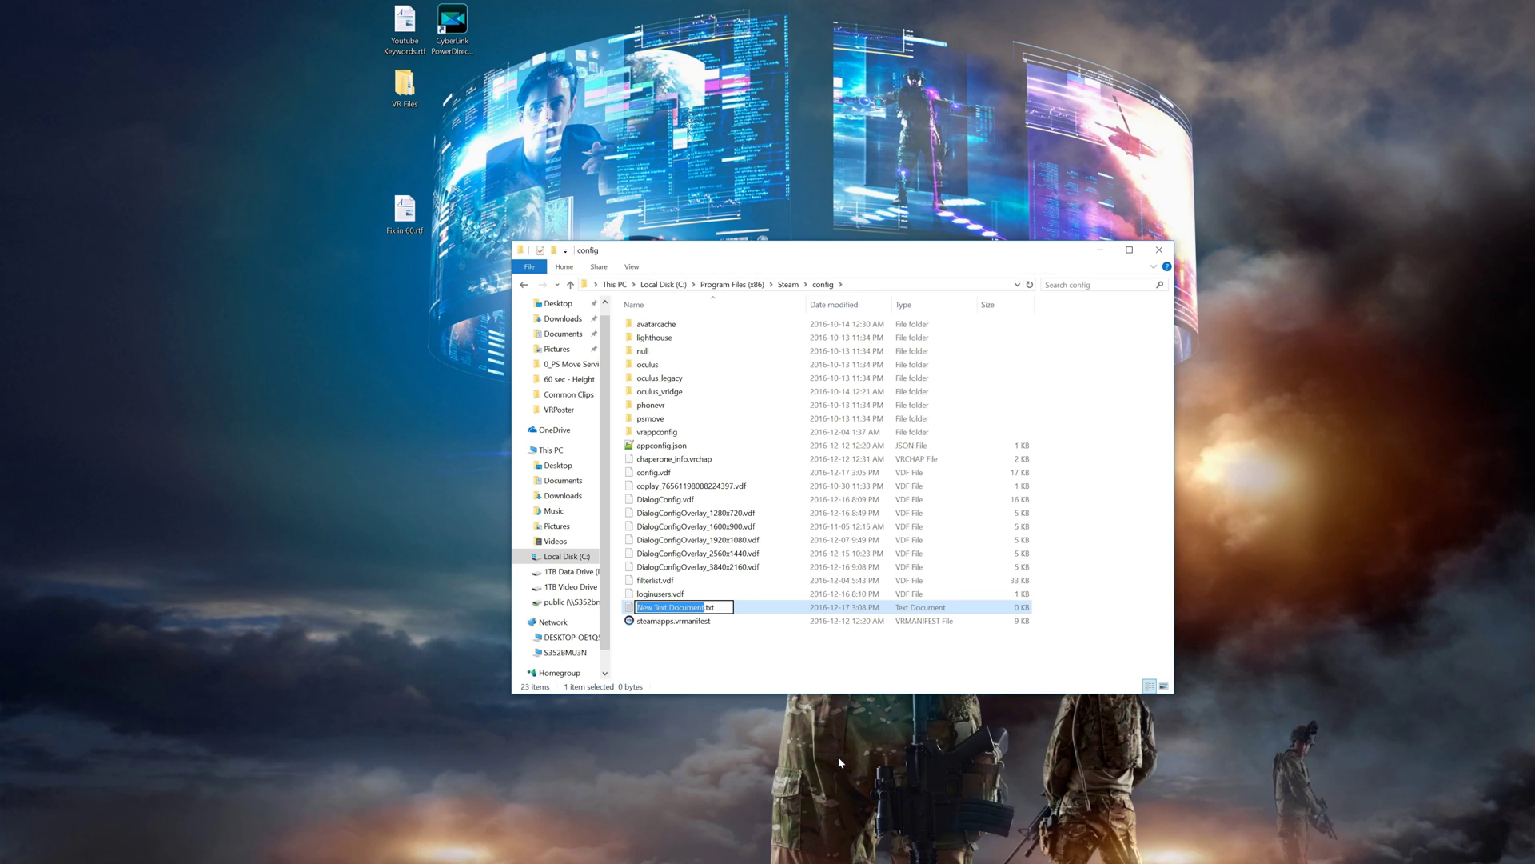
Step: Rename the new text document as steamvr.vrsettings, accepting the file extension change
type("steamvr")
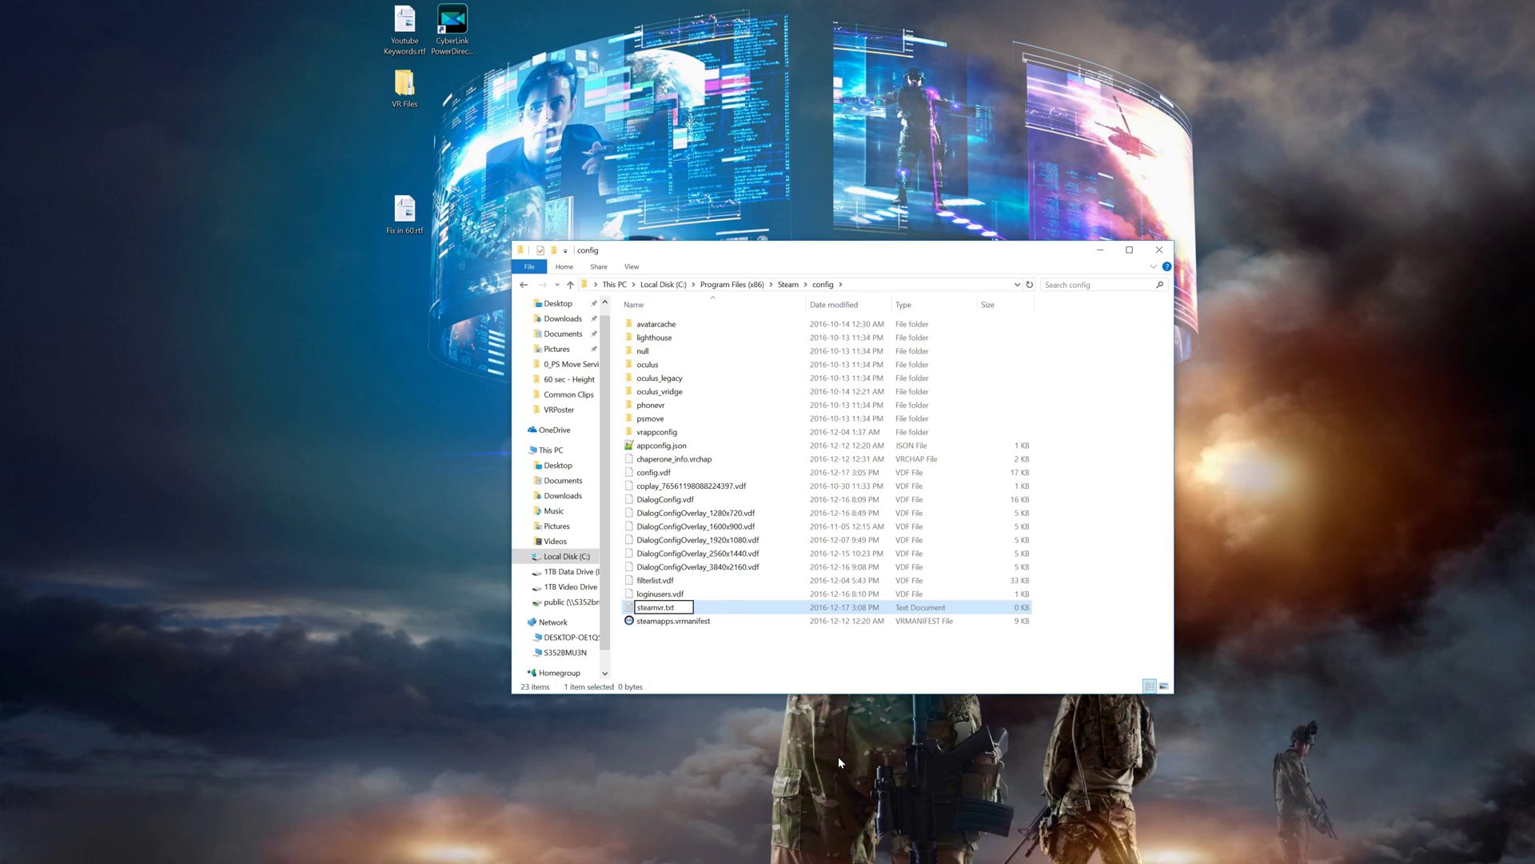
key("End")
key("BackSpace")
key("BackSpace")
key("BackSpace")
type("vrsettings")
key("Return")
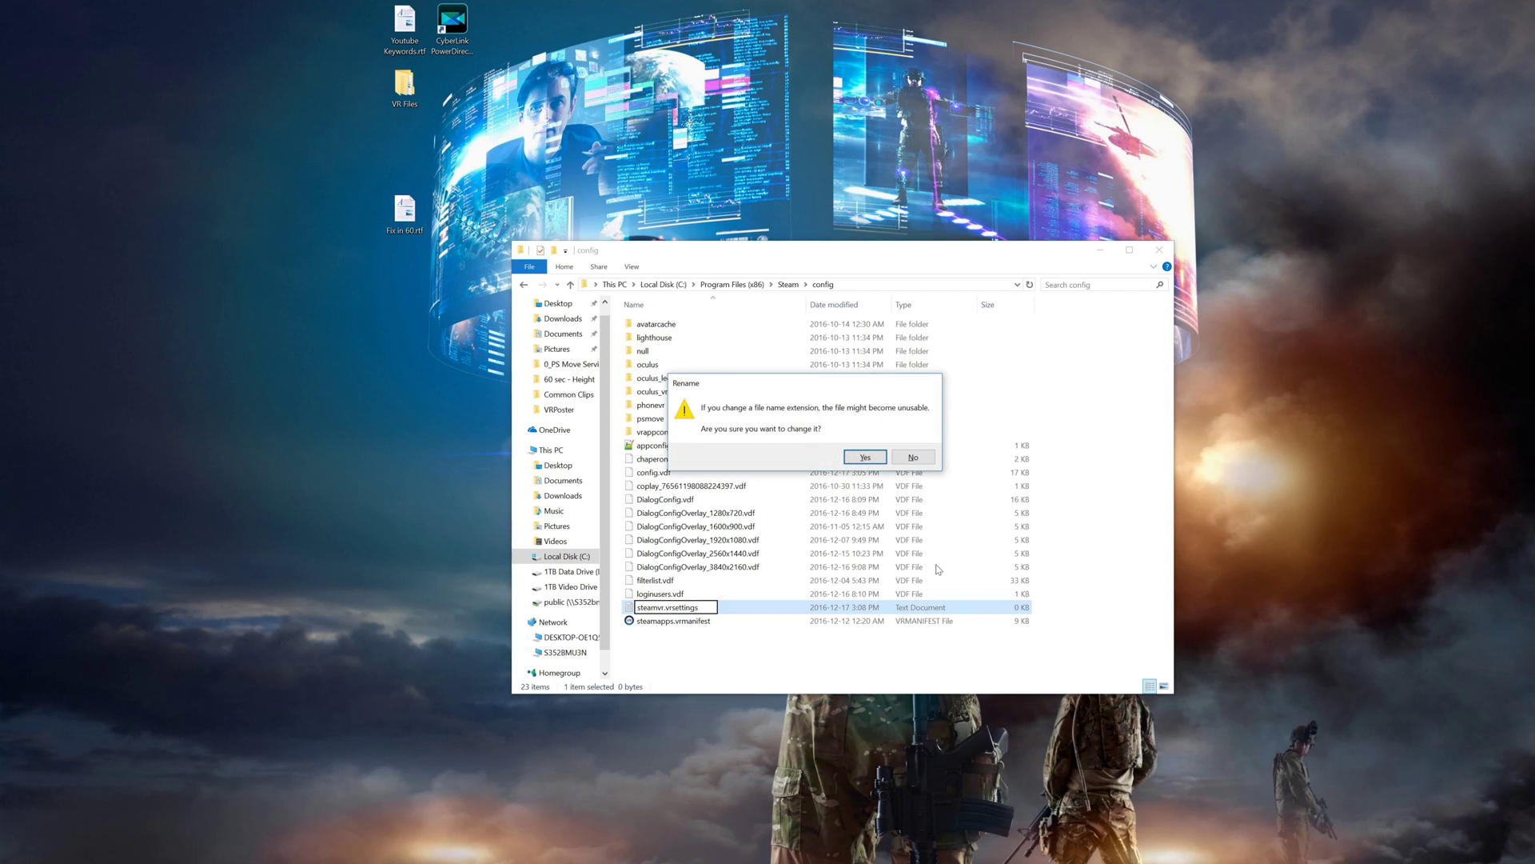
left_click(865, 457)
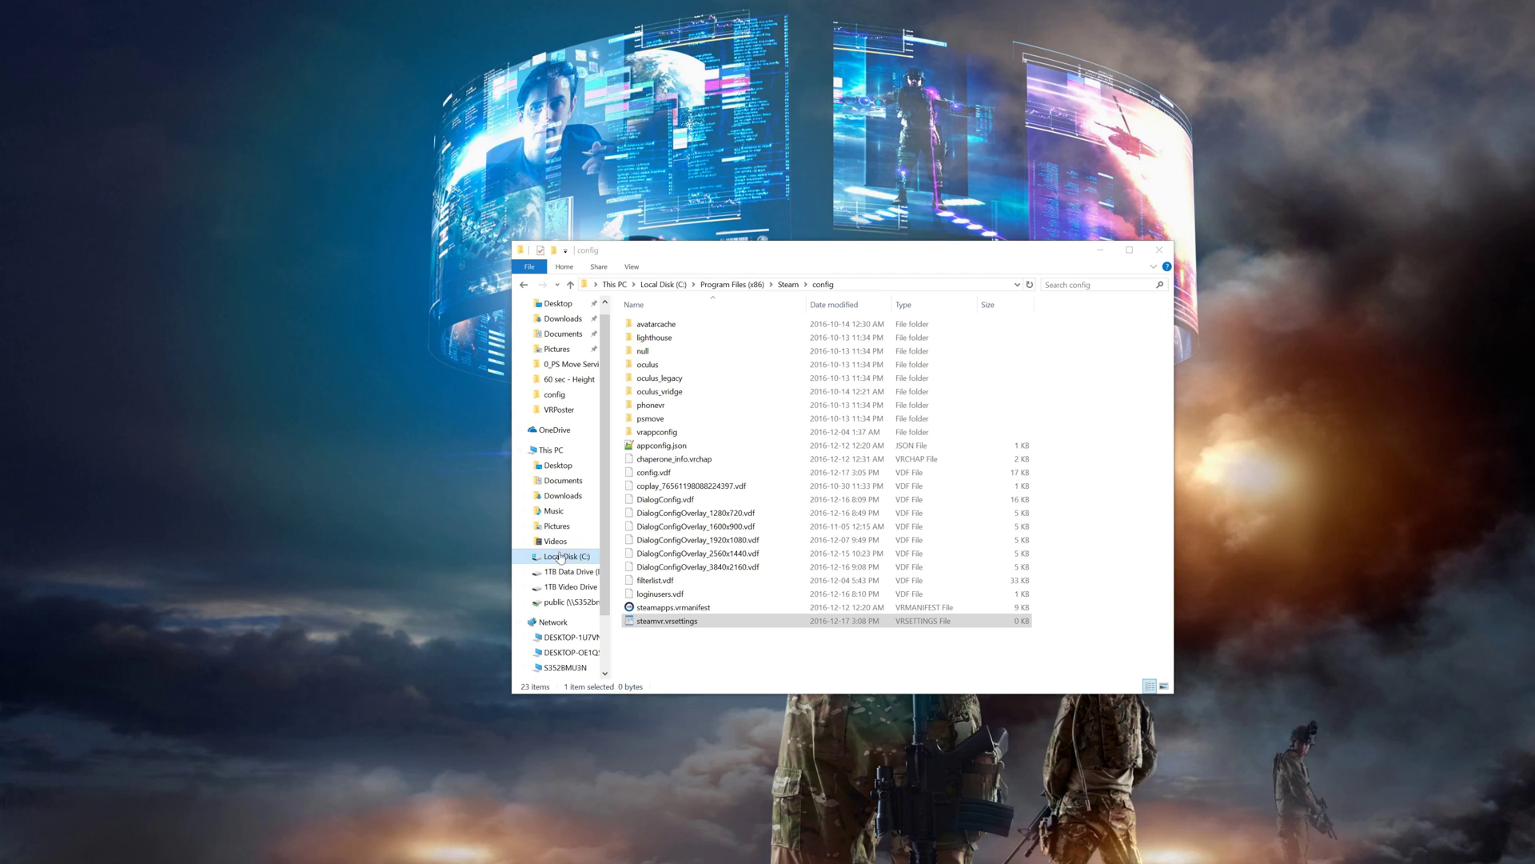
Step: Paste the prepared driver_vridge, psmove, psmove_settings and steamvr settings into steamvr.vrsettings, highlight the HMD serial filter and activateMultipleDrivers entries, and save the file
left_click(683, 623)
double_click(682, 623)
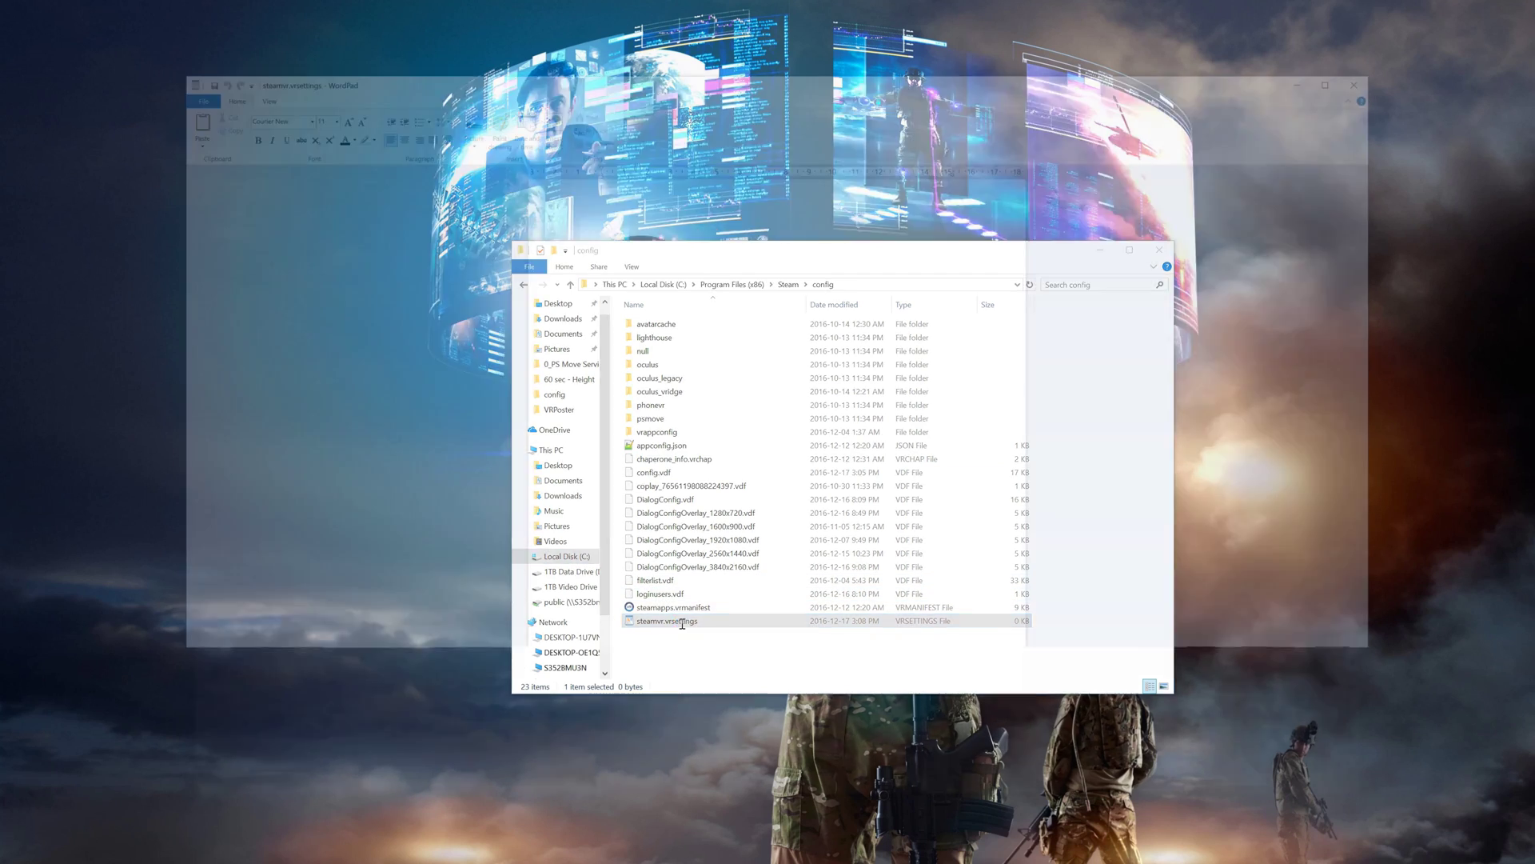
key("ctrl+v")
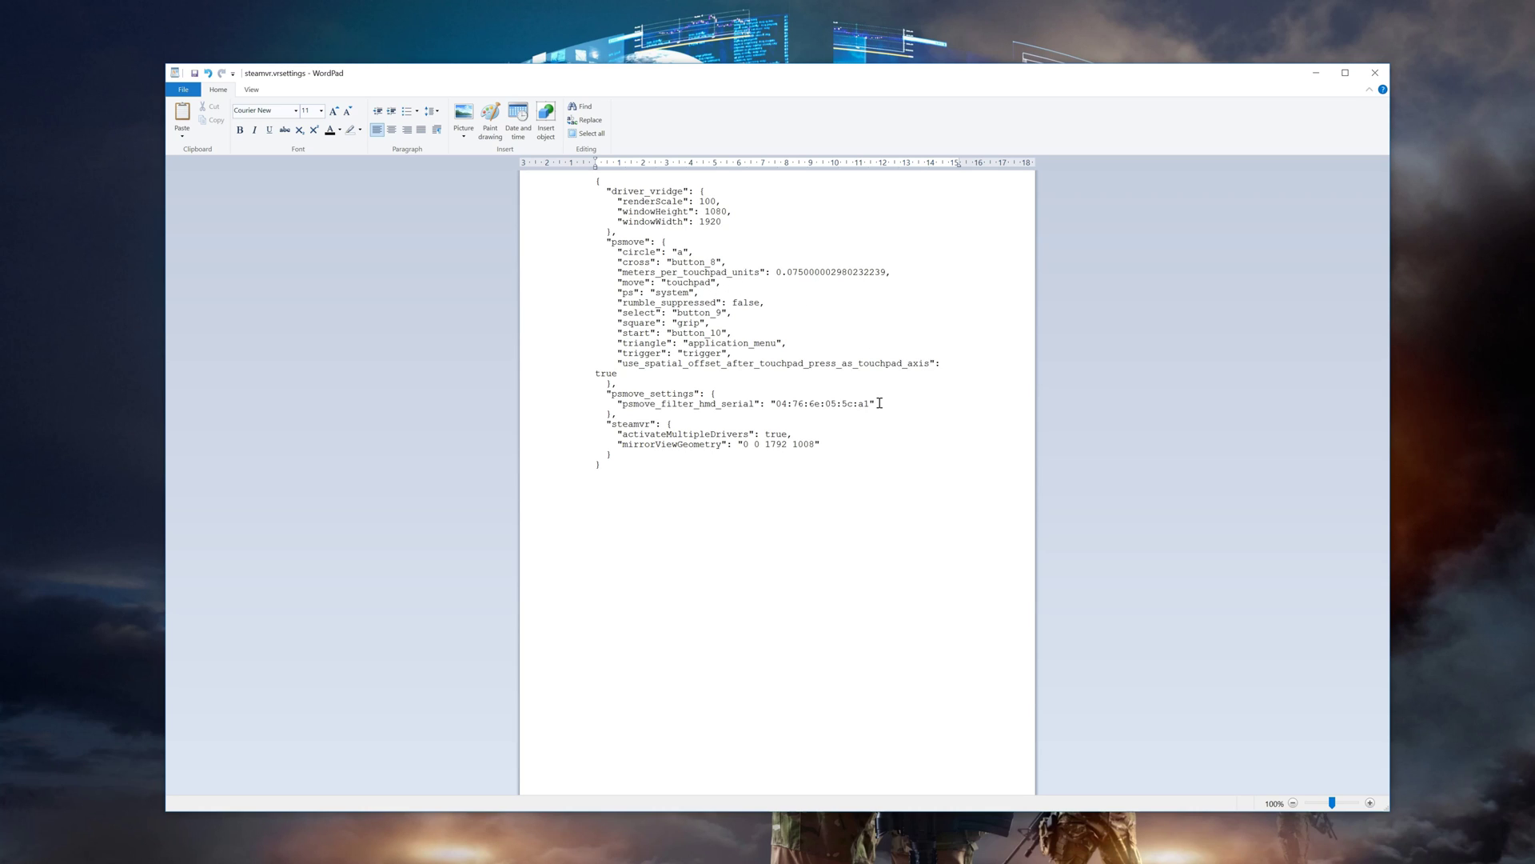
left_click_drag(880, 403, 598, 392)
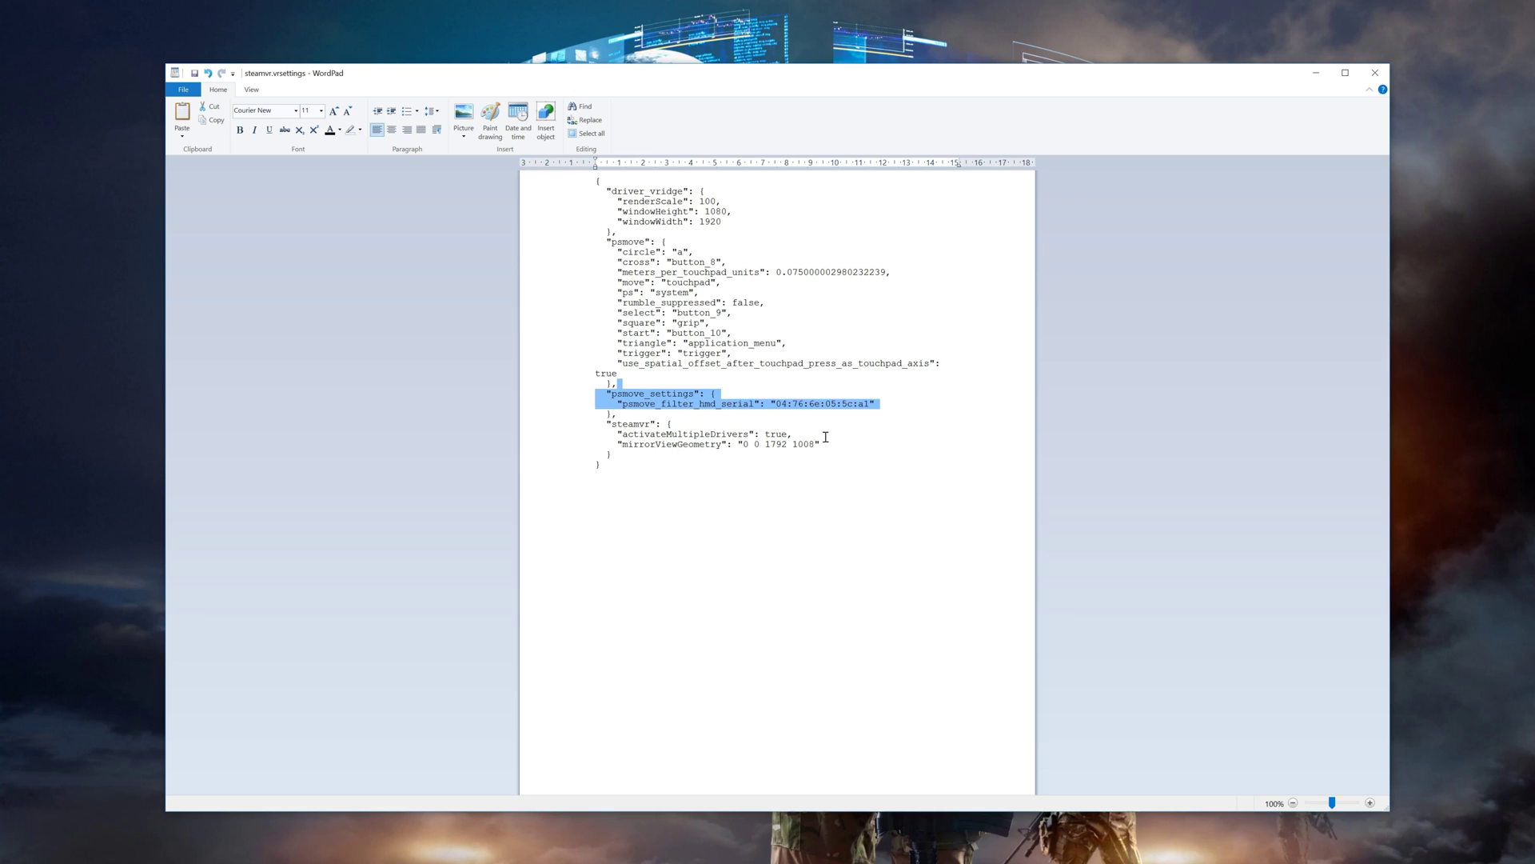
left_click_drag(799, 434, 616, 427)
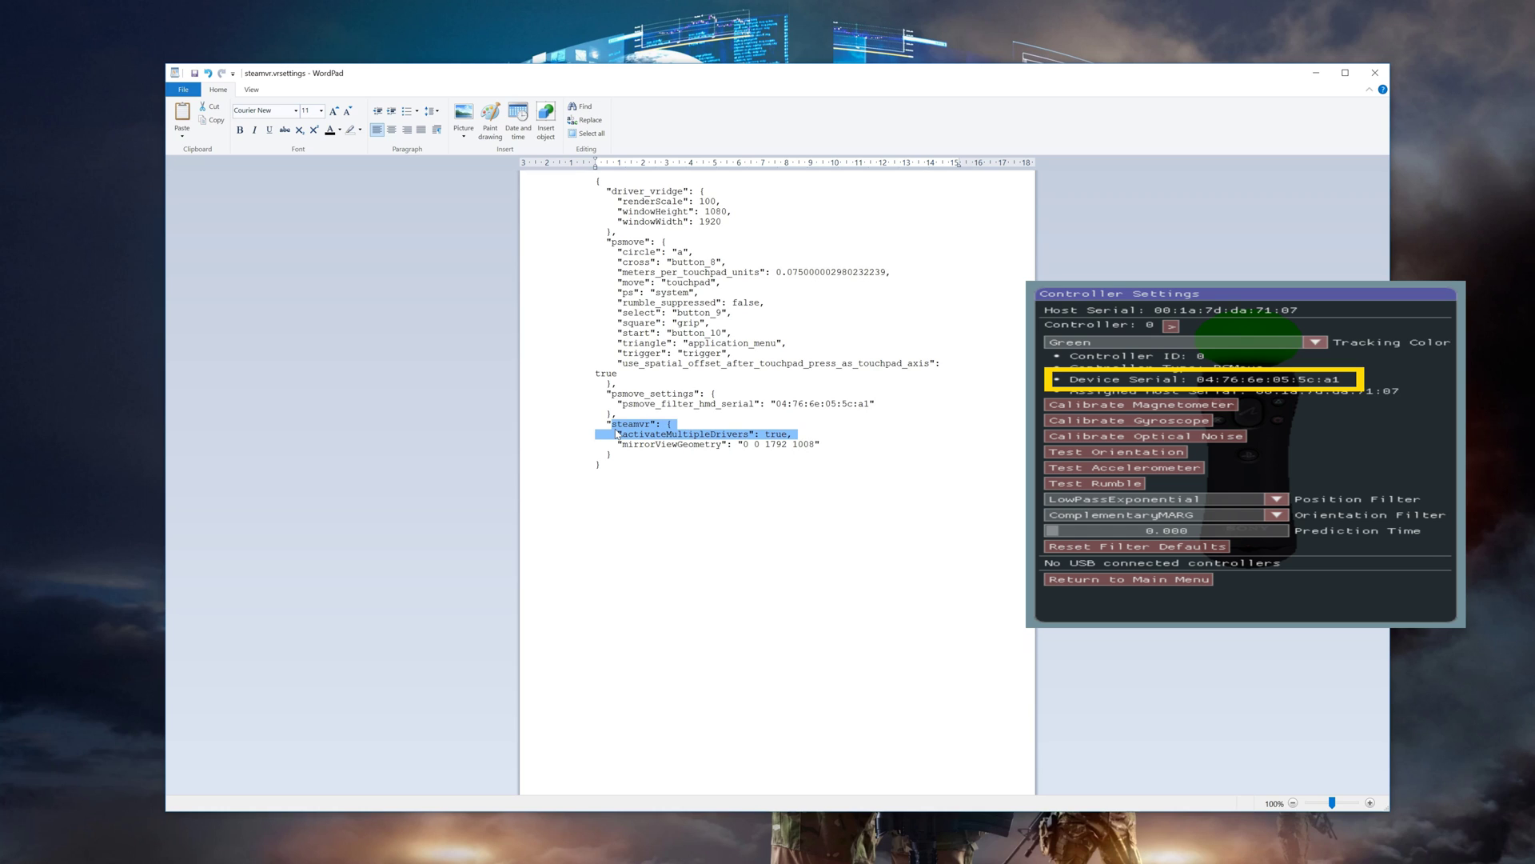
left_click(183, 92)
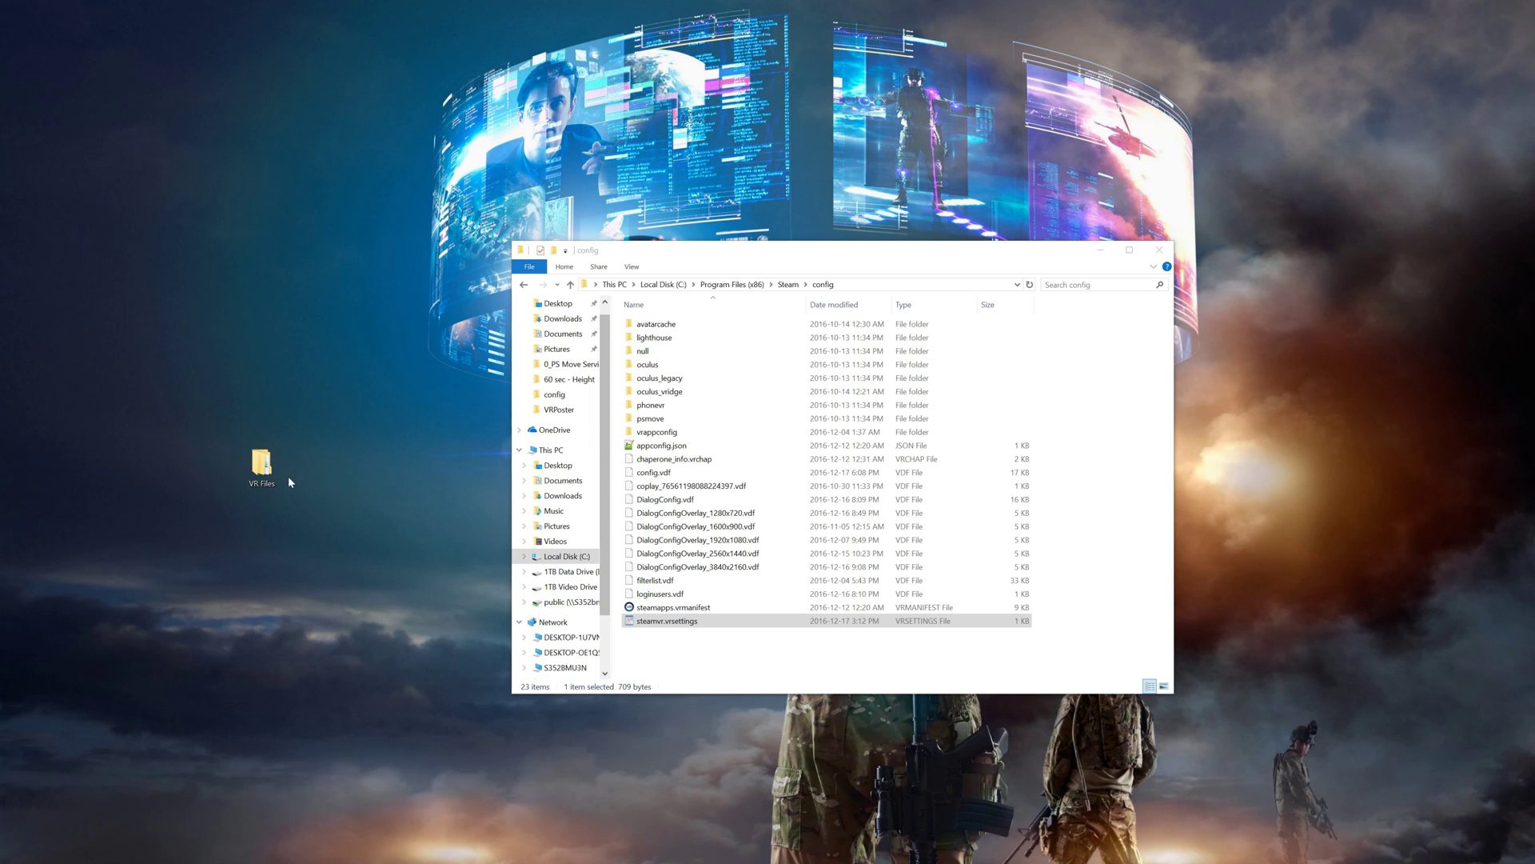
Step: Run SteamVR_ReinstallDriverWin64.bat from the PS_Move_Service folder in VR Files and dismiss its console
double_click(252, 473)
double_click(702, 373)
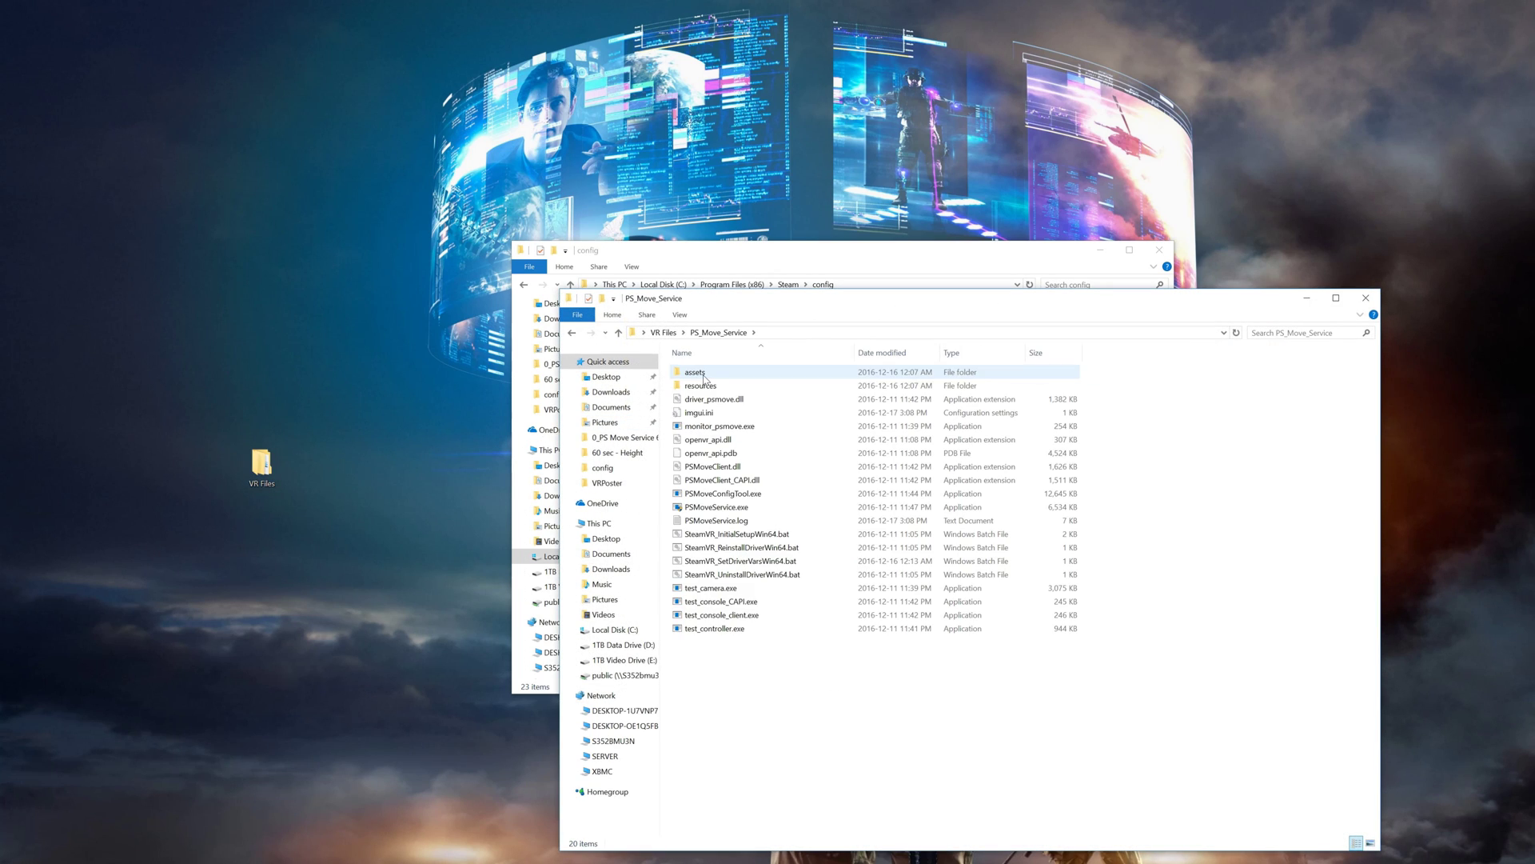
double_click(745, 549)
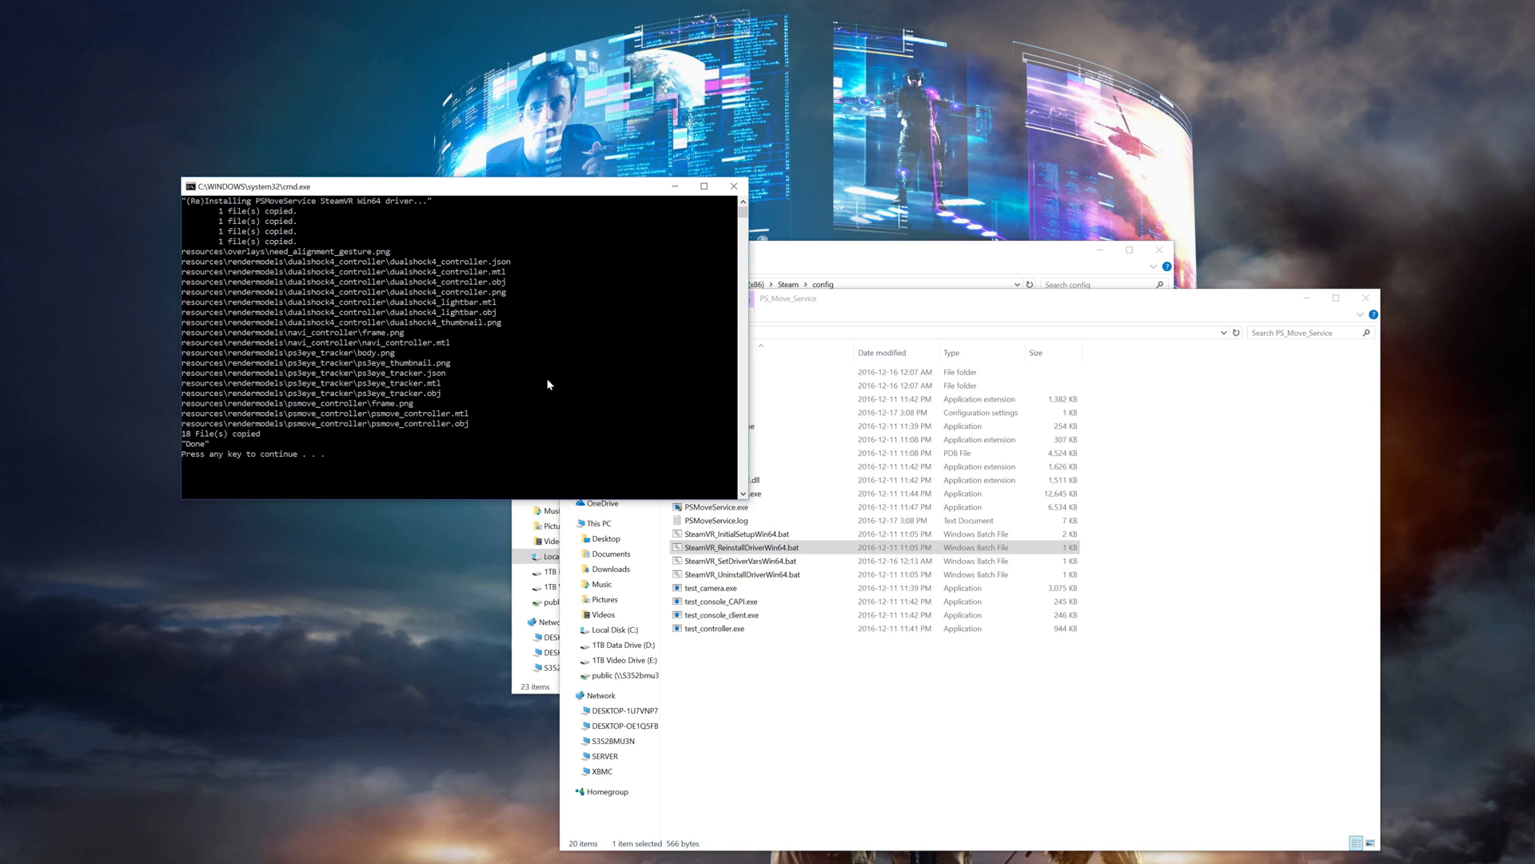
key("Return")
Step: Go from the Steam config folder to the PSMoveService folder under AppData\Roaming in the user's profile on drive C
left_click(778, 256)
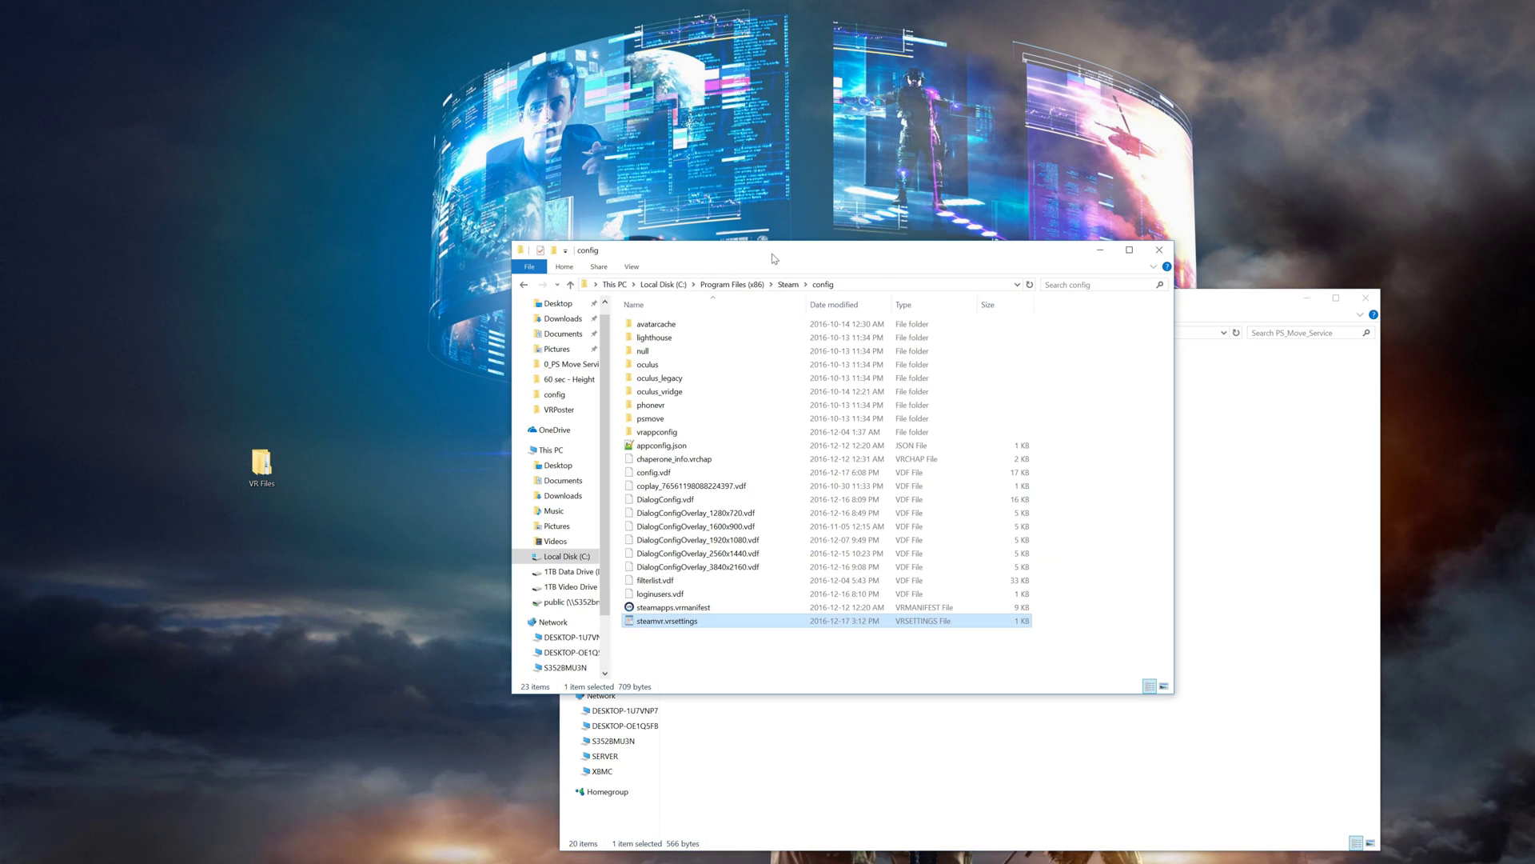
left_click(562, 557)
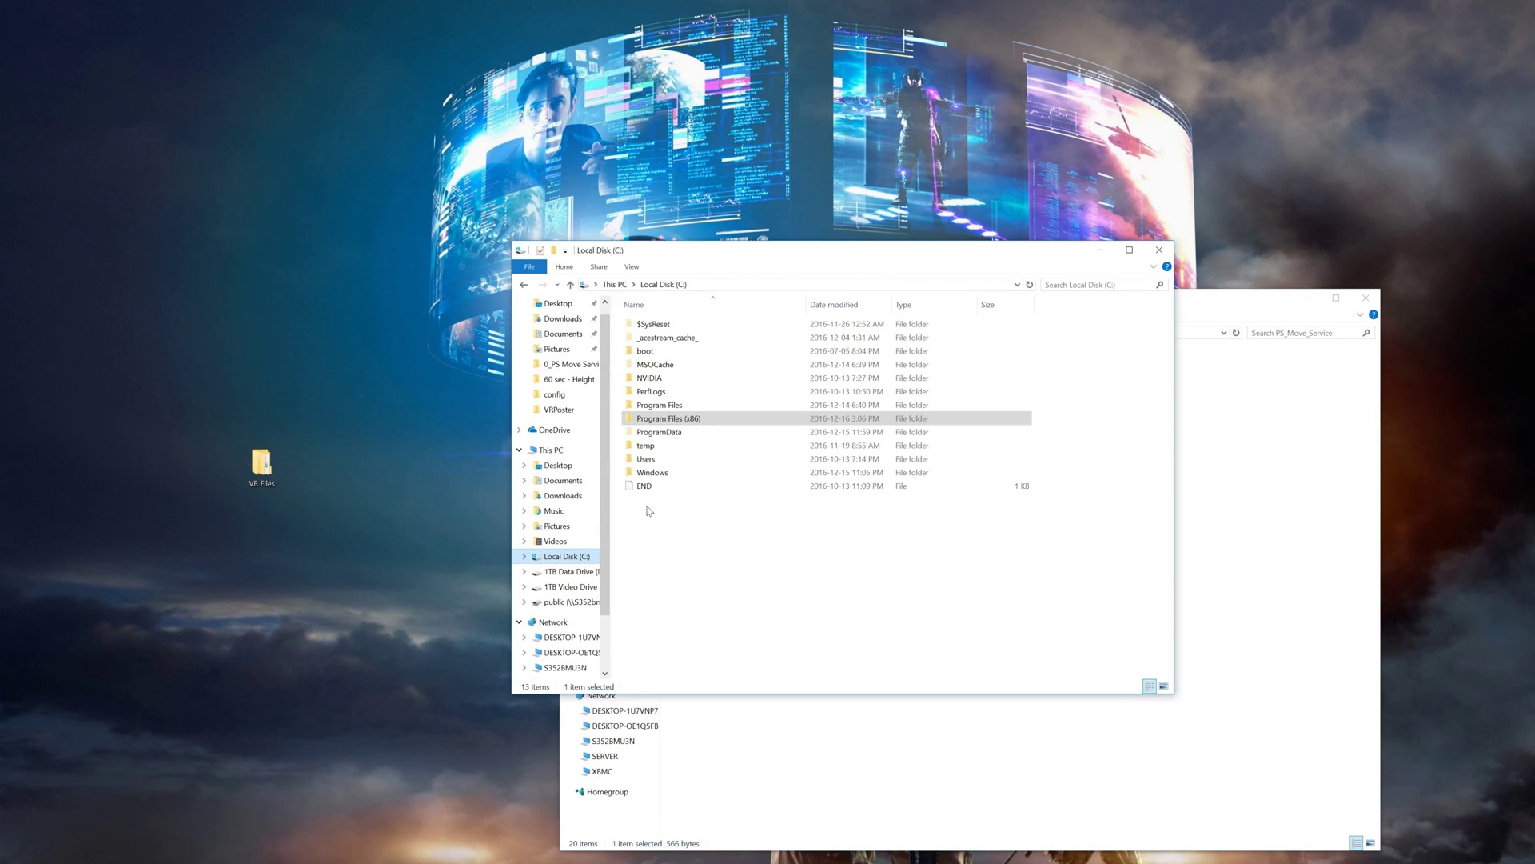
double_click(648, 466)
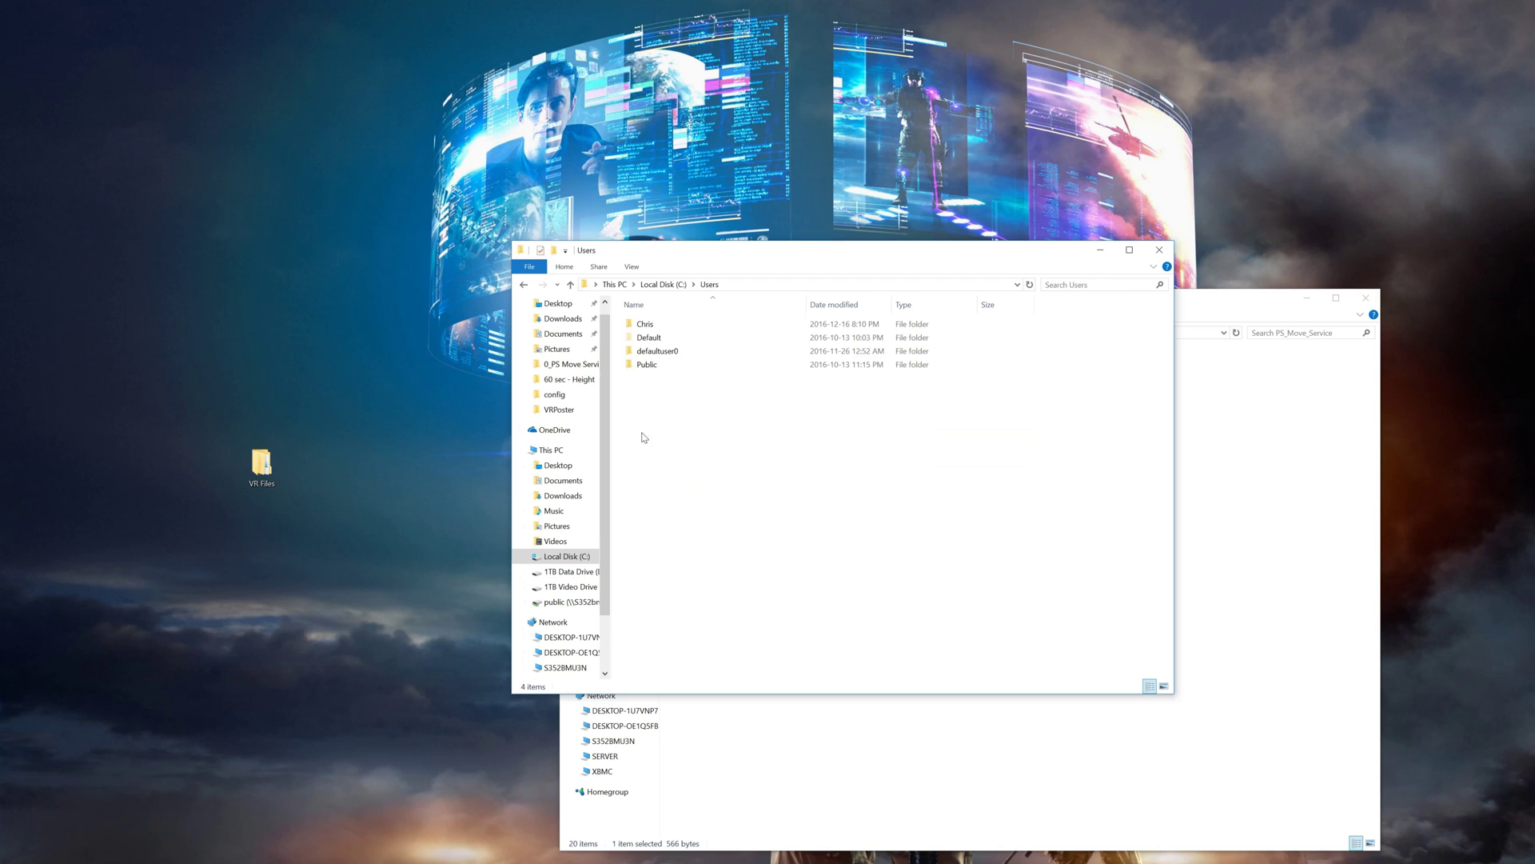
double_click(647, 325)
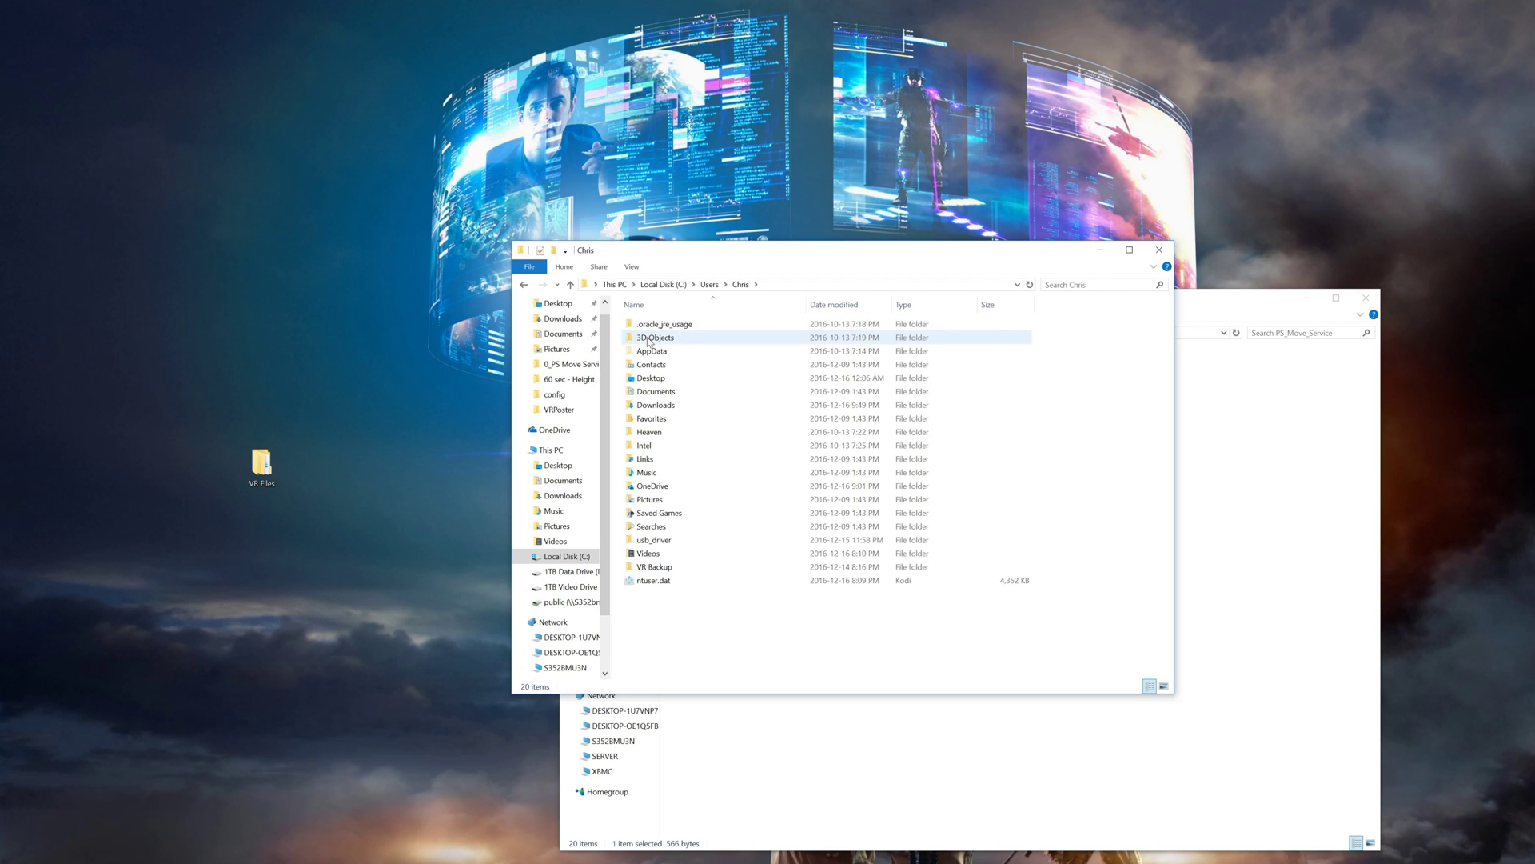
double_click(651, 352)
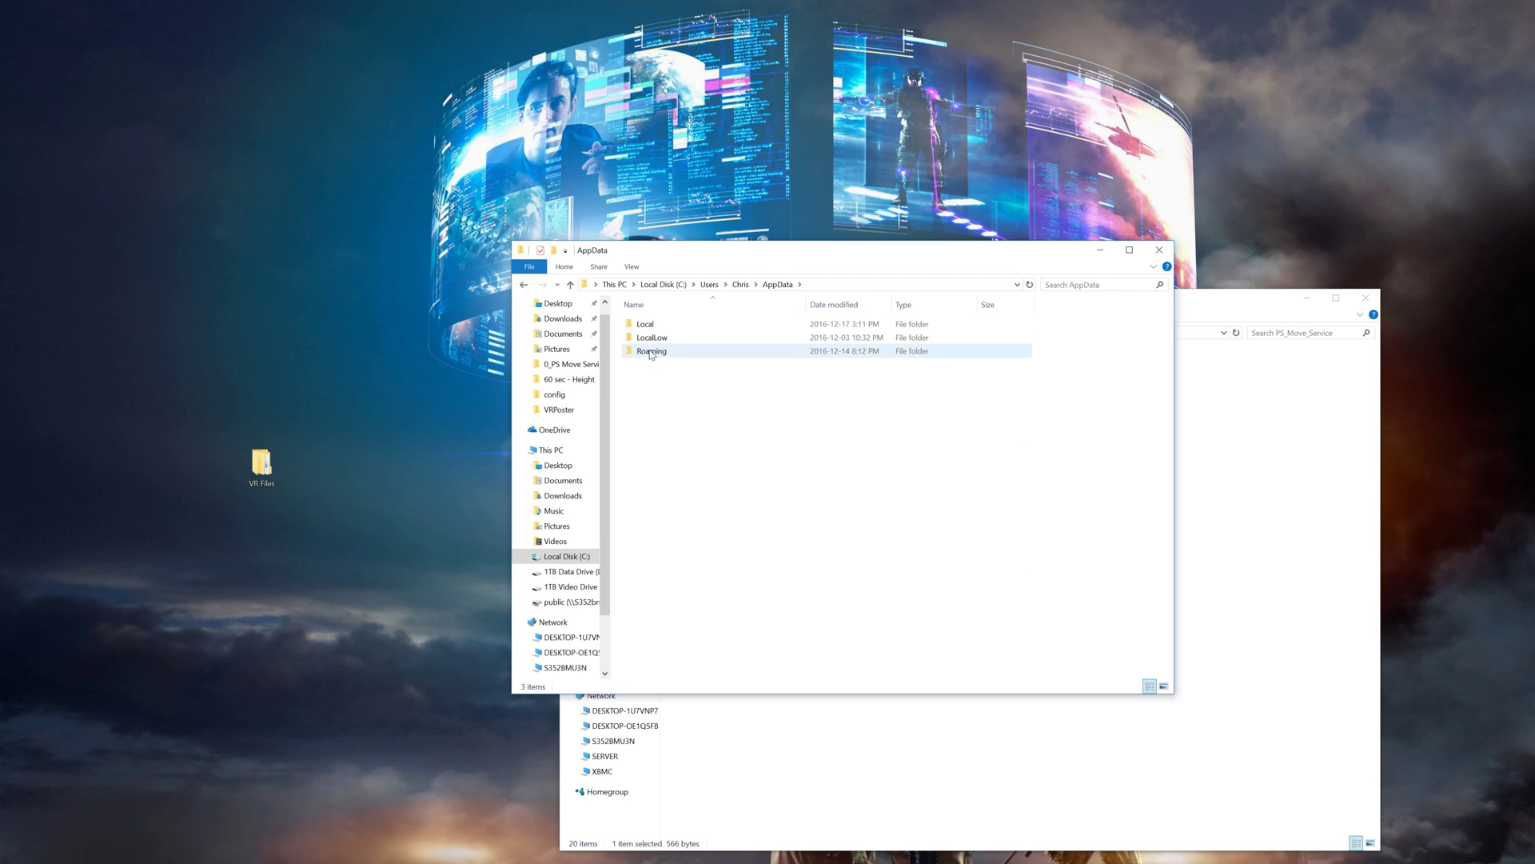
double_click(651, 353)
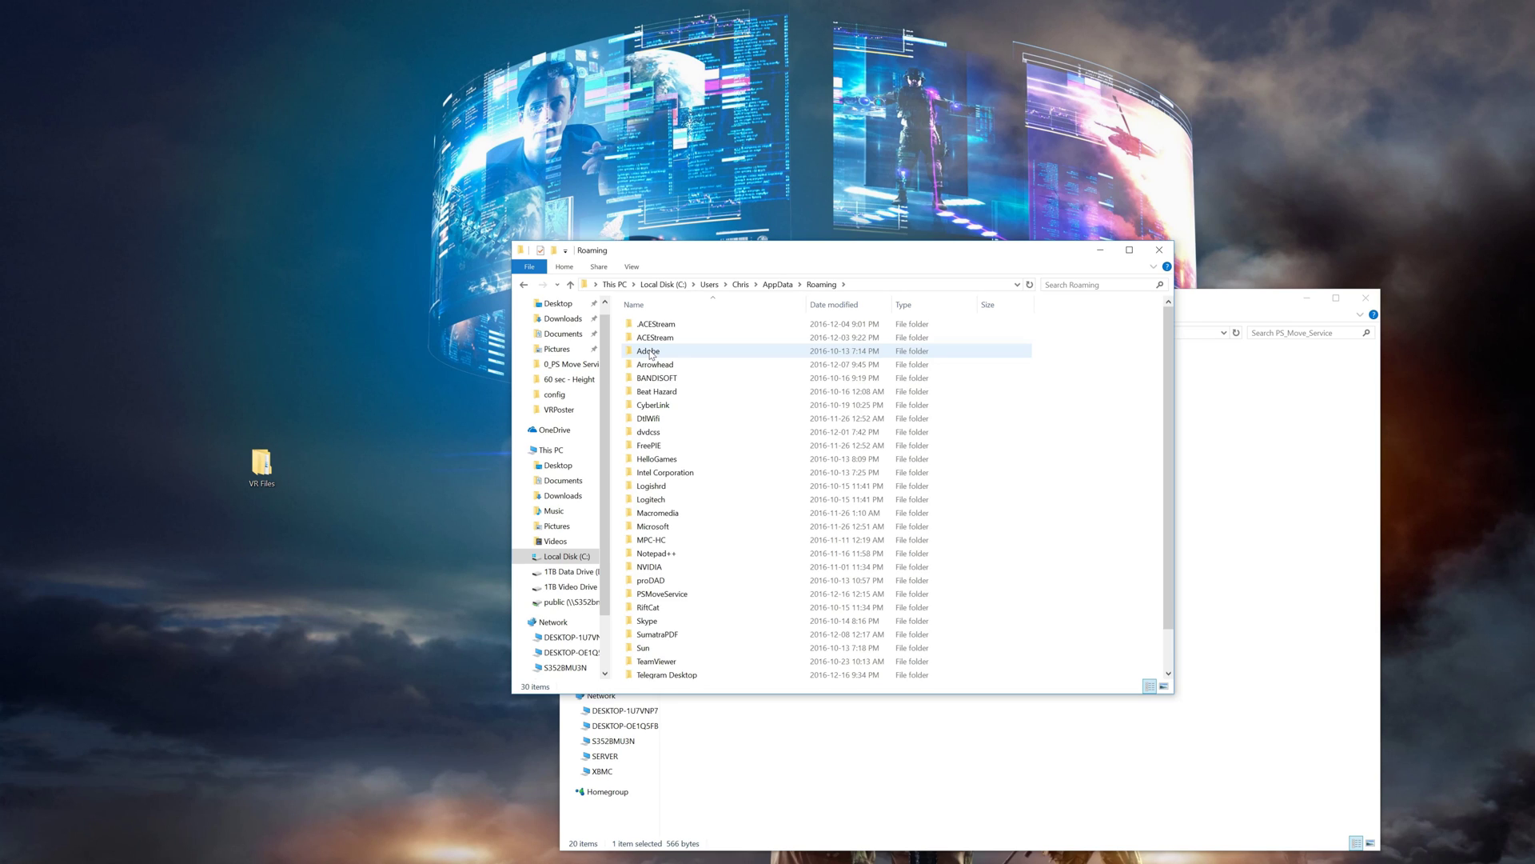
scroll(651, 354, "down", 1)
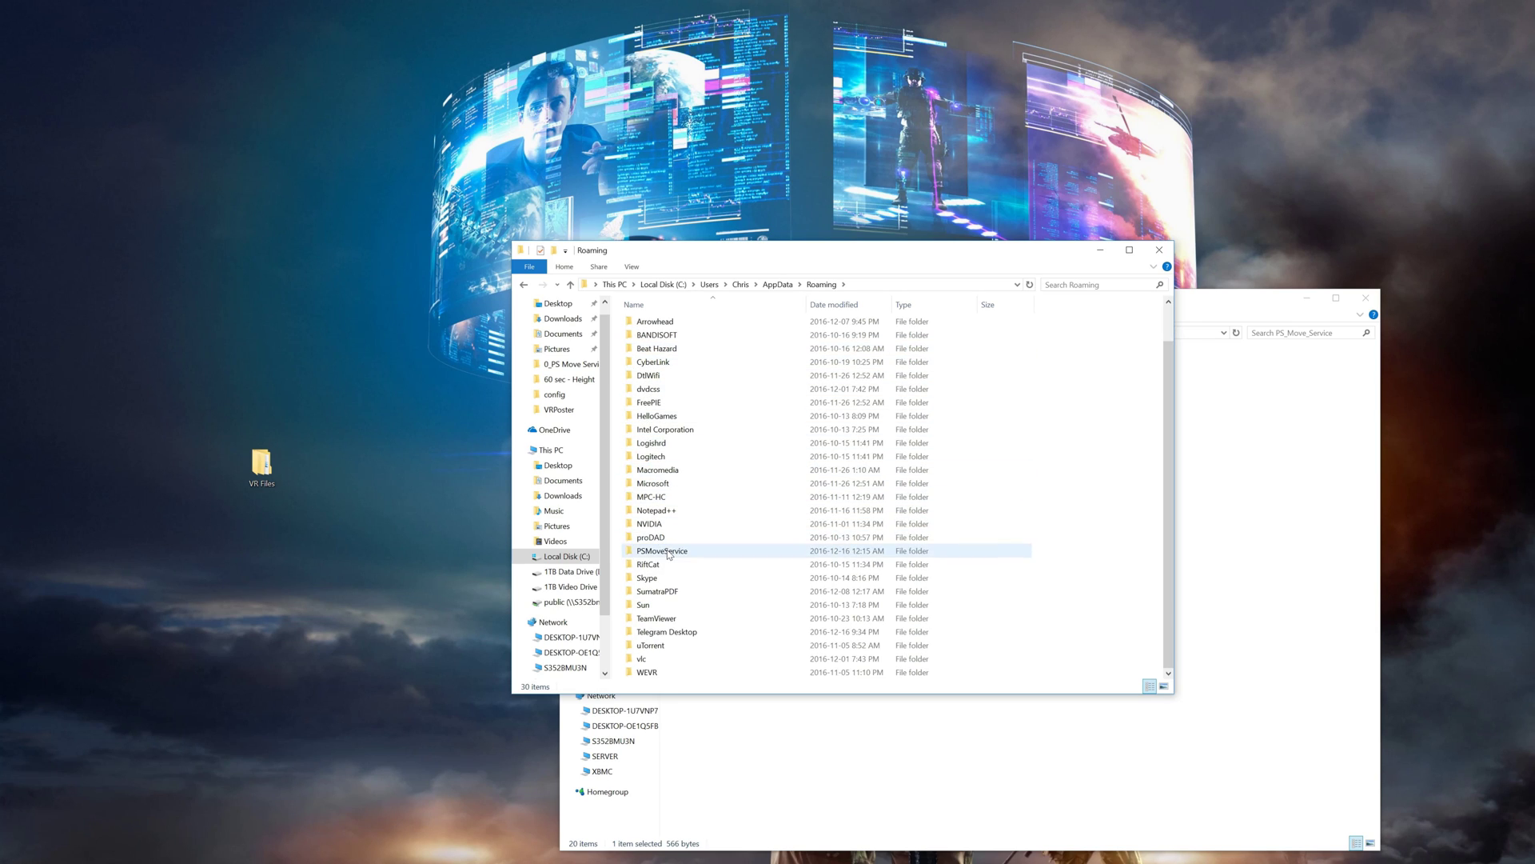
double_click(667, 550)
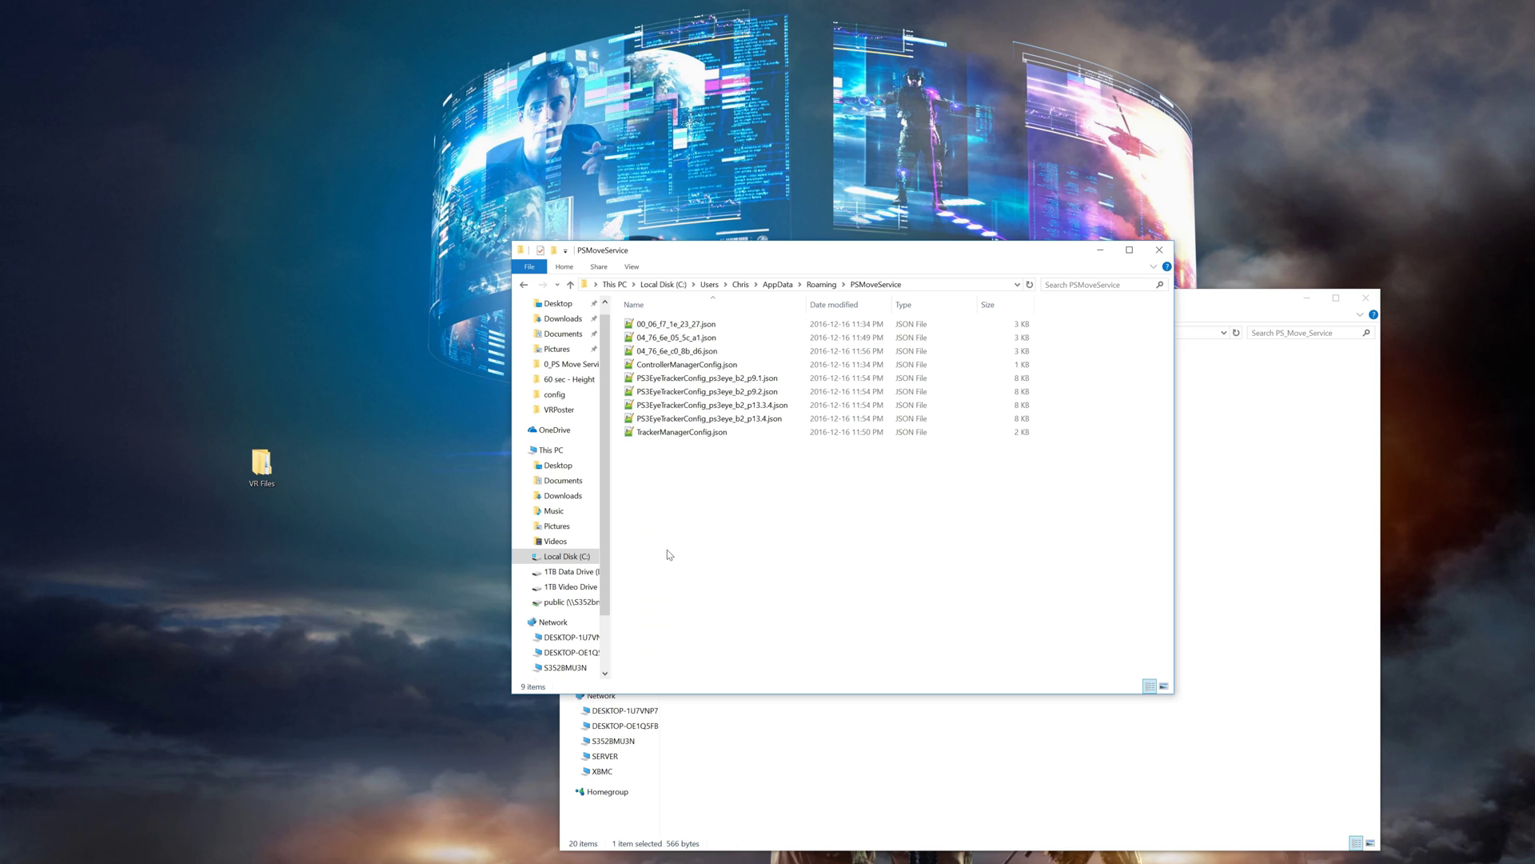
Step: Set disable_roi to "False" in TrackerManagerConfig.json, save the file, and close the editor and the PSMoveService folder
left_click(698, 435)
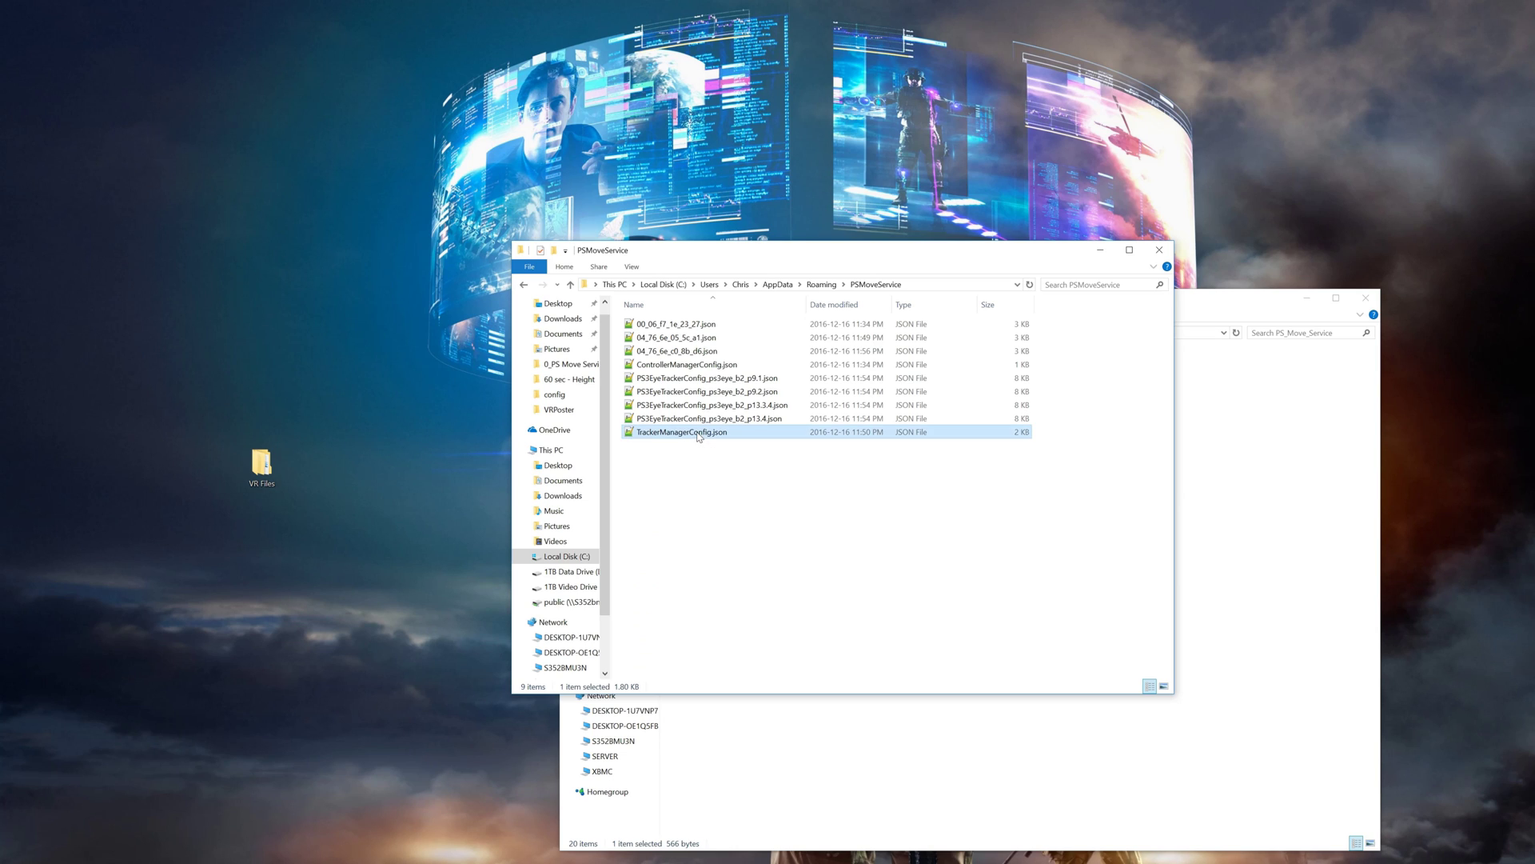
double_click(698, 435)
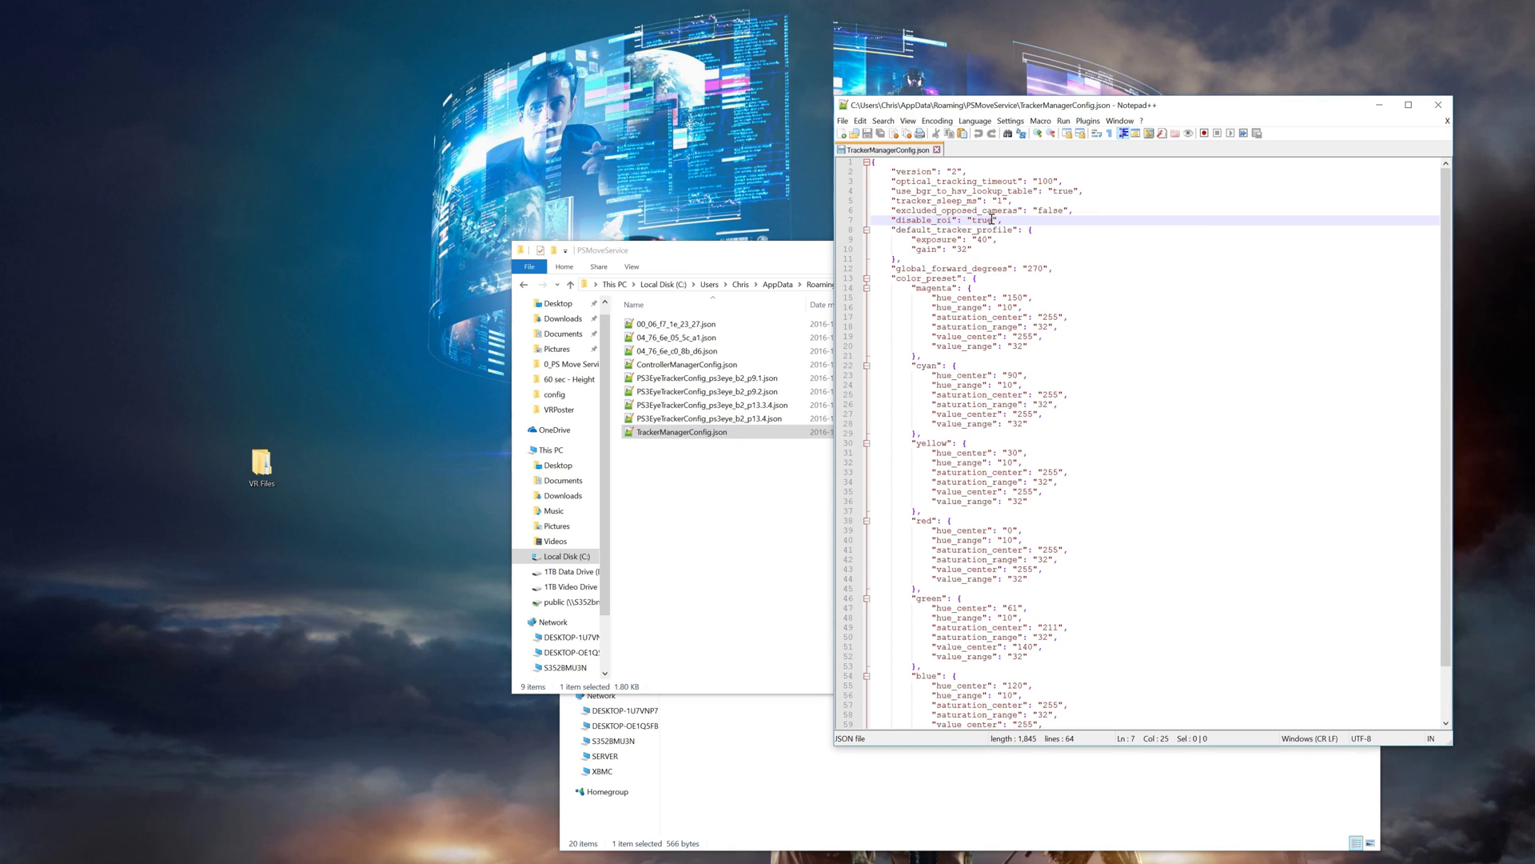
double_click(975, 220)
type("Fals")
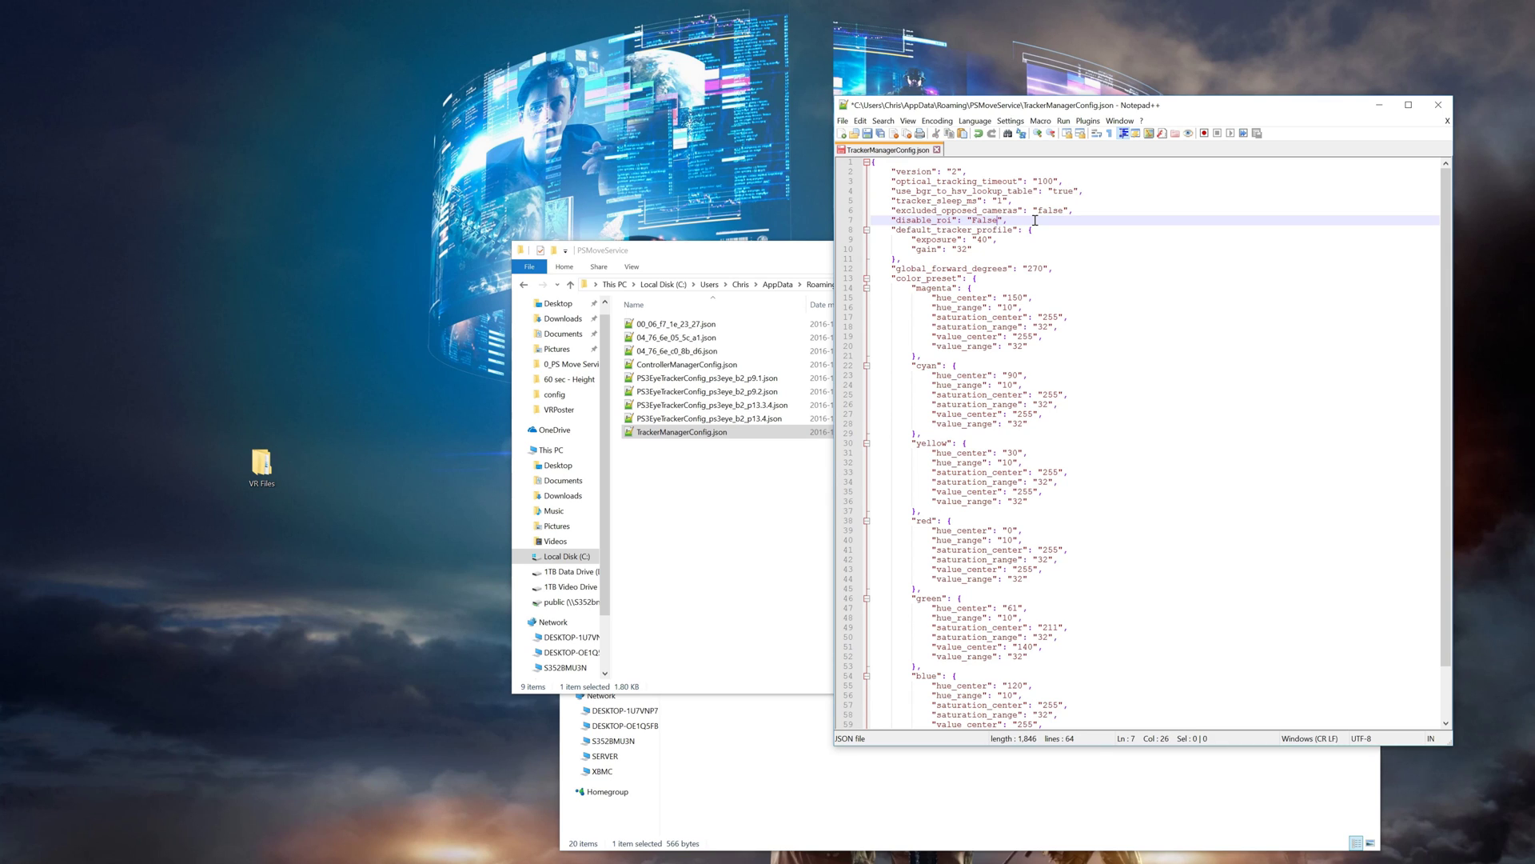
left_click(843, 121)
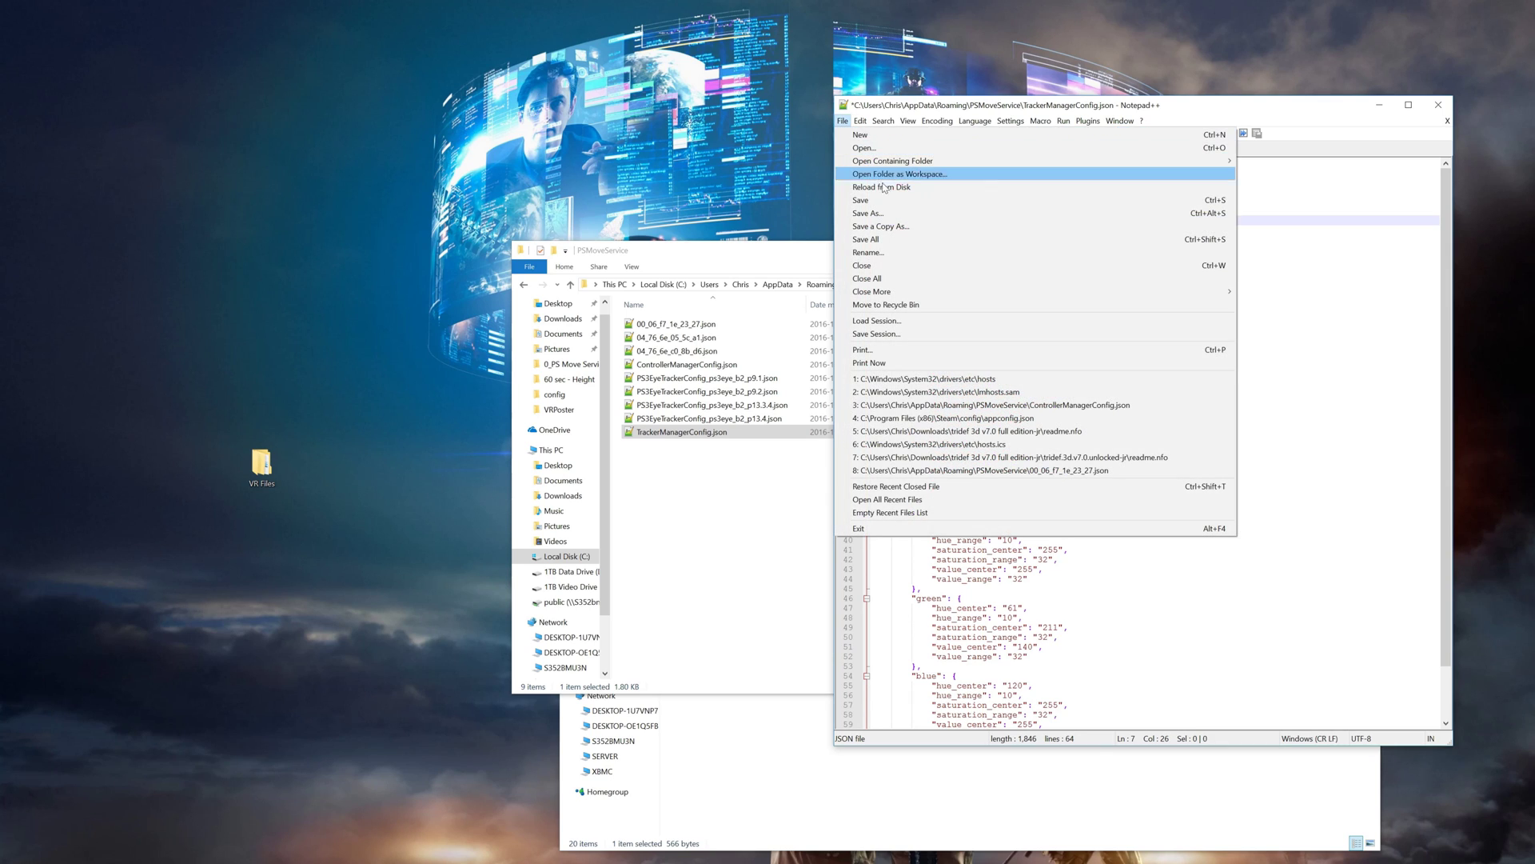
left_click(895, 204)
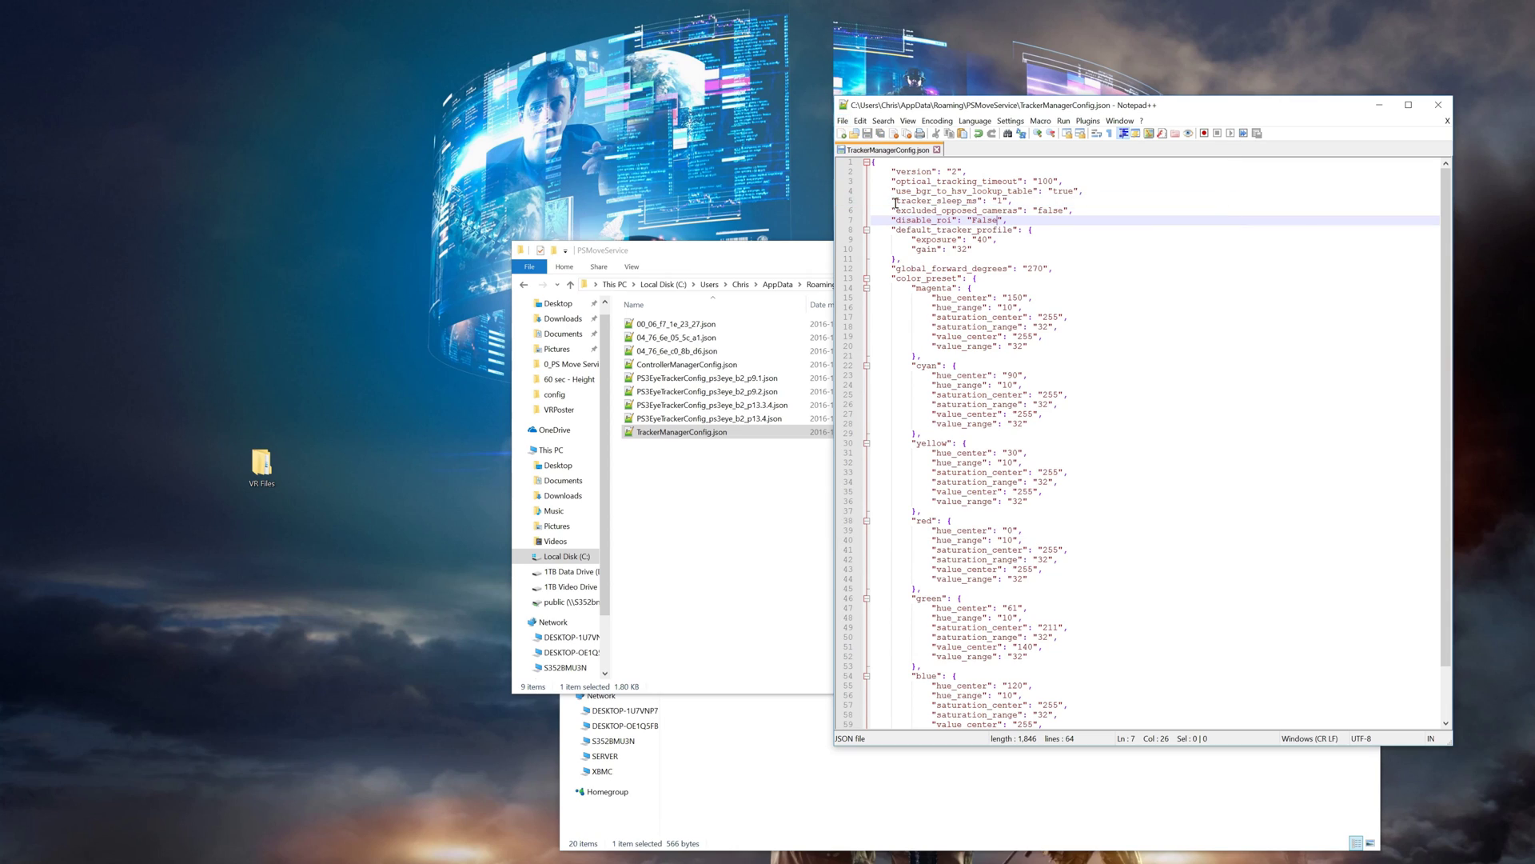
left_click(1440, 105)
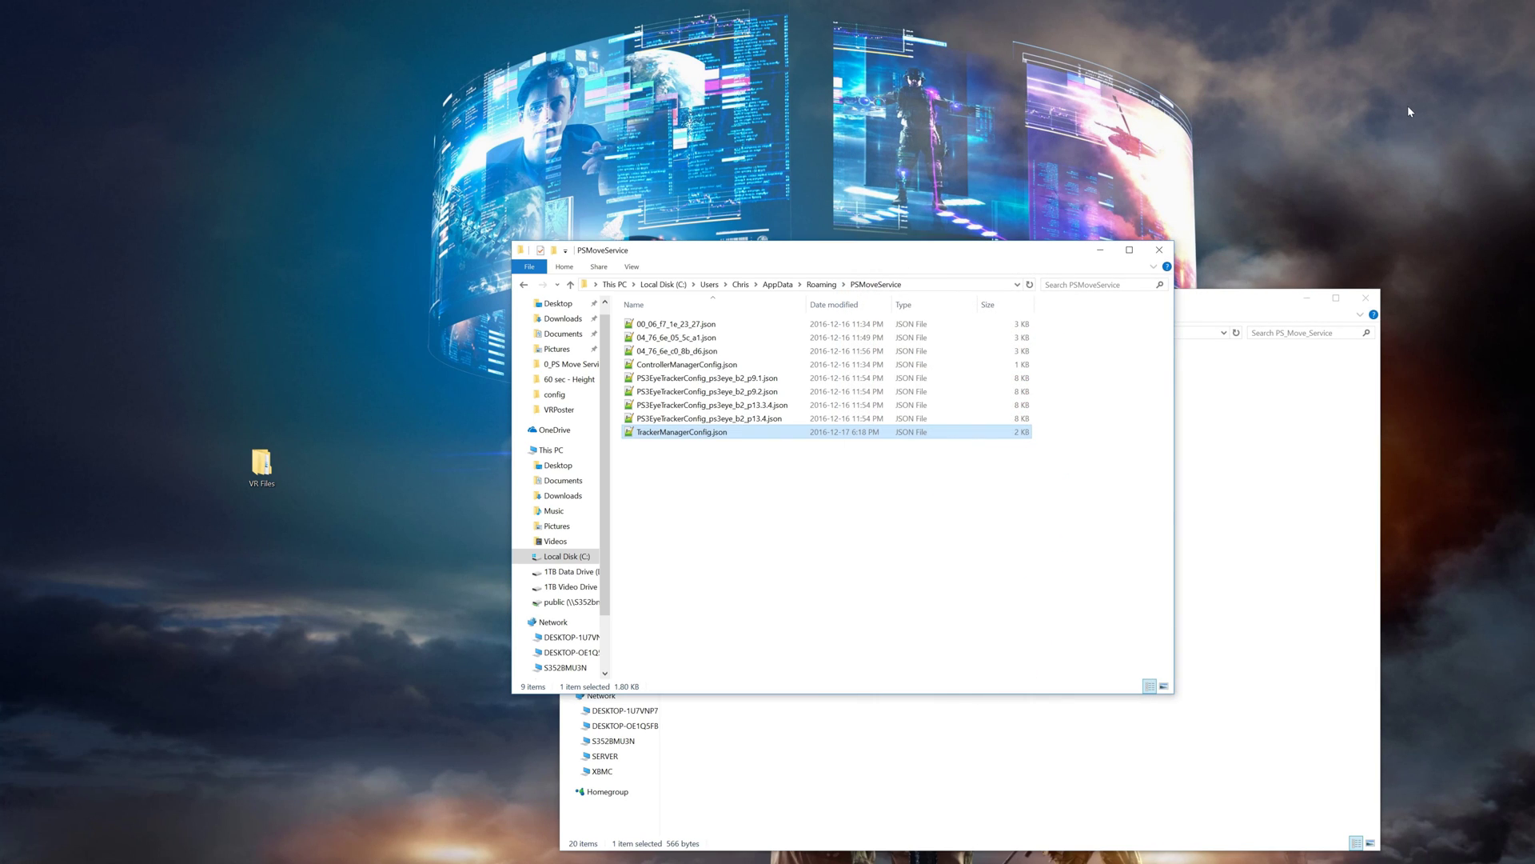
left_click(1159, 250)
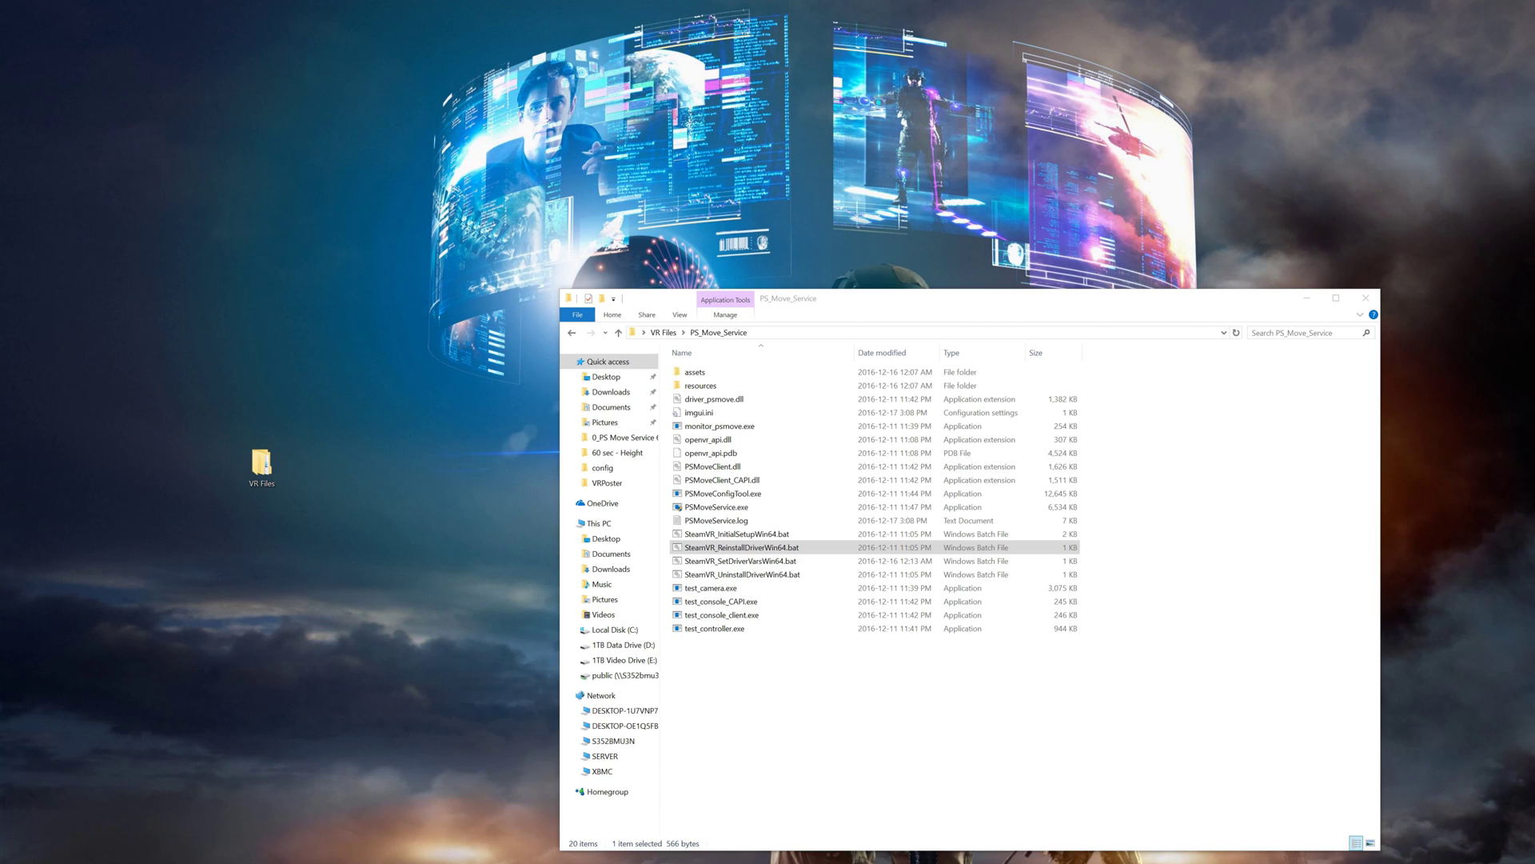
Step: Open the archive PSMoveFreepieBridge-alpha8-PSMoveService-alpha5.zip from the Downloads folder
key("super+e")
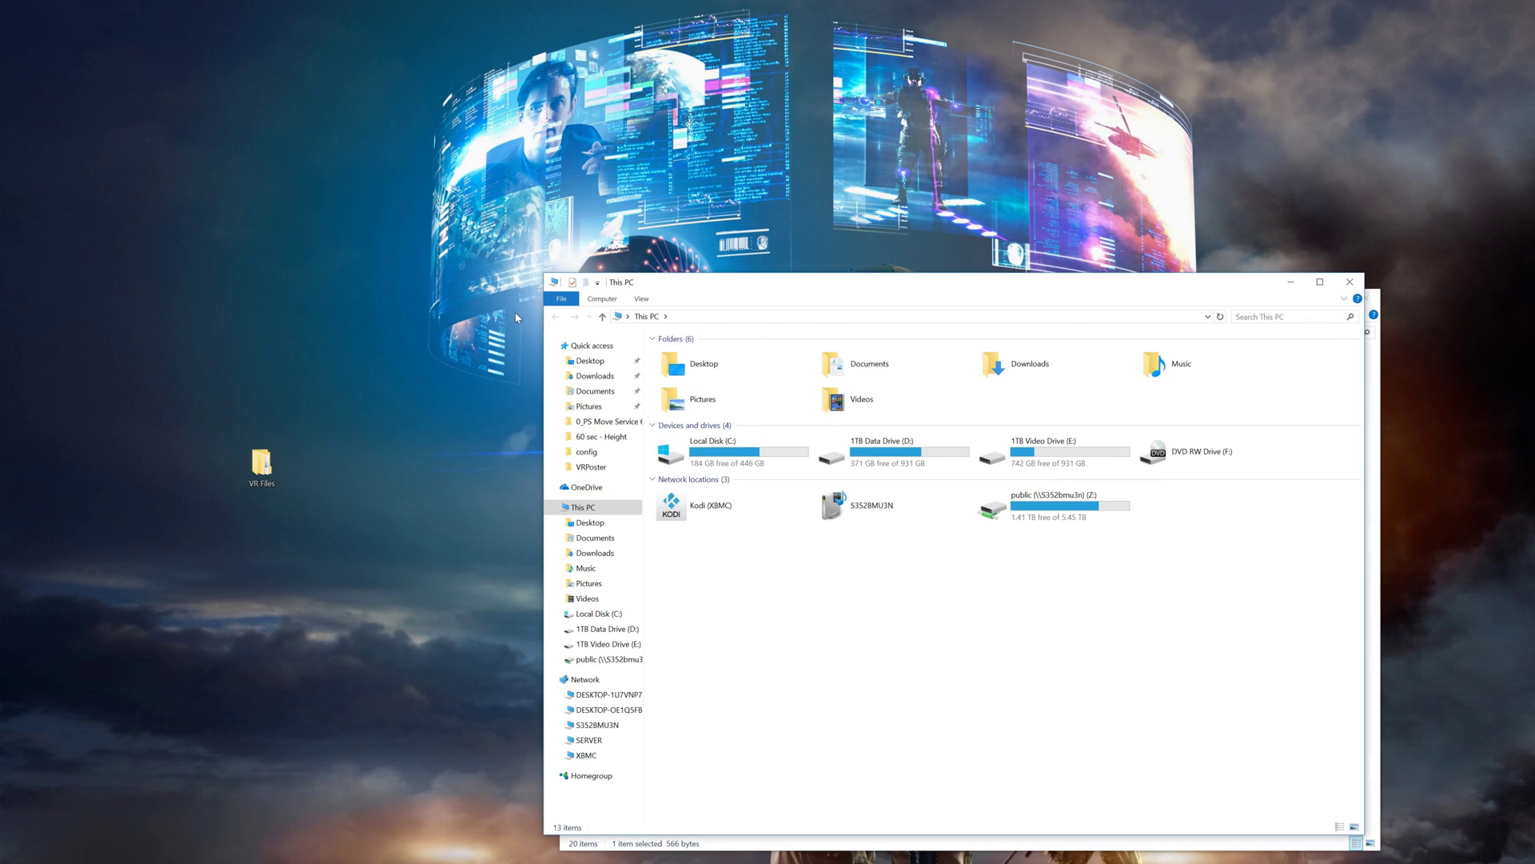
double_click(1032, 370)
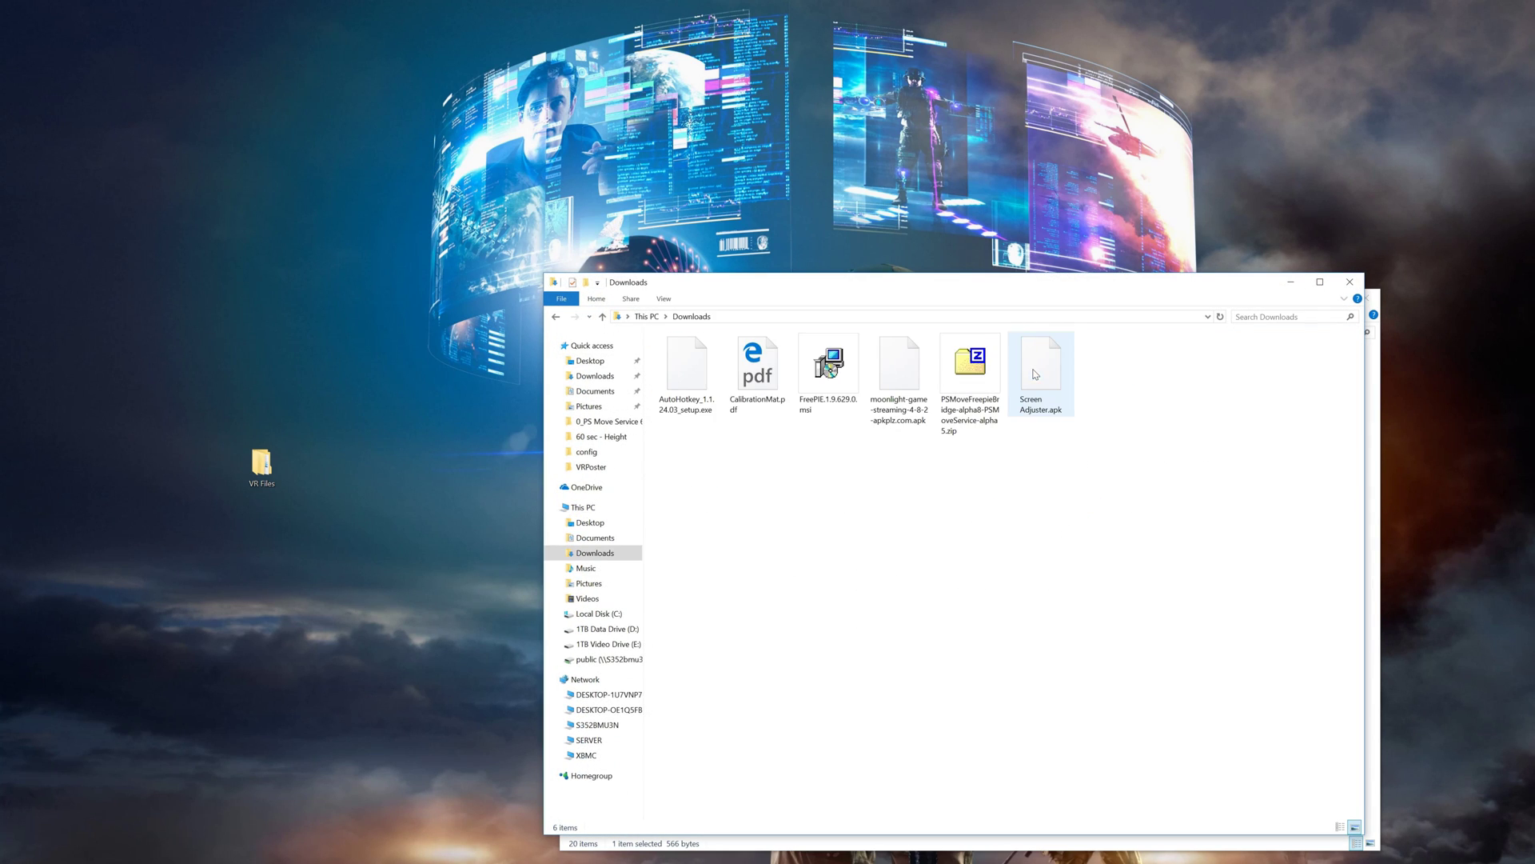
left_click(986, 376)
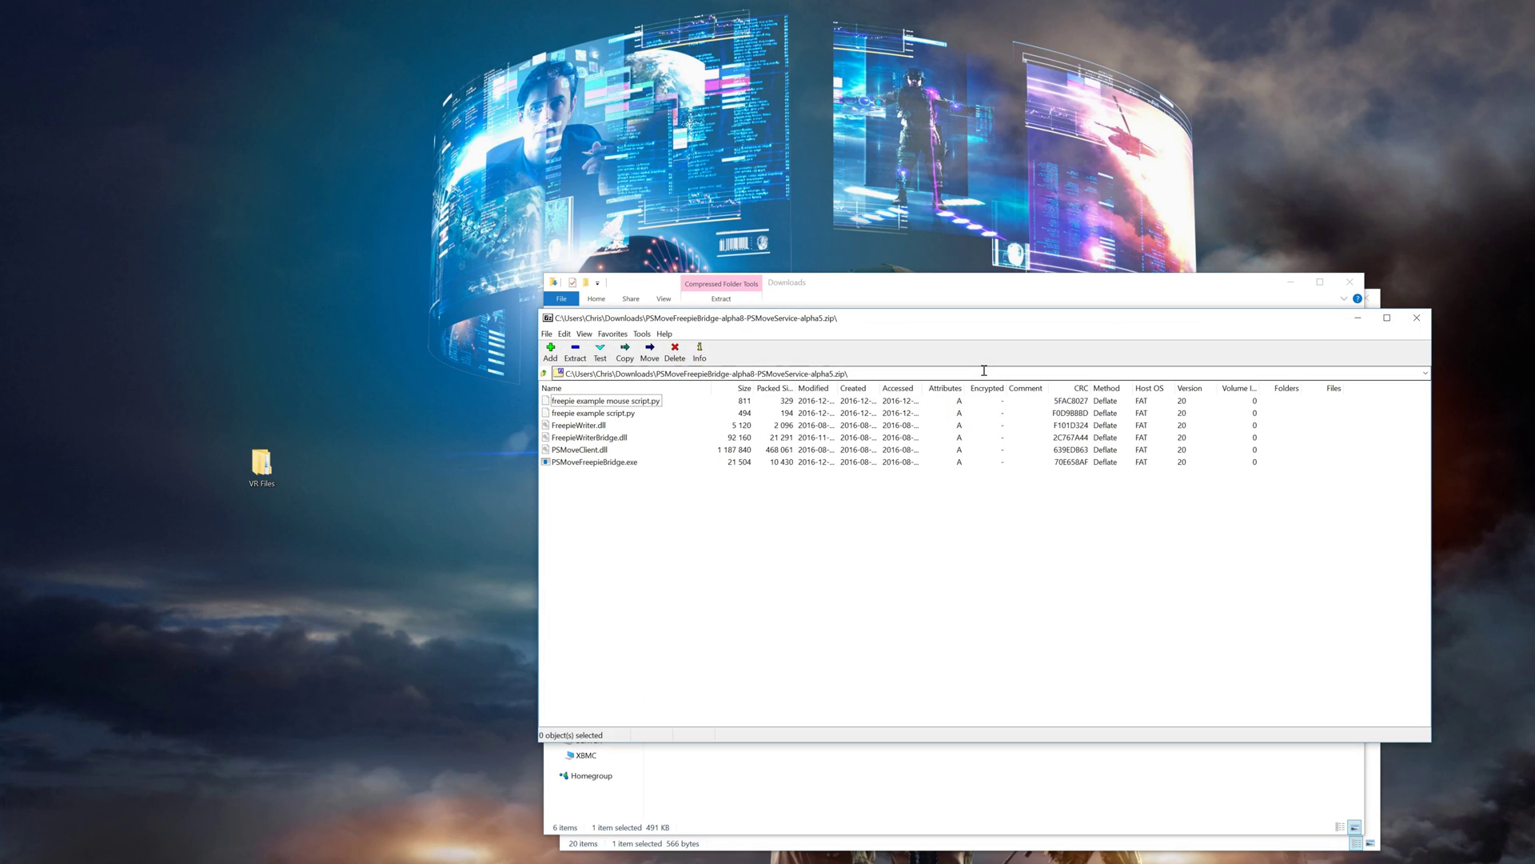
Step: Create a new folder called FreePie inside the VR Files folder
double_click(265, 466)
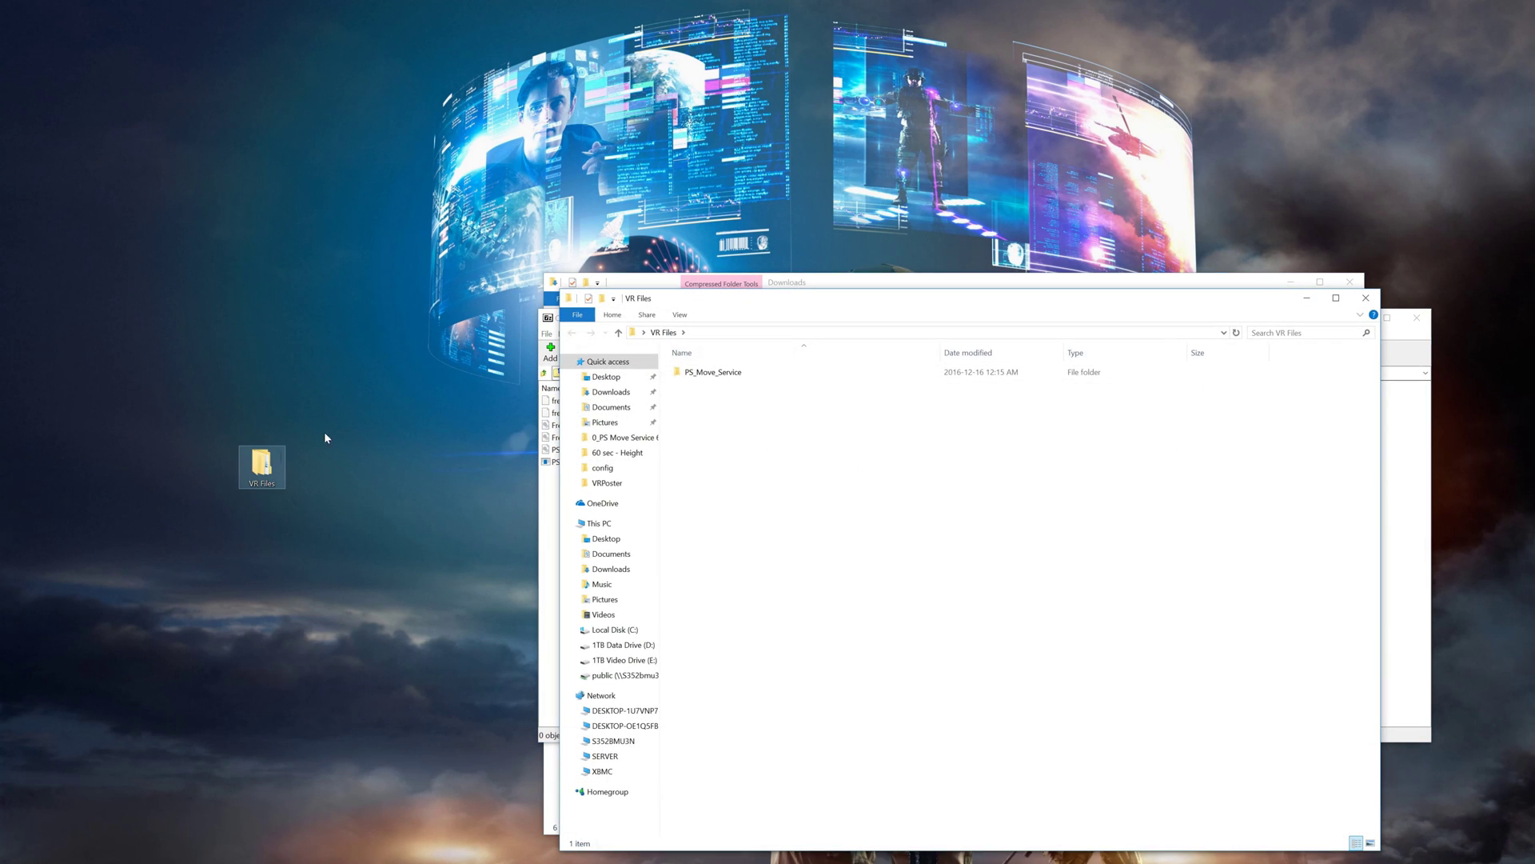
mouse_move(837, 601)
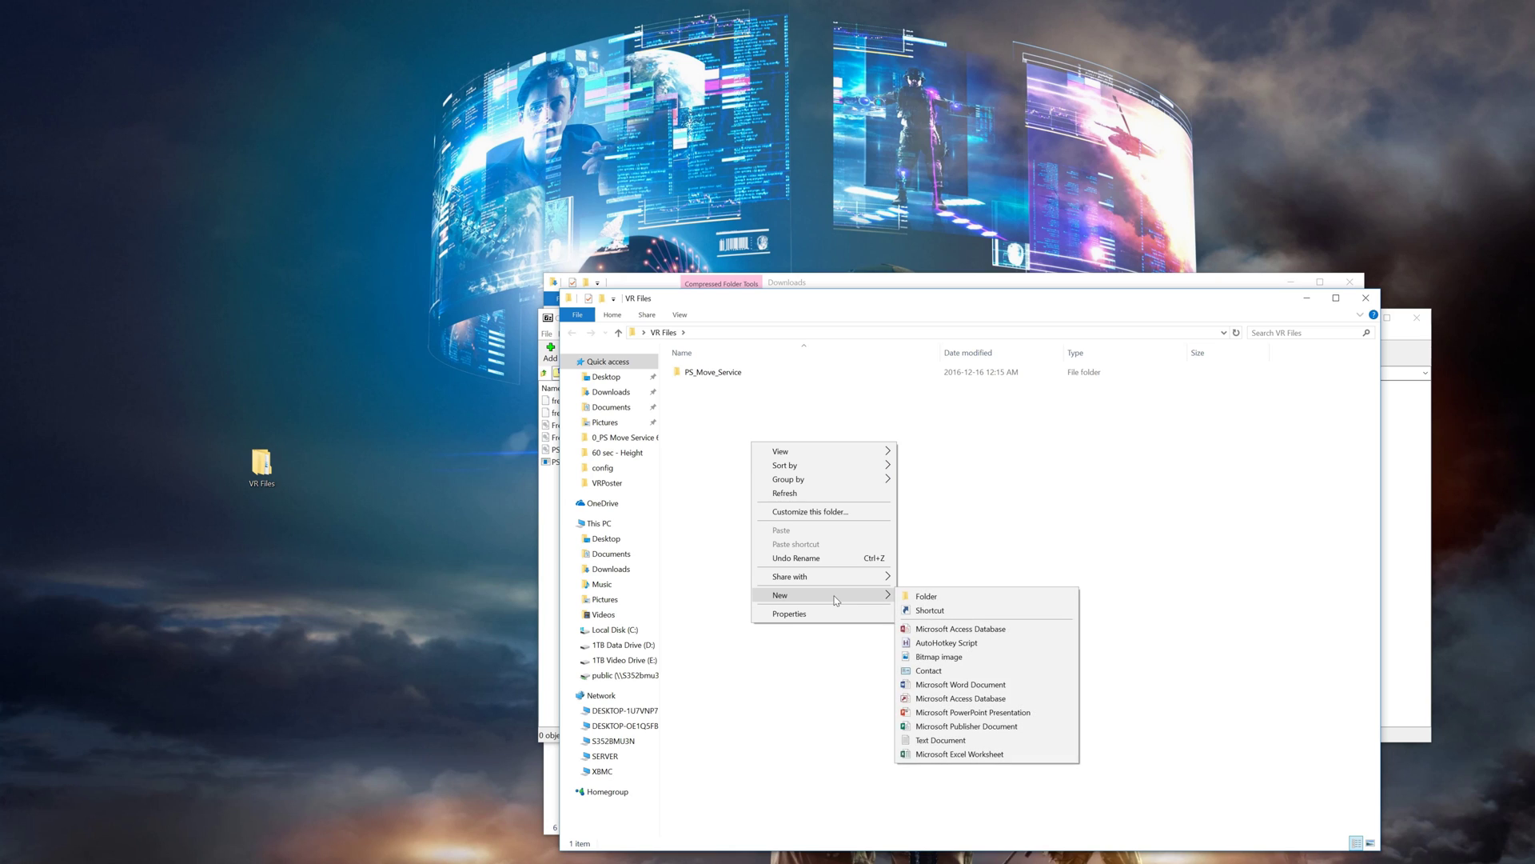
left_click(911, 598)
type("FreePie")
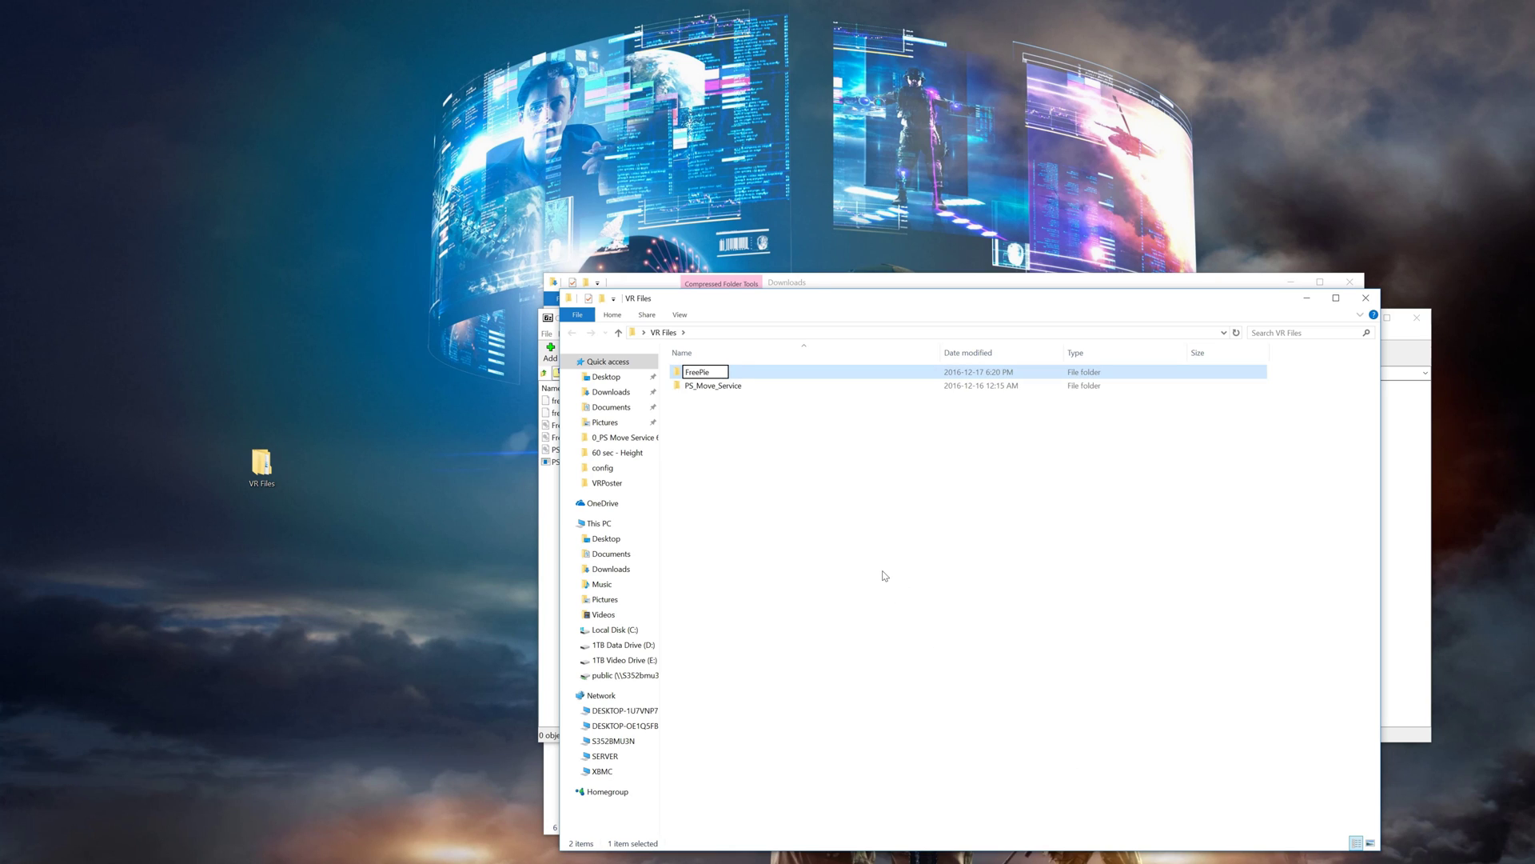
key("Return")
Step: Extract the PSMoveFreepieBridge archive's files into the FreePie folder and close the archive
left_click_drag(910, 304, 531, 304)
left_click(739, 540)
left_click_drag(624, 529, 318, 373)
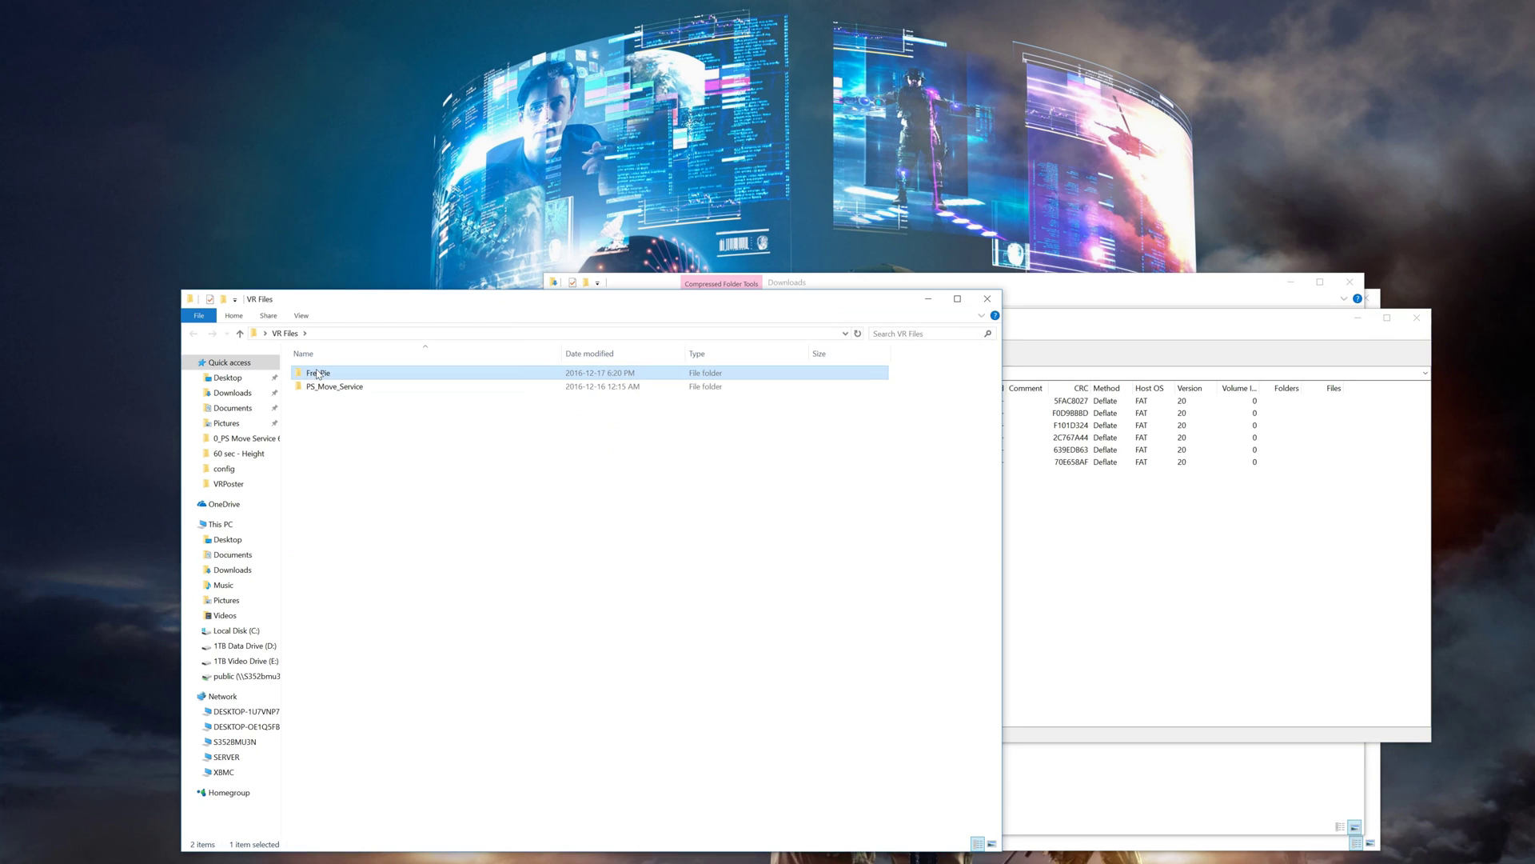
left_click(1417, 317)
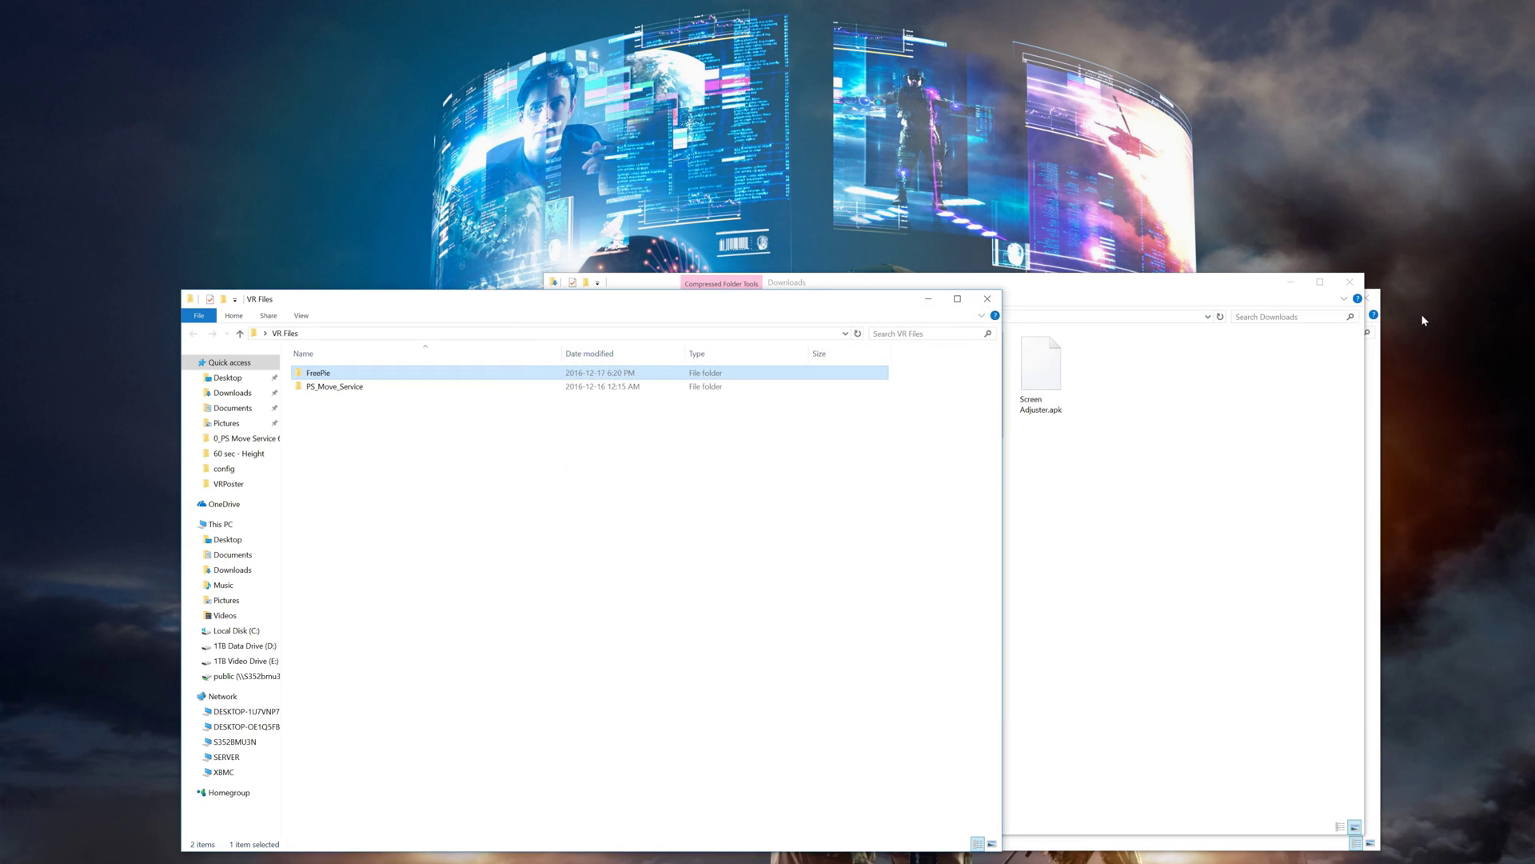
Step: Install FreePIE from FreePIE.1.9.629.0.msi in the Downloads folder and finish the setup wizard
left_click(1095, 472)
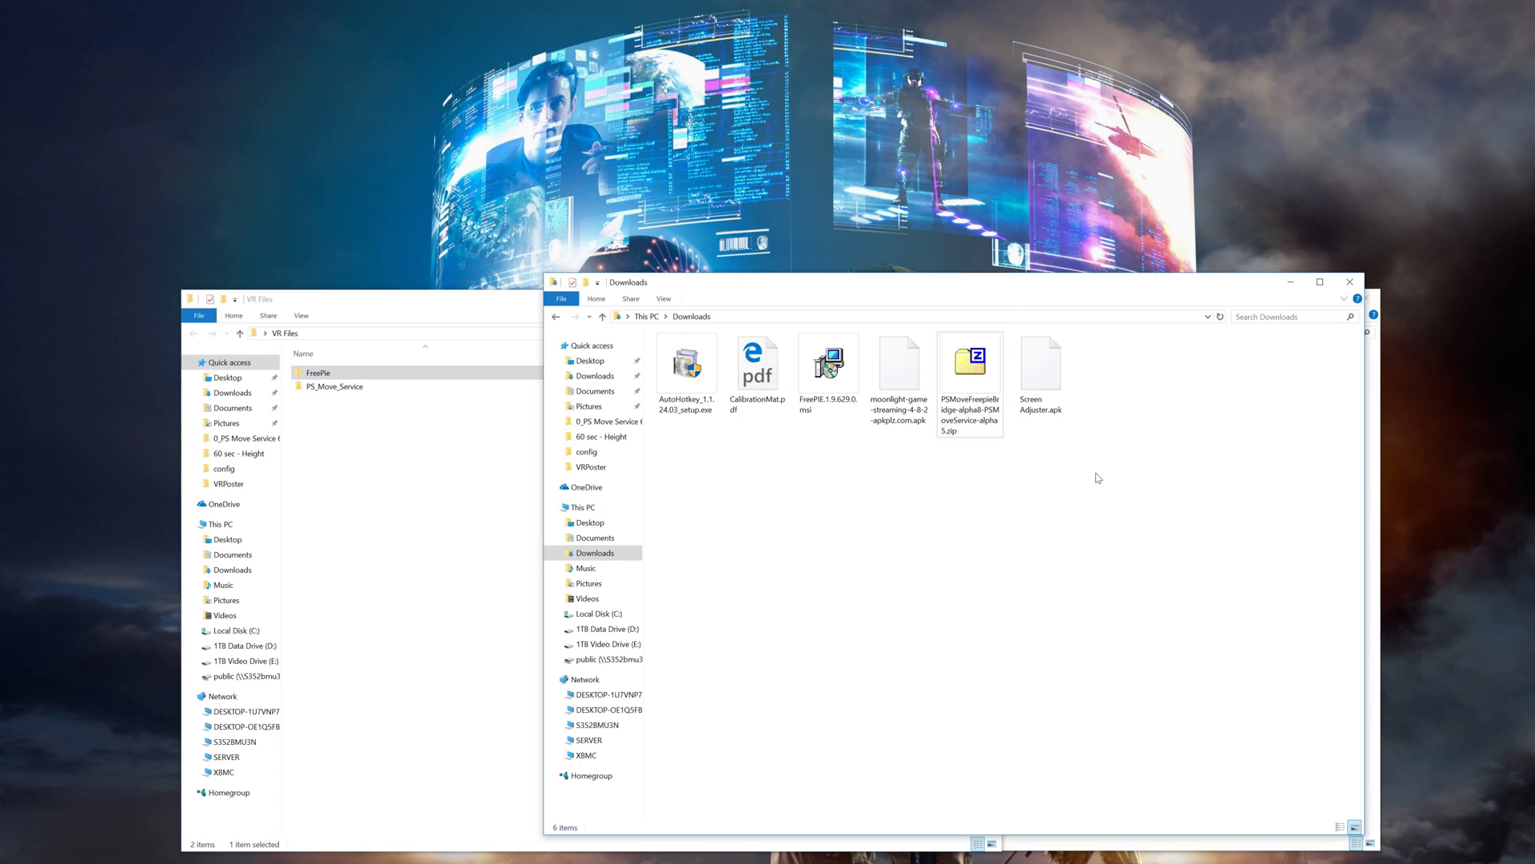
double_click(833, 382)
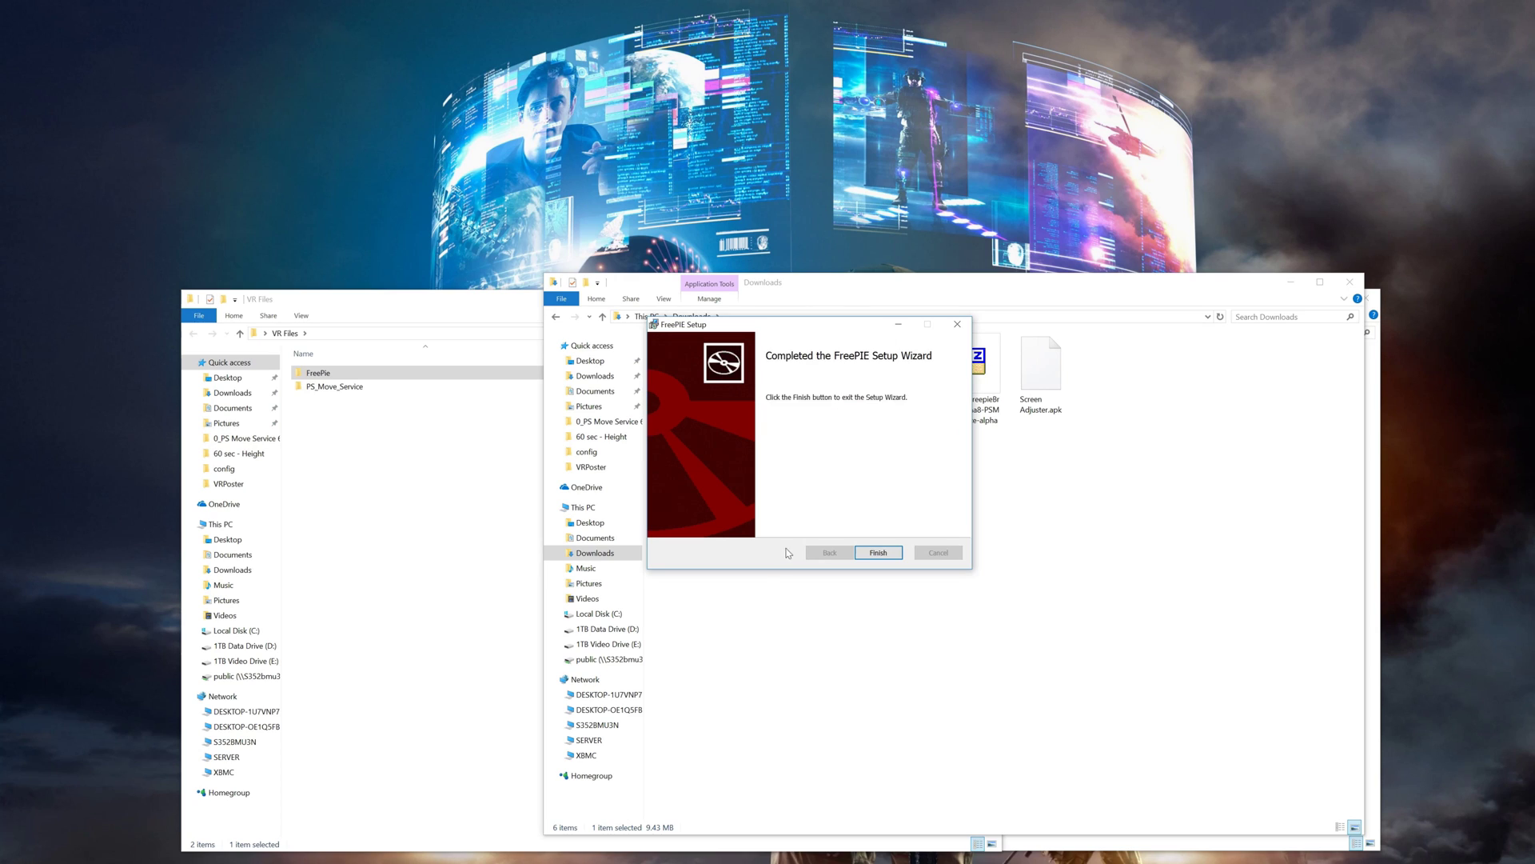
left_click(879, 552)
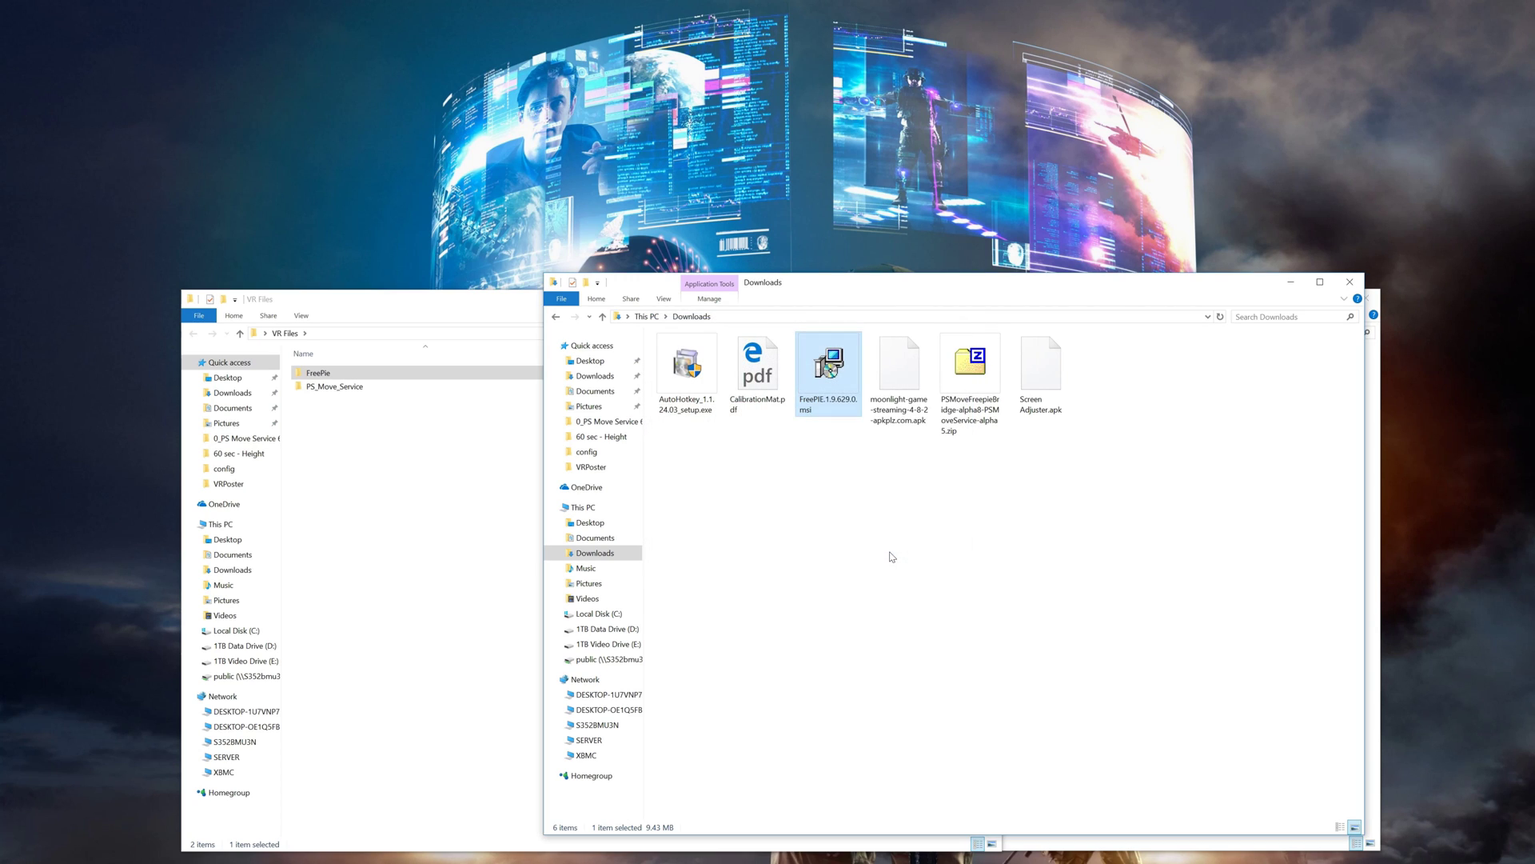
Step: Open the file location of the installed FreePIE program and move its shortcut into the FreePie folder inside VR Files
key("super")
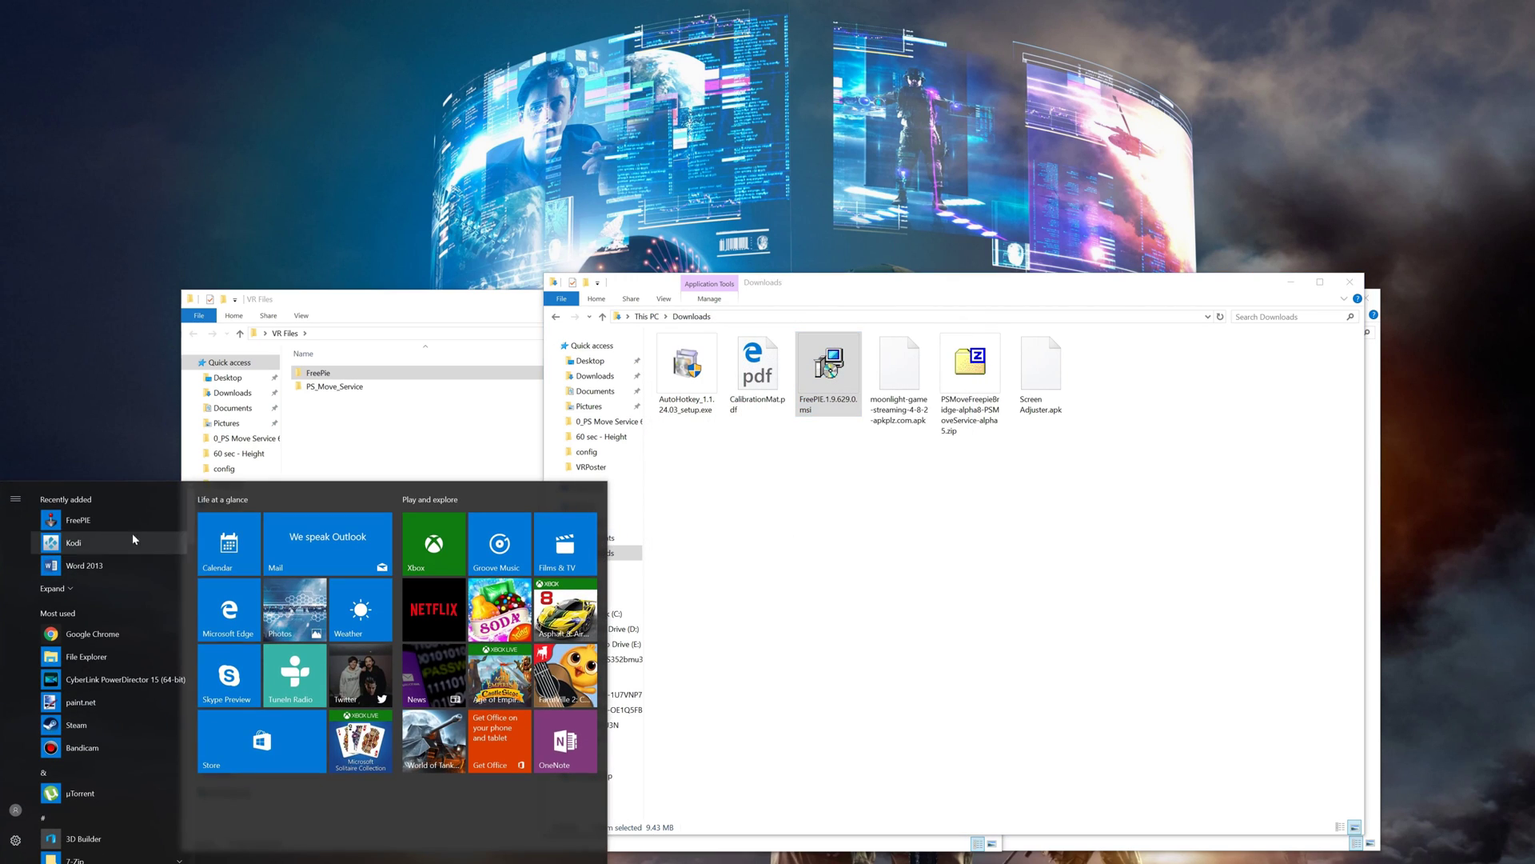
right_click(91, 523)
mouse_move(192, 555)
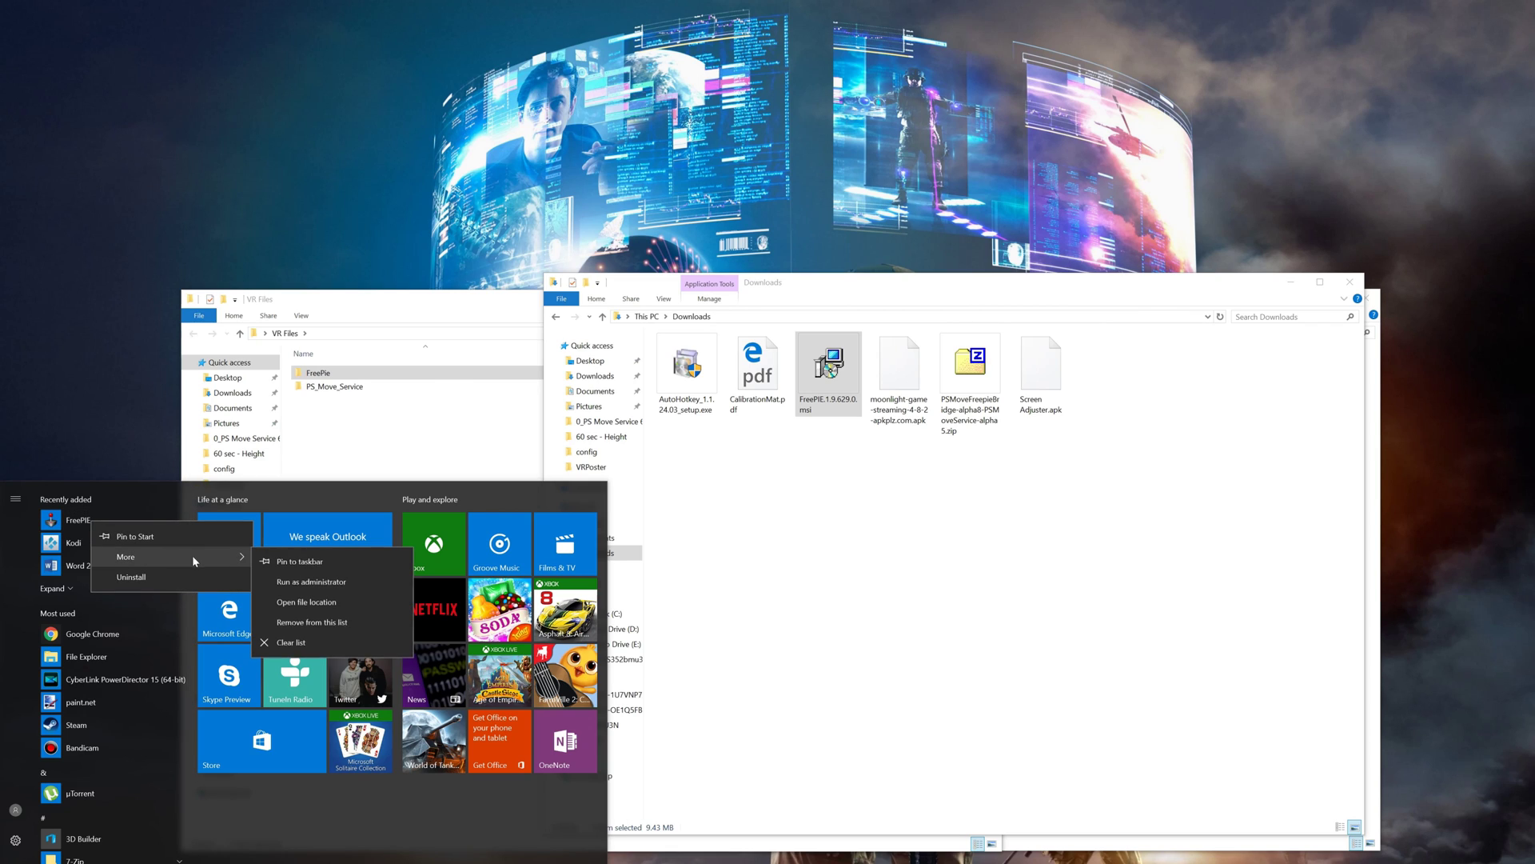
left_click(351, 602)
left_click_drag(345, 388, 392, 389)
left_click_drag(559, 315, 831, 307)
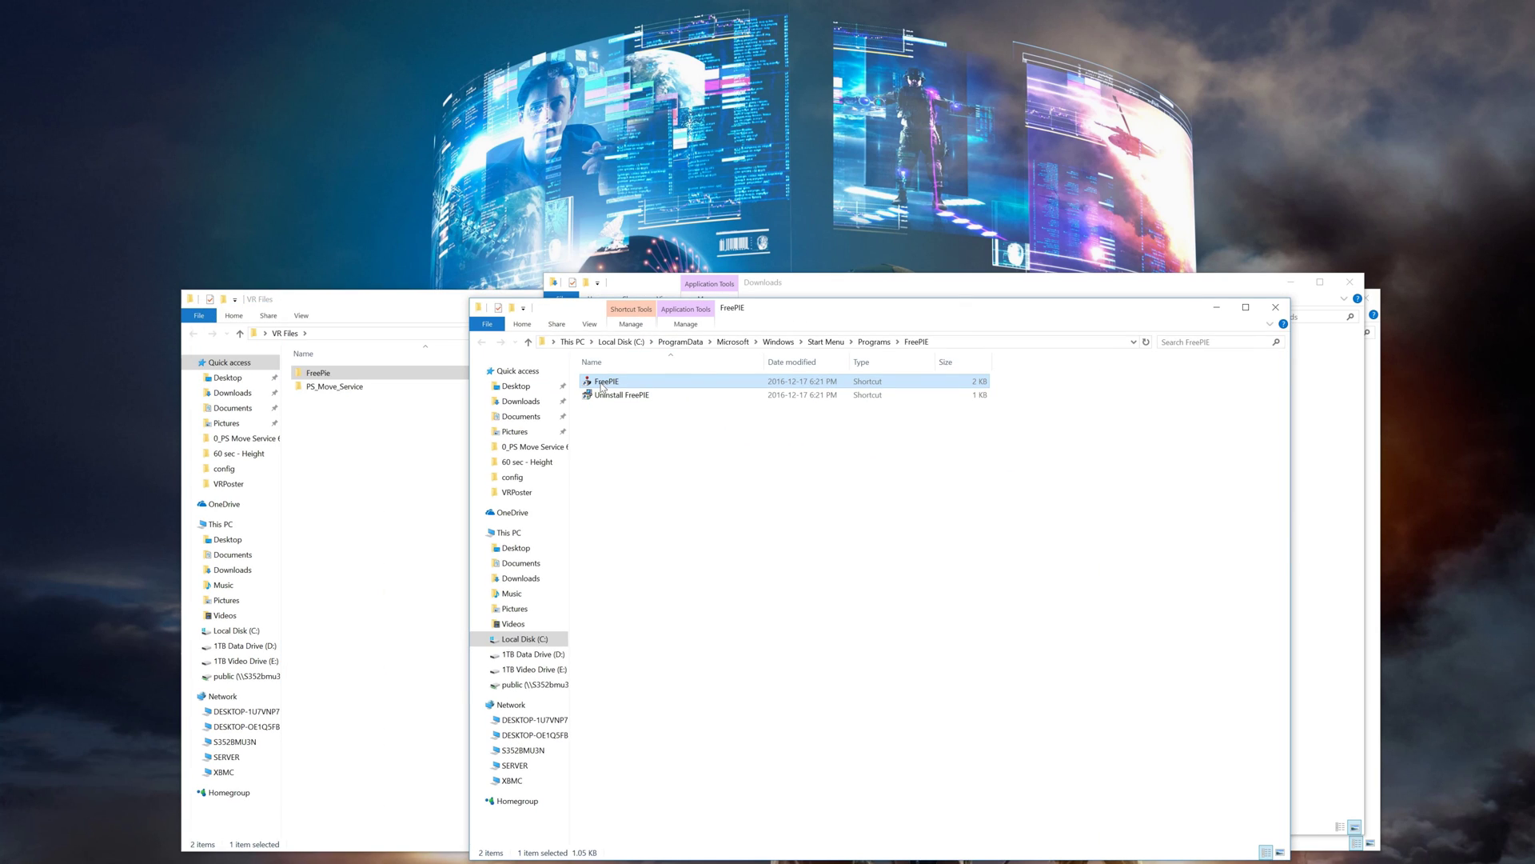
left_click_drag(606, 380, 336, 374)
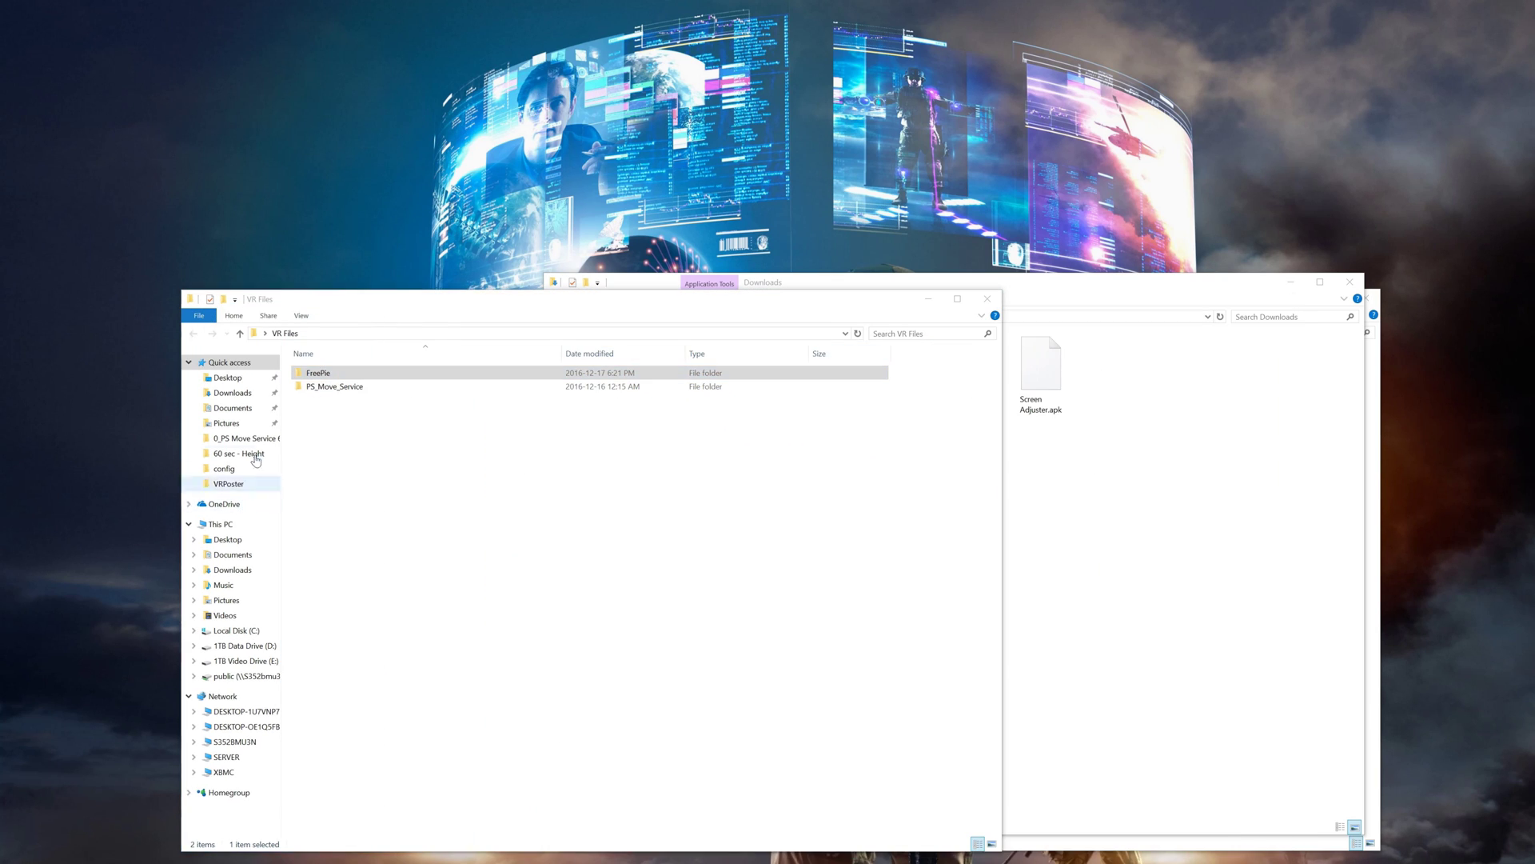
Step: Launch FreePIE from its shortcut in the FreePie folder and open freepie example script.py from Desktop > VR Files > FreePie
double_click(320, 372)
double_click(322, 401)
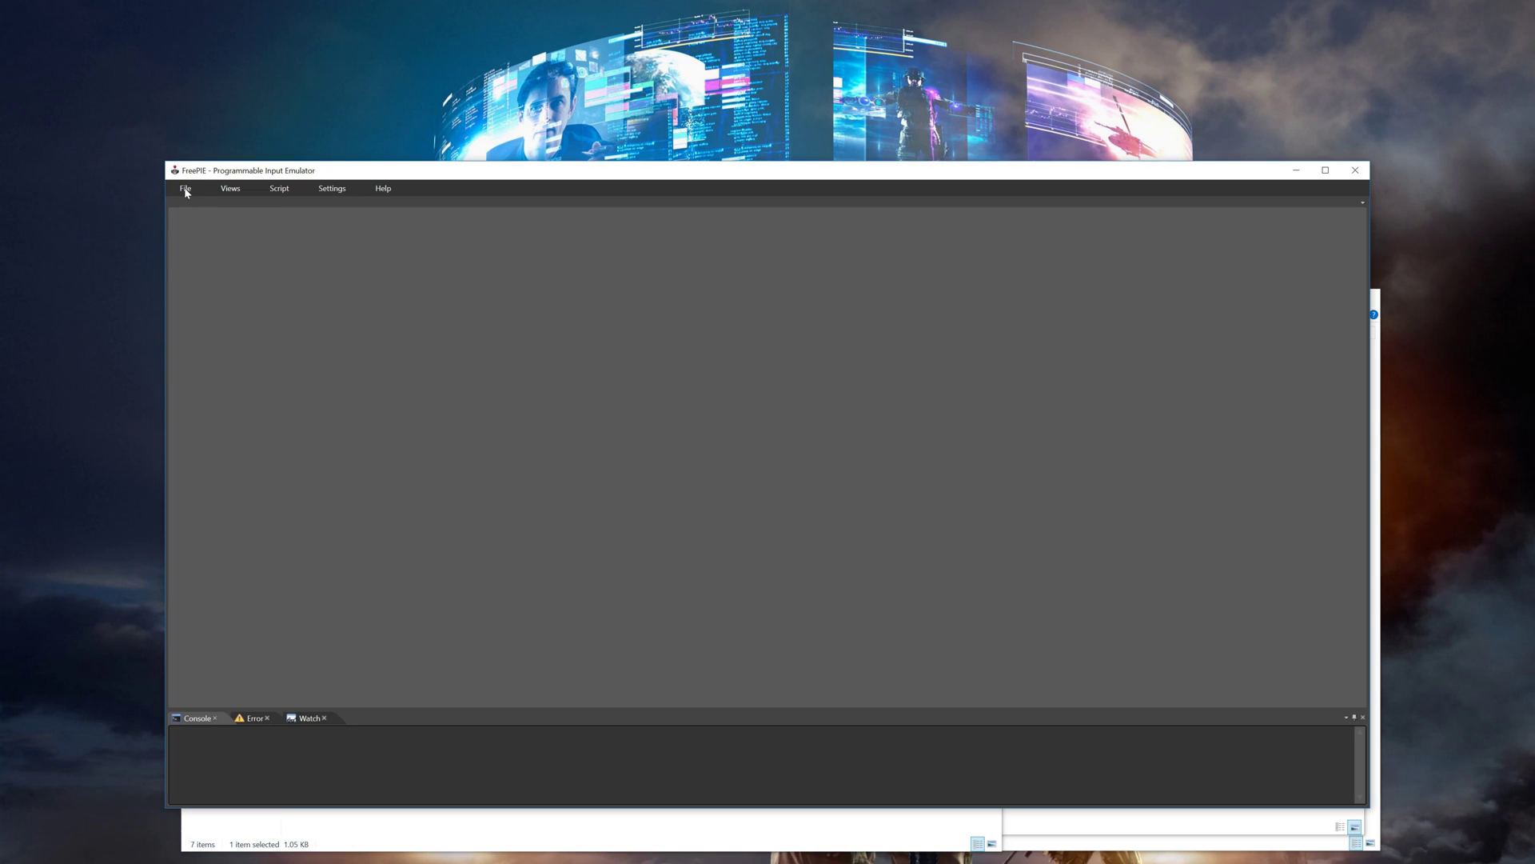
left_click(186, 190)
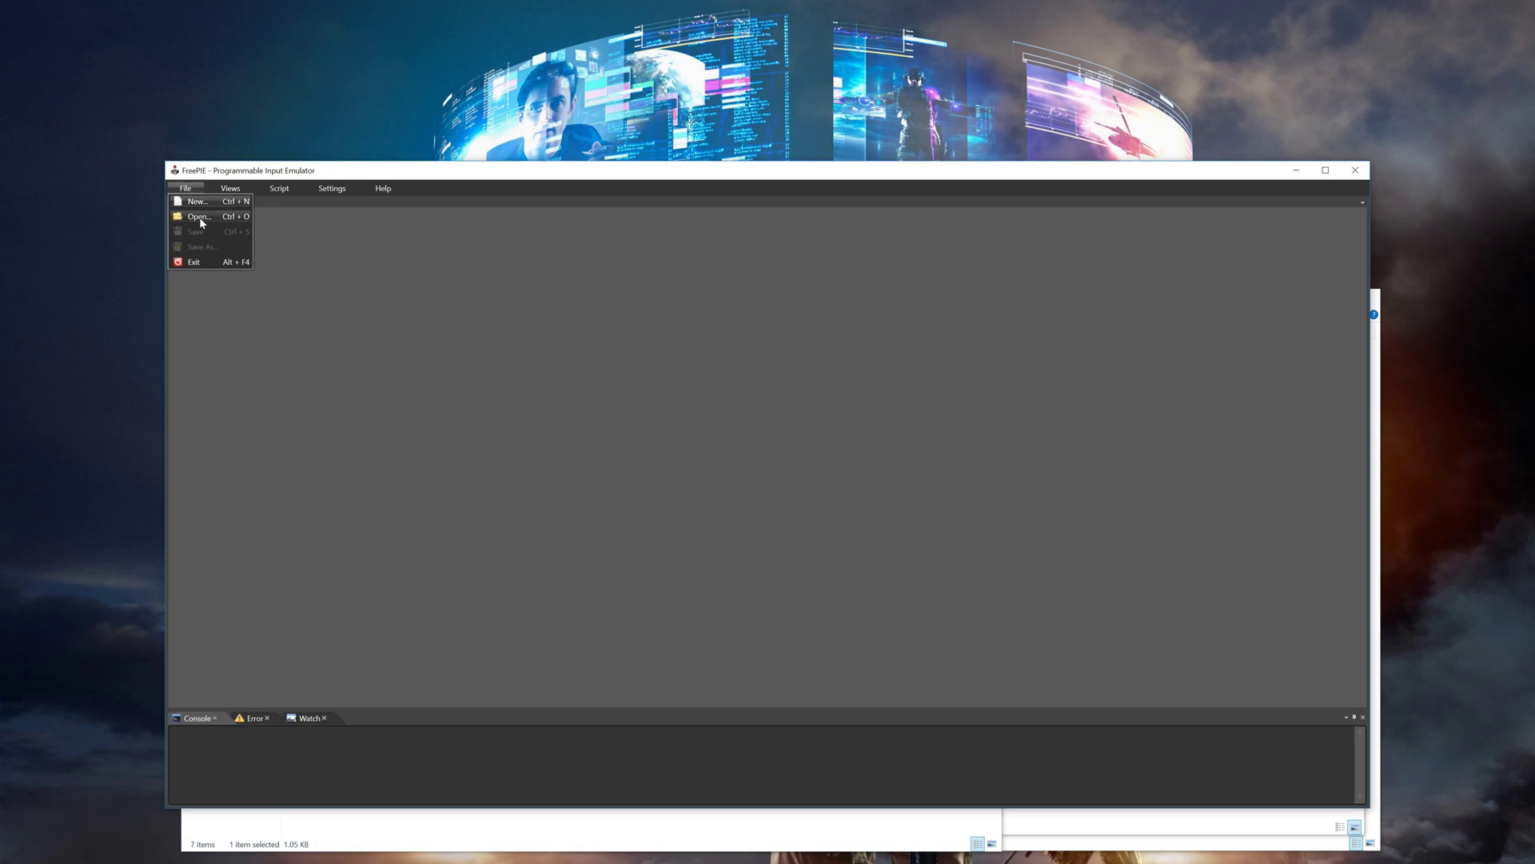
left_click(199, 219)
left_click(217, 274)
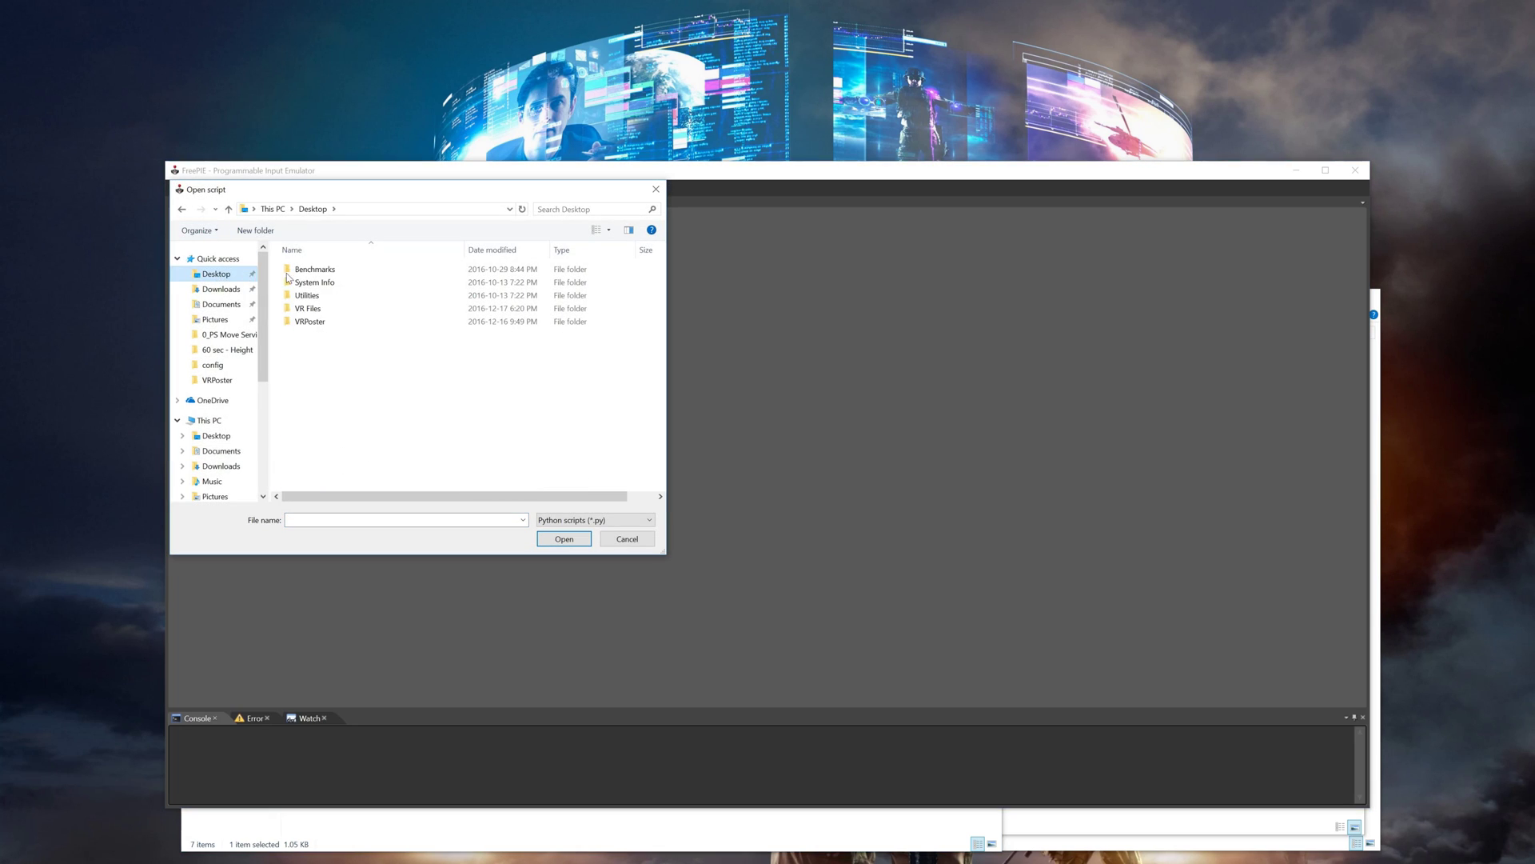
double_click(319, 310)
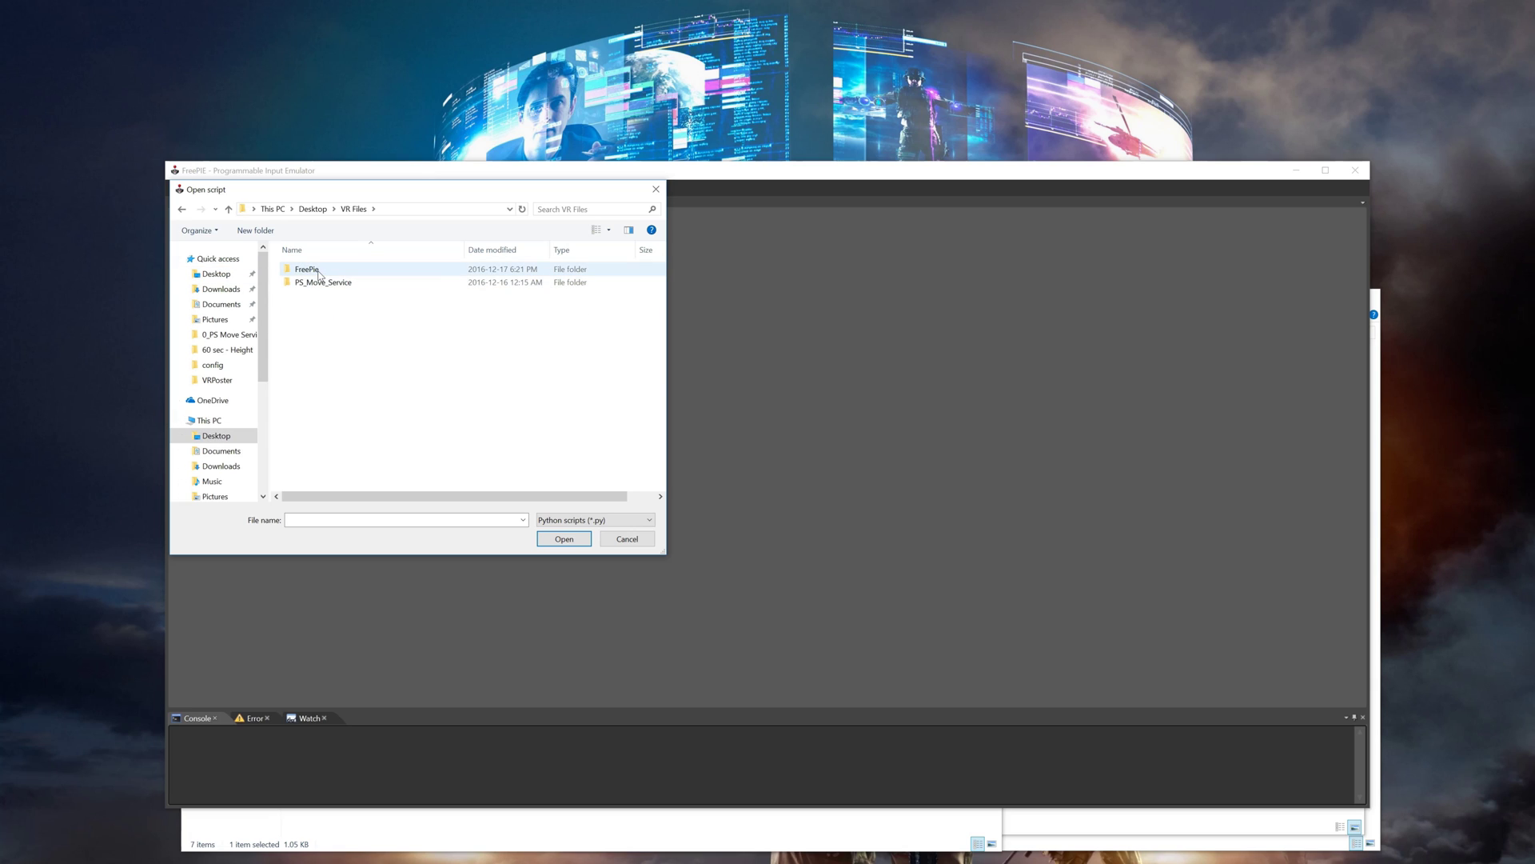
double_click(319, 275)
left_click(321, 284)
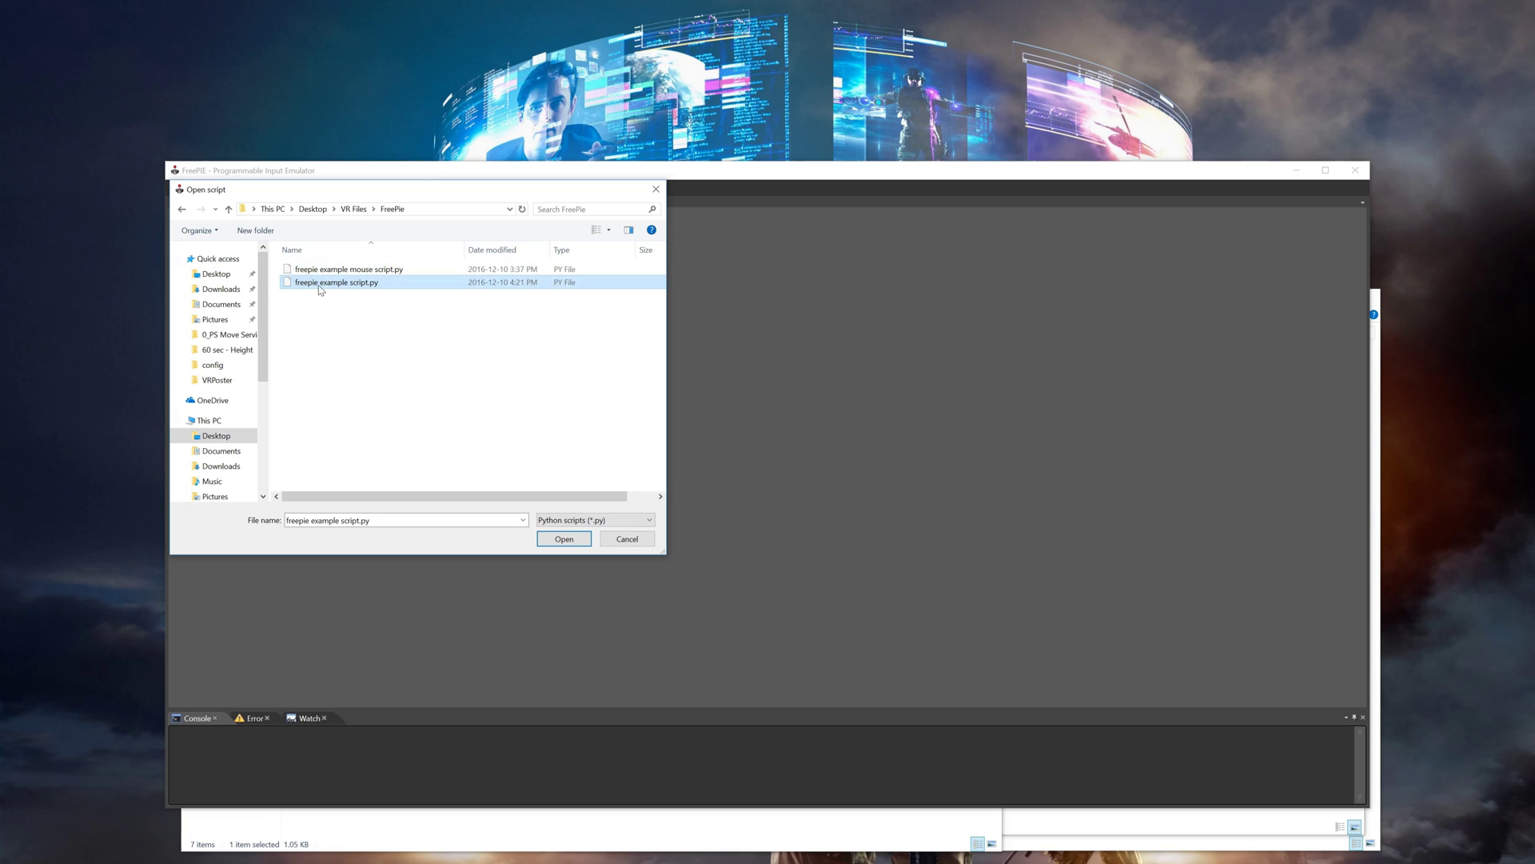
left_click(564, 540)
Step: Run the freepie example script and minimize the FreePIE window
left_click(279, 189)
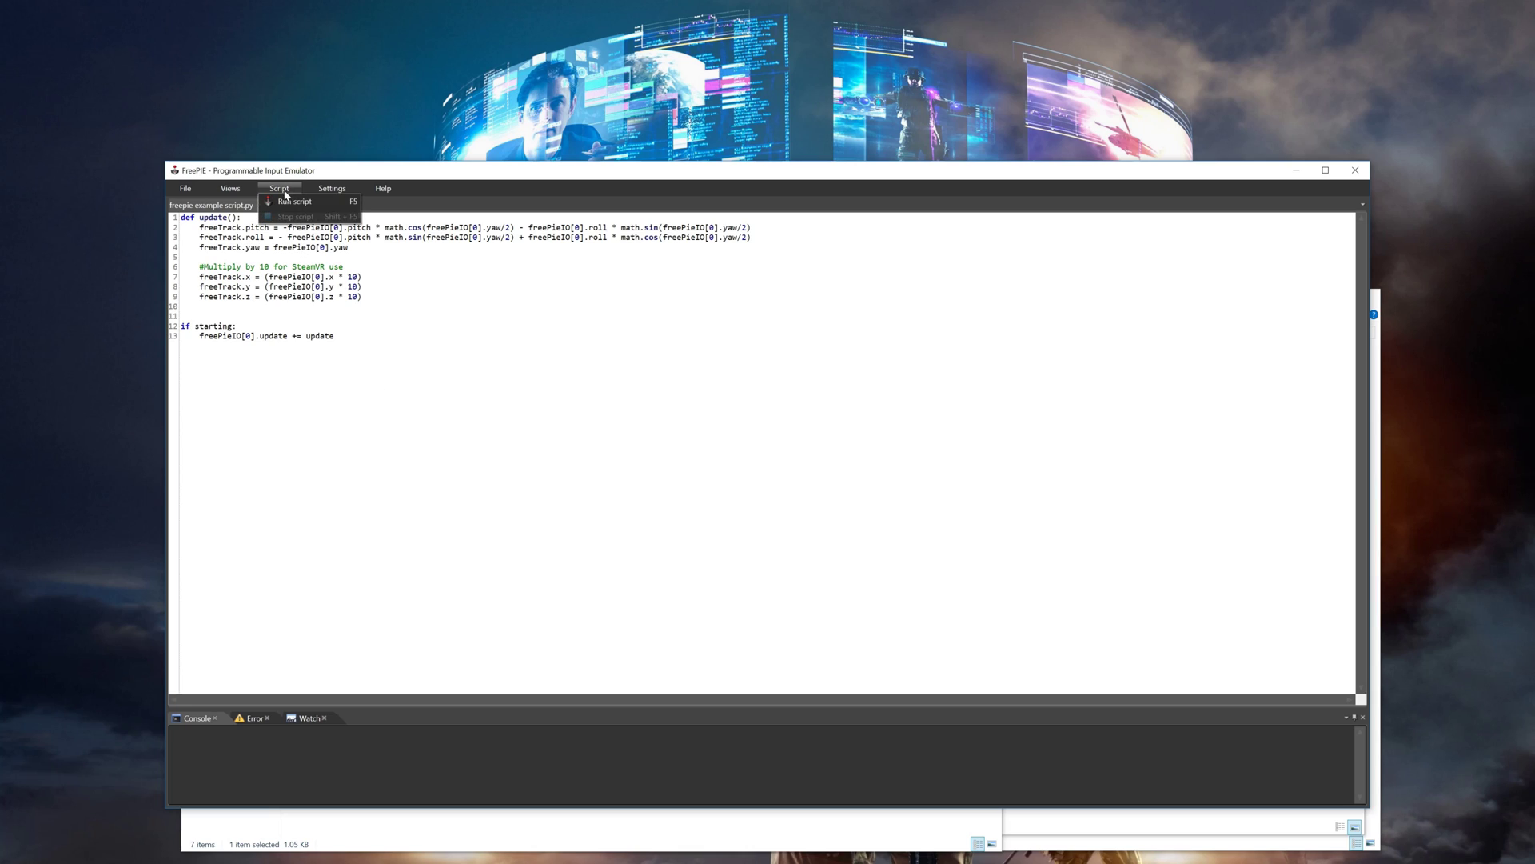
left_click(295, 202)
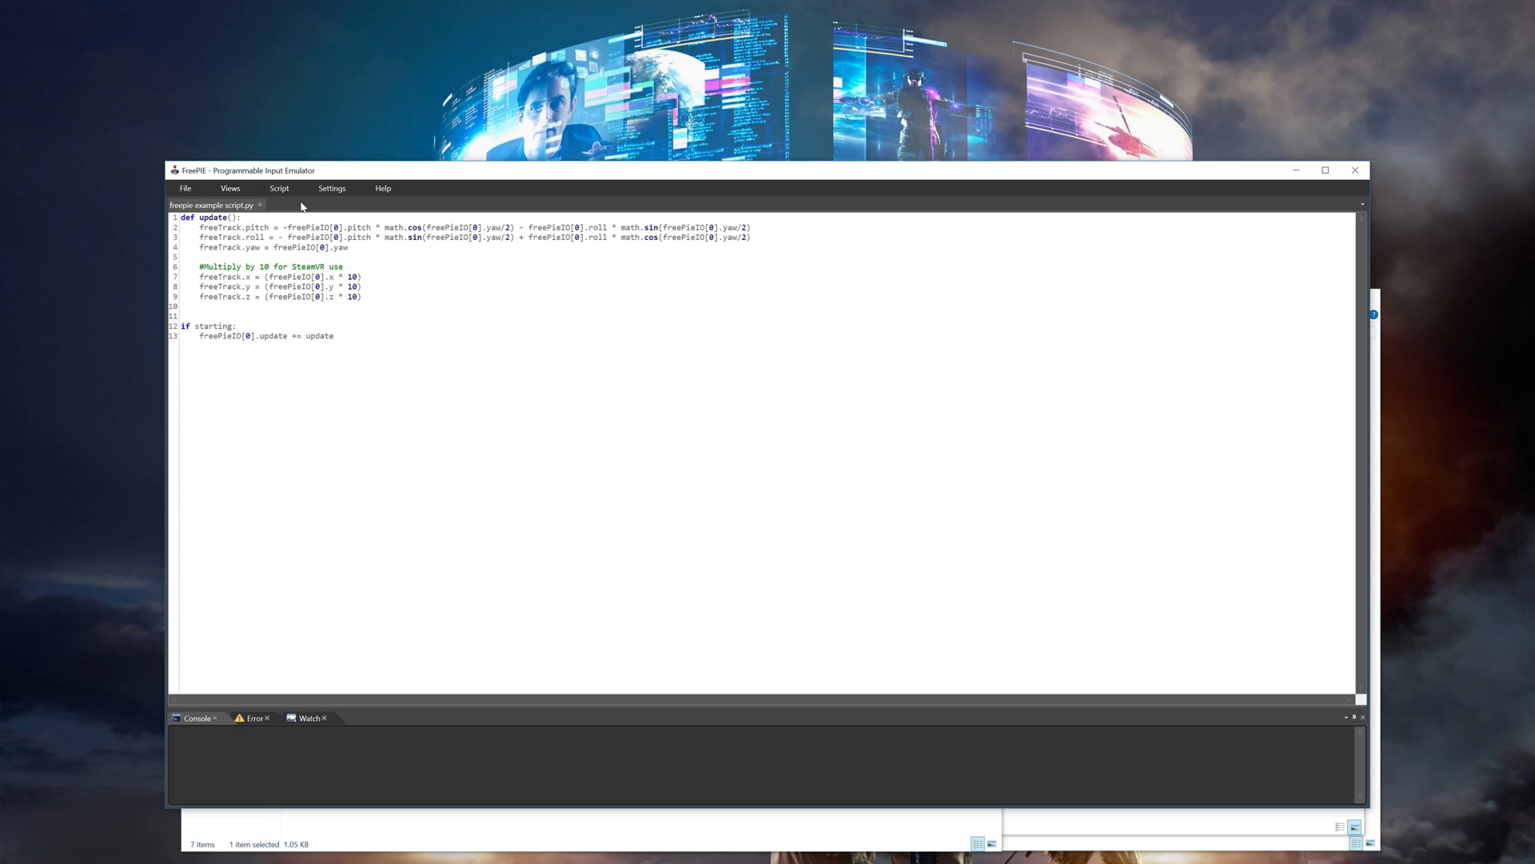
left_click(280, 188)
left_click(280, 188)
left_click(1296, 171)
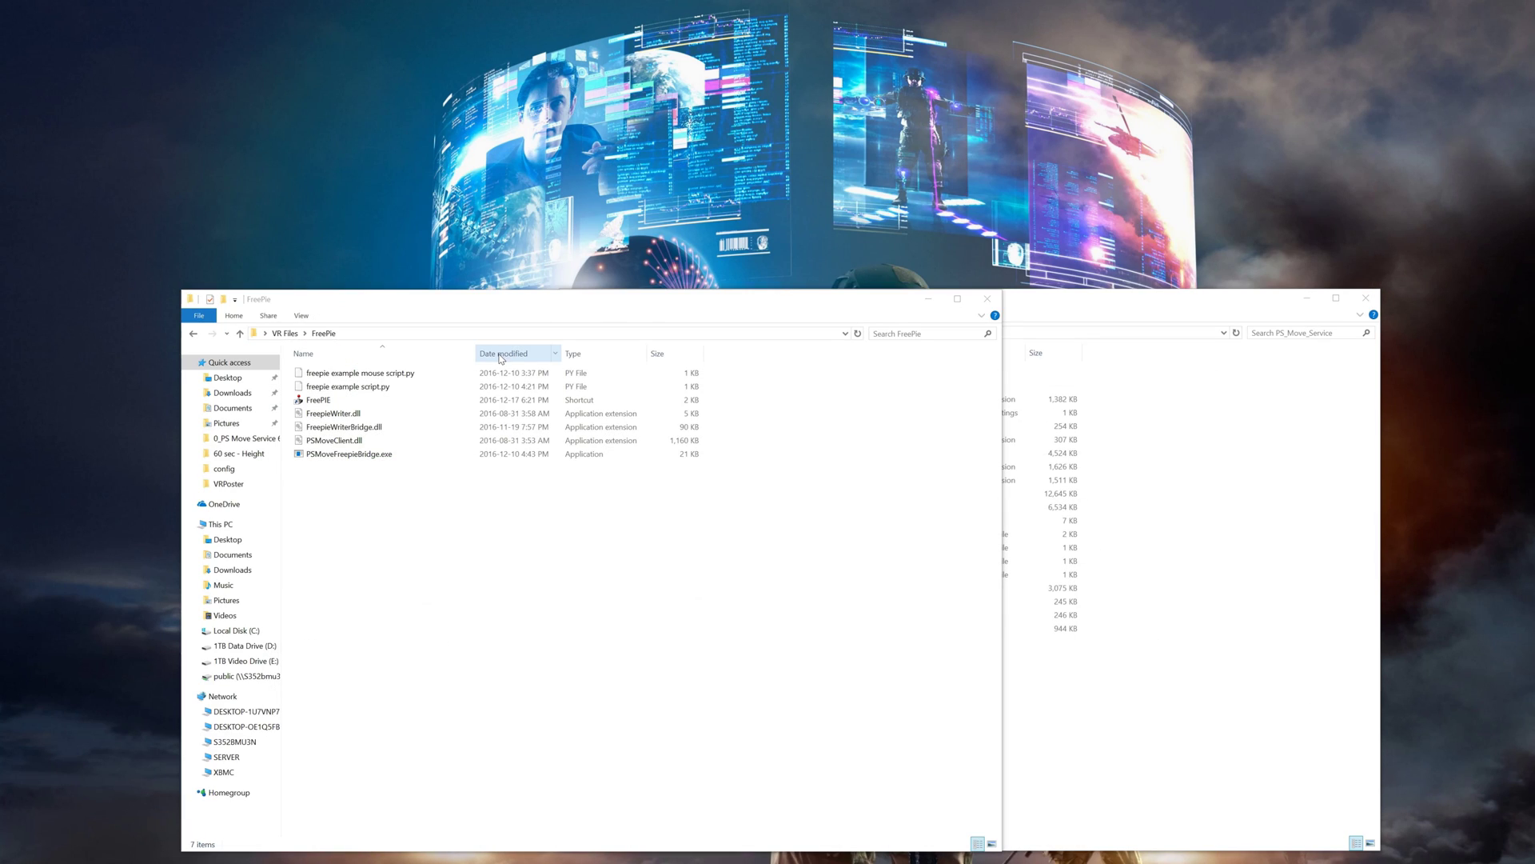
Step: Start PSMoveService.exe from the PS_Move_Service folder and minimize its console window
left_click(192, 335)
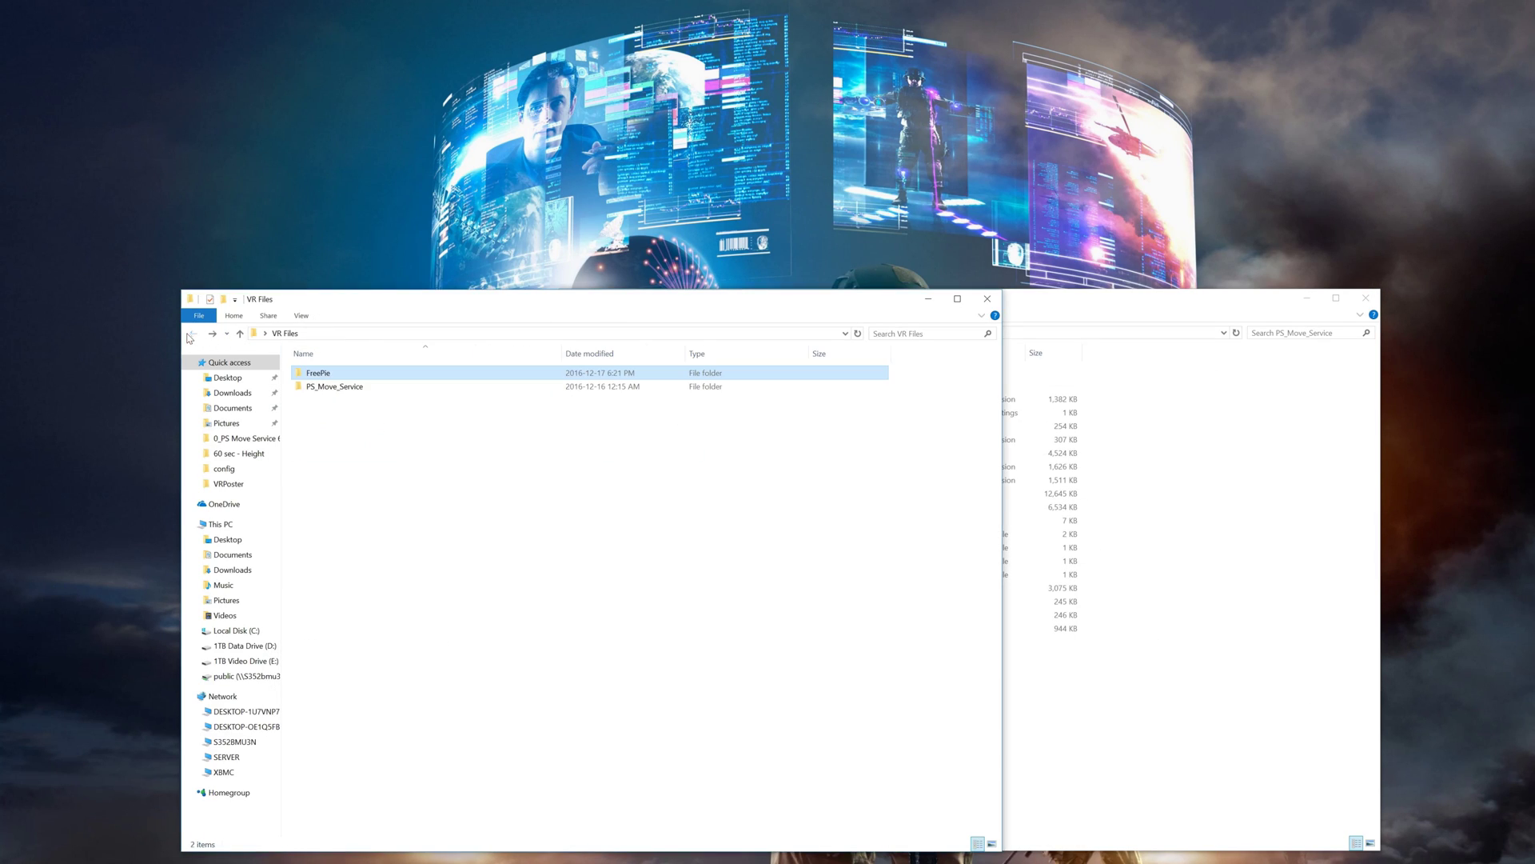
double_click(336, 387)
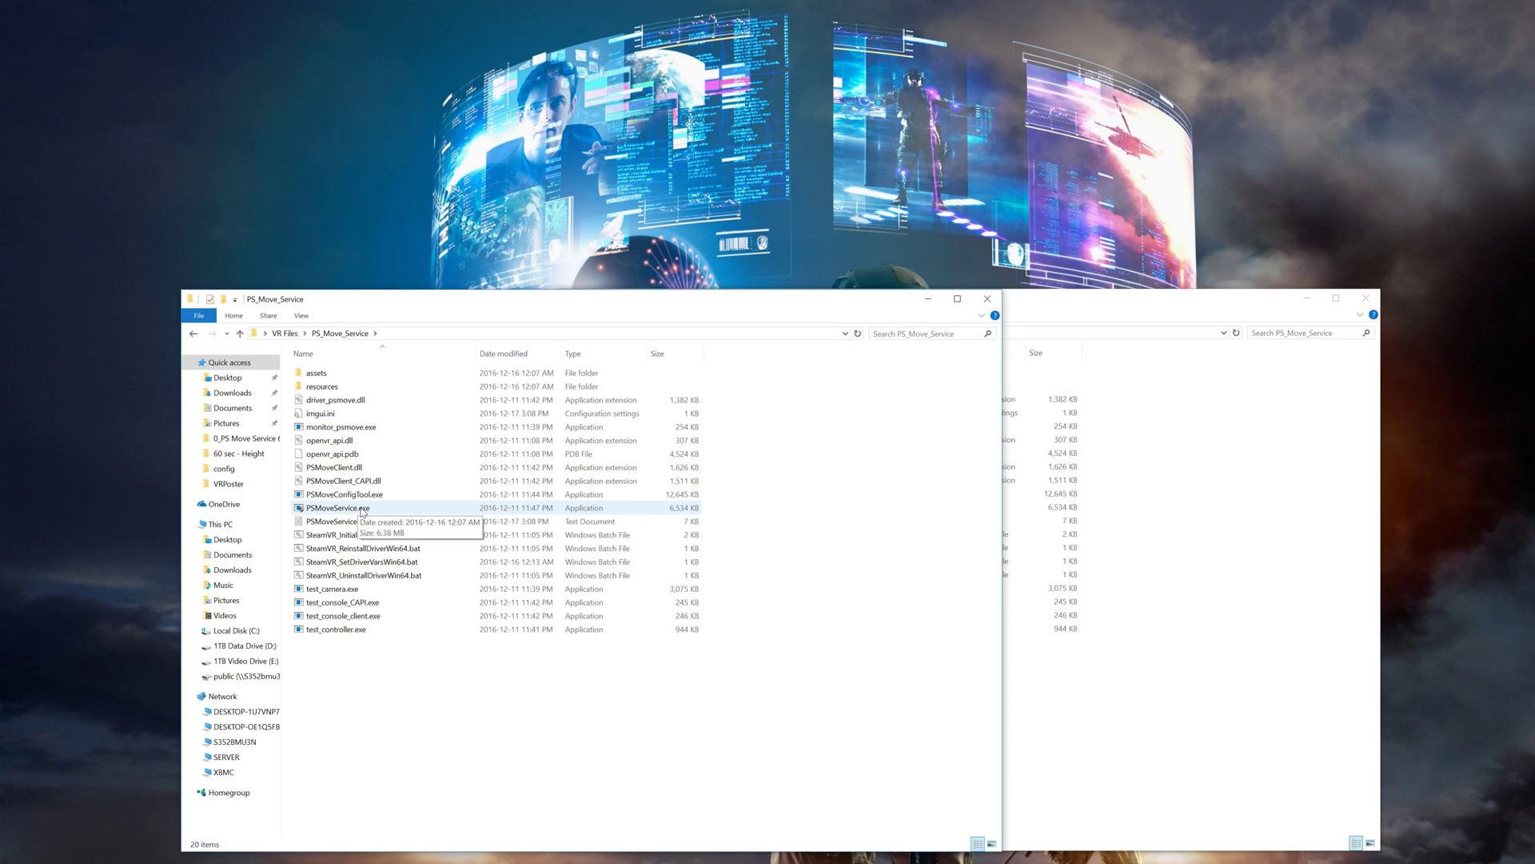
left_click(362, 509)
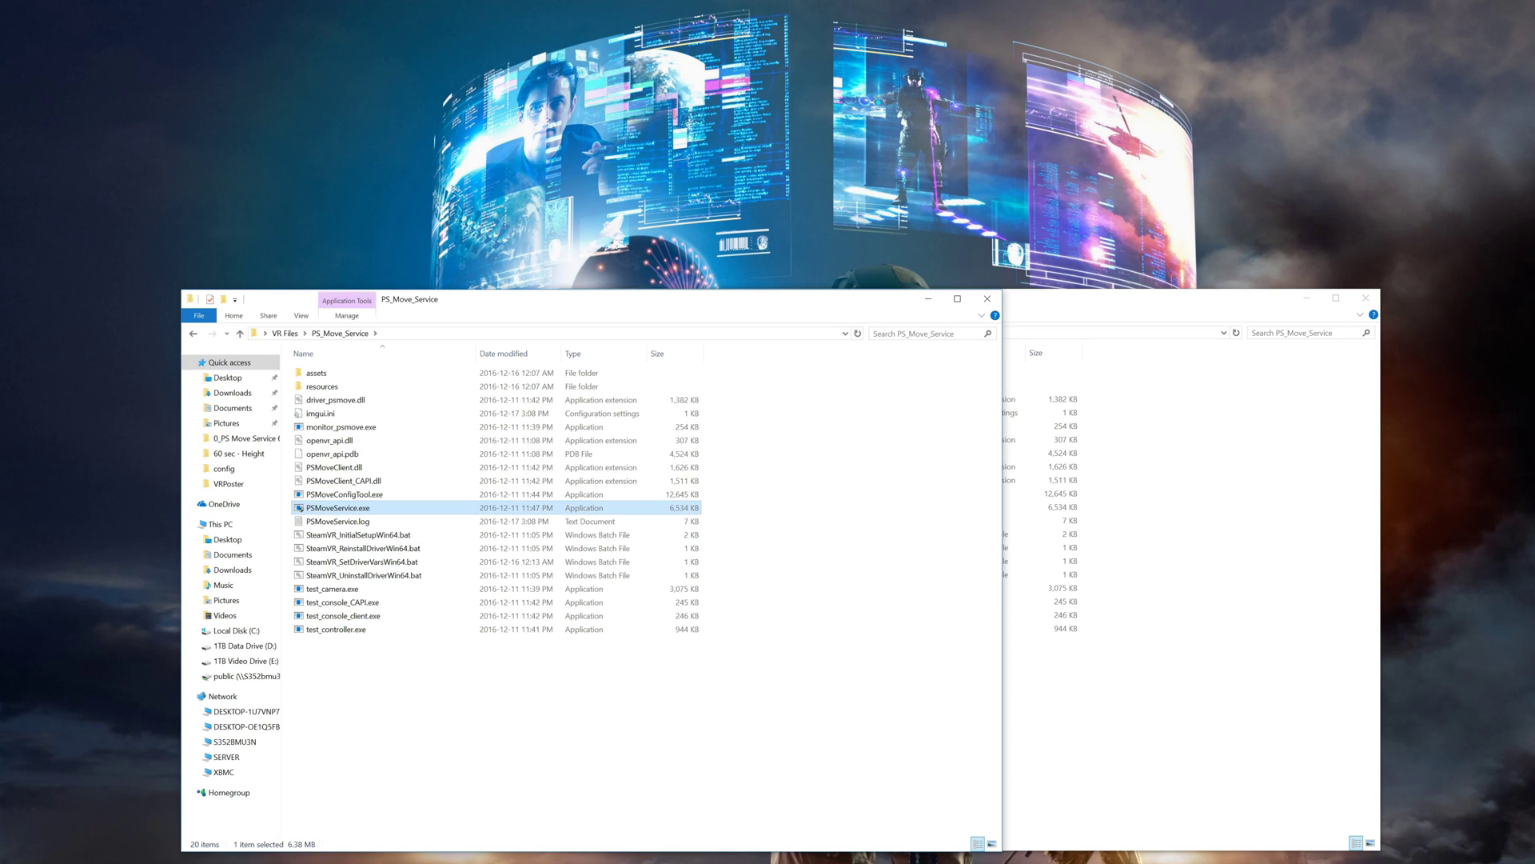
key("Return")
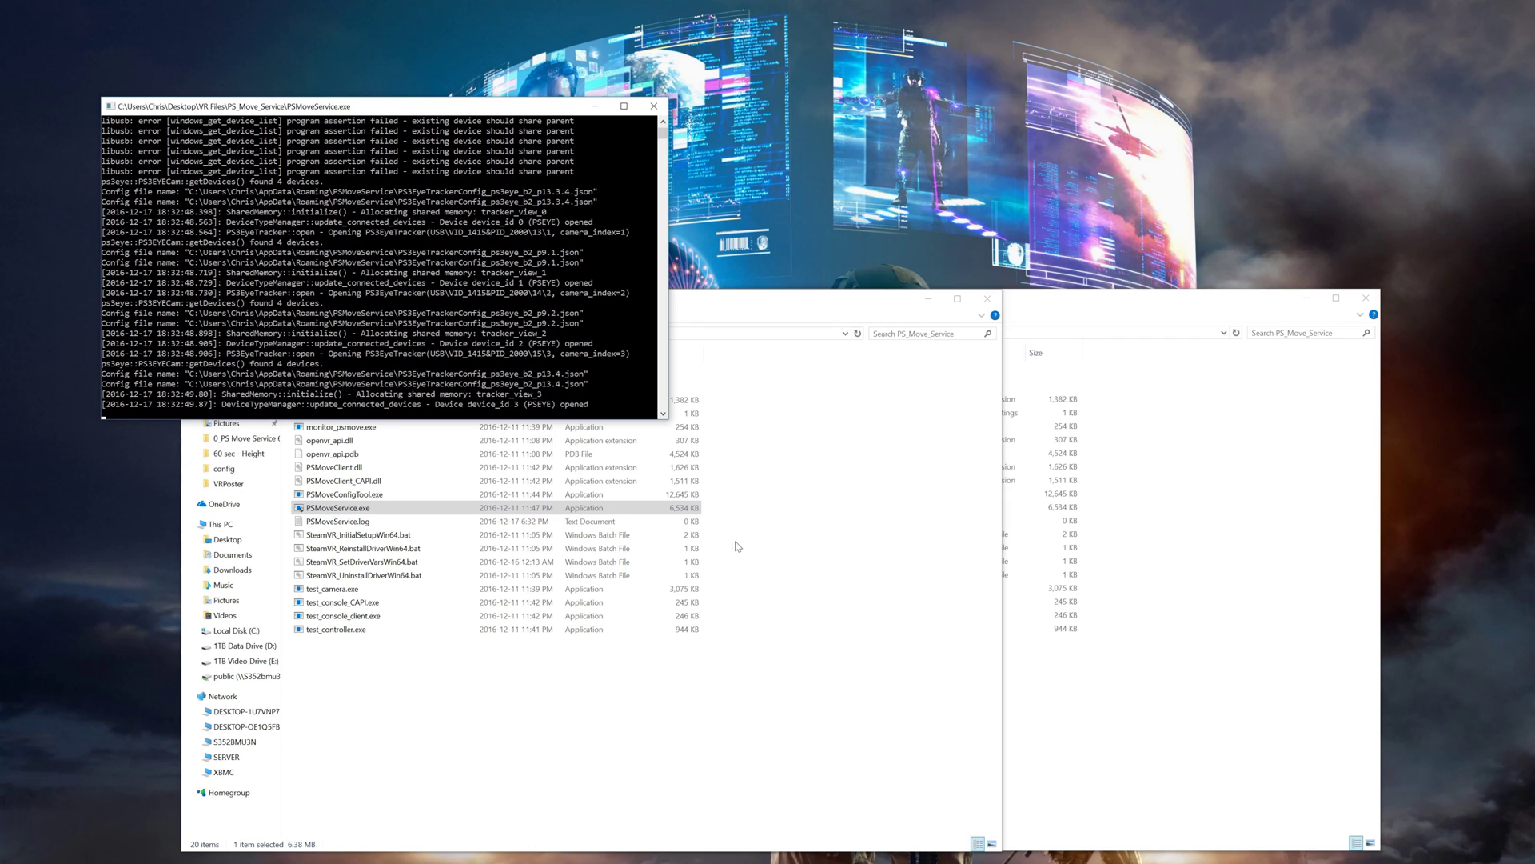
left_click(595, 106)
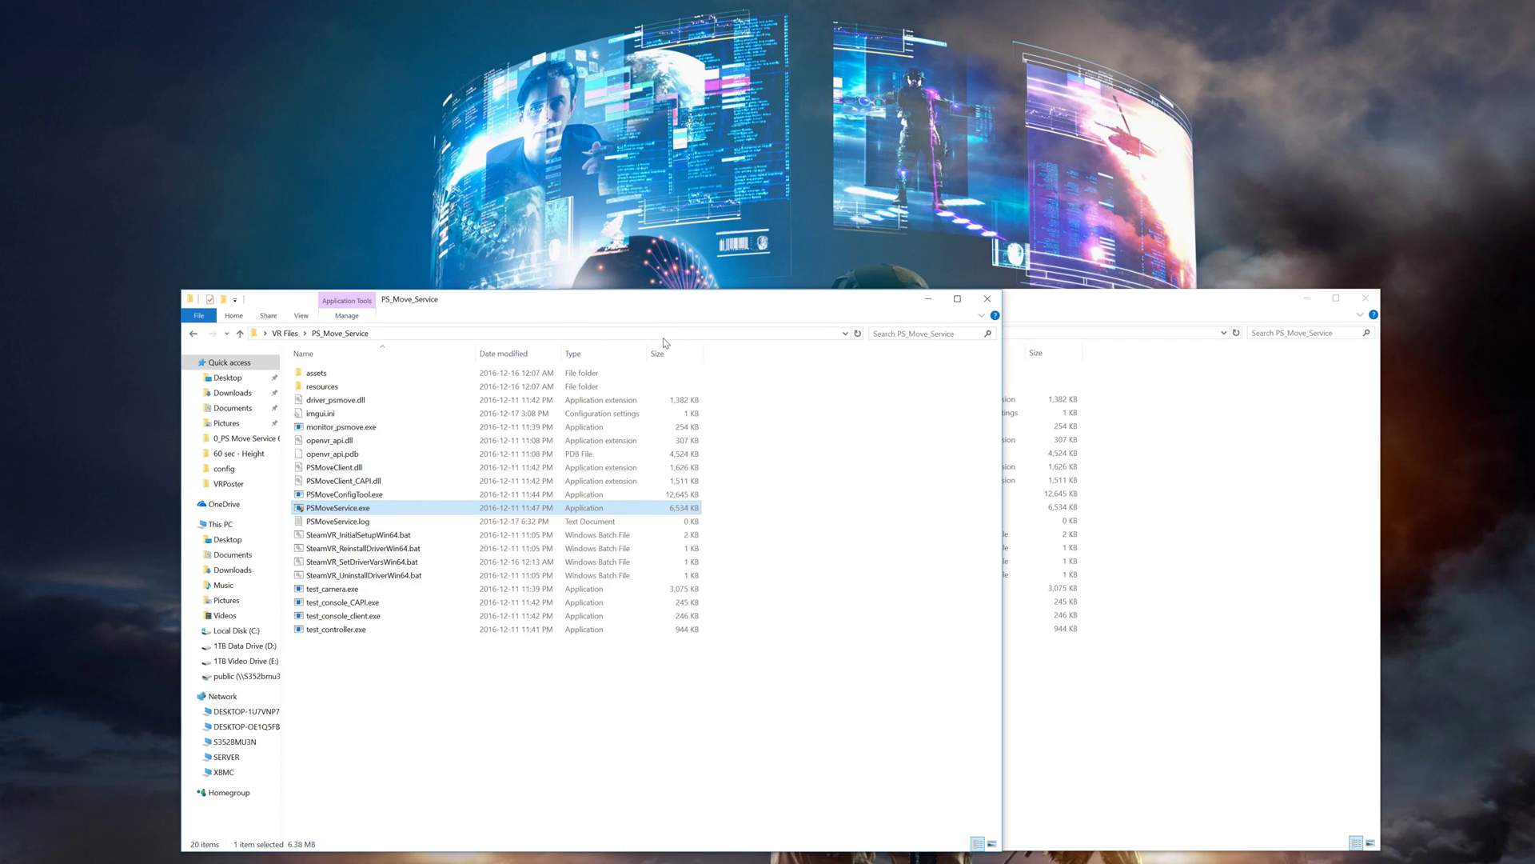
Step: Run PSMoveFreepieBridge.exe from the FreePie folder, tracking 1 controller with controller ID 2 and answering n to the last question
left_click(194, 333)
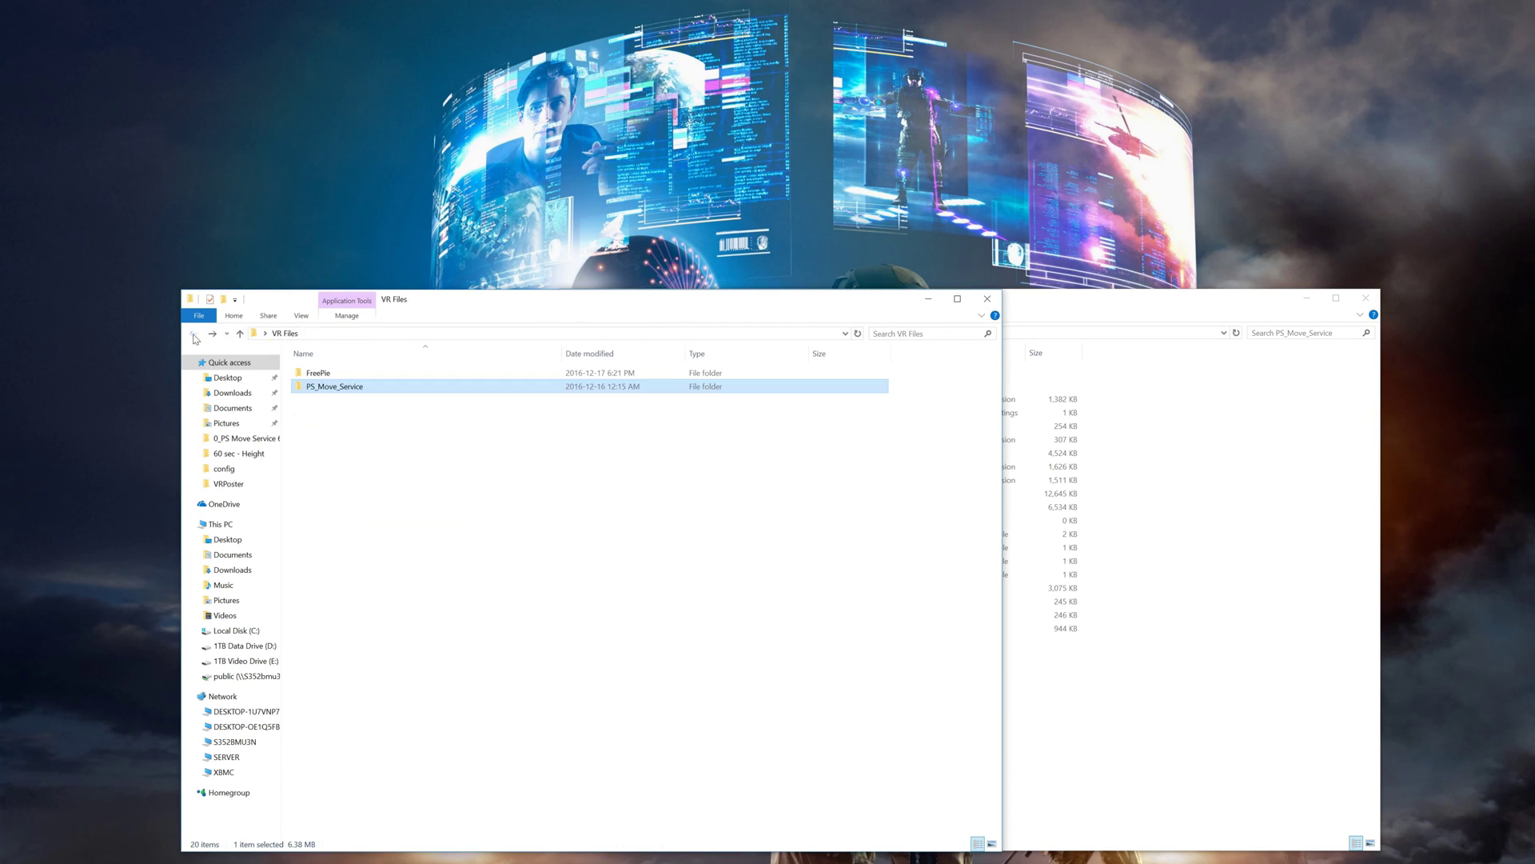
double_click(324, 376)
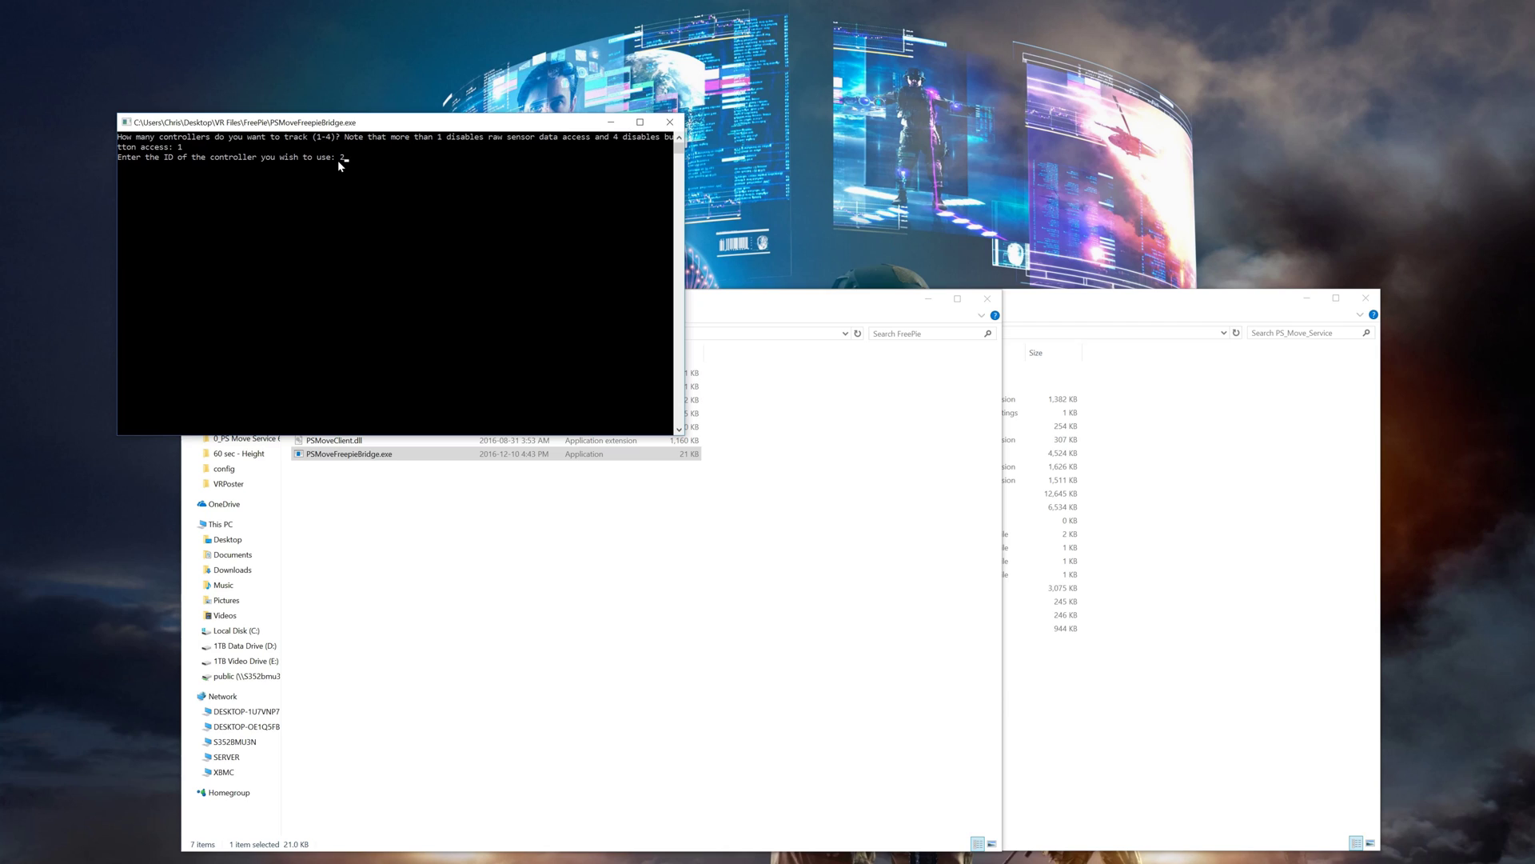
type("2")
key("Return")
type("n")
key("Return")
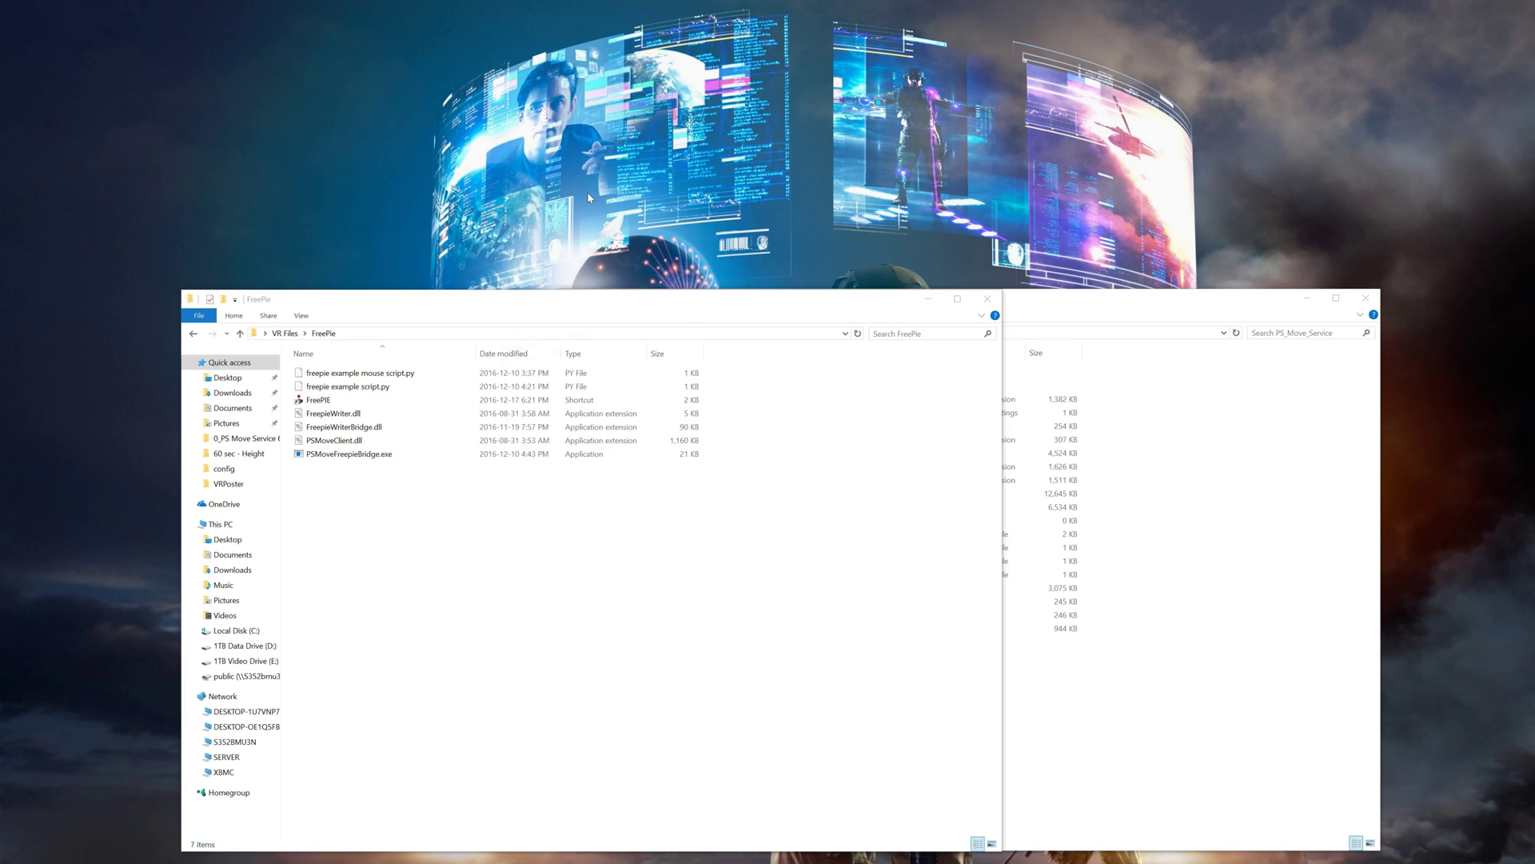
Step: Run AutoHotkey_1.1.24.03_setup.exe from the Downloads folder, upgrade to v1.1.24.03 (Unicode 64-bit) and exit the setup
key("super+e")
double_click(950, 406)
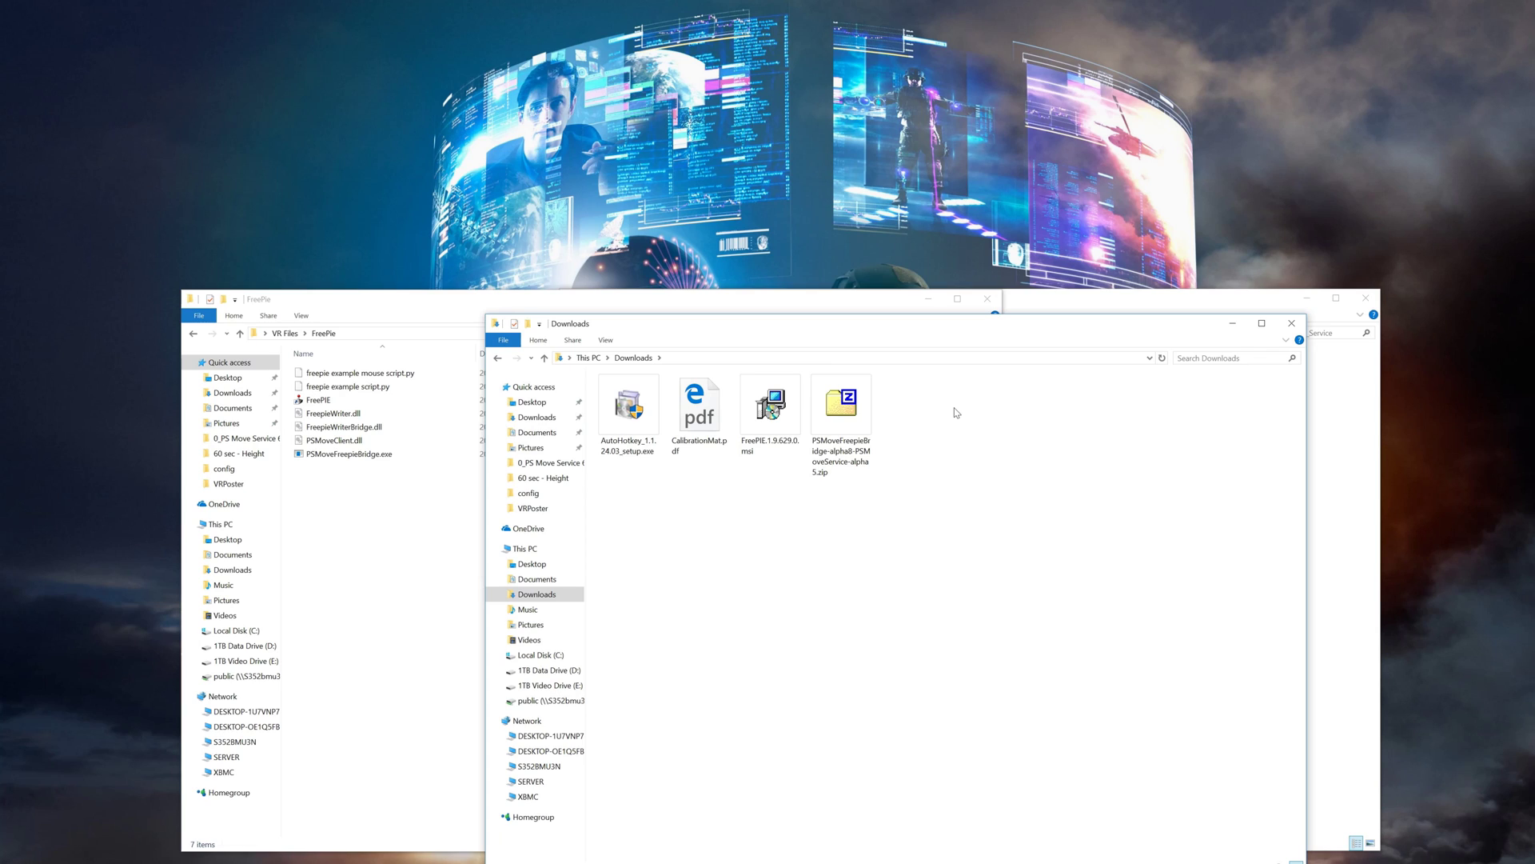
left_click(633, 417)
double_click(632, 417)
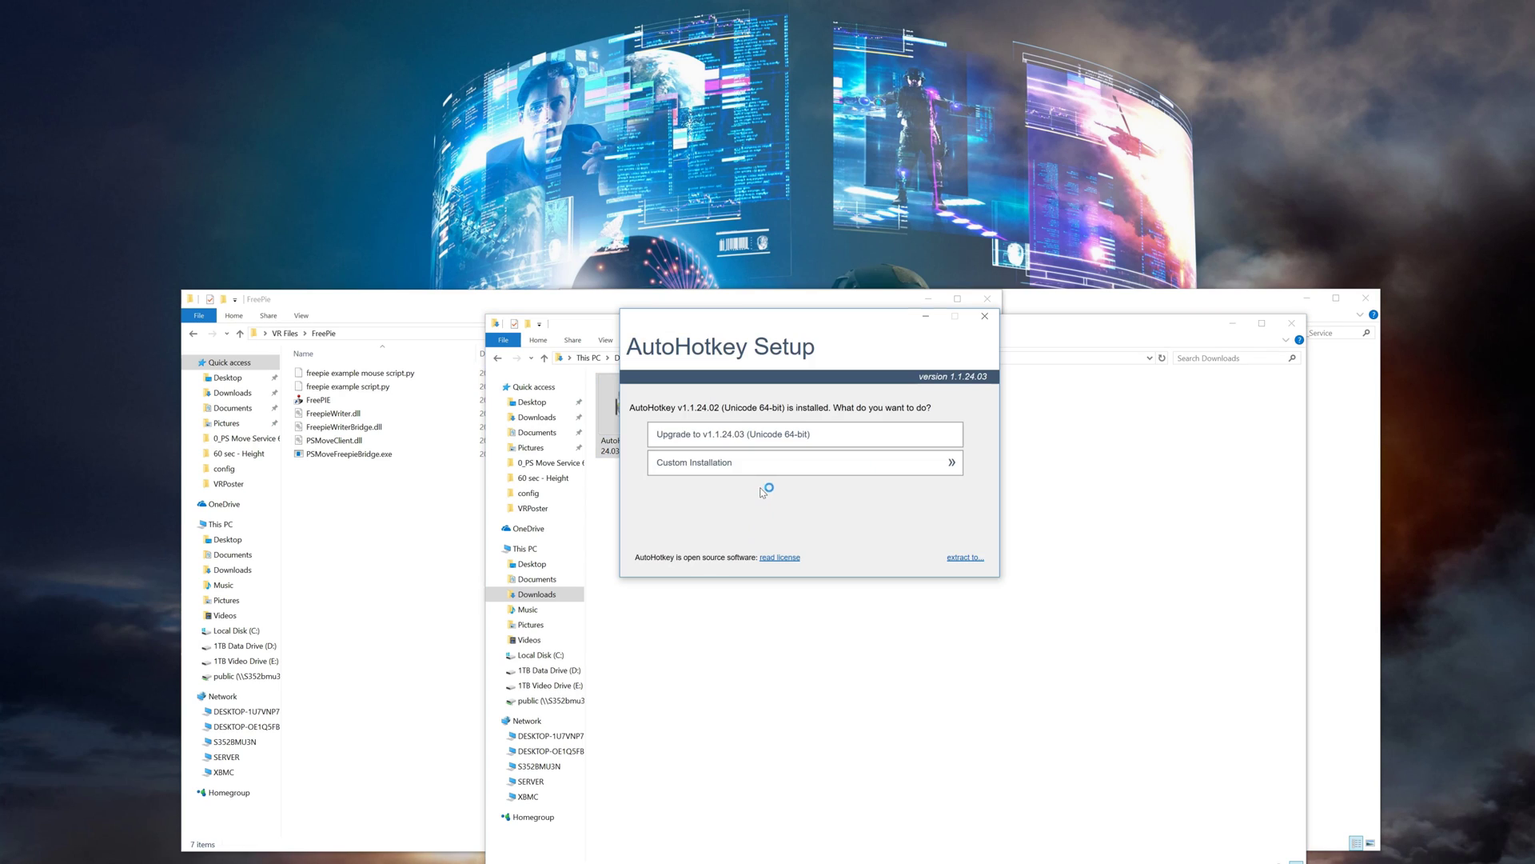
left_click(799, 437)
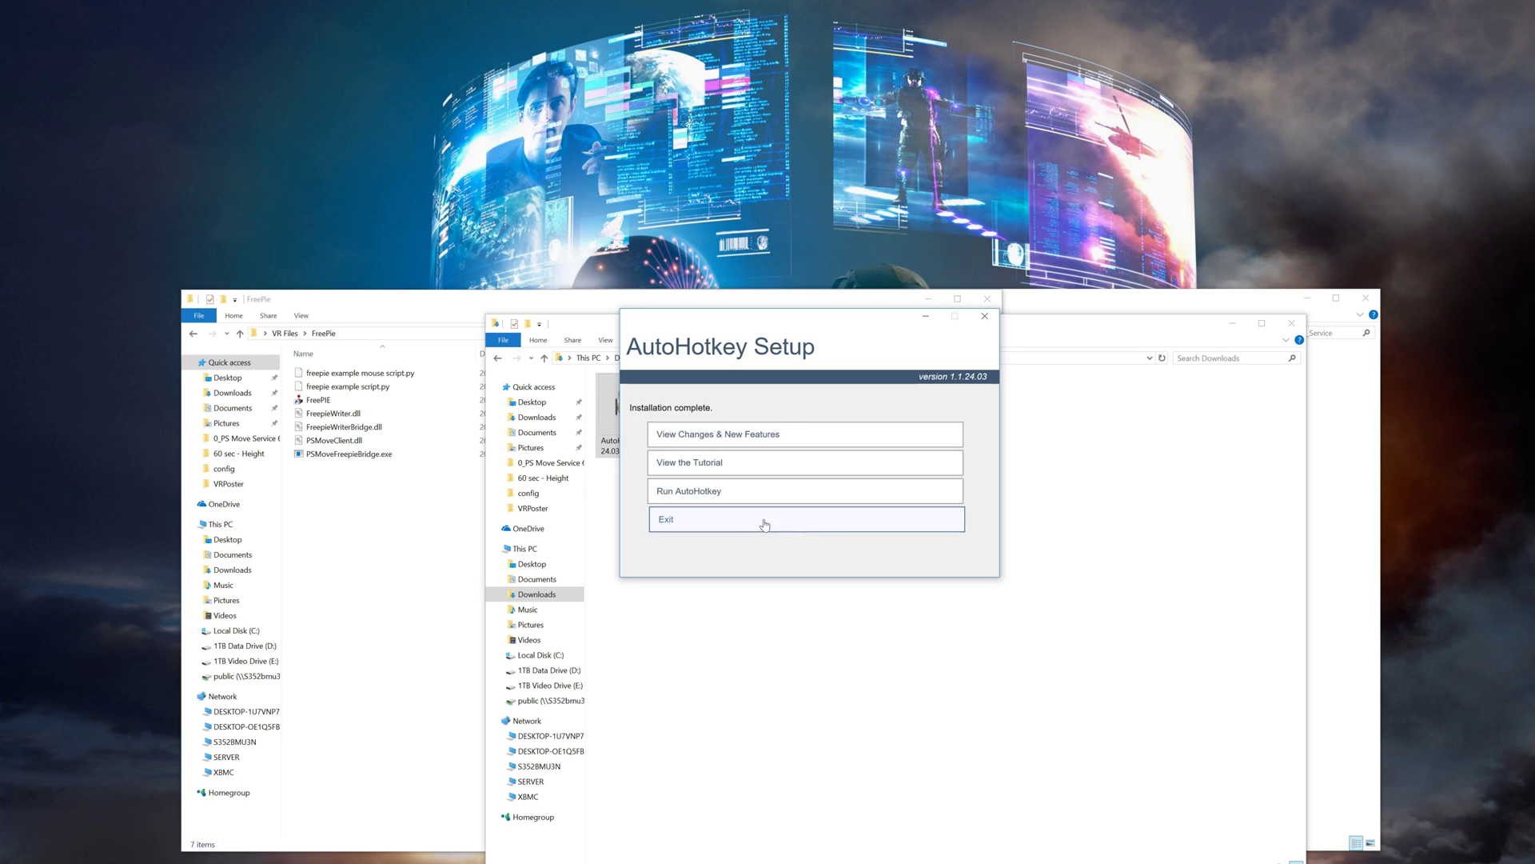
left_click(681, 526)
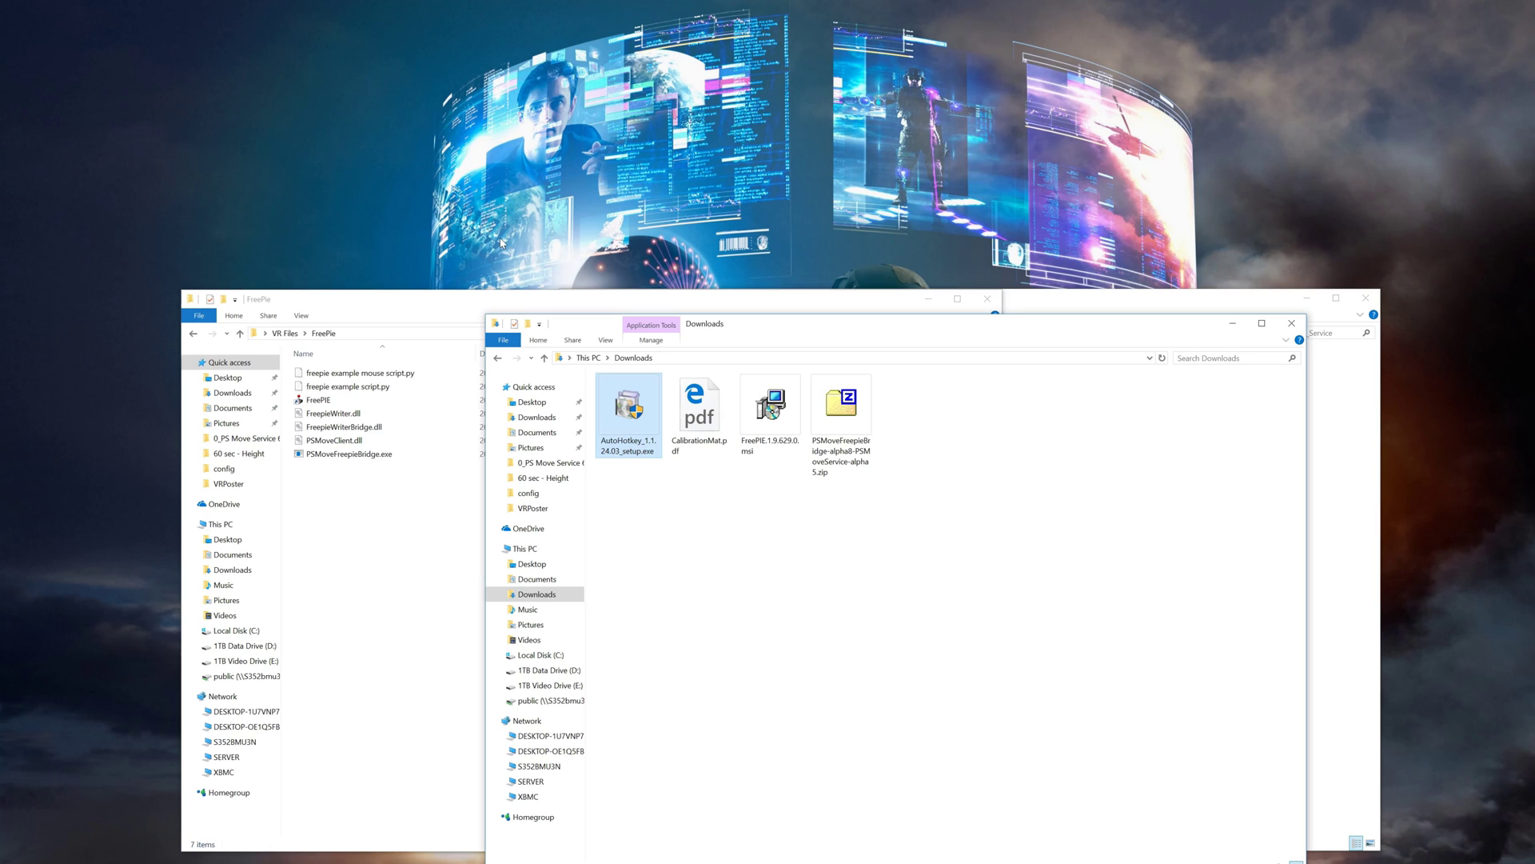
Step: Create a new AutoHotkey script in the VR Files folder, keeping its default name
left_click(410, 549)
key("alt+Left")
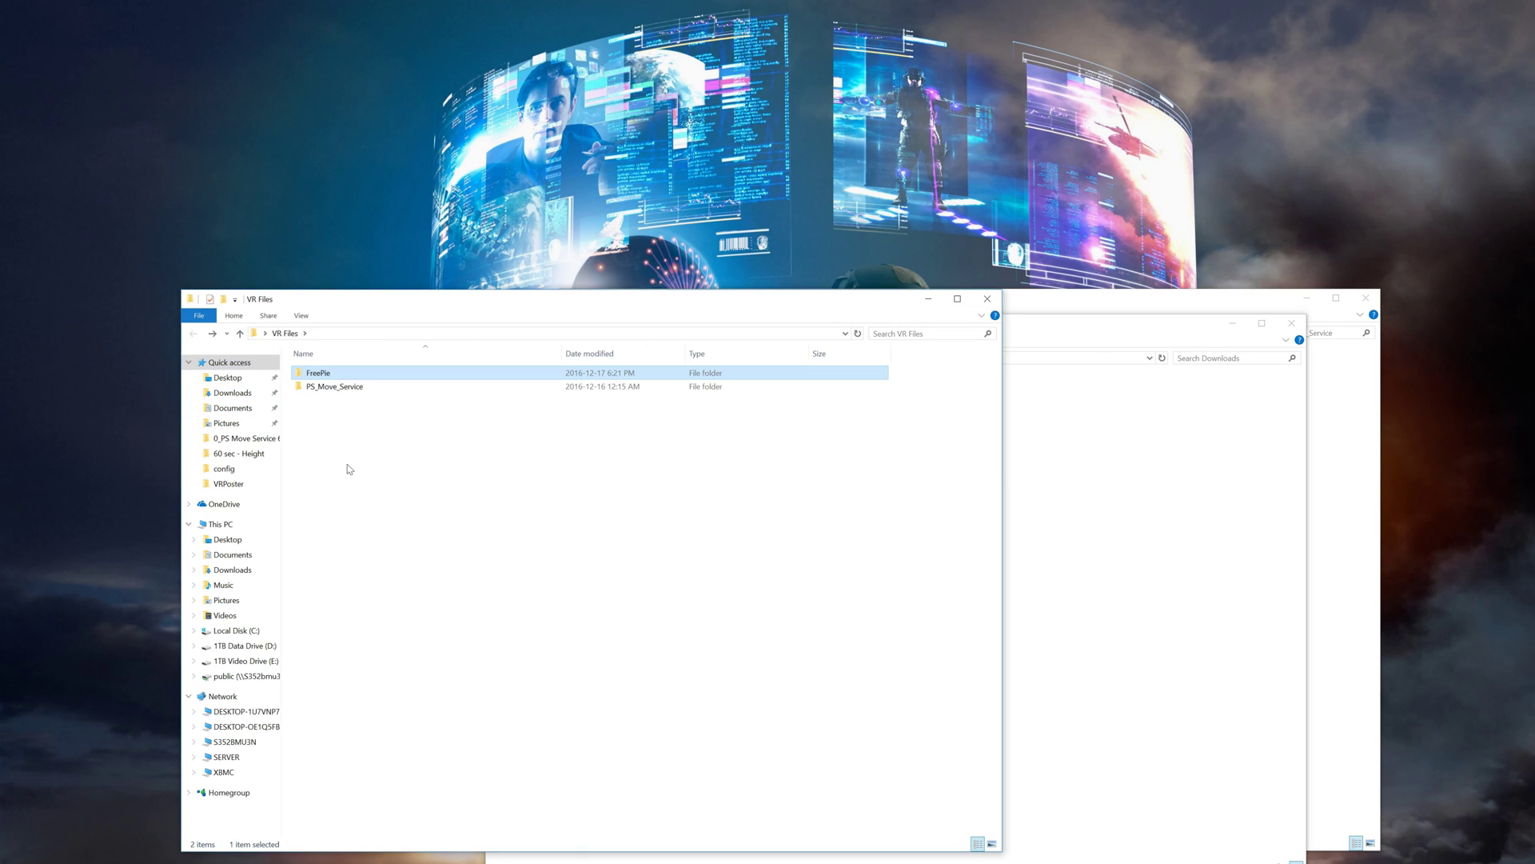
right_click(353, 465)
mouse_move(427, 614)
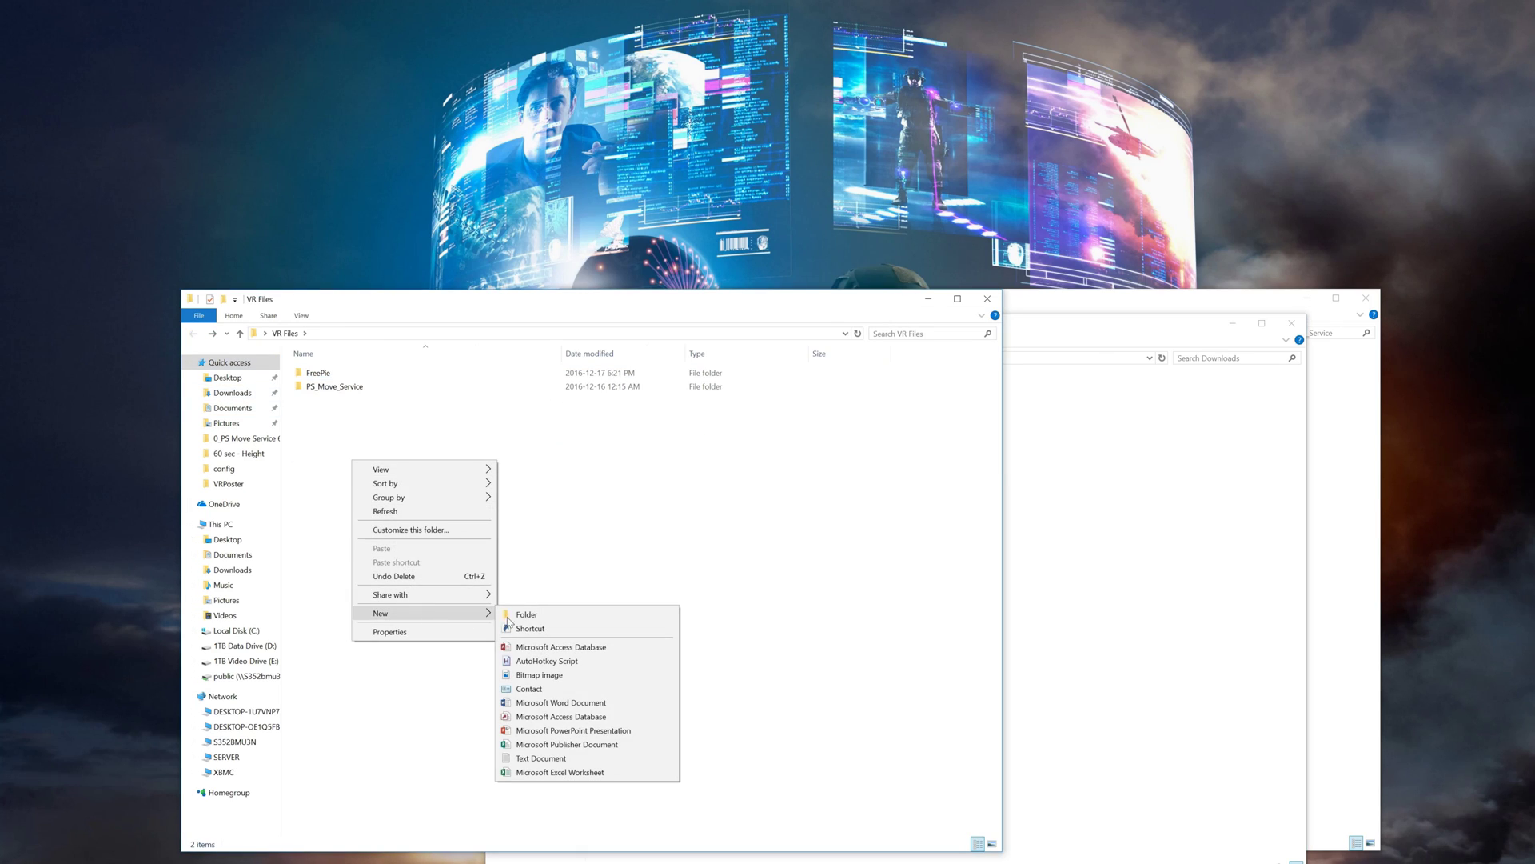
left_click(538, 660)
left_click(328, 408)
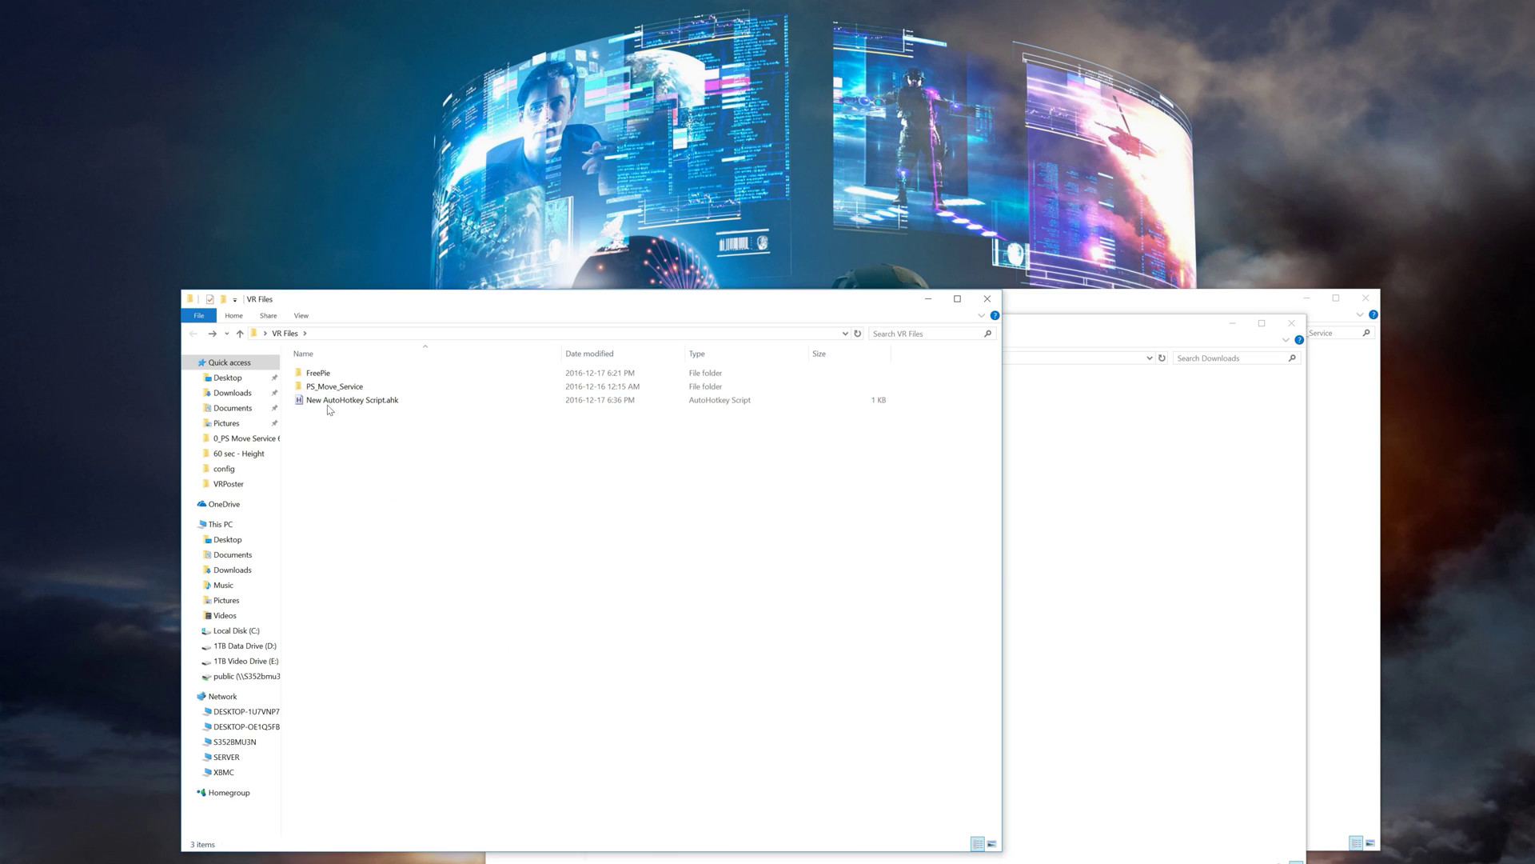
Step: Open New AutoHotkey Script.ahk for editing and review its commands for PSMoveService, PSMoveFreepieBridge, FreePIE, the example script and Riftcat
right_click(362, 402)
left_click(403, 440)
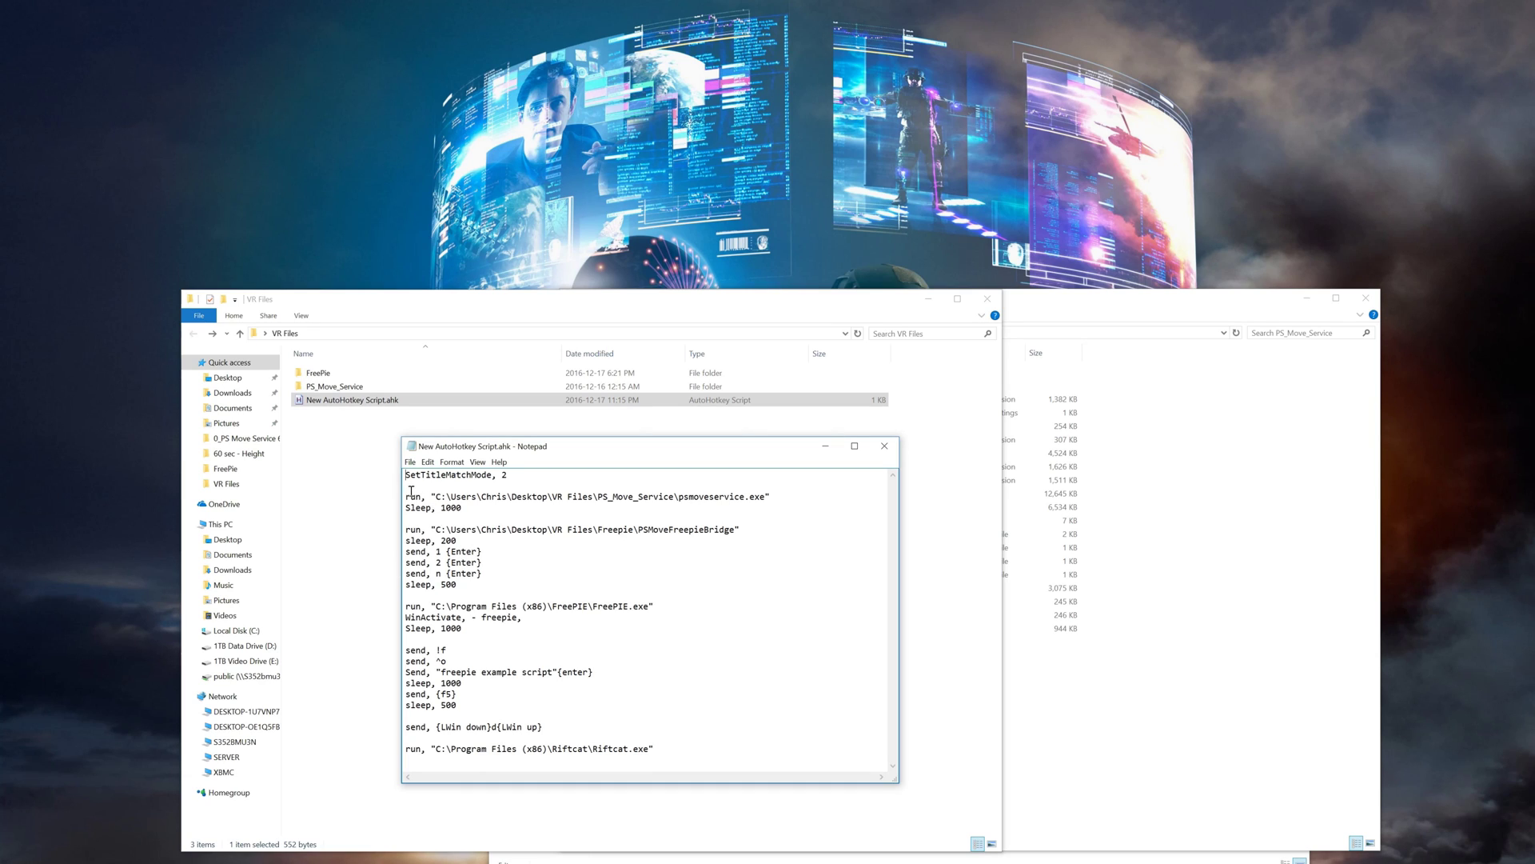
left_click_drag(404, 496, 755, 497)
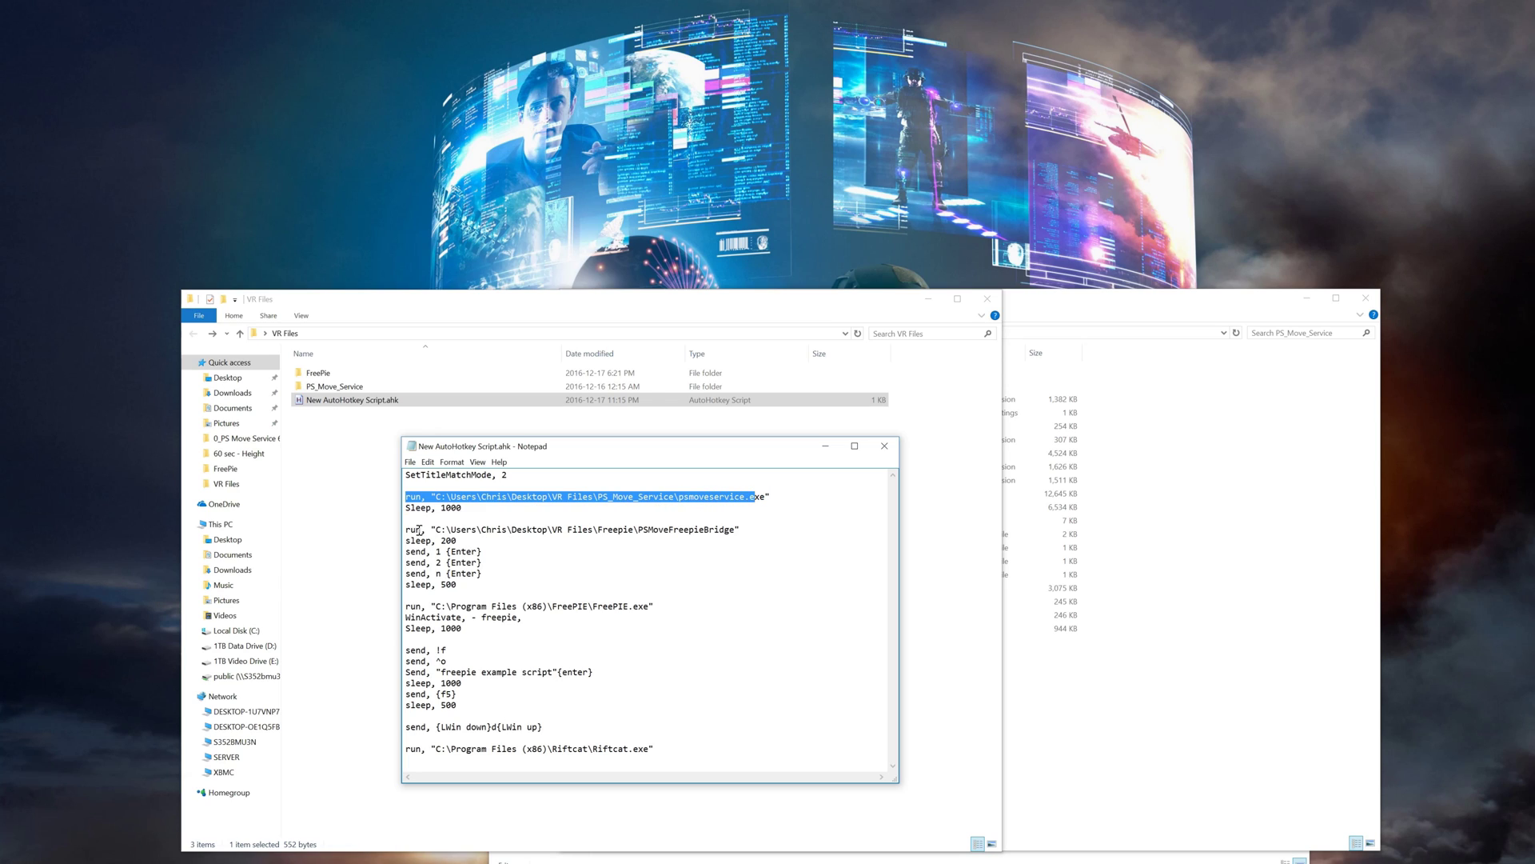
left_click_drag(416, 530, 703, 586)
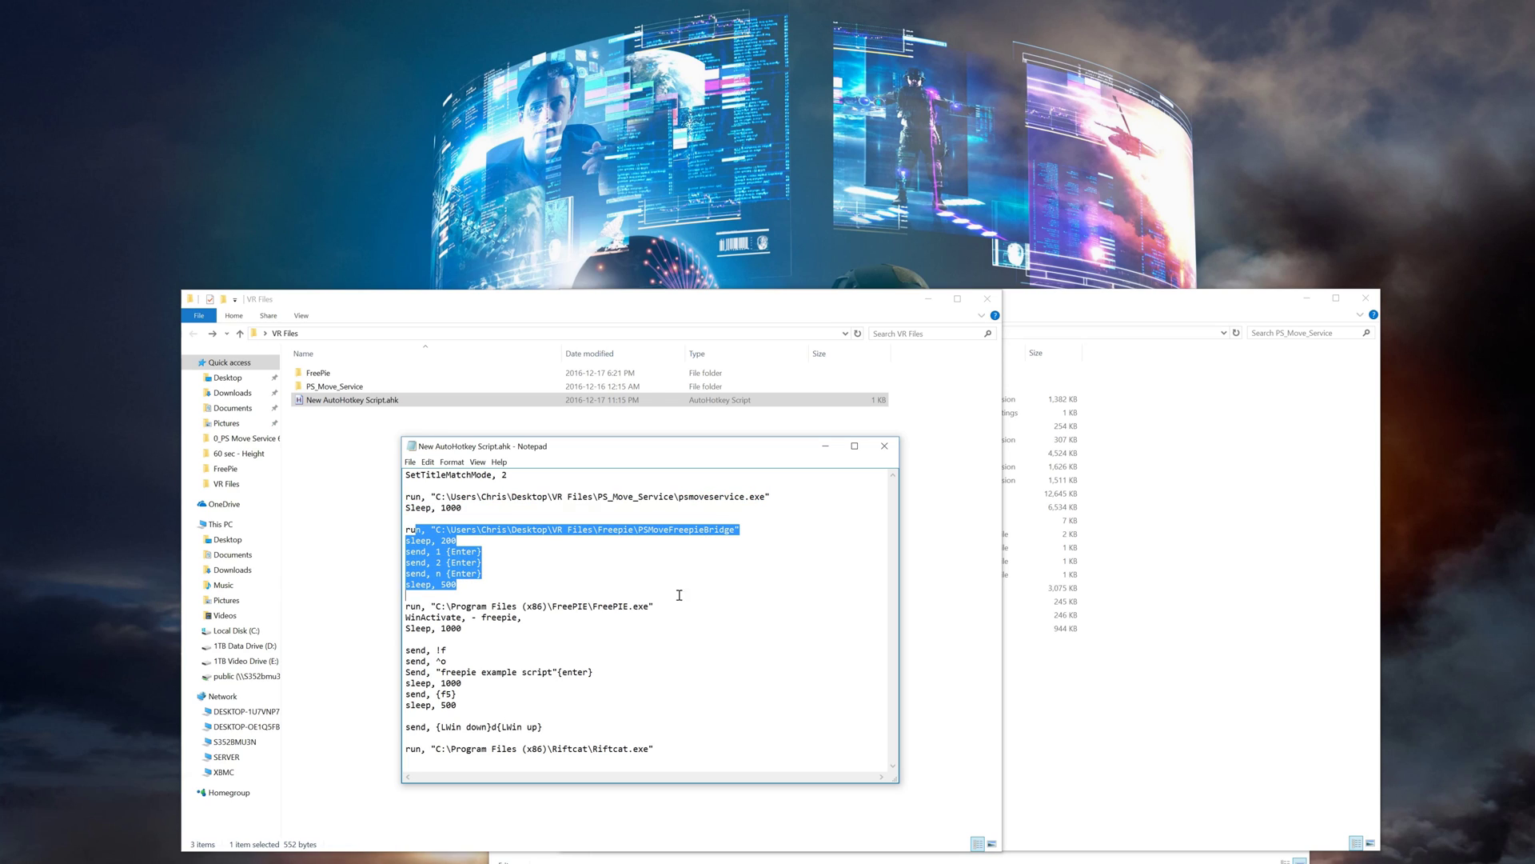
left_click_drag(406, 606, 618, 630)
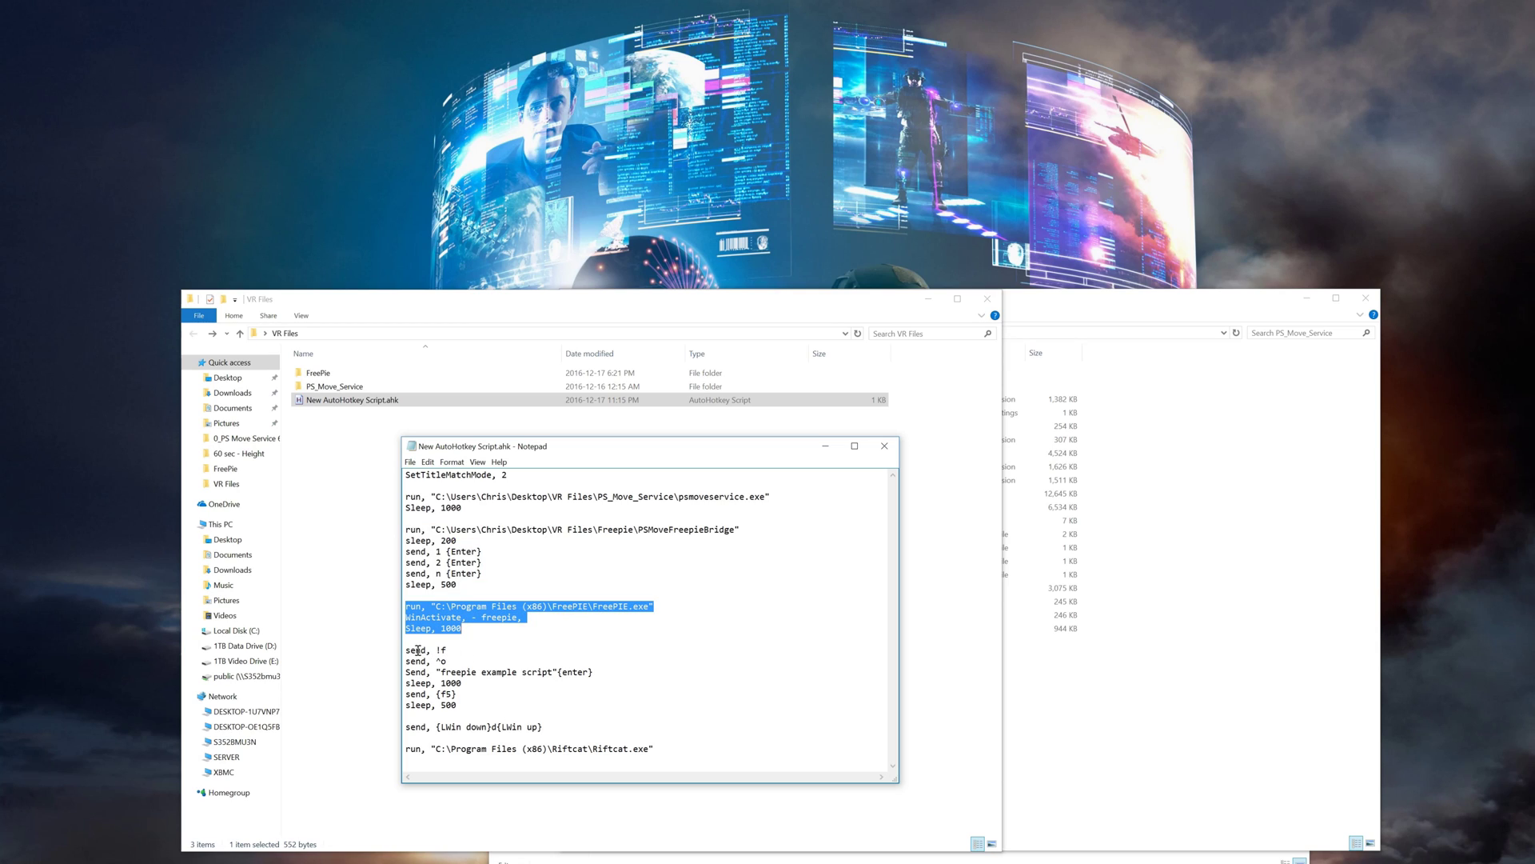
left_click_drag(411, 650, 556, 703)
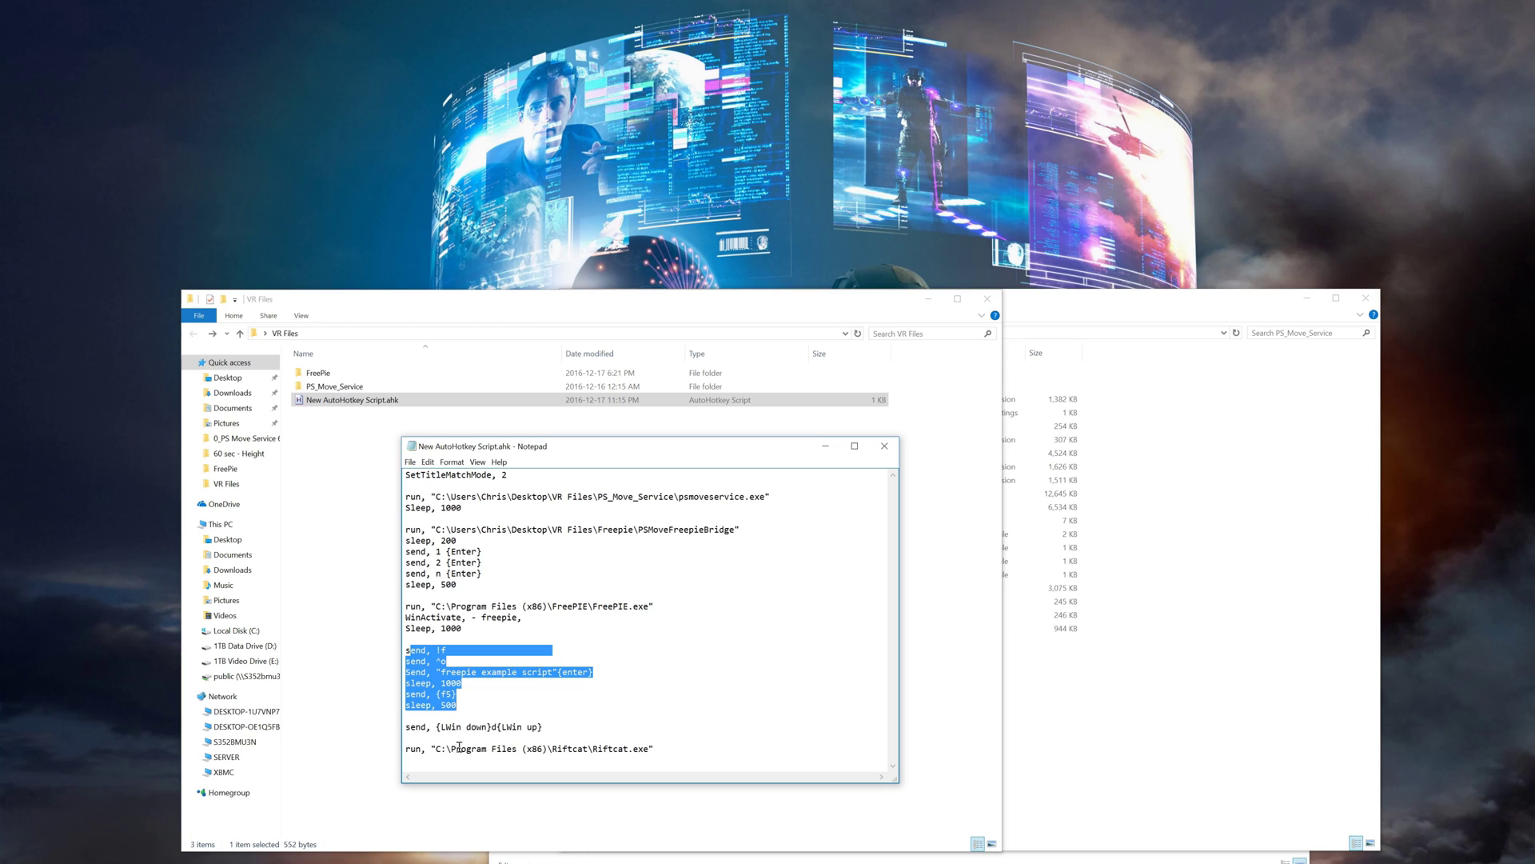
left_click_drag(409, 728, 542, 729)
left_click_drag(633, 750, 421, 750)
Step: Save New AutoHotkey Script.ahk and close the text editor
left_click(409, 461)
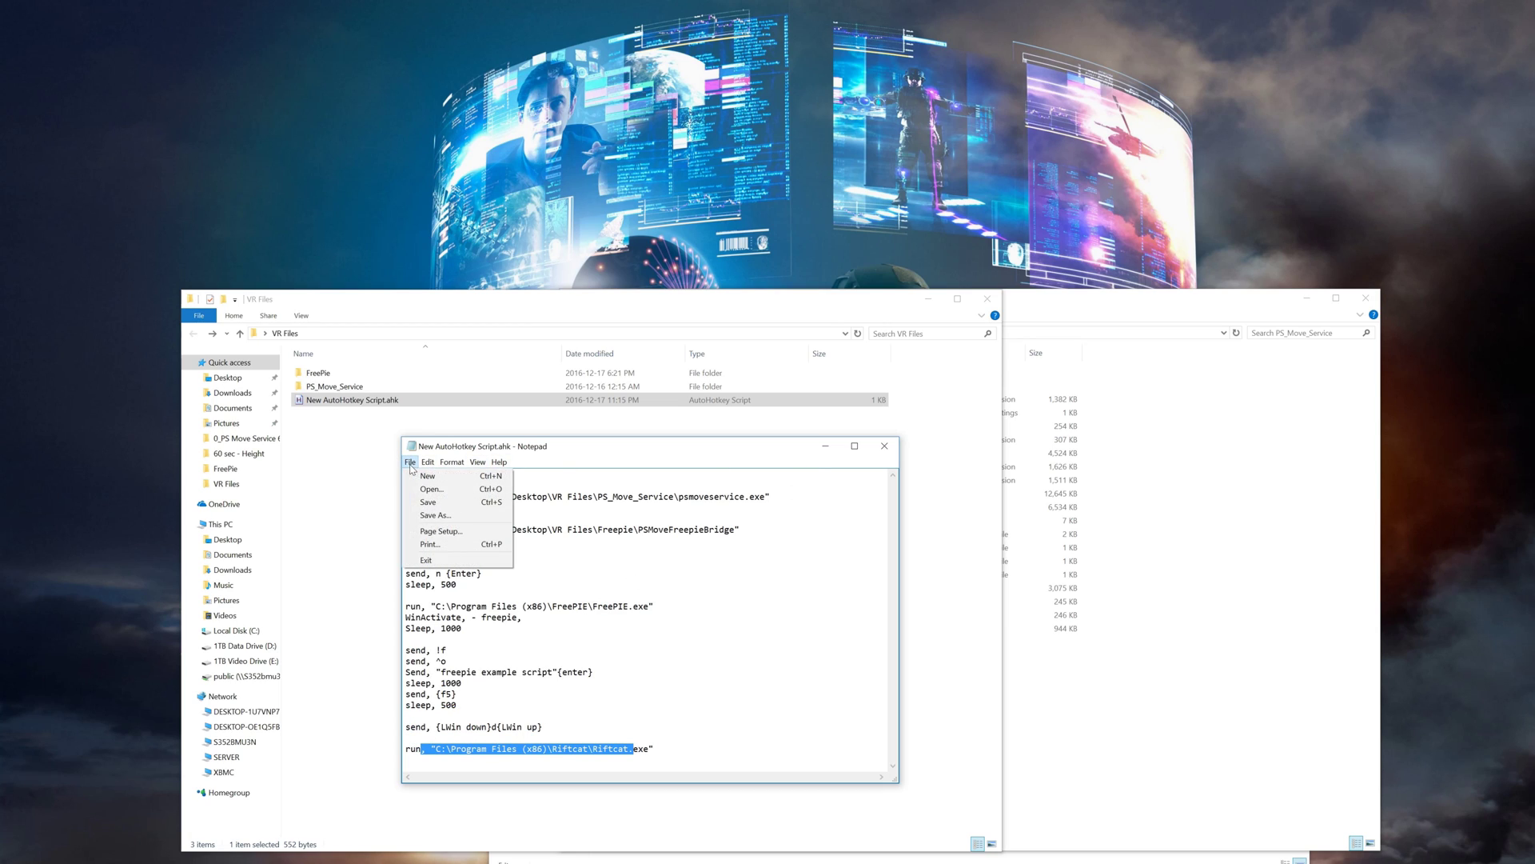
left_click(432, 502)
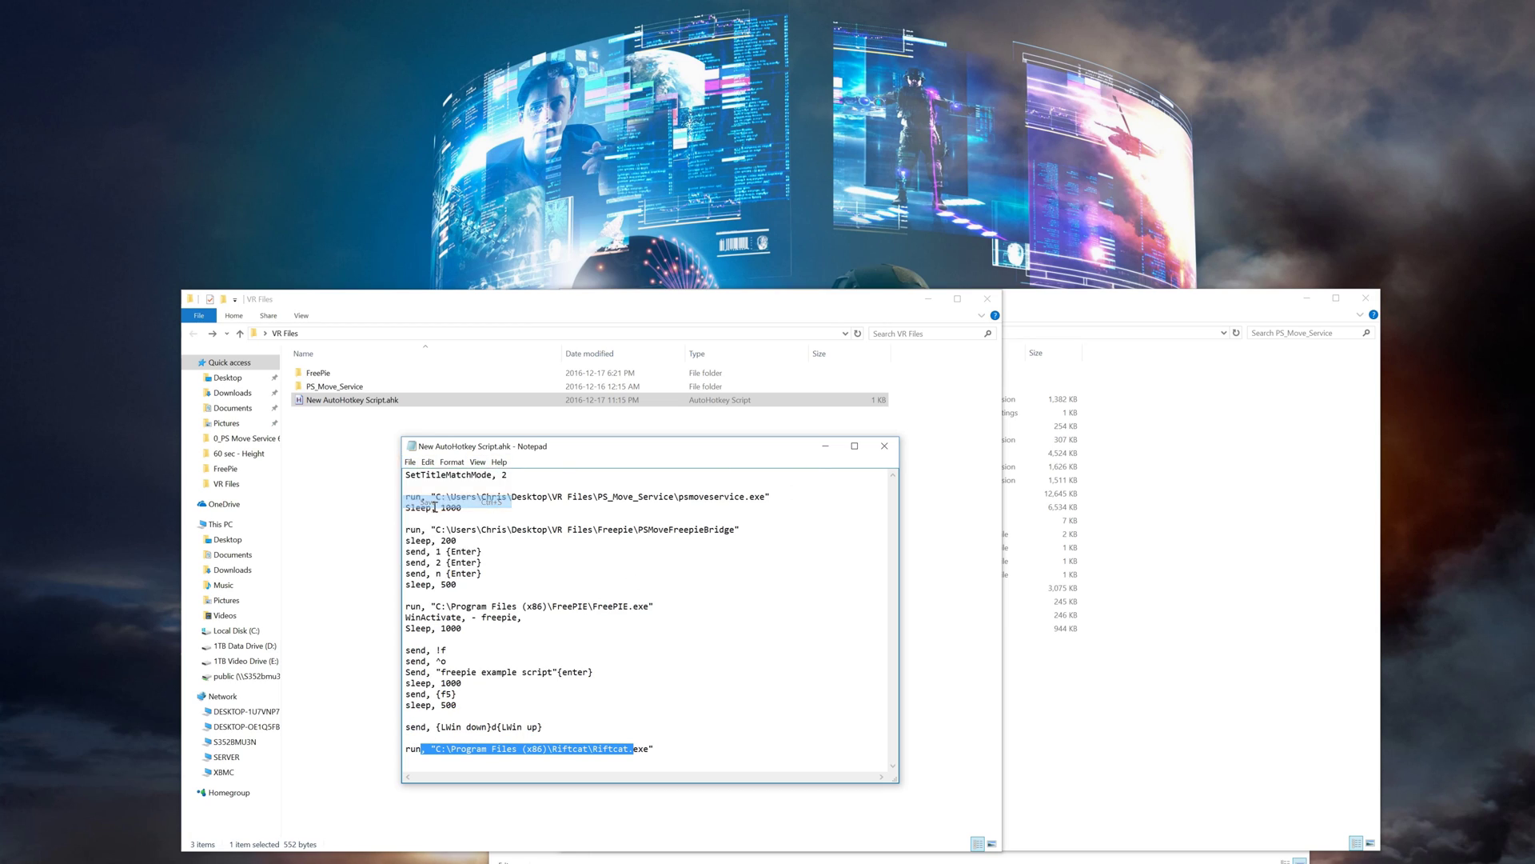
left_click(885, 445)
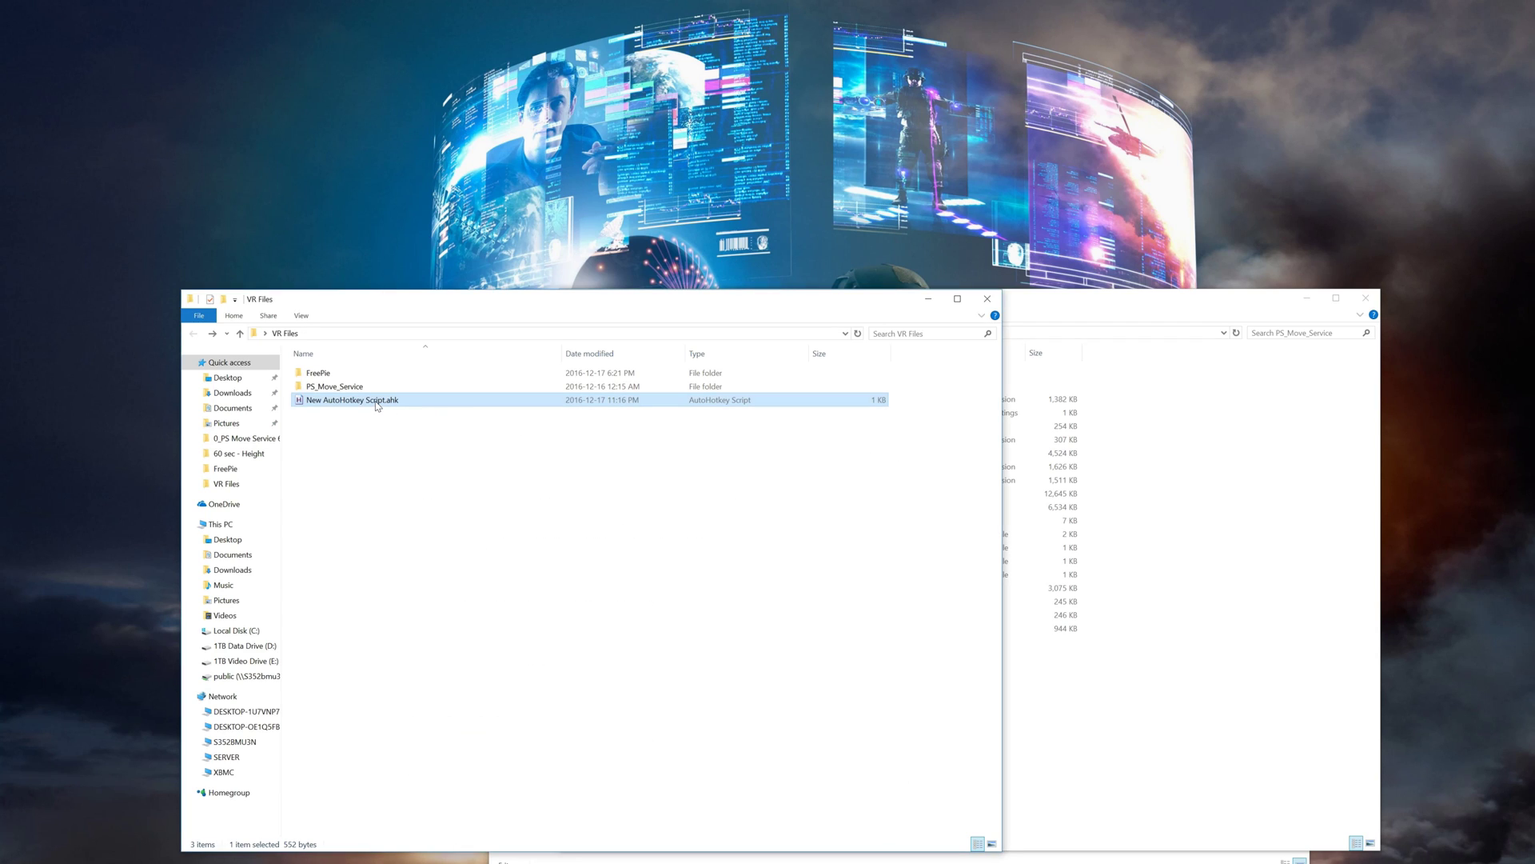
Step: Compile New AutoHotkey Script.ahk into an executable and rename the resulting application as Ghetto Vive.exe
right_click(377, 405)
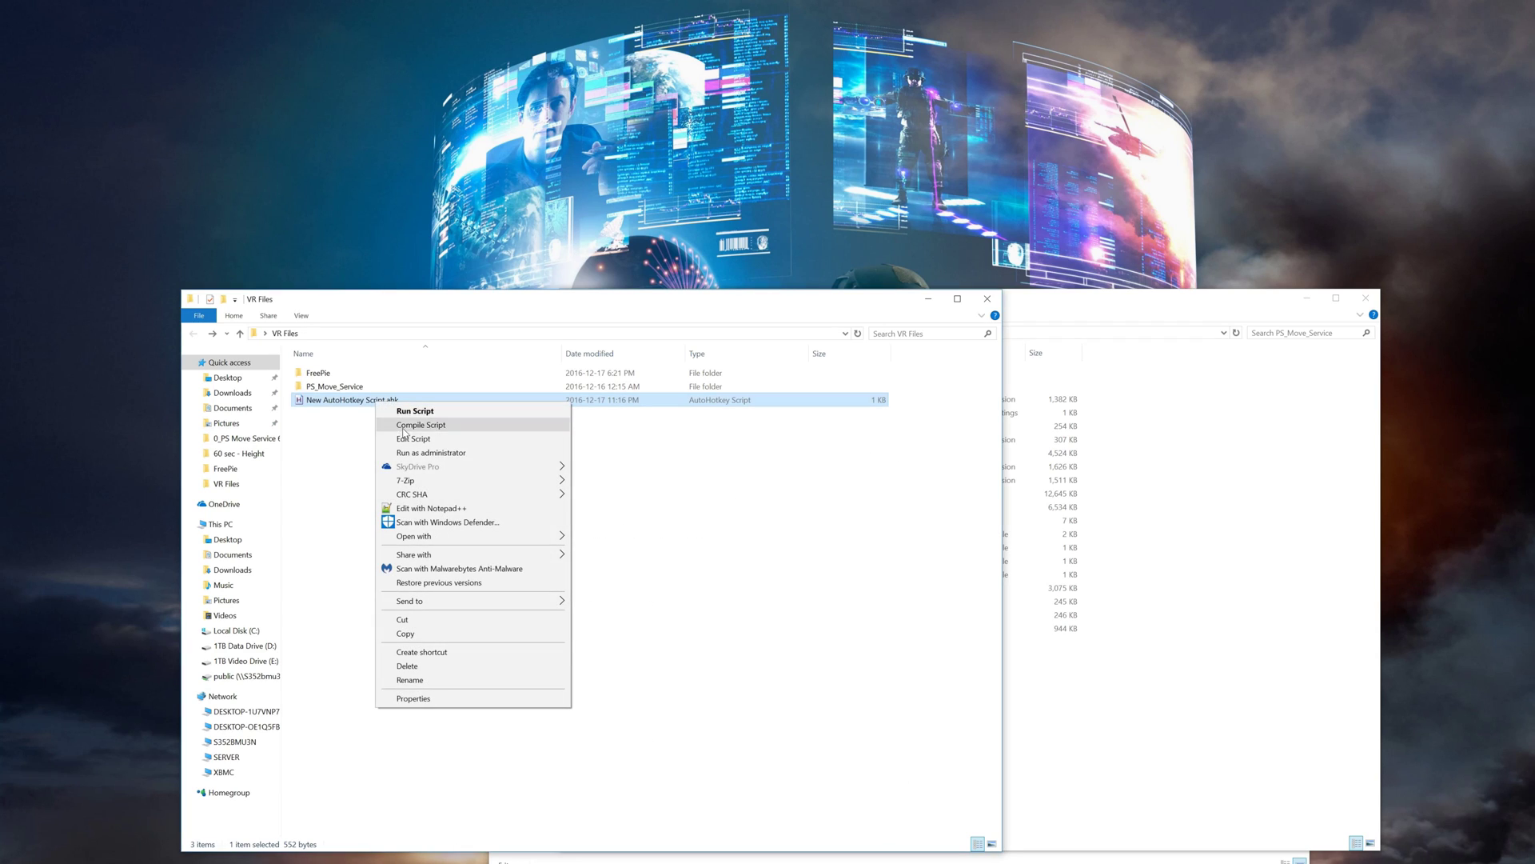
left_click(433, 426)
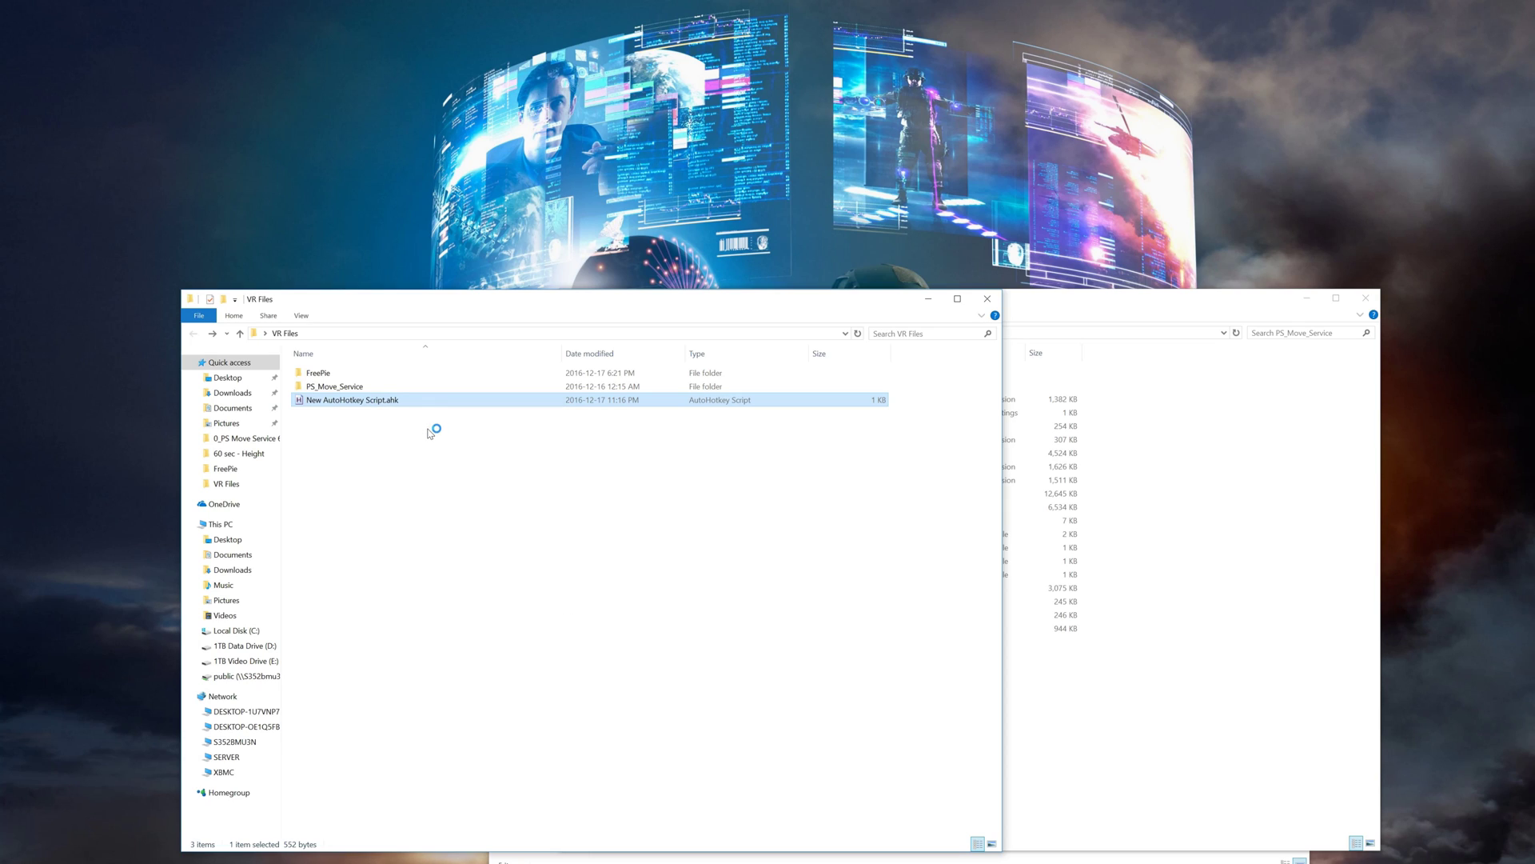
left_click(350, 418)
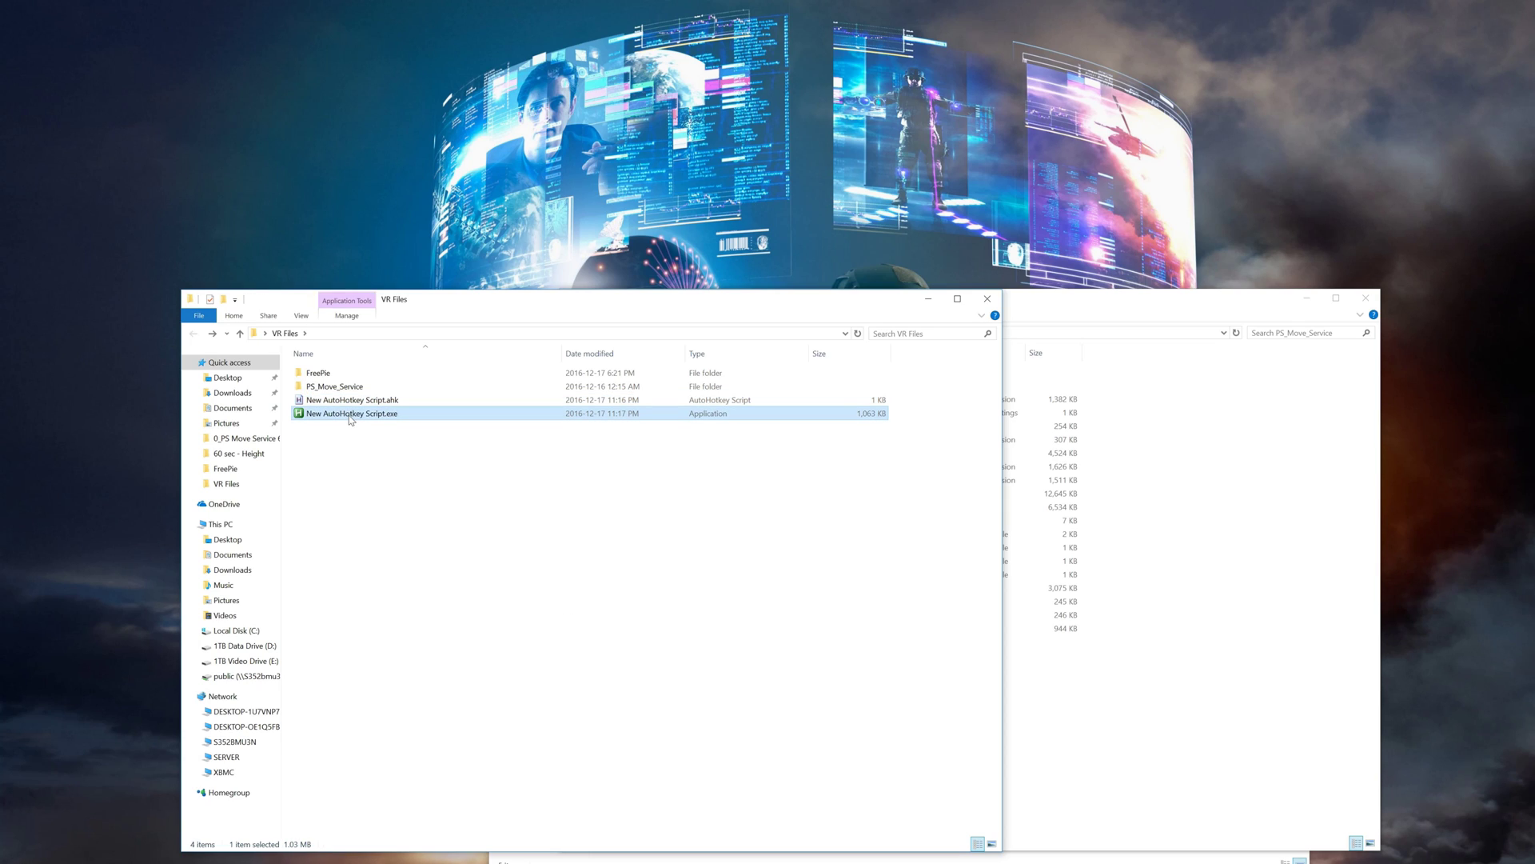
left_click(362, 416)
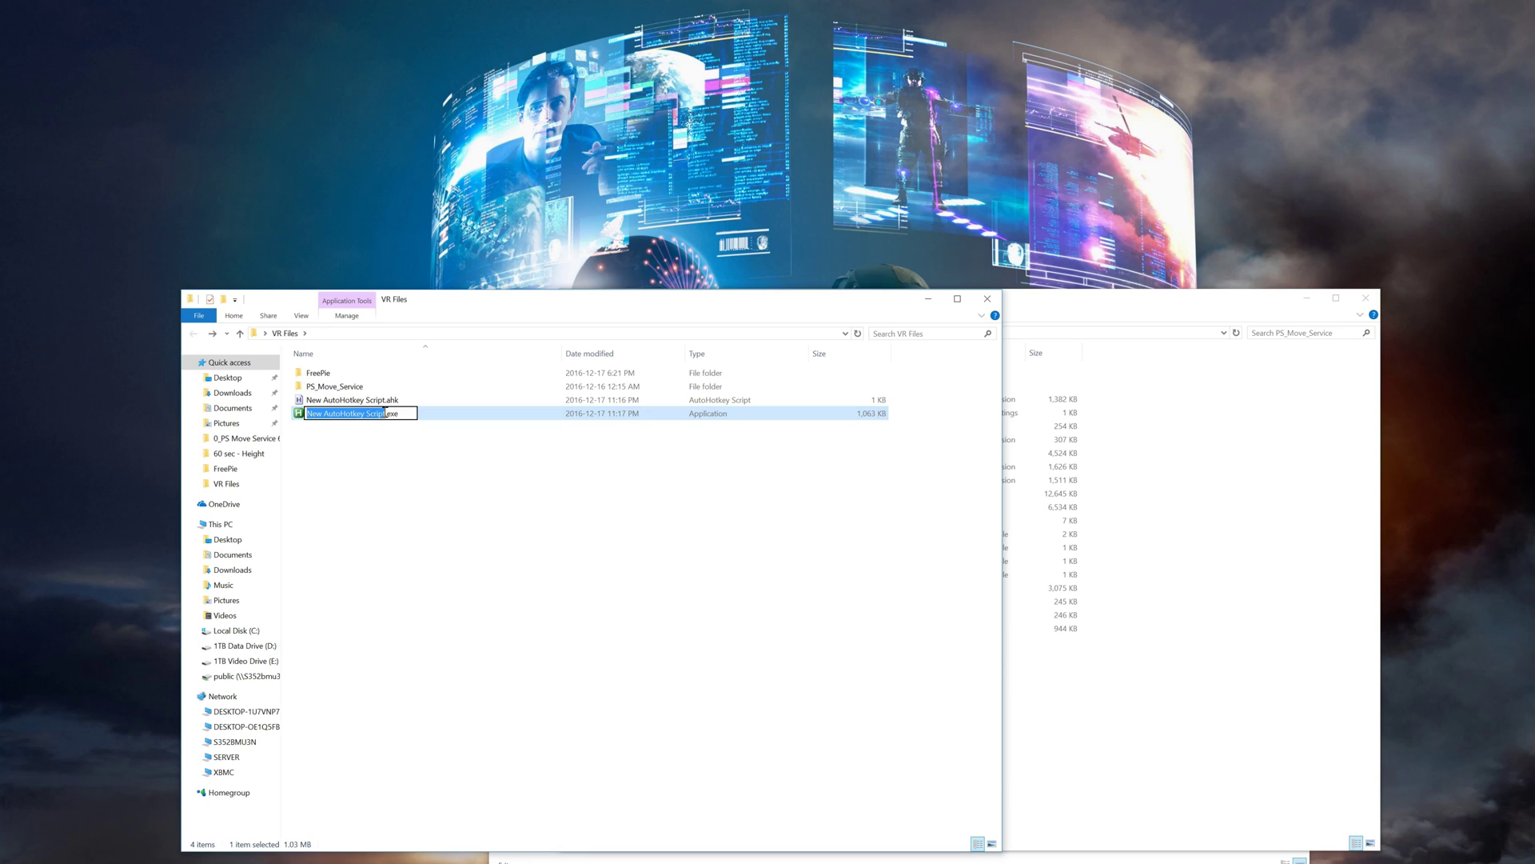
type("Ghetto Vive")
key("Return")
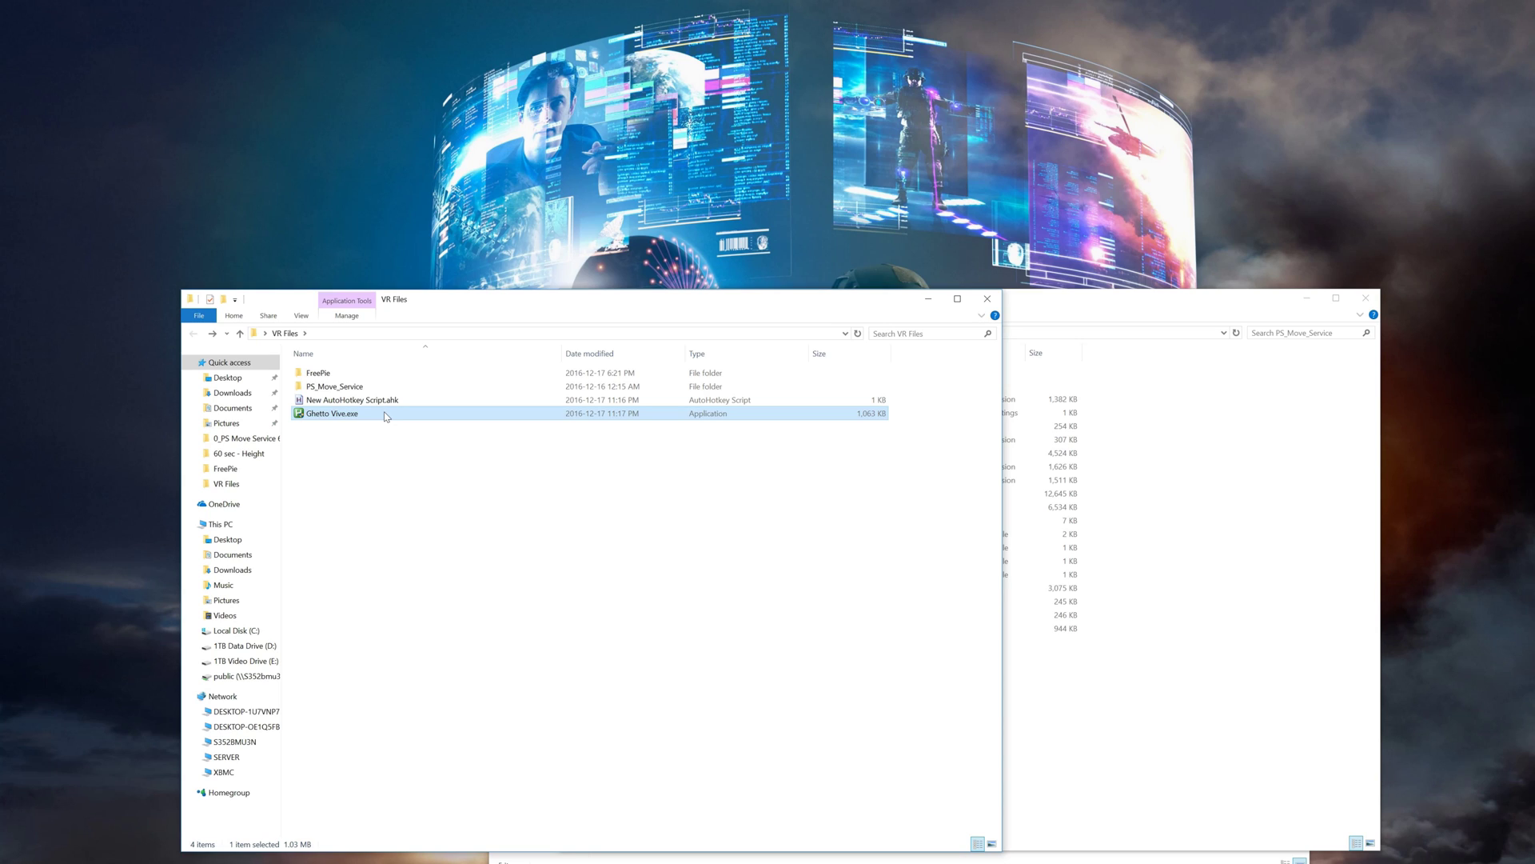
Step: Set Ghetto Vive.exe to always run as an administrator in its compatibility properties
right_click(386, 416)
left_click(465, 714)
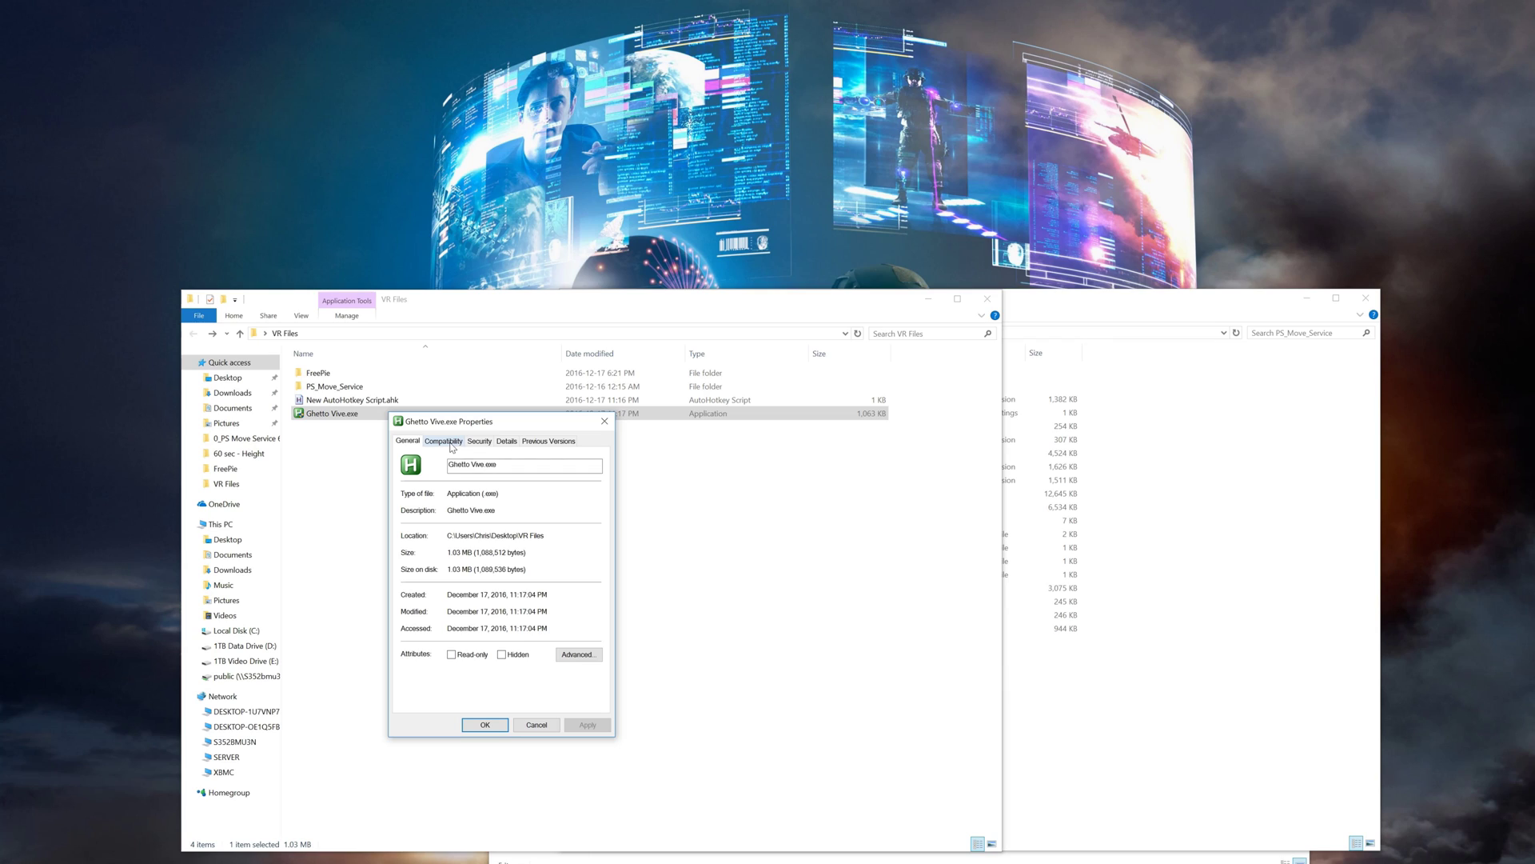
left_click(445, 442)
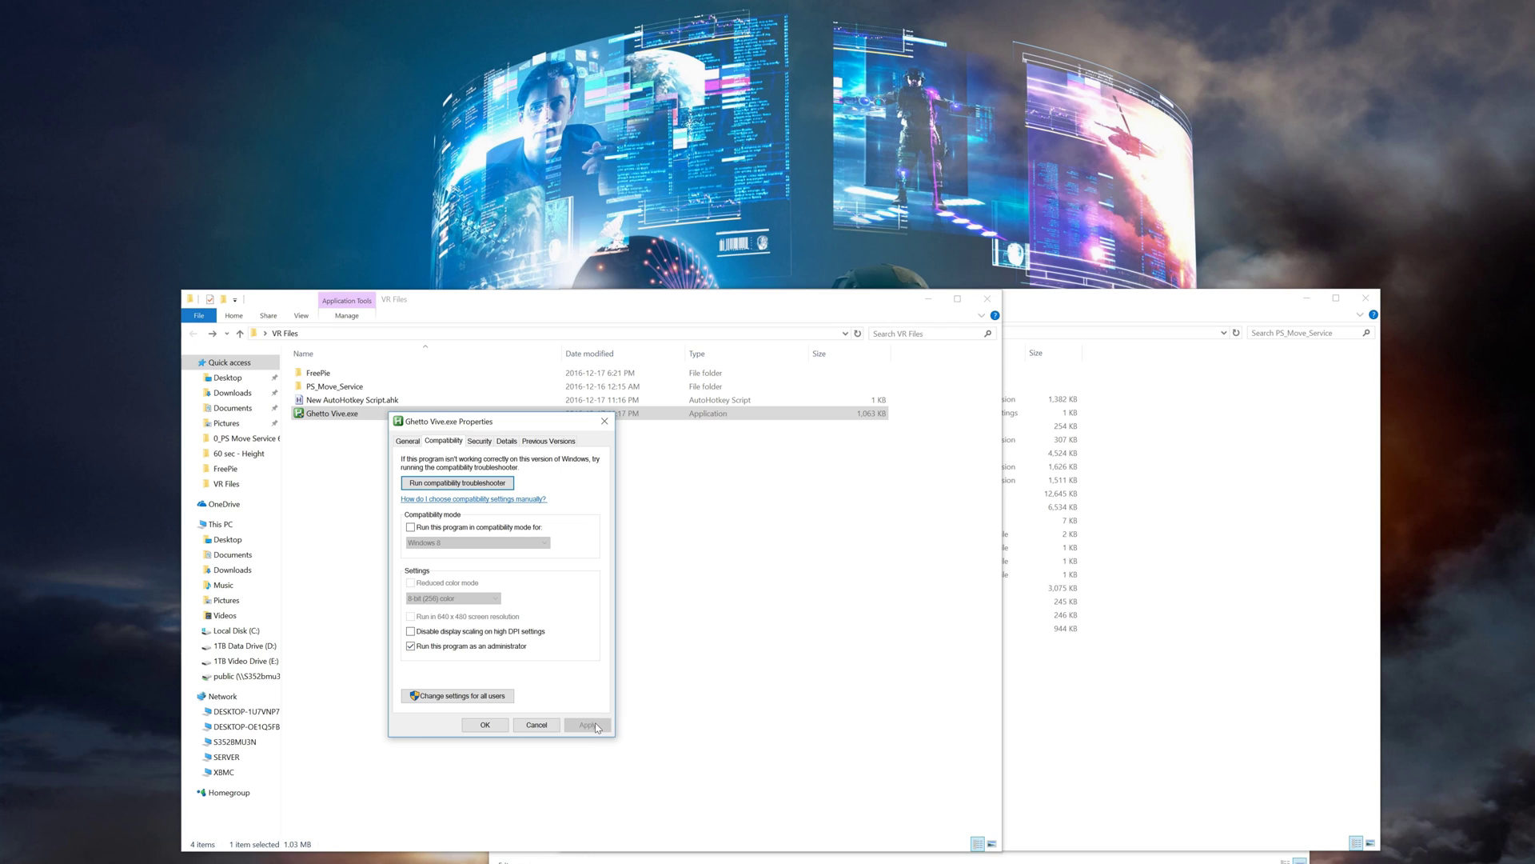
left_click(482, 725)
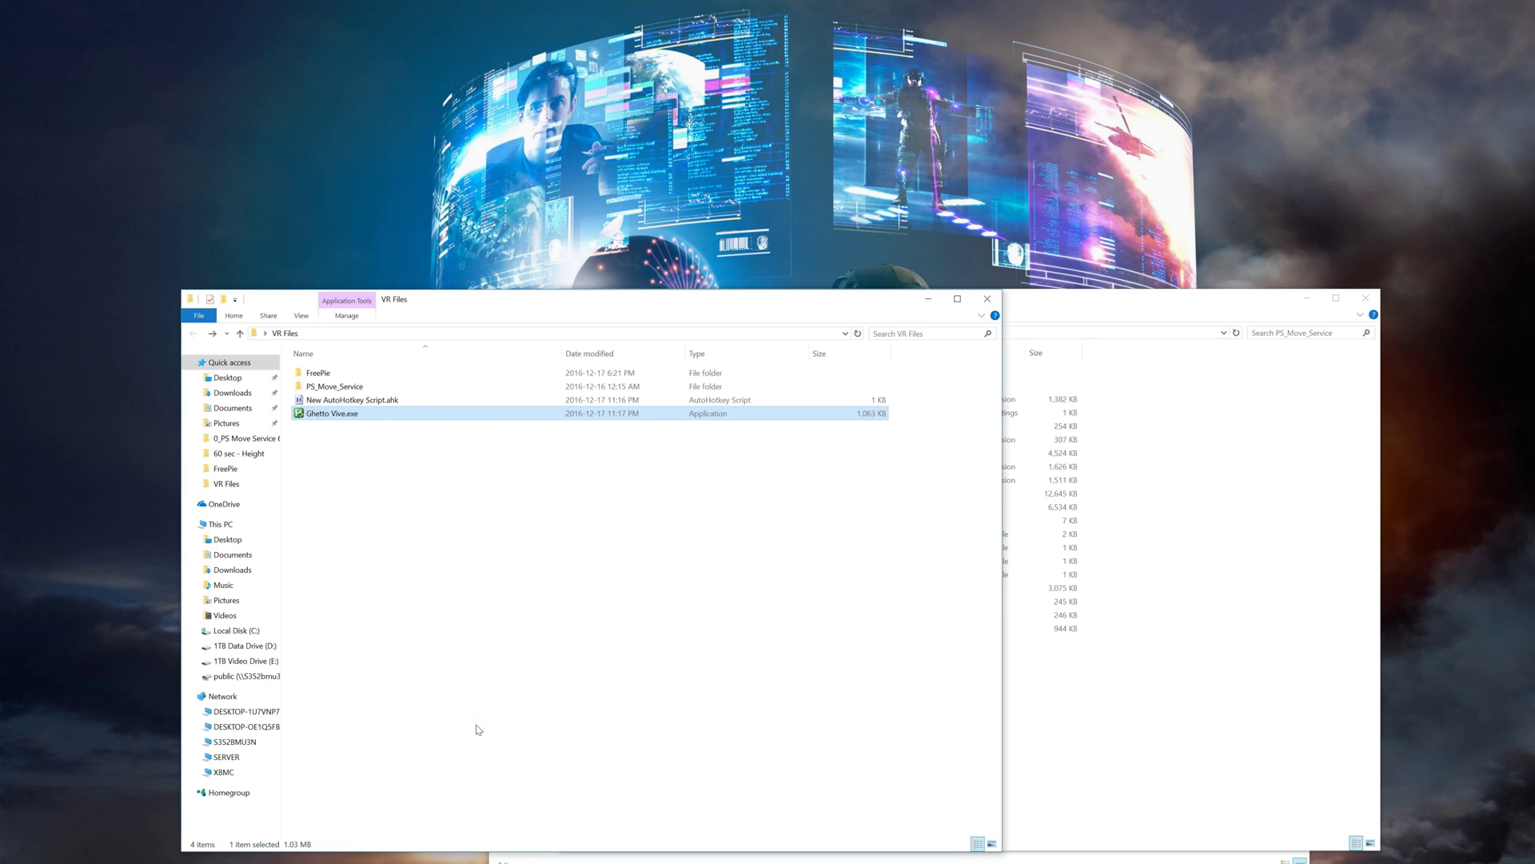
Step: Run Ghetto Vive.exe and connect Riftcat to the SGH-I337M phone using the Automatic connection option
left_click(353, 414)
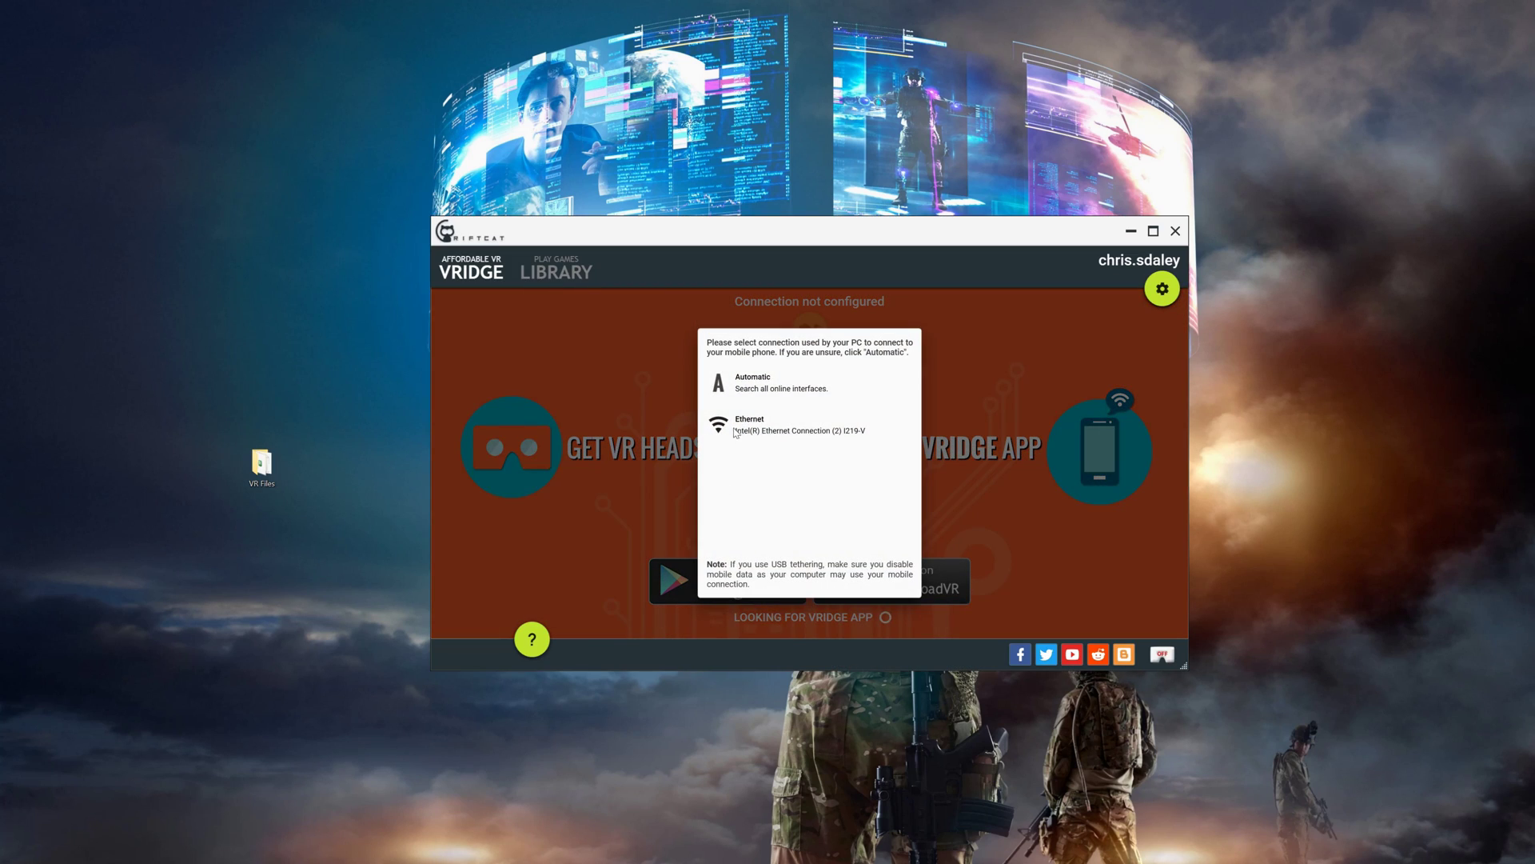
left_click(752, 379)
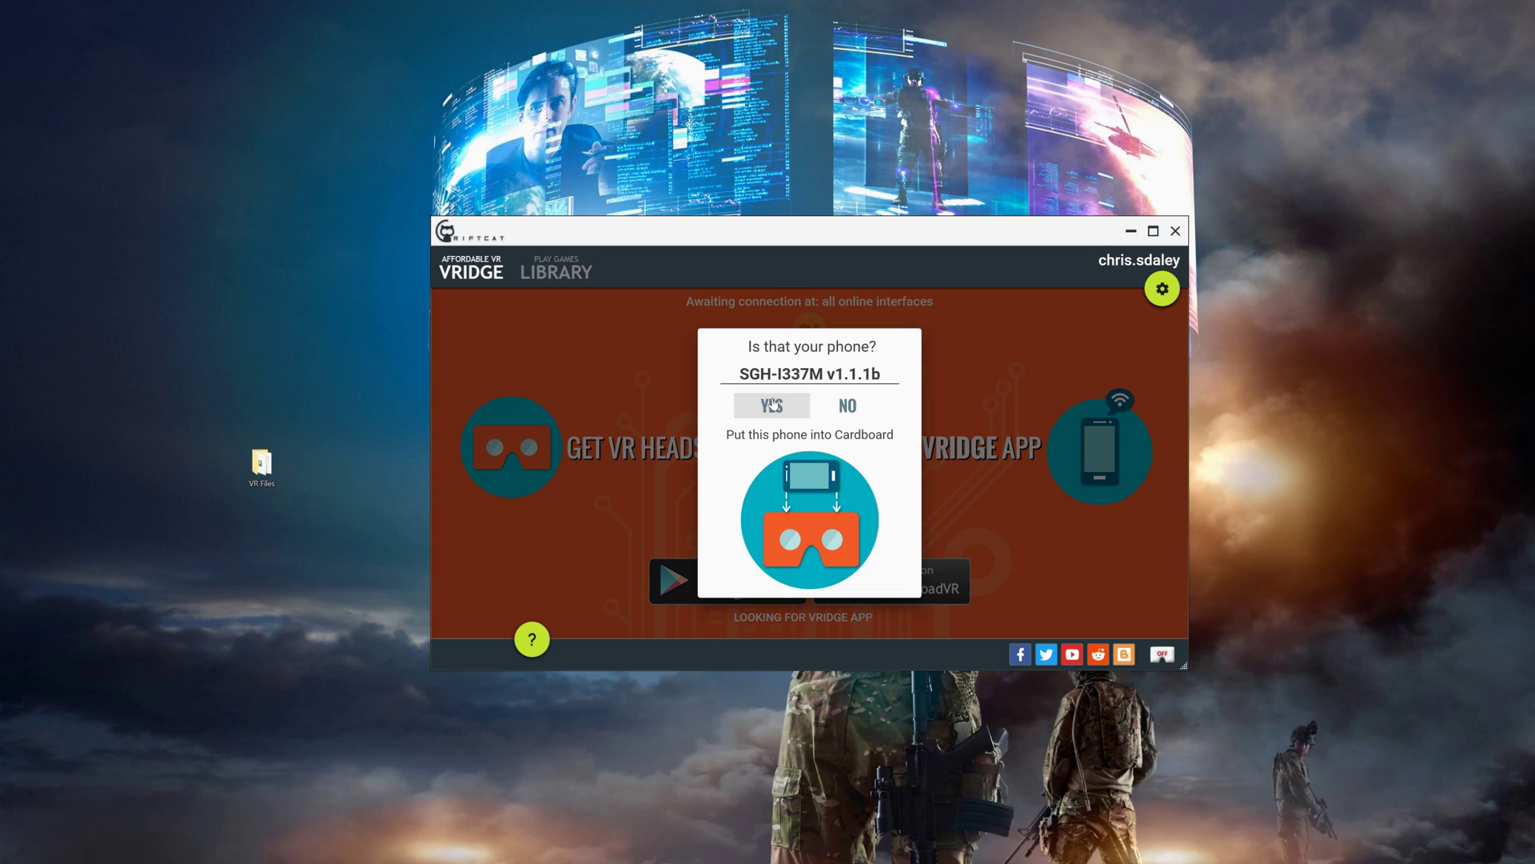
left_click(772, 407)
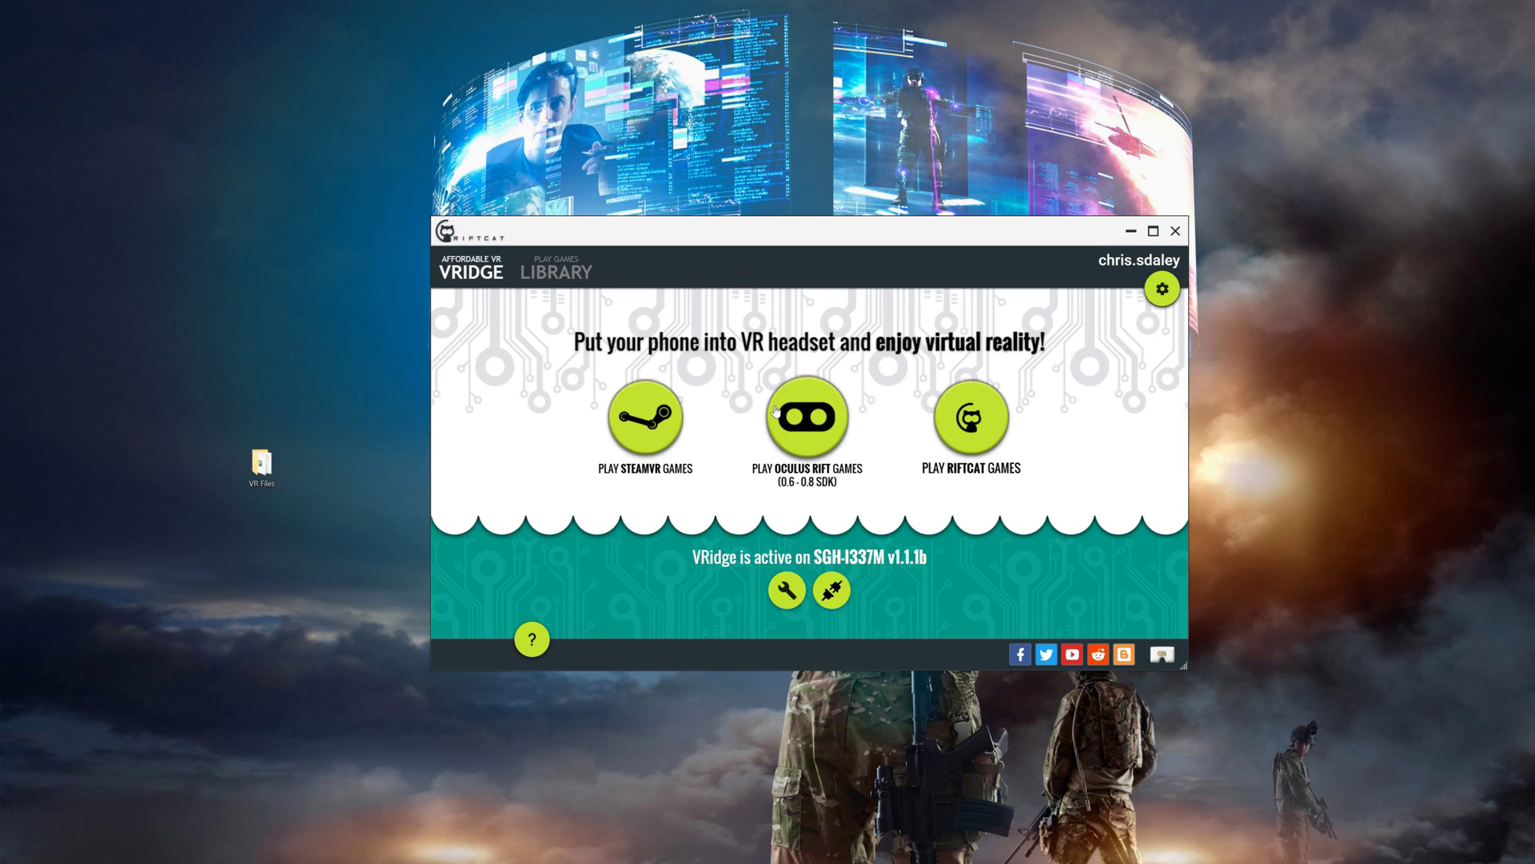
Step: In Riftcat's VRidge settings, select Phone orientation and FreeTrack position as the tracking source and accept the settings
left_click(1161, 289)
left_click(1163, 325)
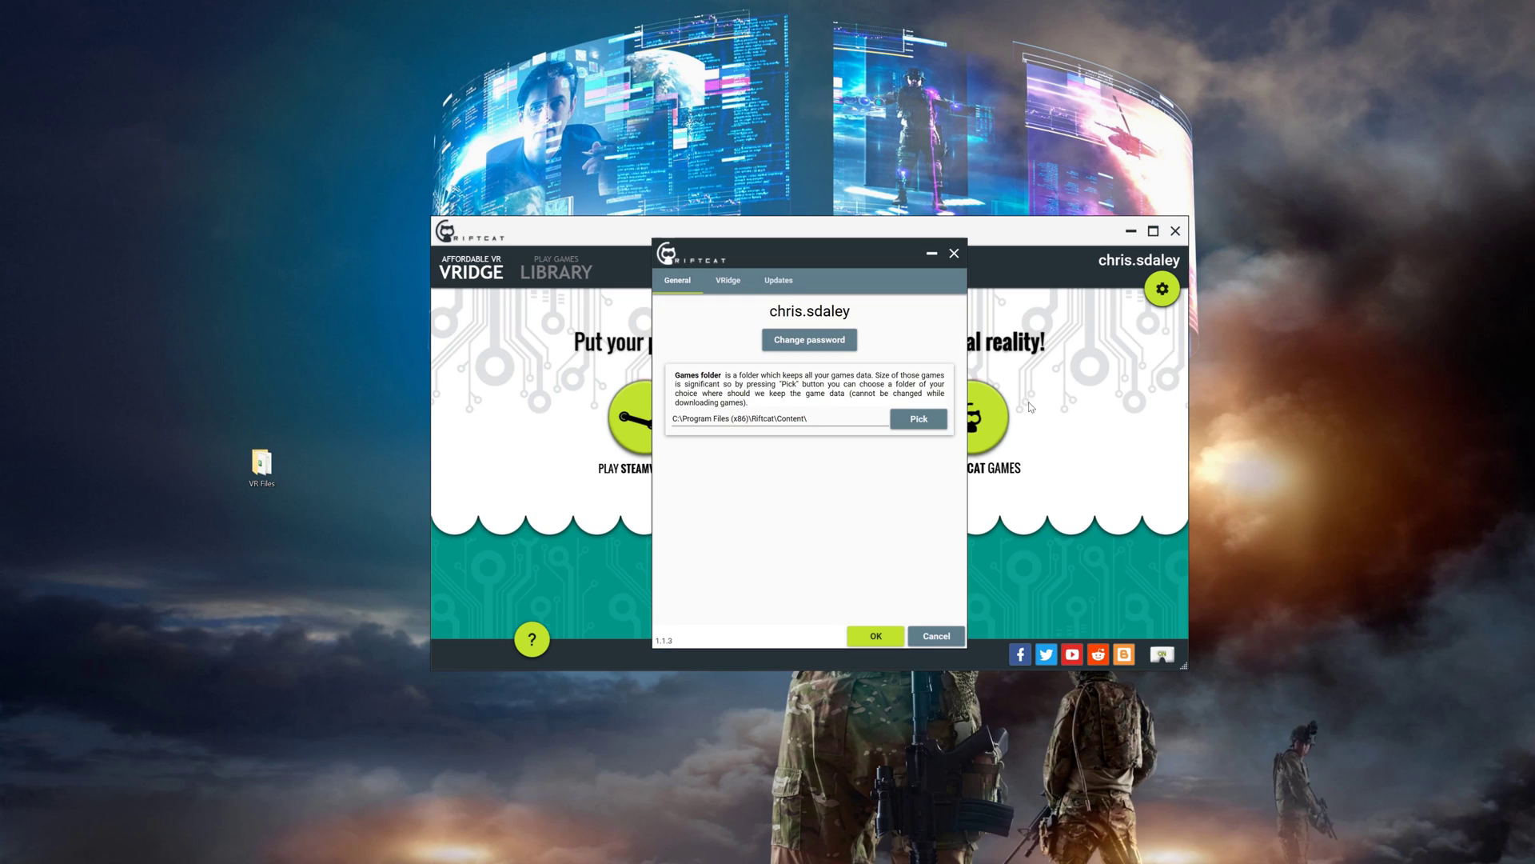
left_click(729, 282)
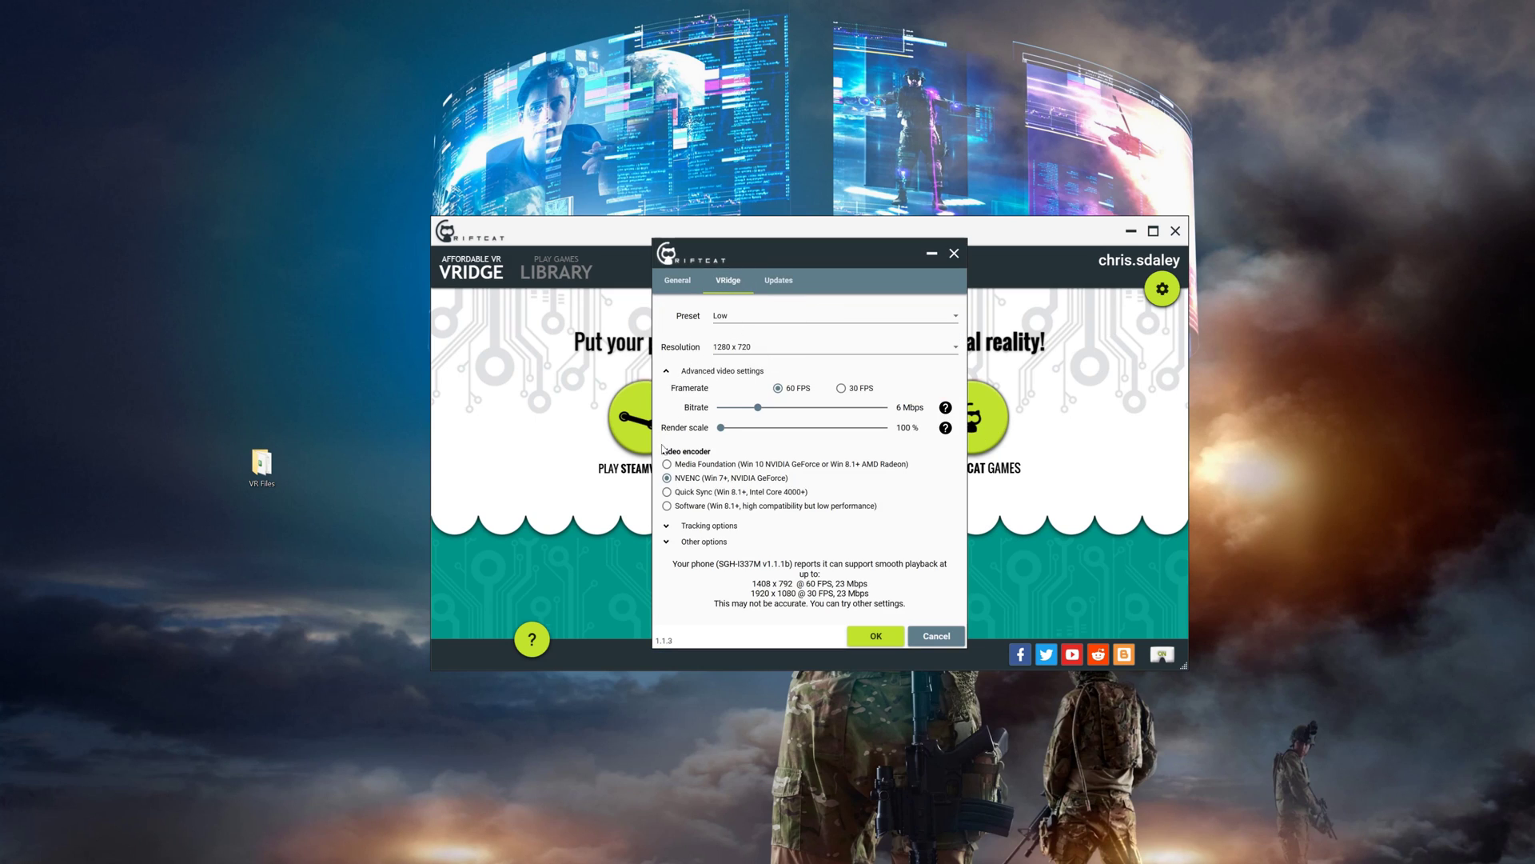
left_click(698, 525)
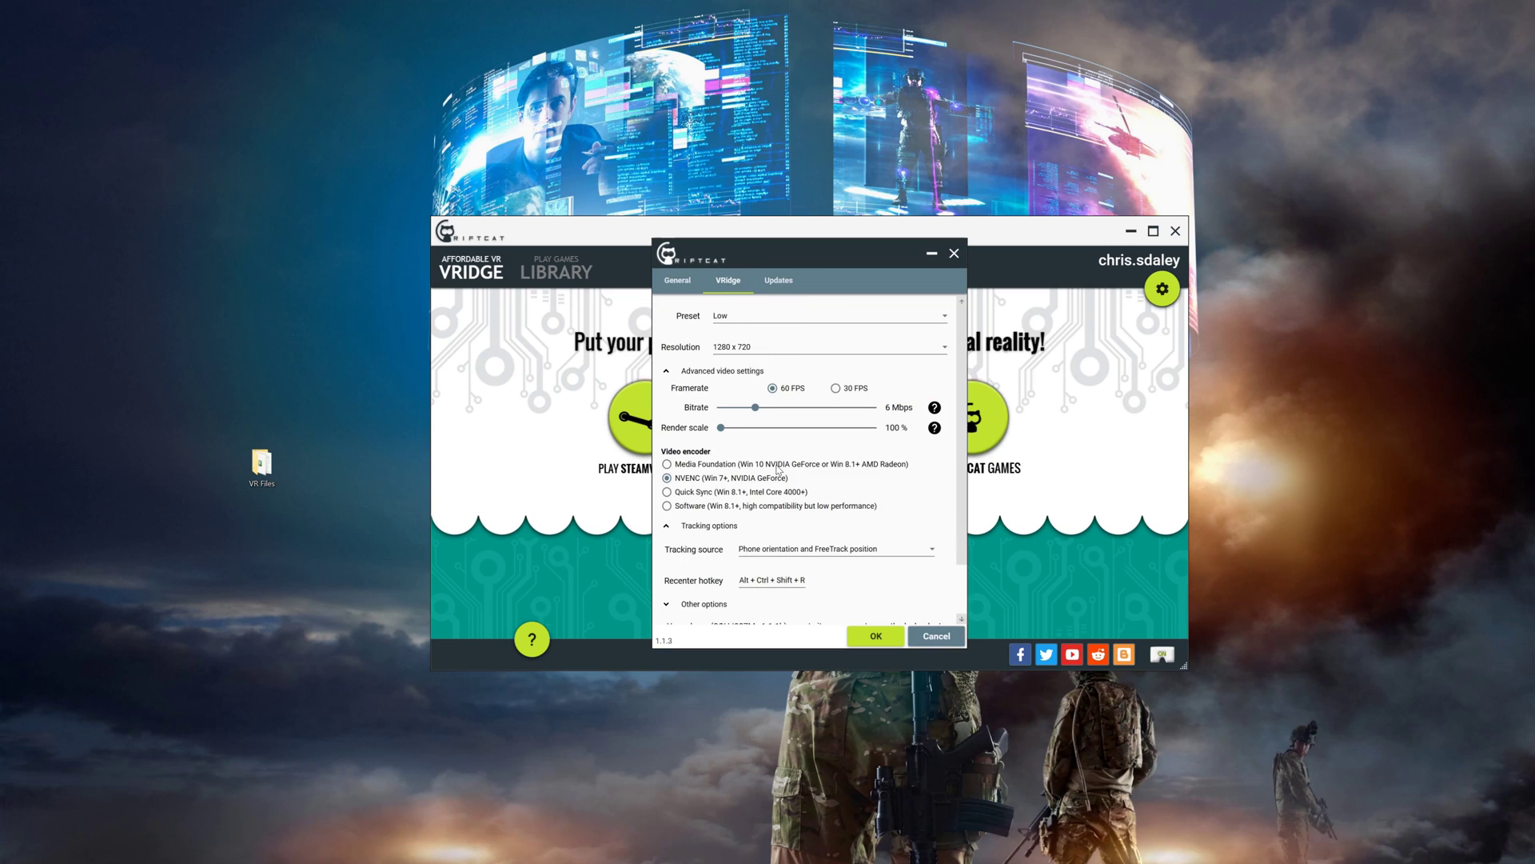
left_click(878, 552)
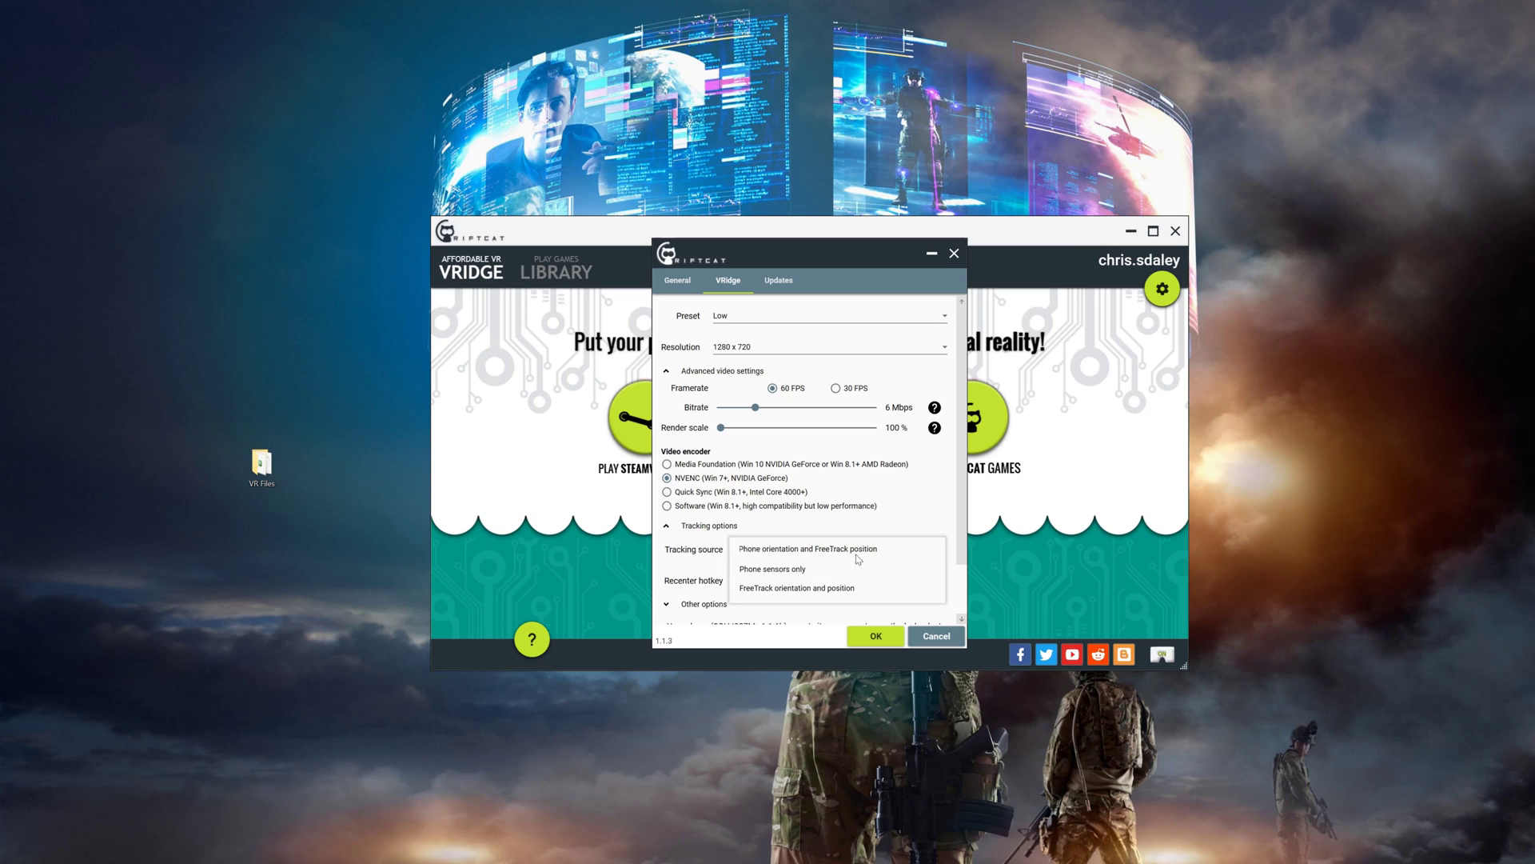
left_click(883, 553)
left_click(874, 637)
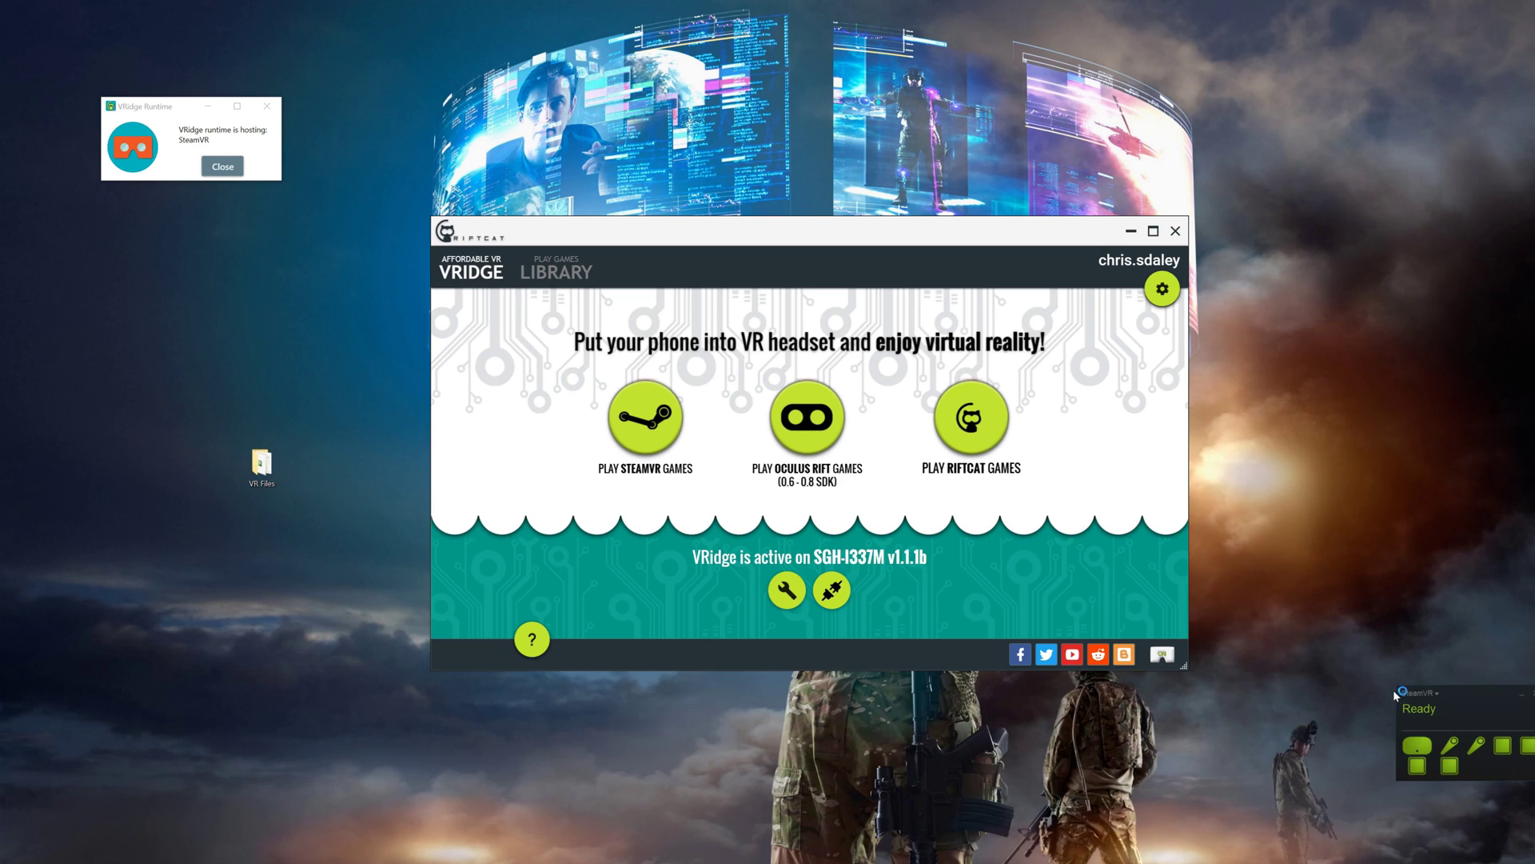
Step: Open the SteamVR headset mirror and move its window to the middle of the desktop, over Riftcat
left_click(1415, 693)
left_click(1431, 737)
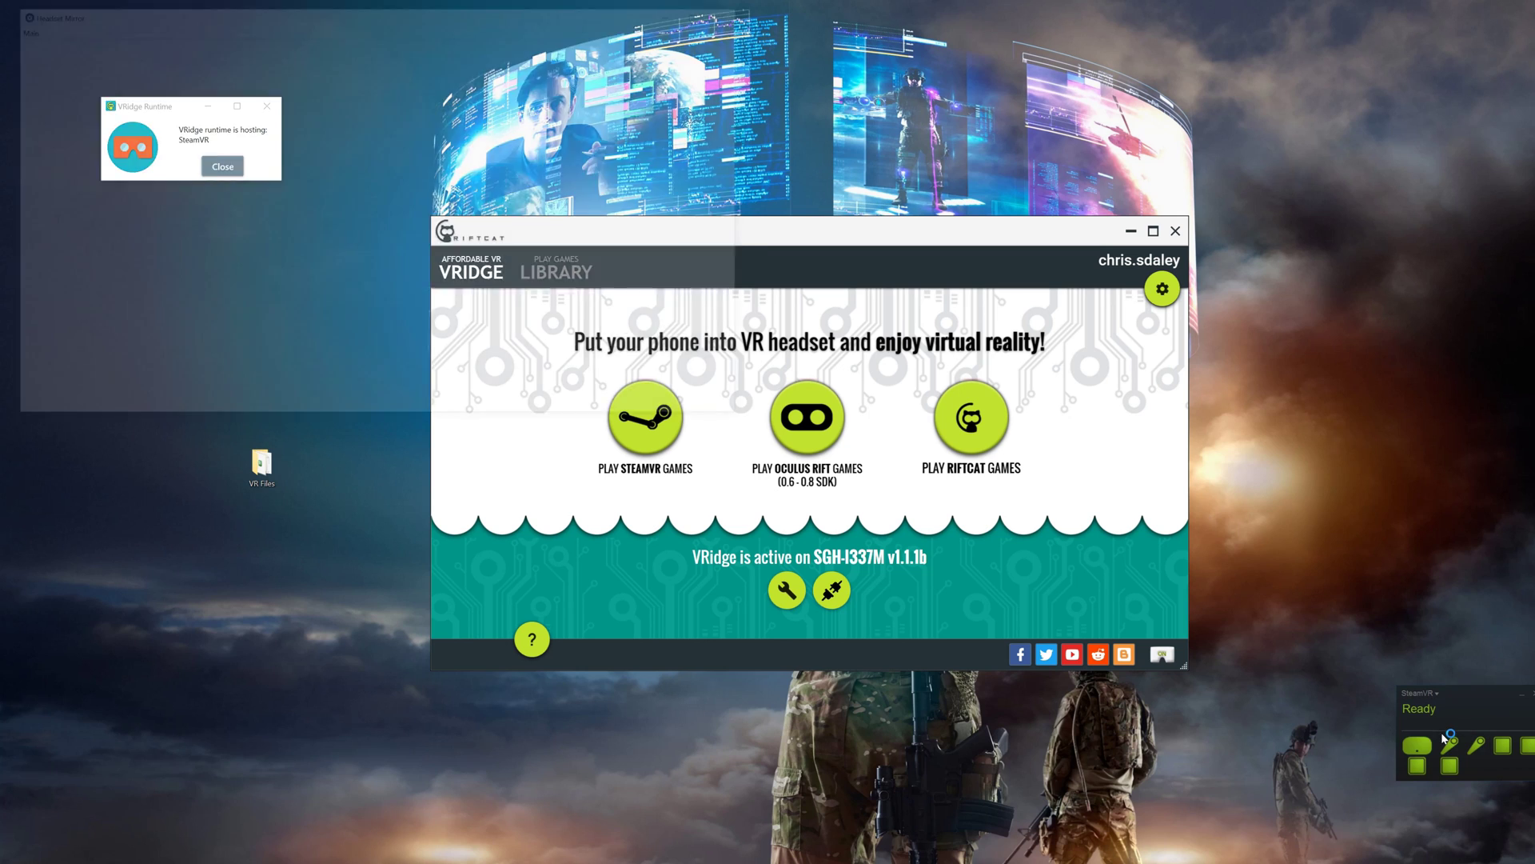
left_click_drag(423, 20, 738, 297)
Step: Start SteamVR Room Setup for Standing Only, establish tracking and calibrate the center of the space
left_click(1415, 693)
left_click(1439, 714)
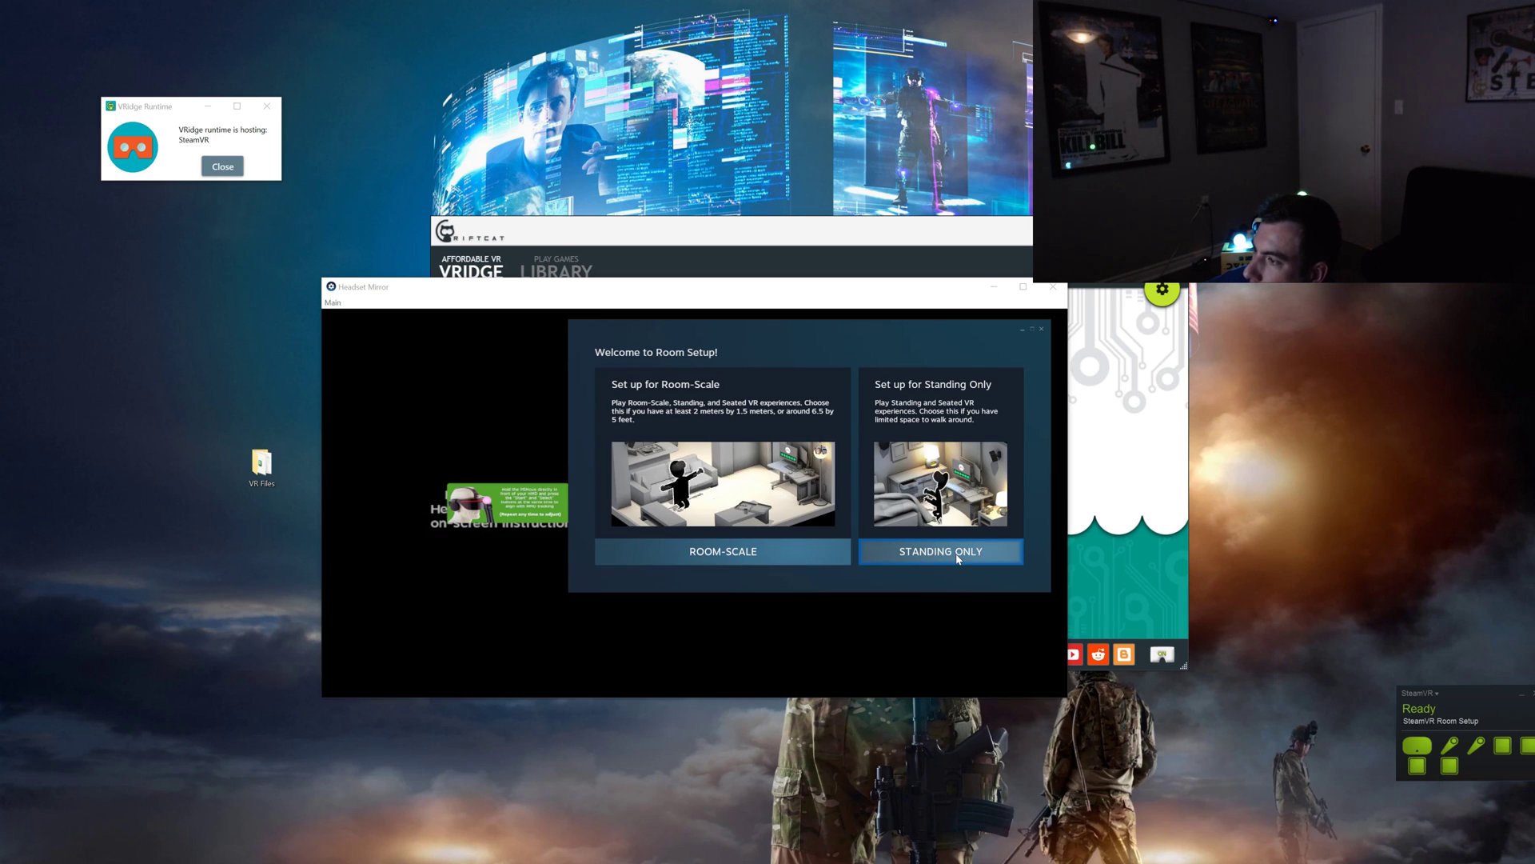
left_click(957, 553)
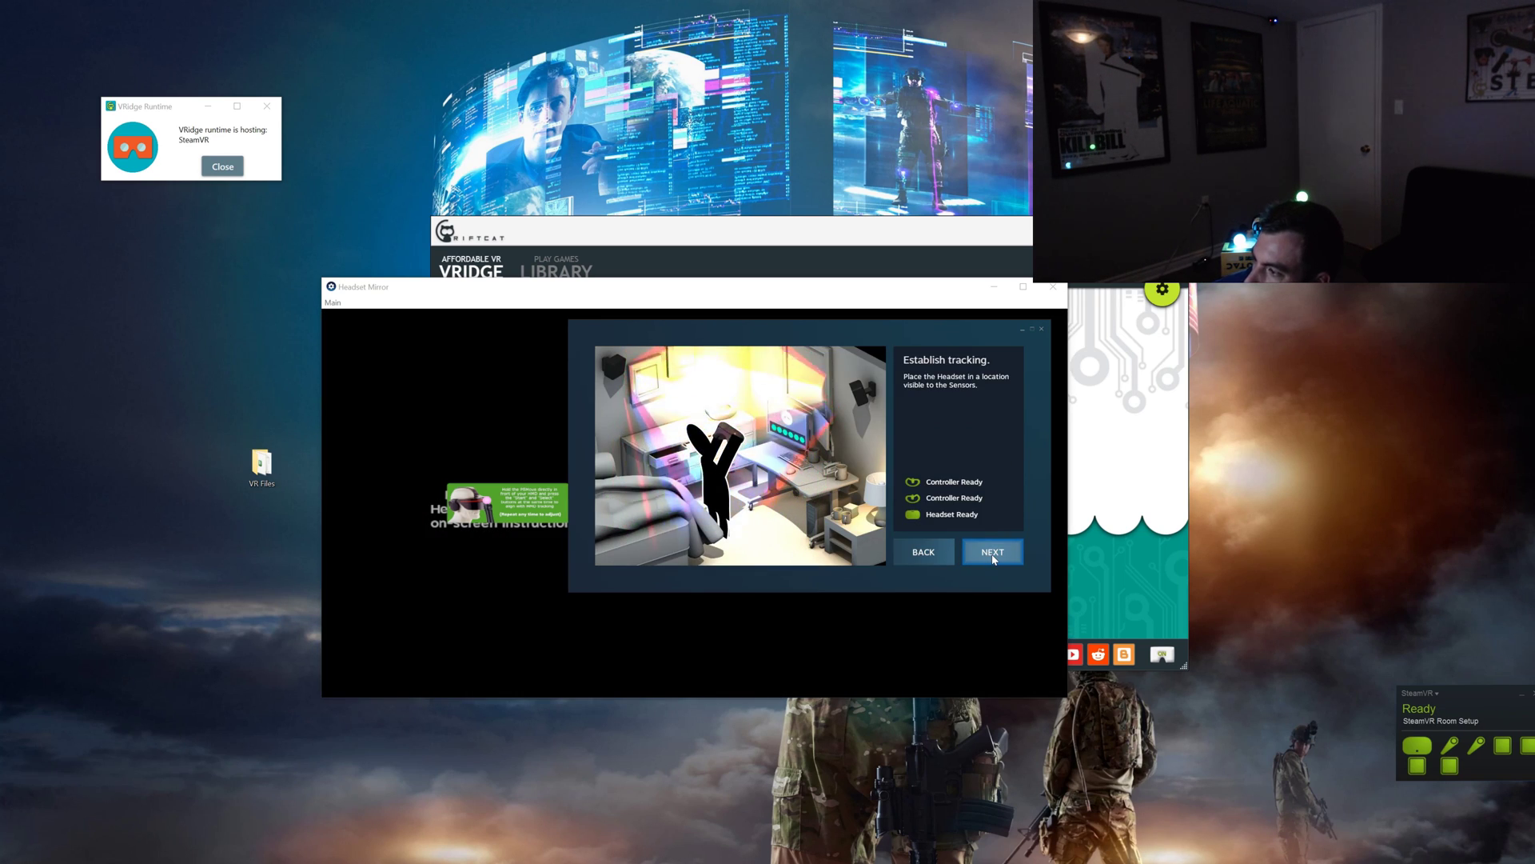
left_click(992, 553)
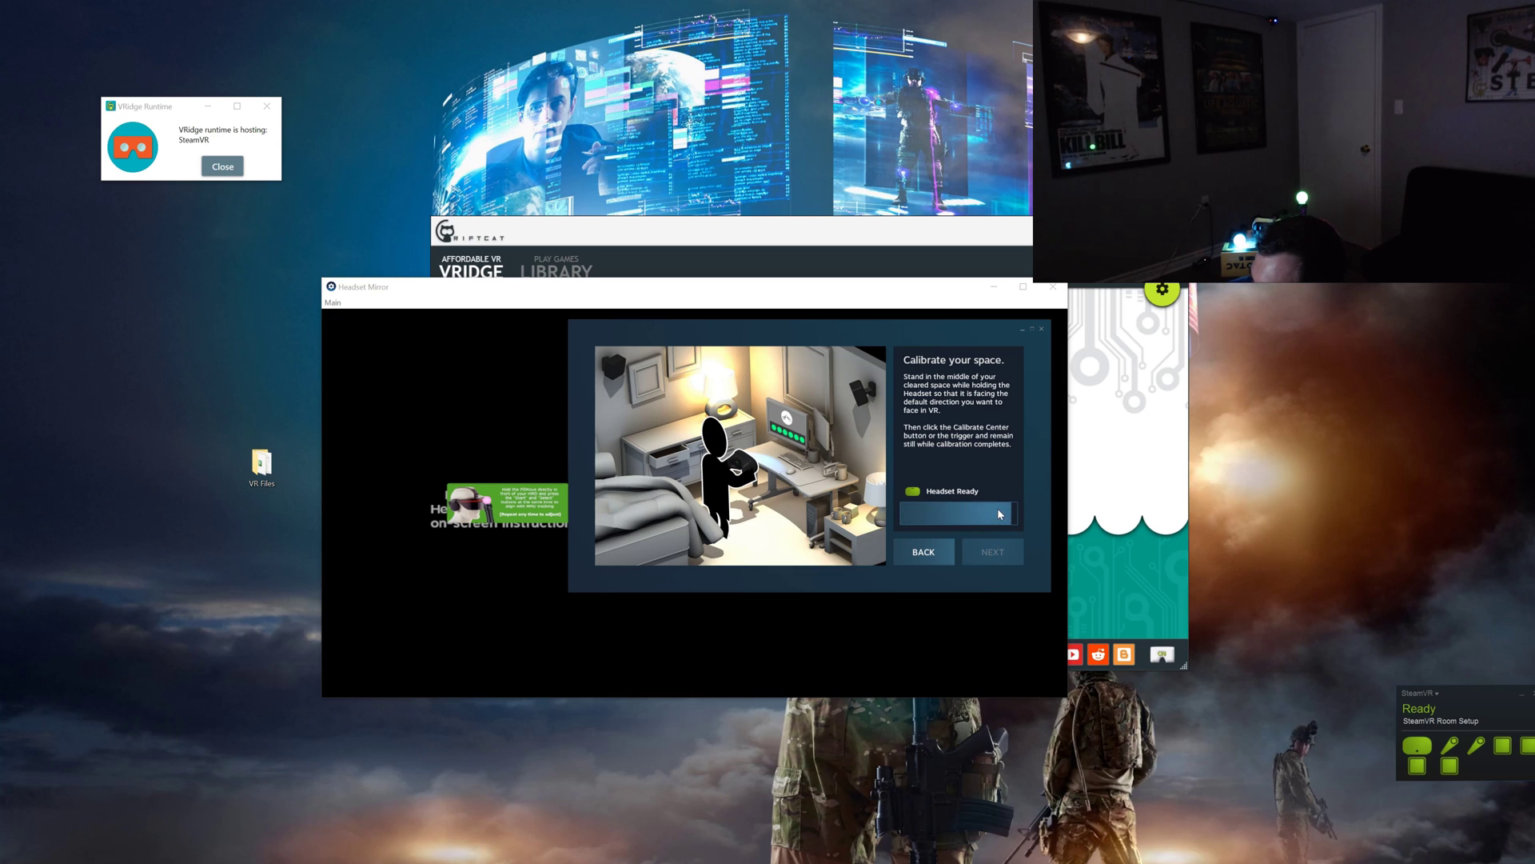
left_click(996, 552)
Step: Calibrate the floor with a headset height of 23 inches and finish Room Setup
left_click(1004, 488)
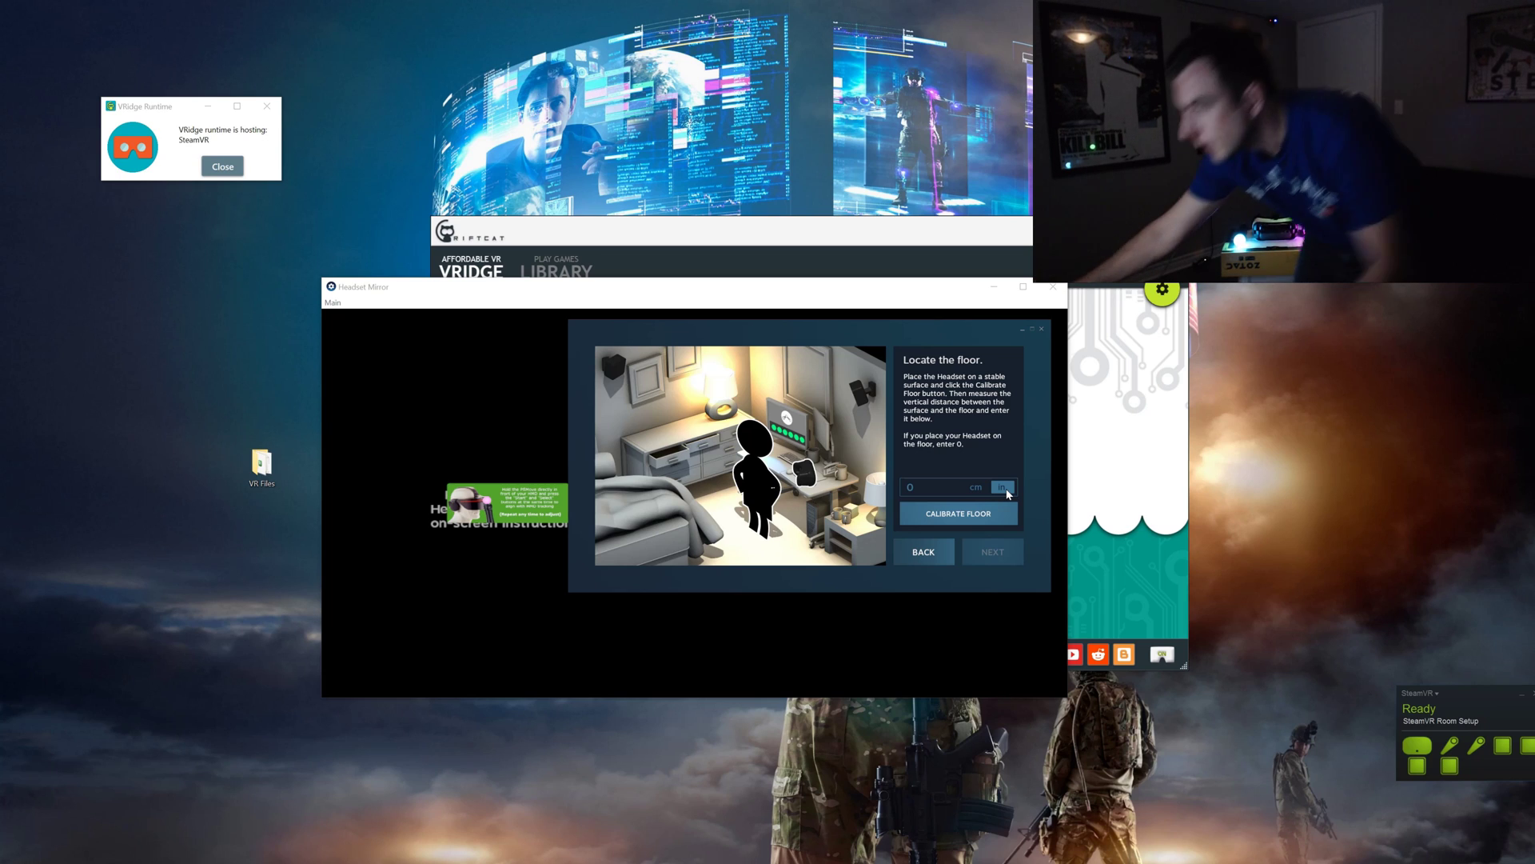
left_click(917, 489)
type("23")
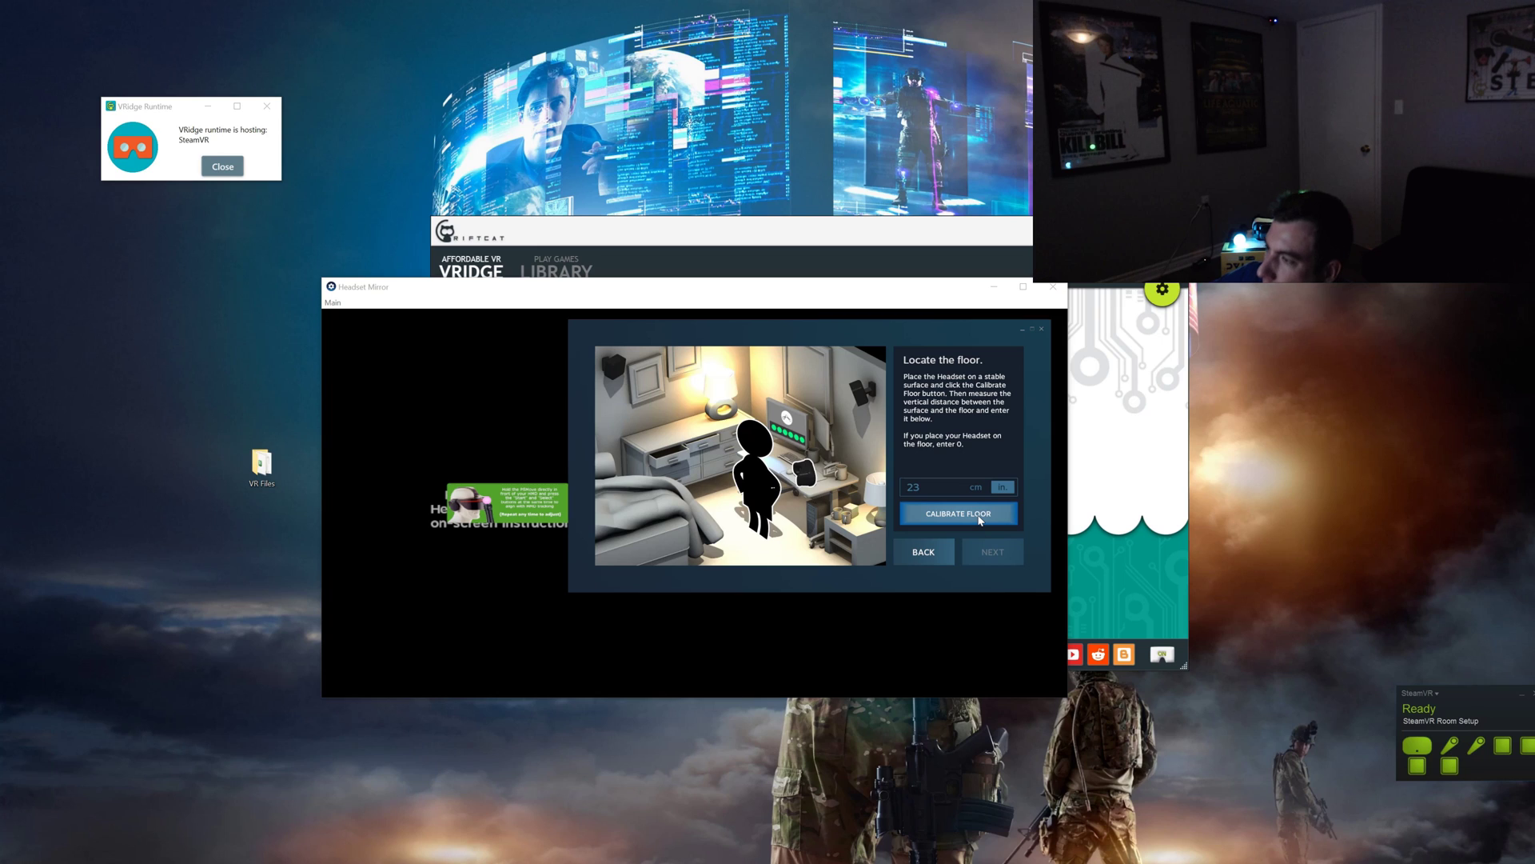
left_click(979, 519)
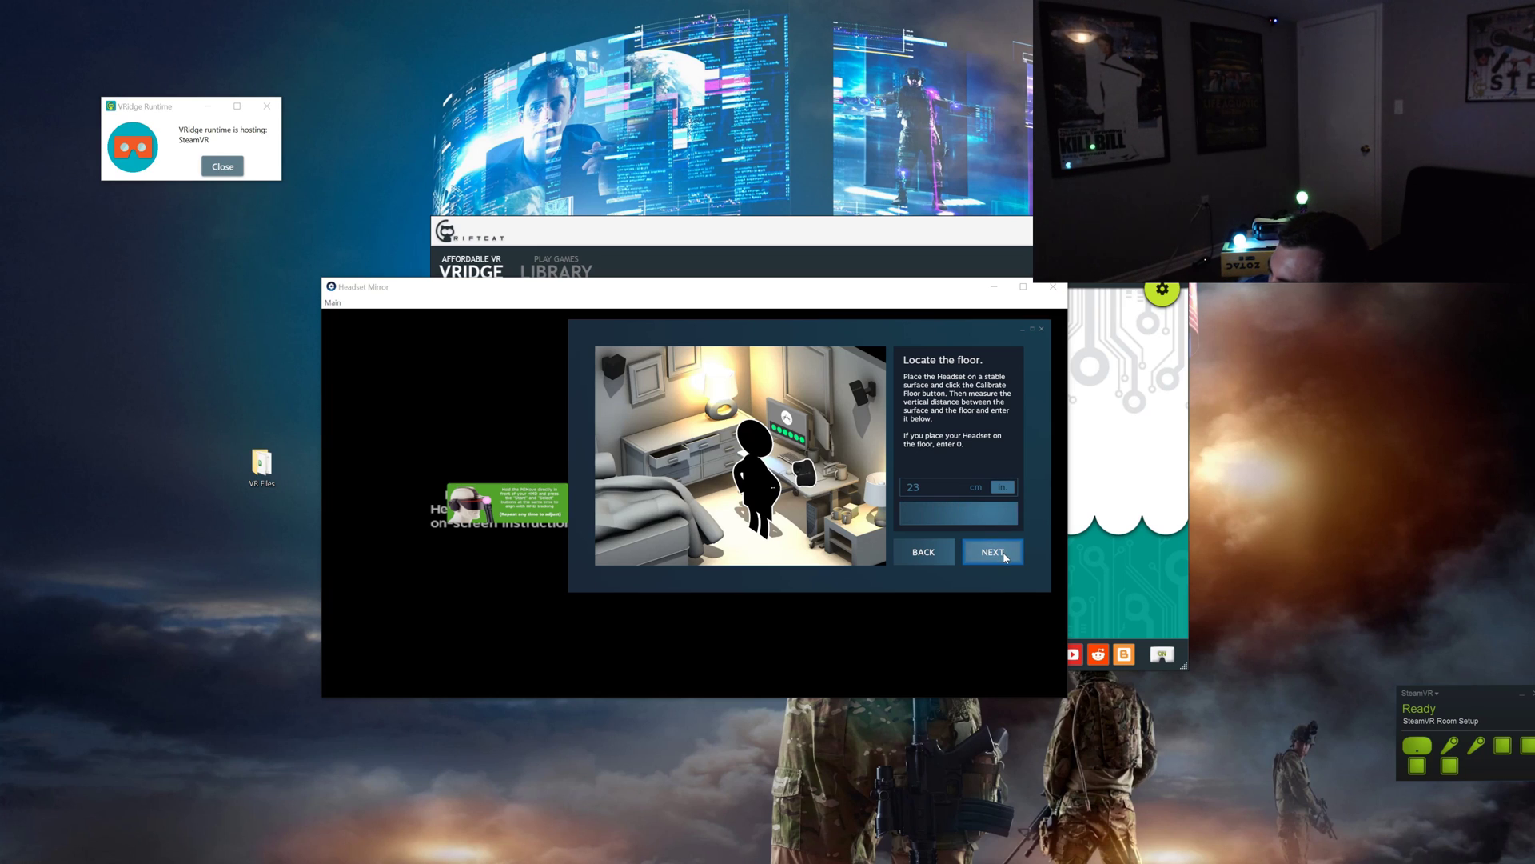
left_click(1003, 553)
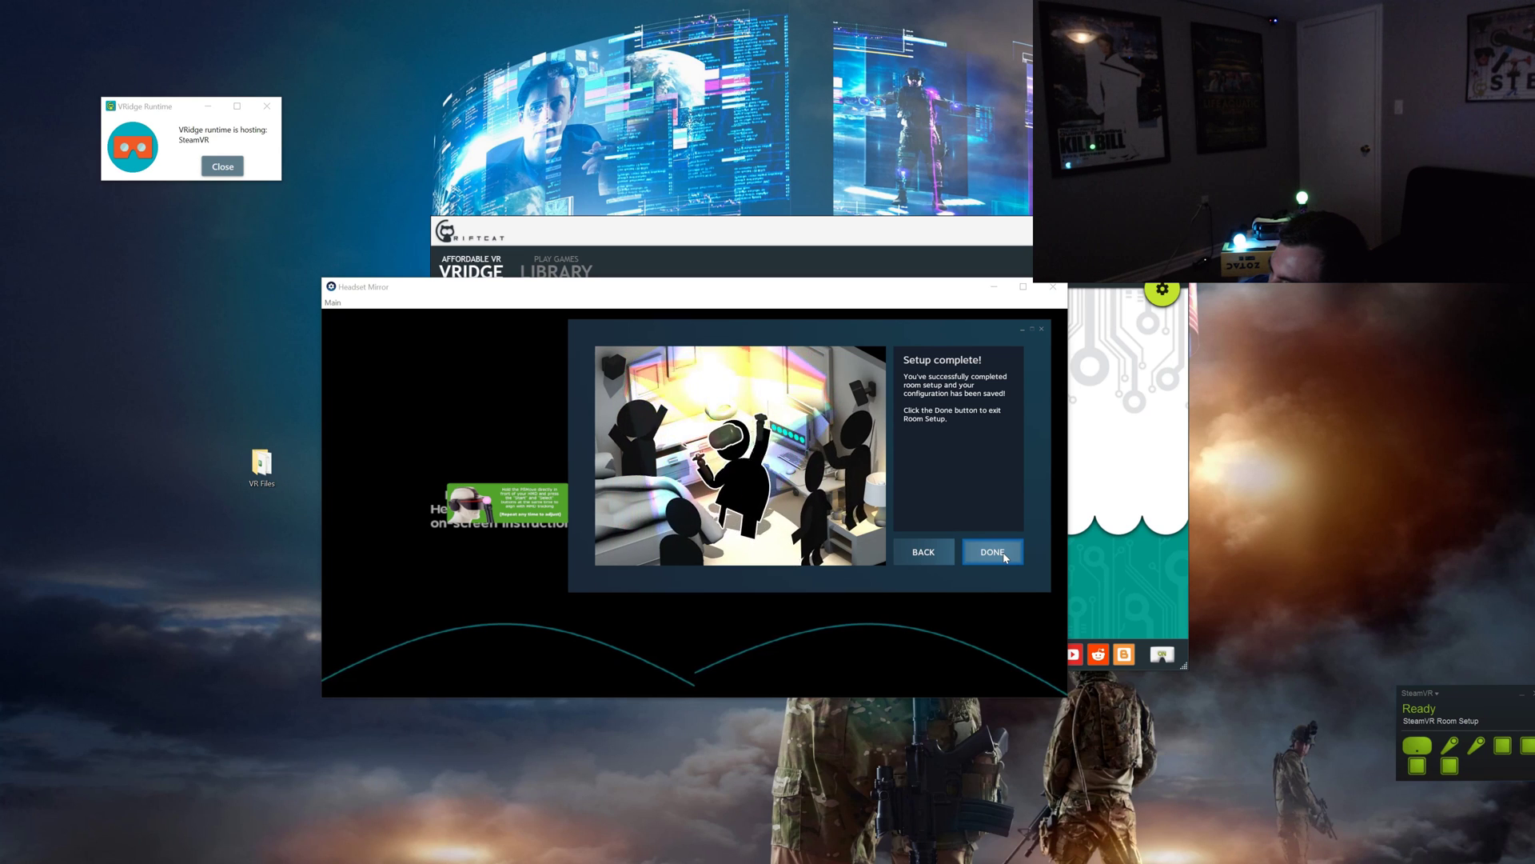
left_click(992, 552)
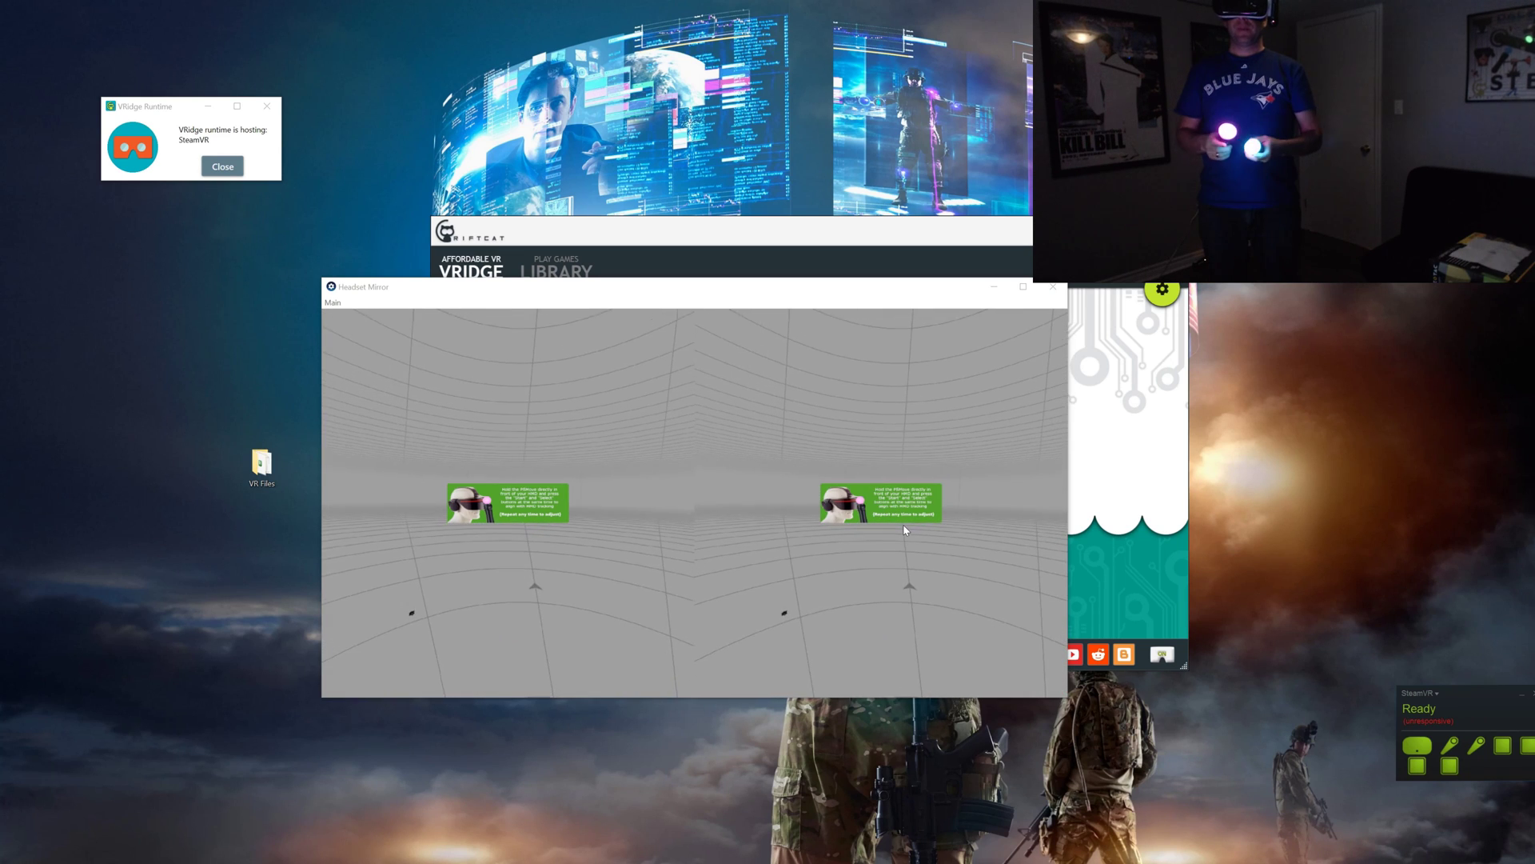